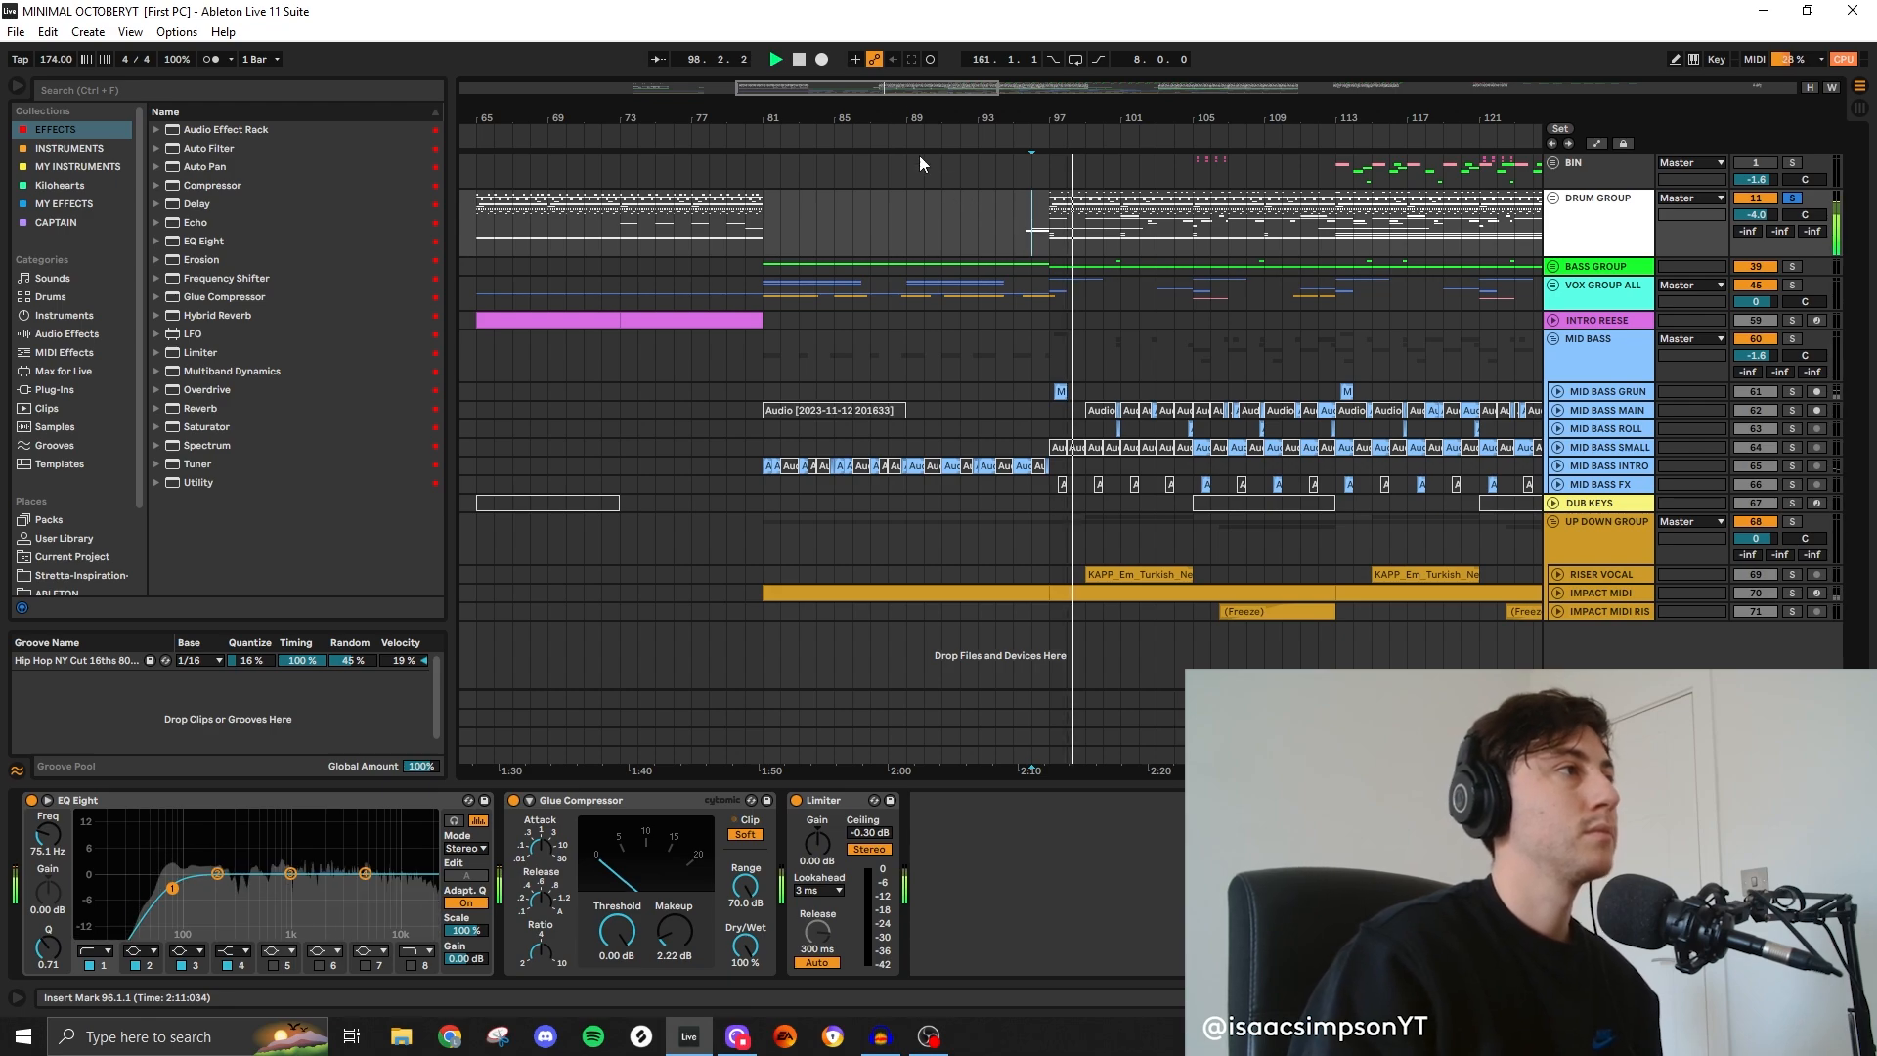
drag(904, 87, 977, 88)
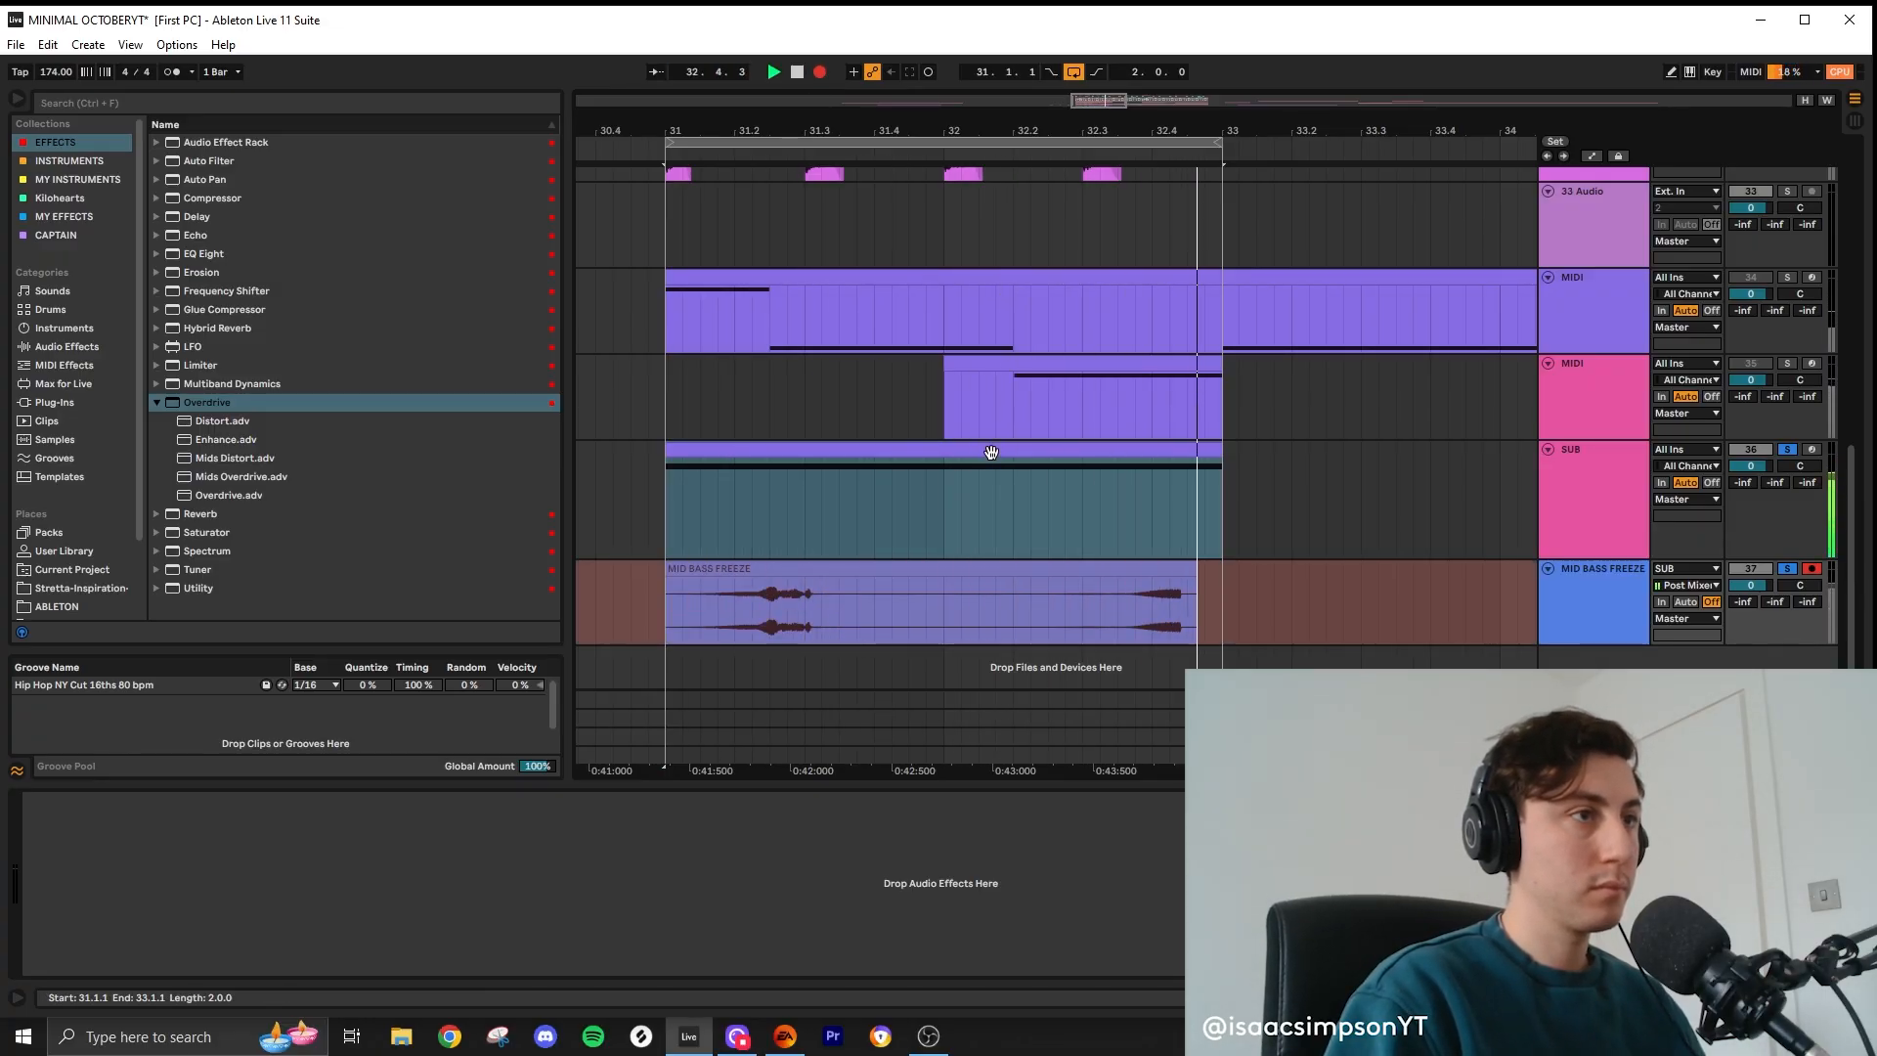
Step: Stop playback, move the resampled MID BASS FREEZE clip past the loop to 33.2.4, and show the automation lanes
key(space)
drag(695, 572, 1370, 602)
key(a)
Step: Set the SUB track's Serum Macro 1 automation peak at 31.3 to about 0.36
drag(805, 522, 804, 522)
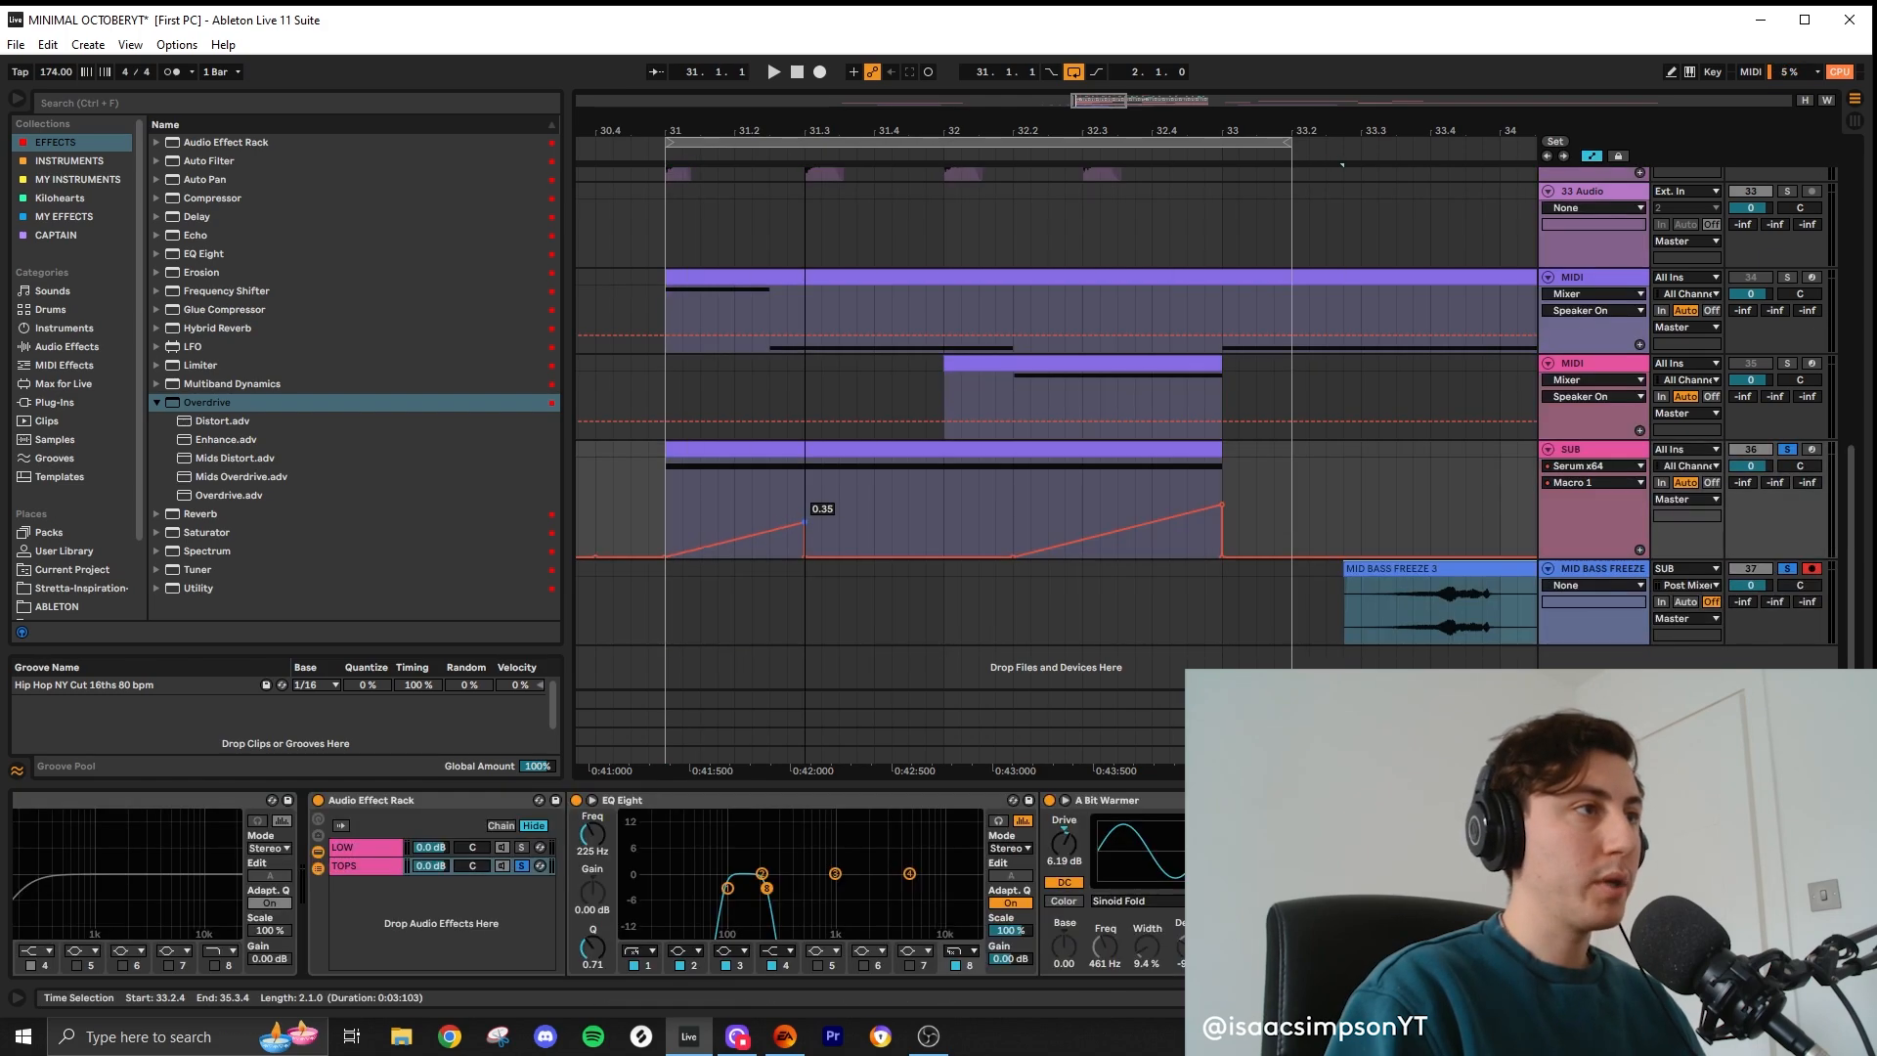
right_click(806, 528)
click(853, 538)
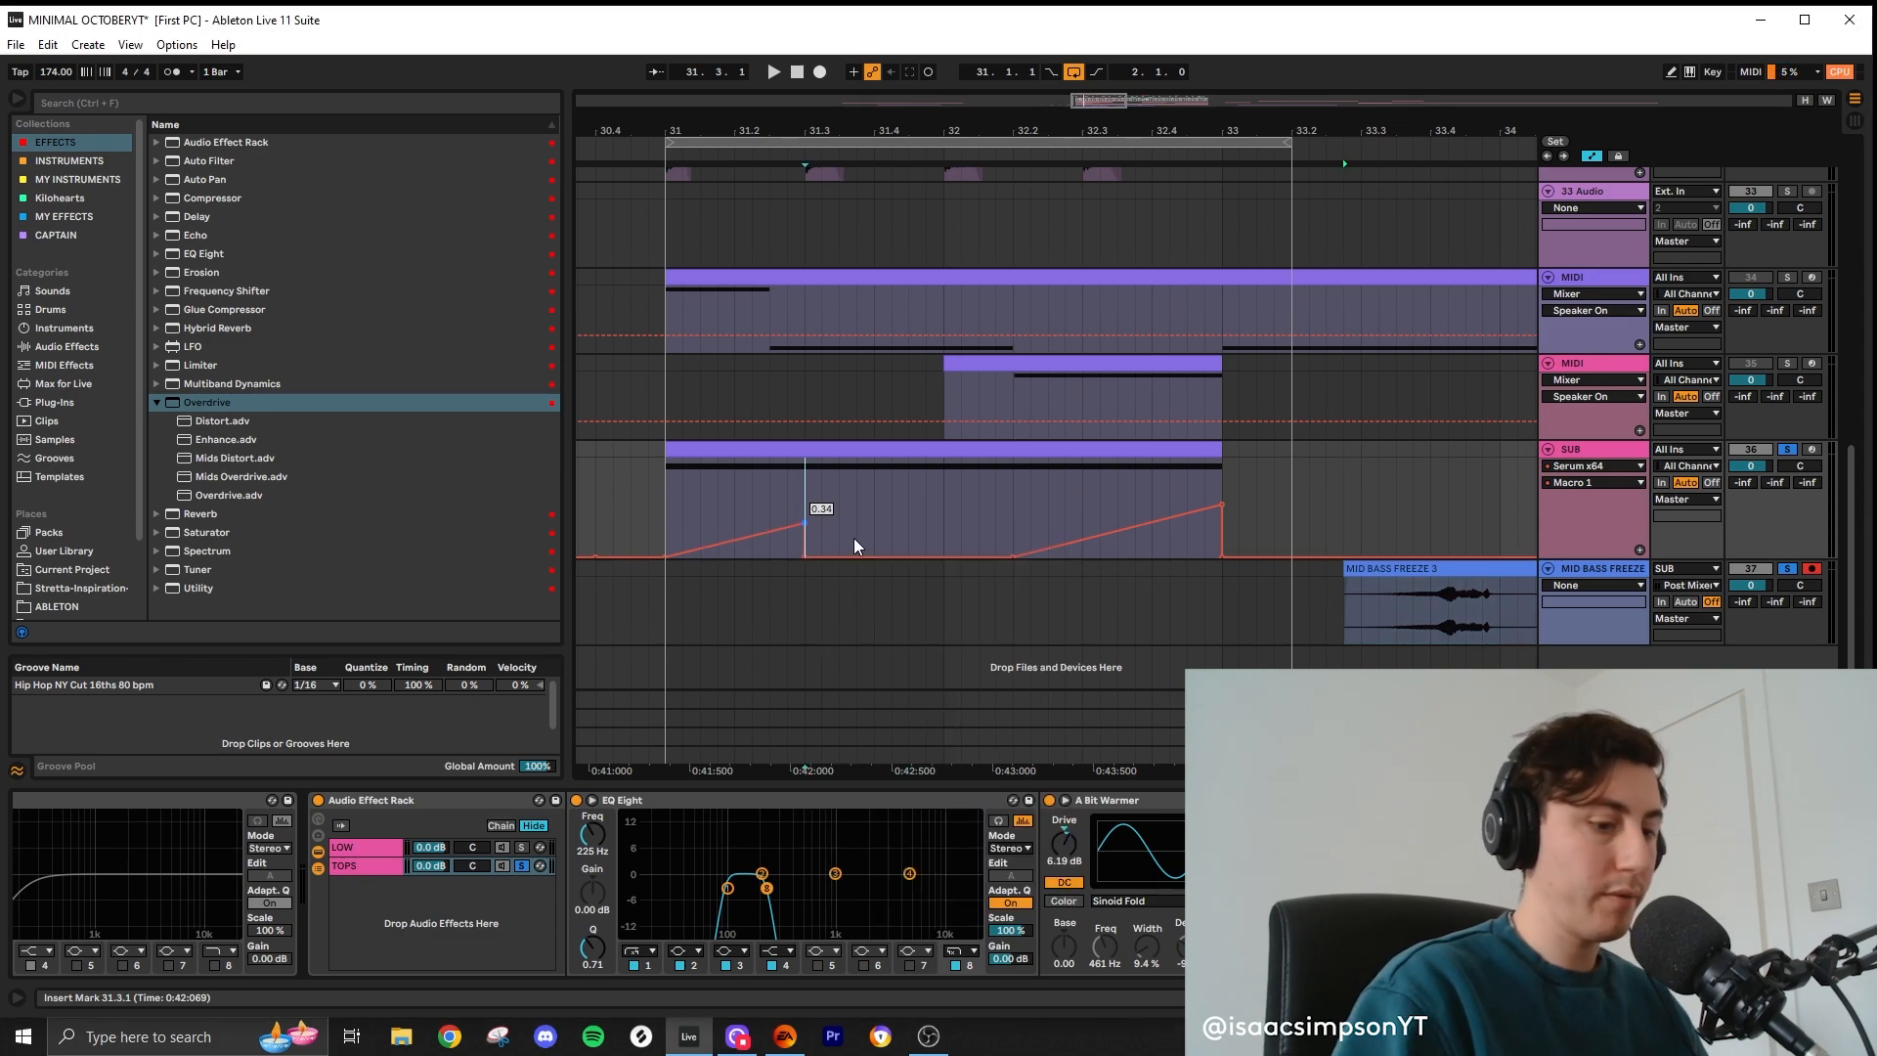
drag(806, 524, 805, 459)
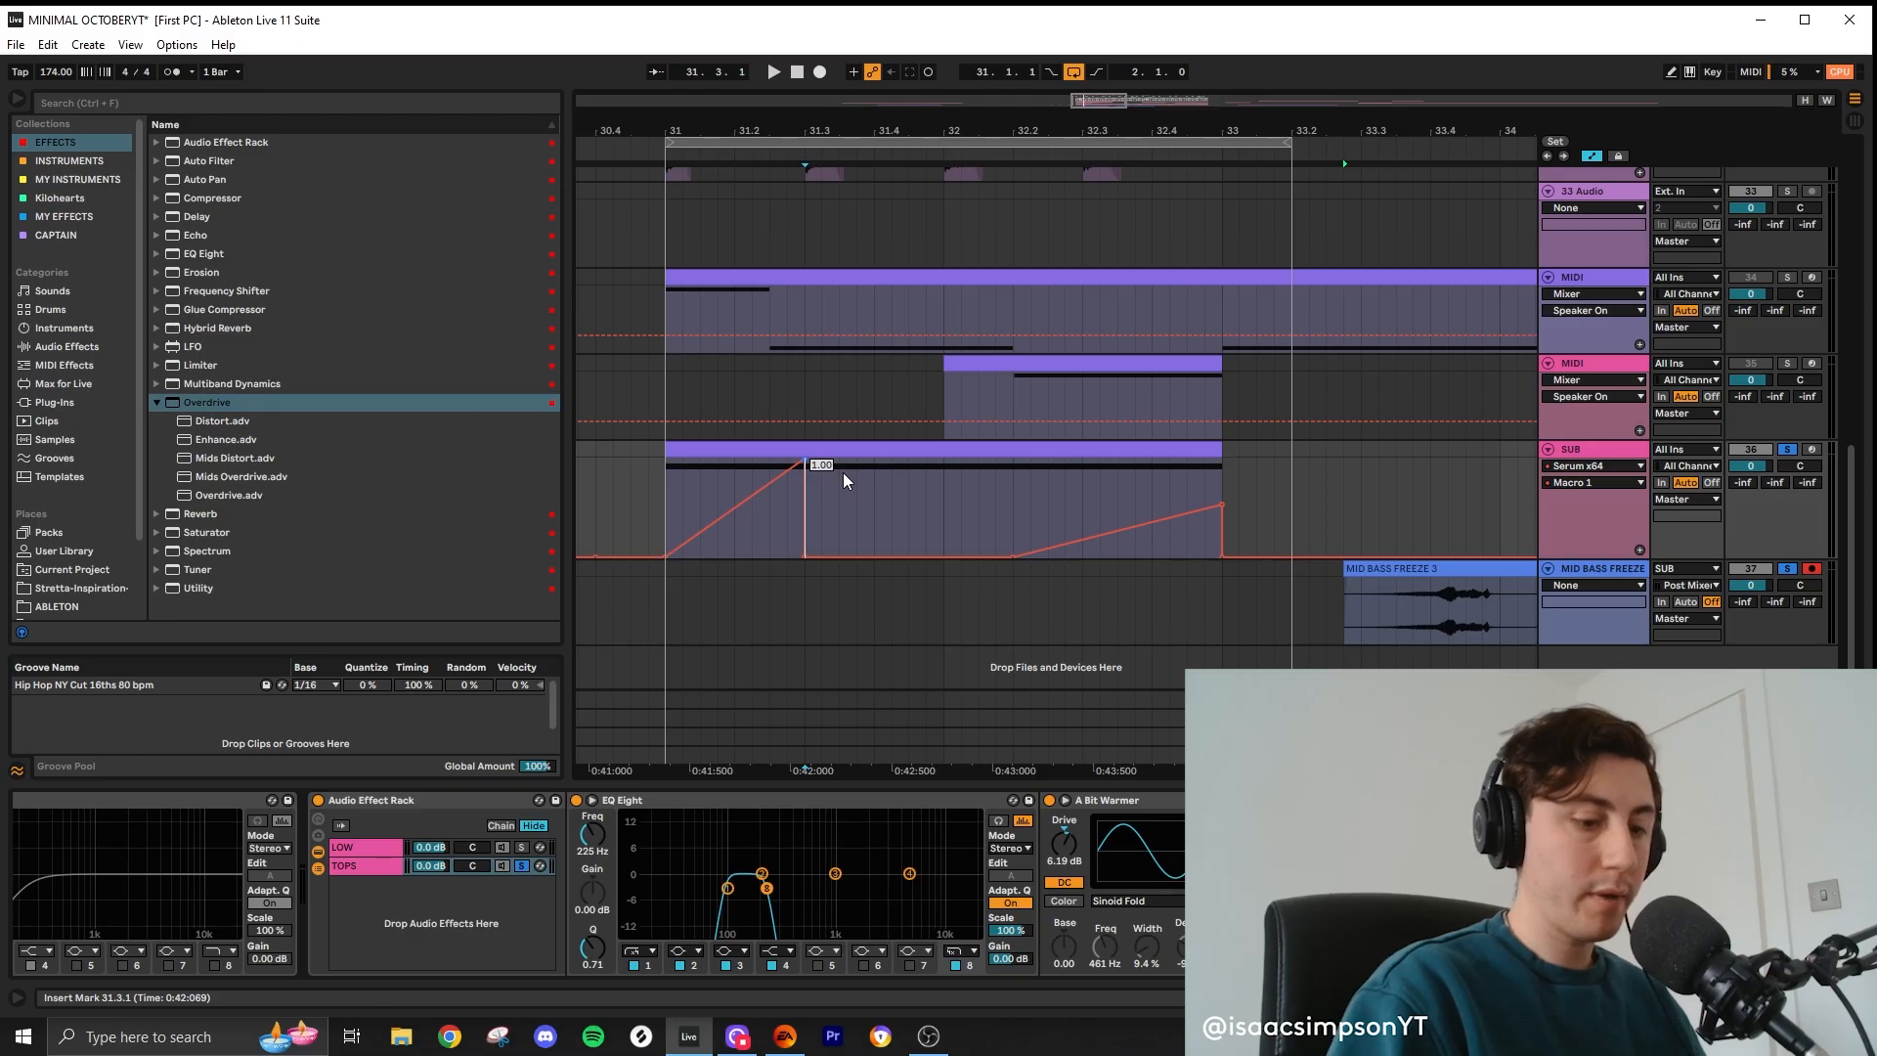
text(0.3)
key(Return)
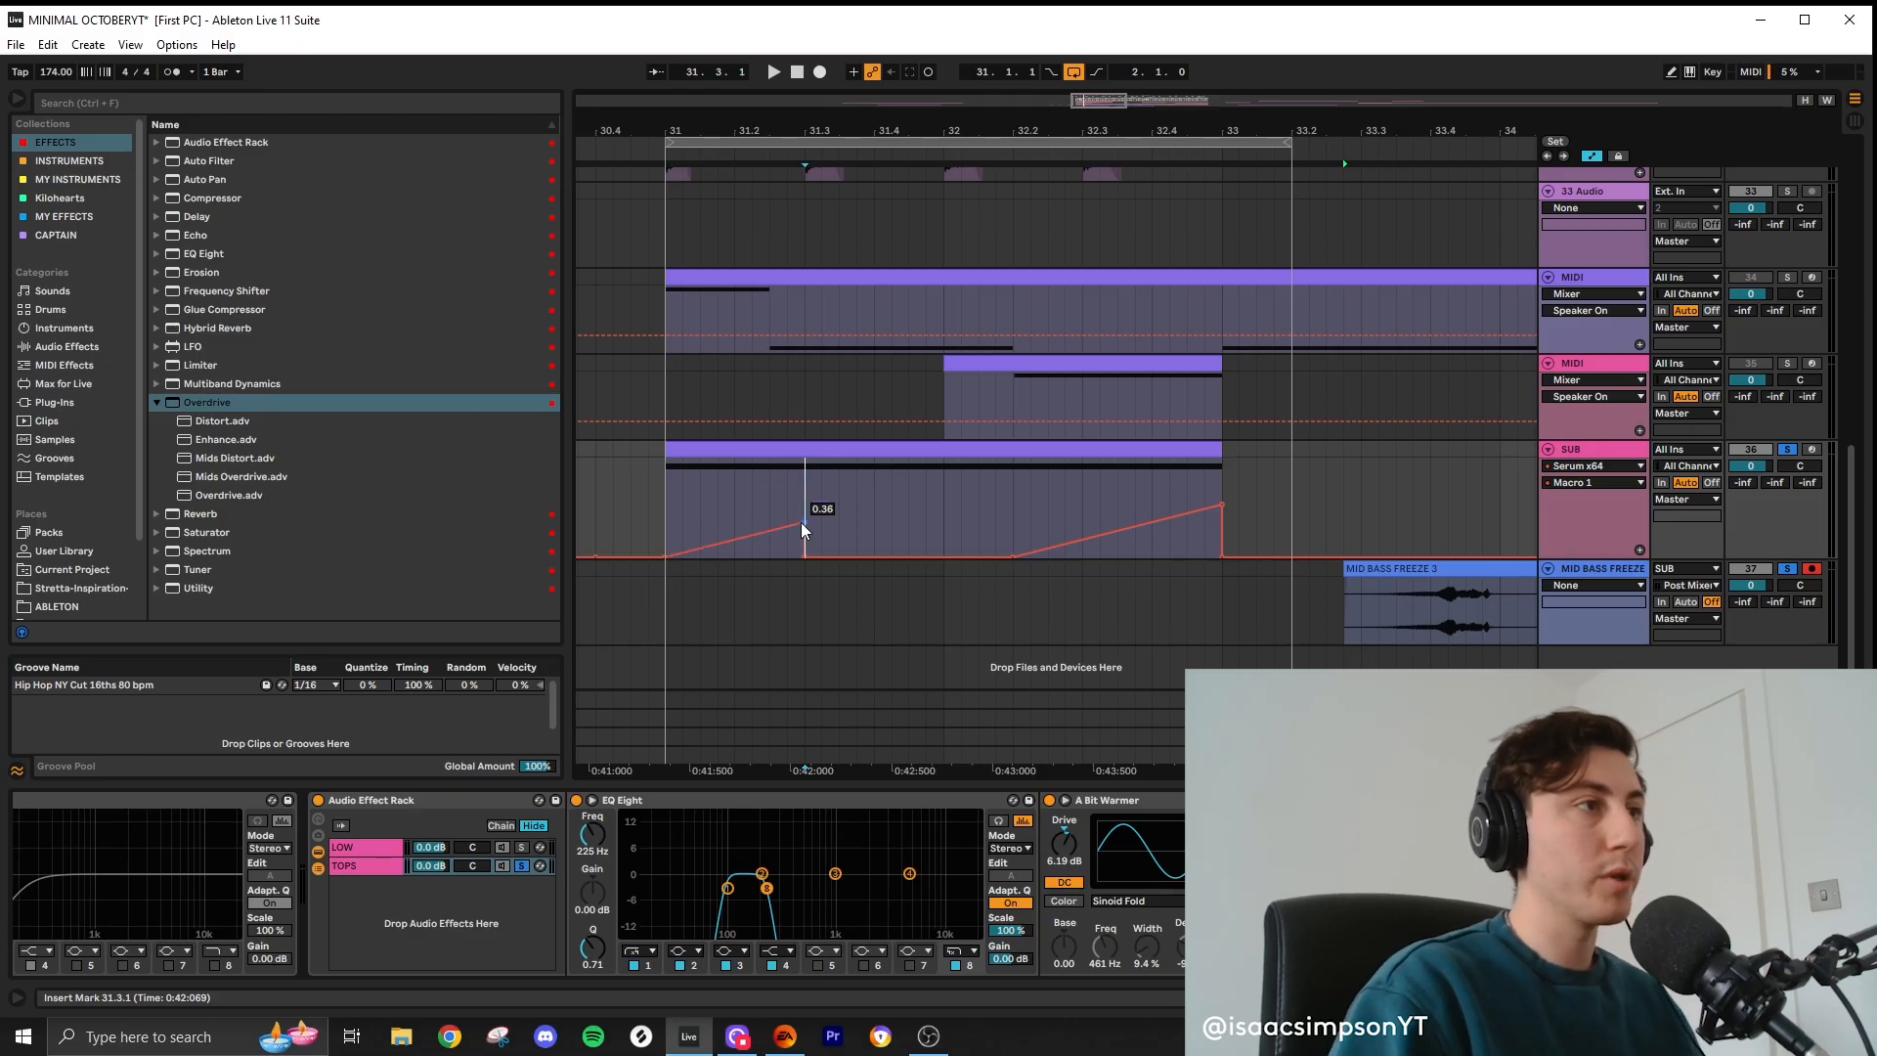
Step: Lower the SUB track's Macro 1 automation peak at bar 33 to match the height of the peak at 31.3
right_click(1219, 498)
click(1204, 507)
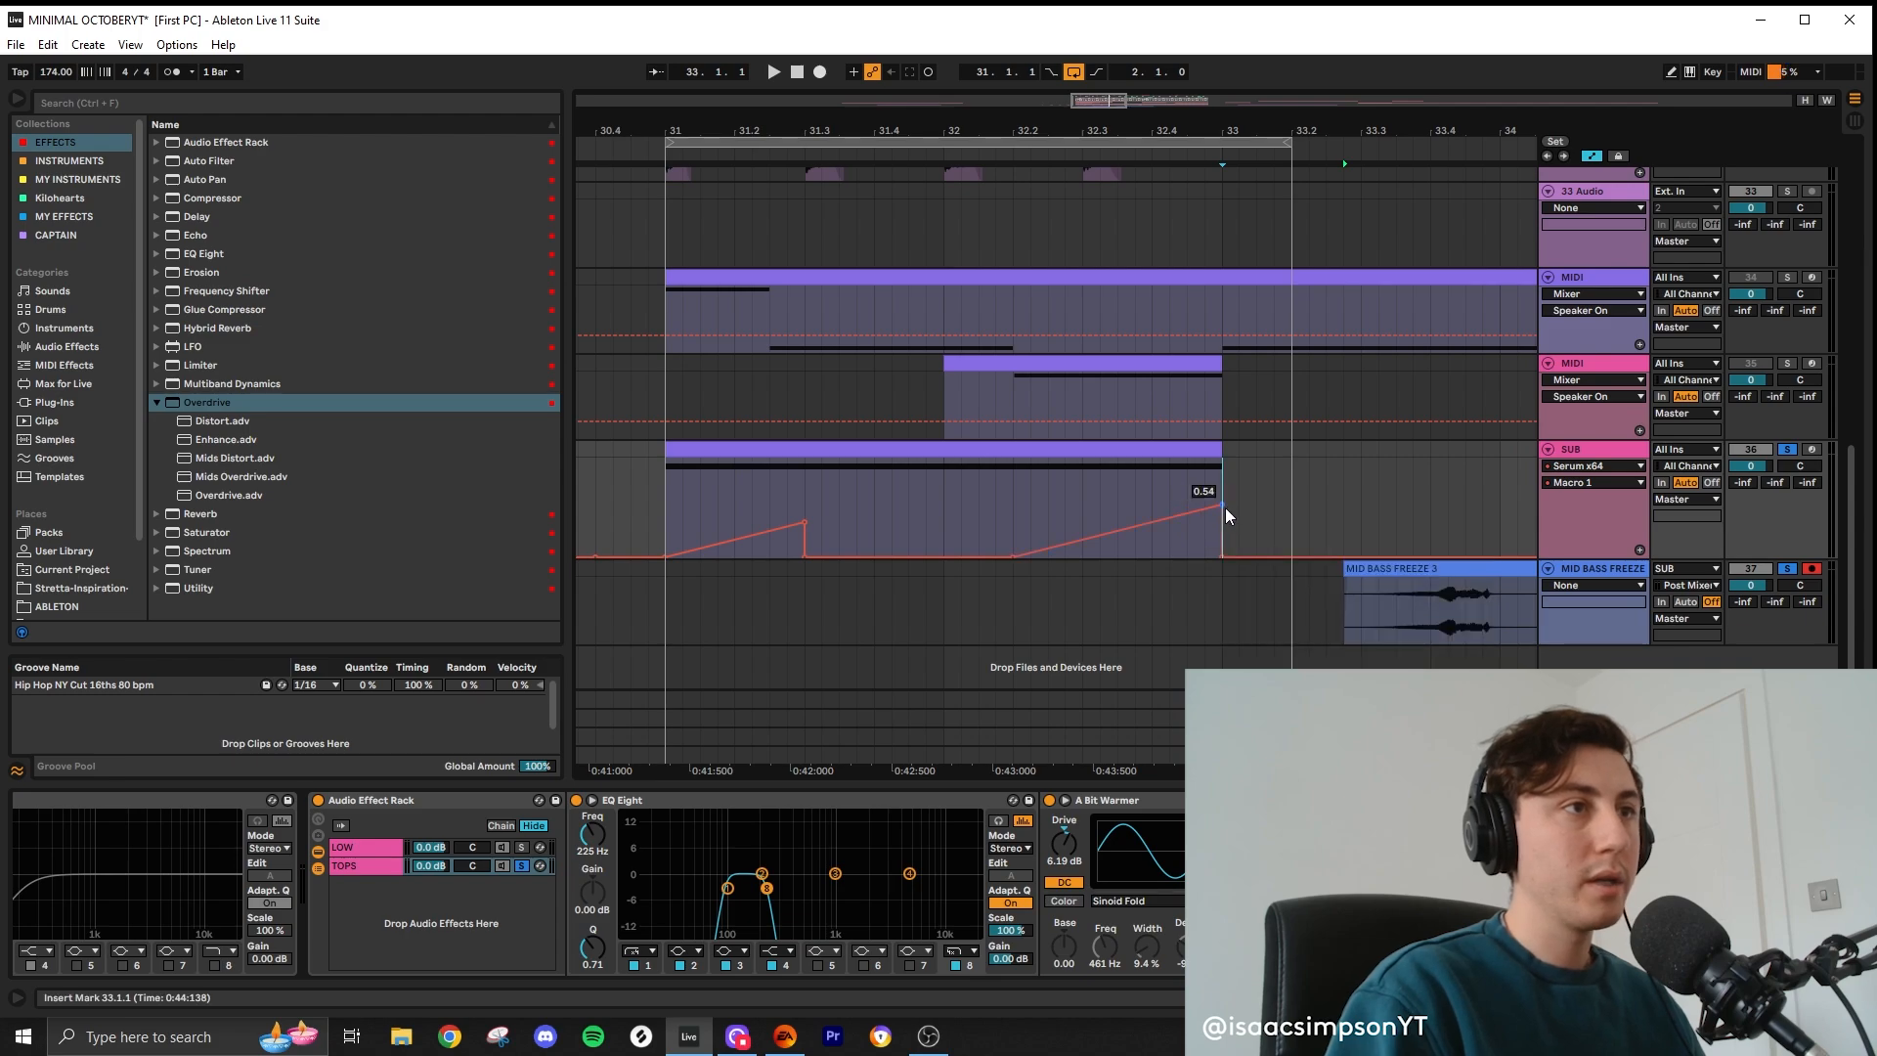
right_click(1222, 507)
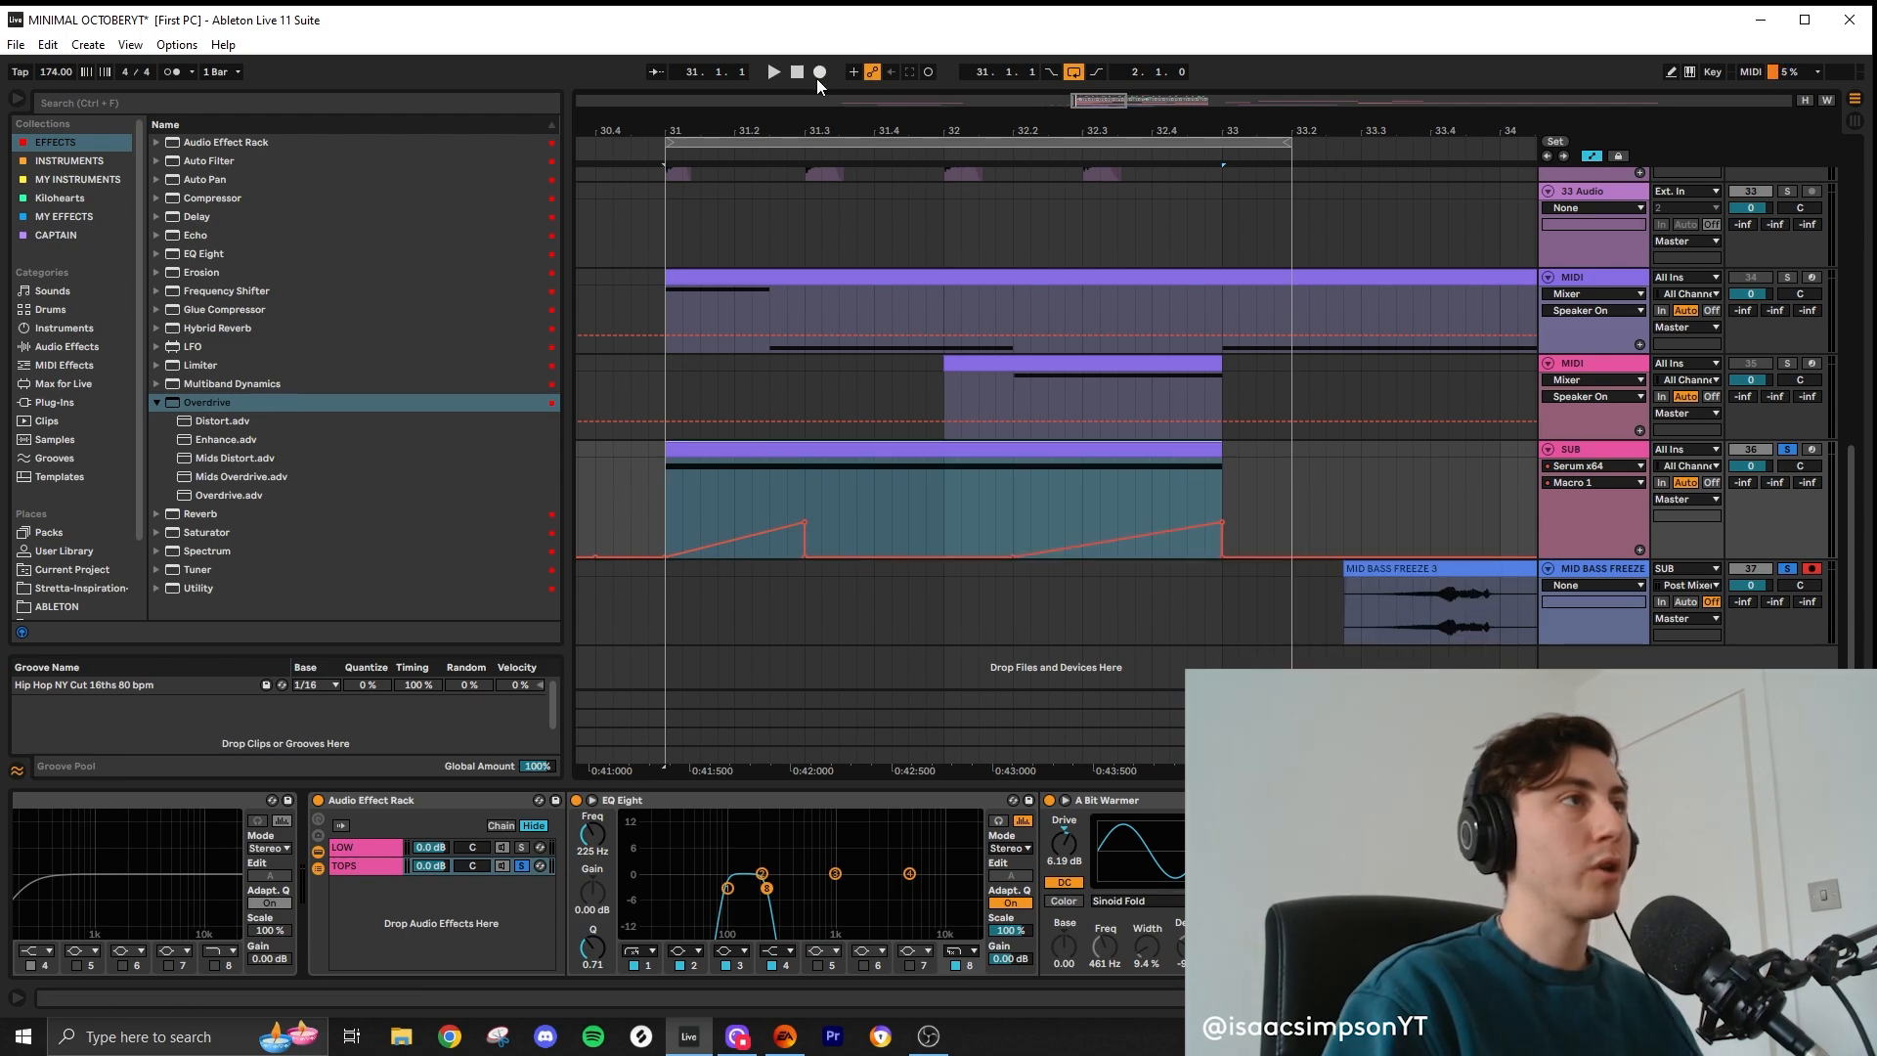
Step: Record the looped bass onto the MID BASS FREEZE track and display the Serum Macro 1 automation on the SUB track
click(819, 73)
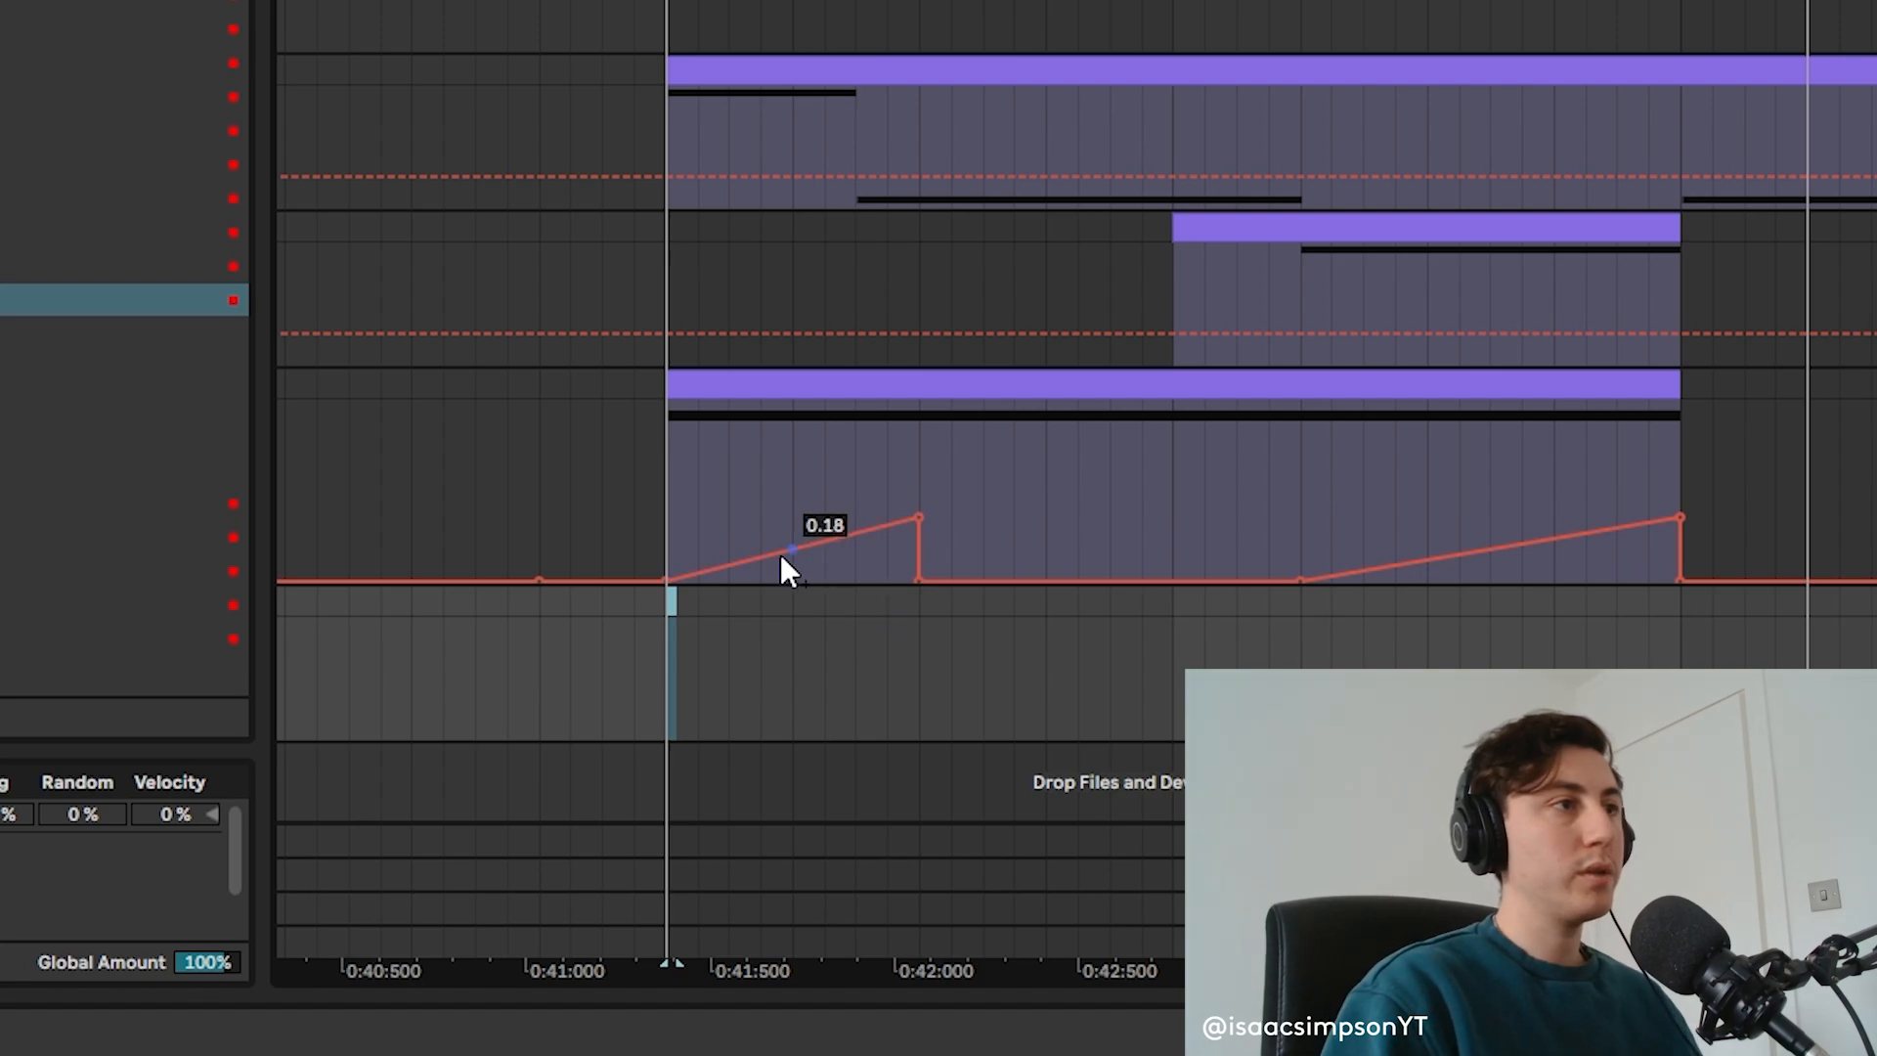
drag(783, 554, 793, 500)
click(700, 373)
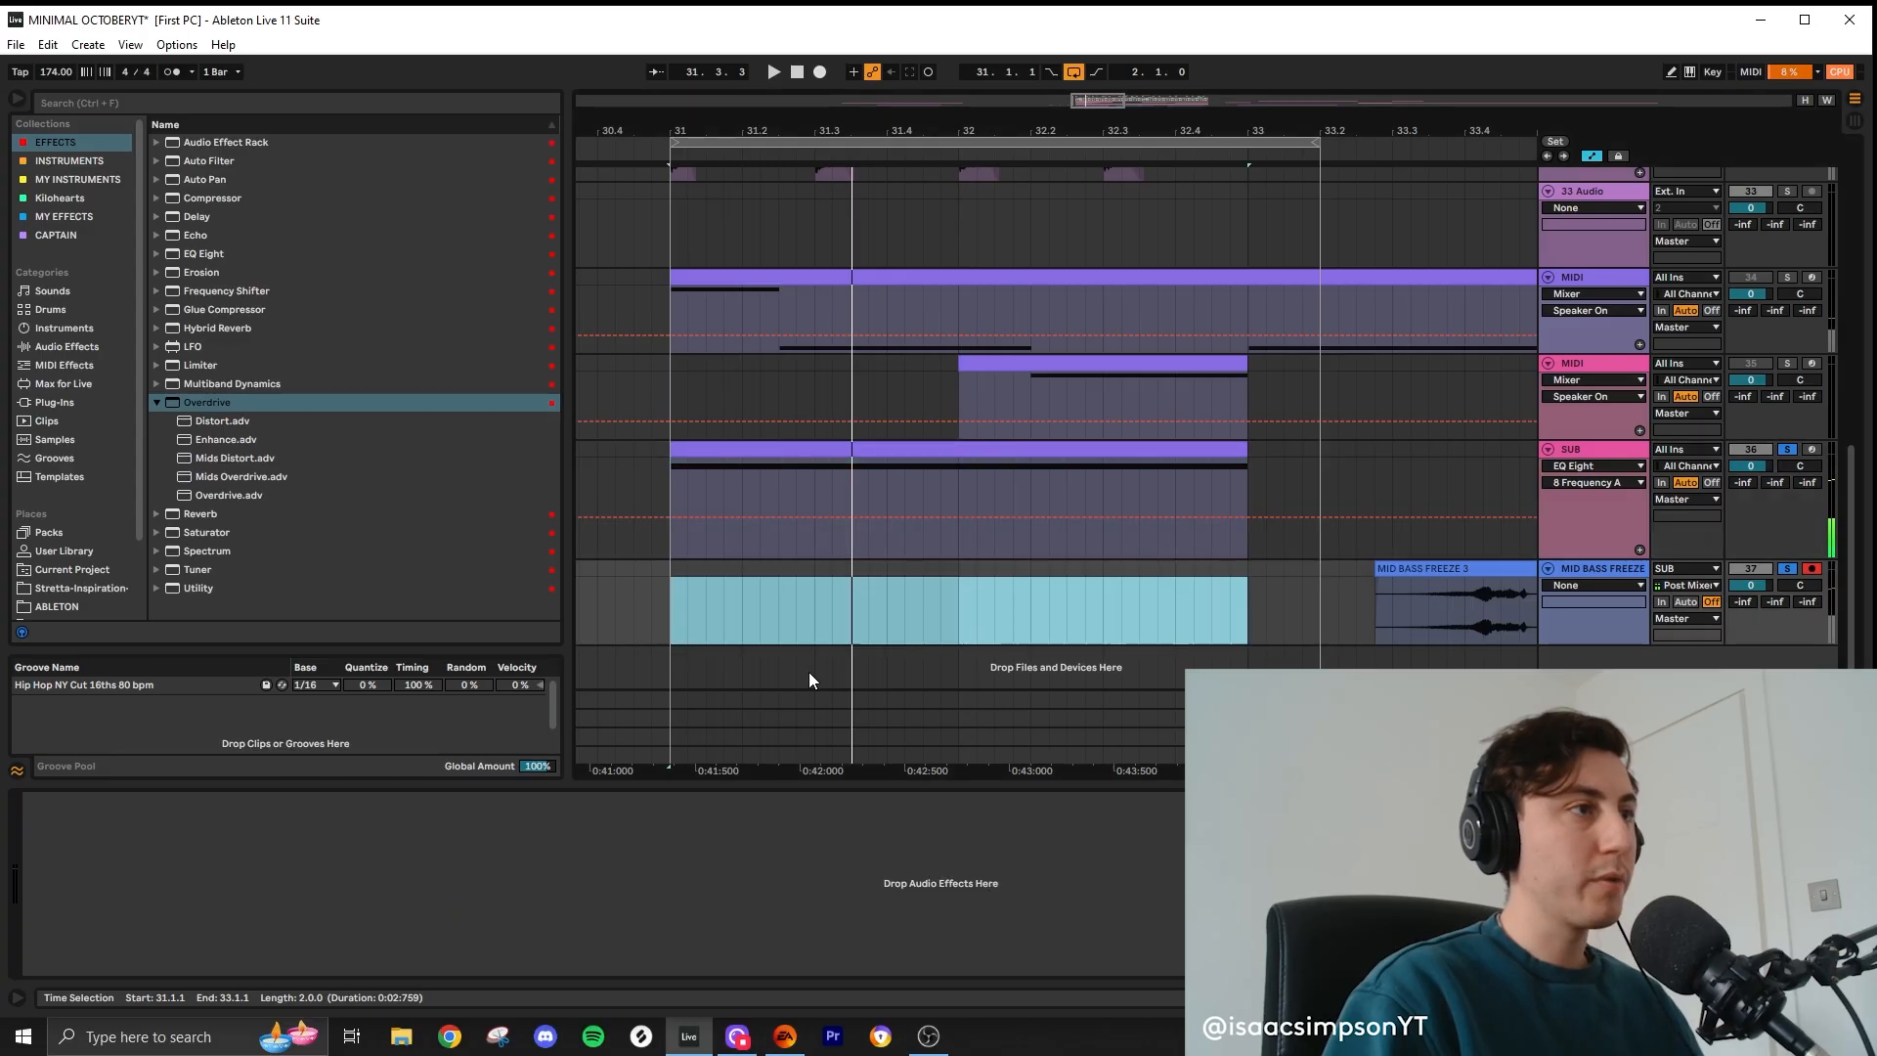
click(1589, 467)
click(1579, 494)
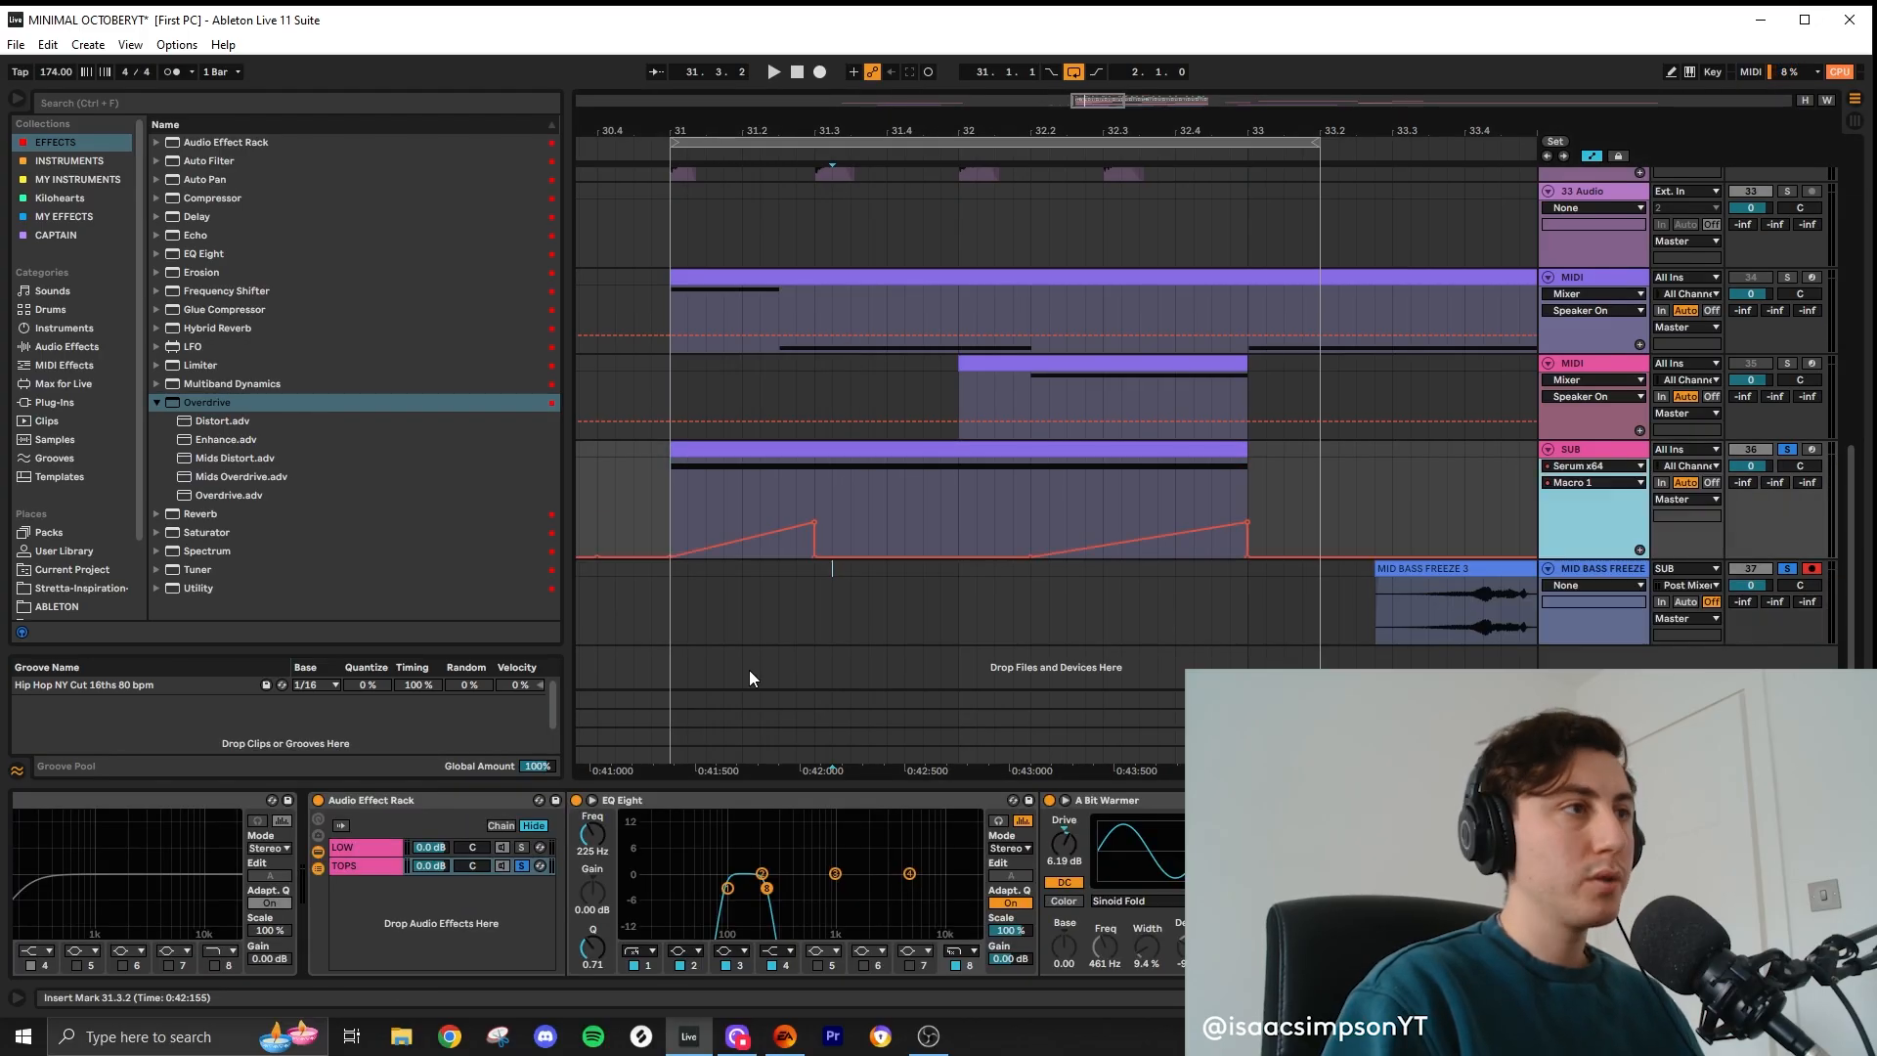
Step: Place a resampled clip at 42.1.1 on the MID BASS FREEZE track
scroll(1137, 606, down, 4)
scroll(1255, 594, up, 2)
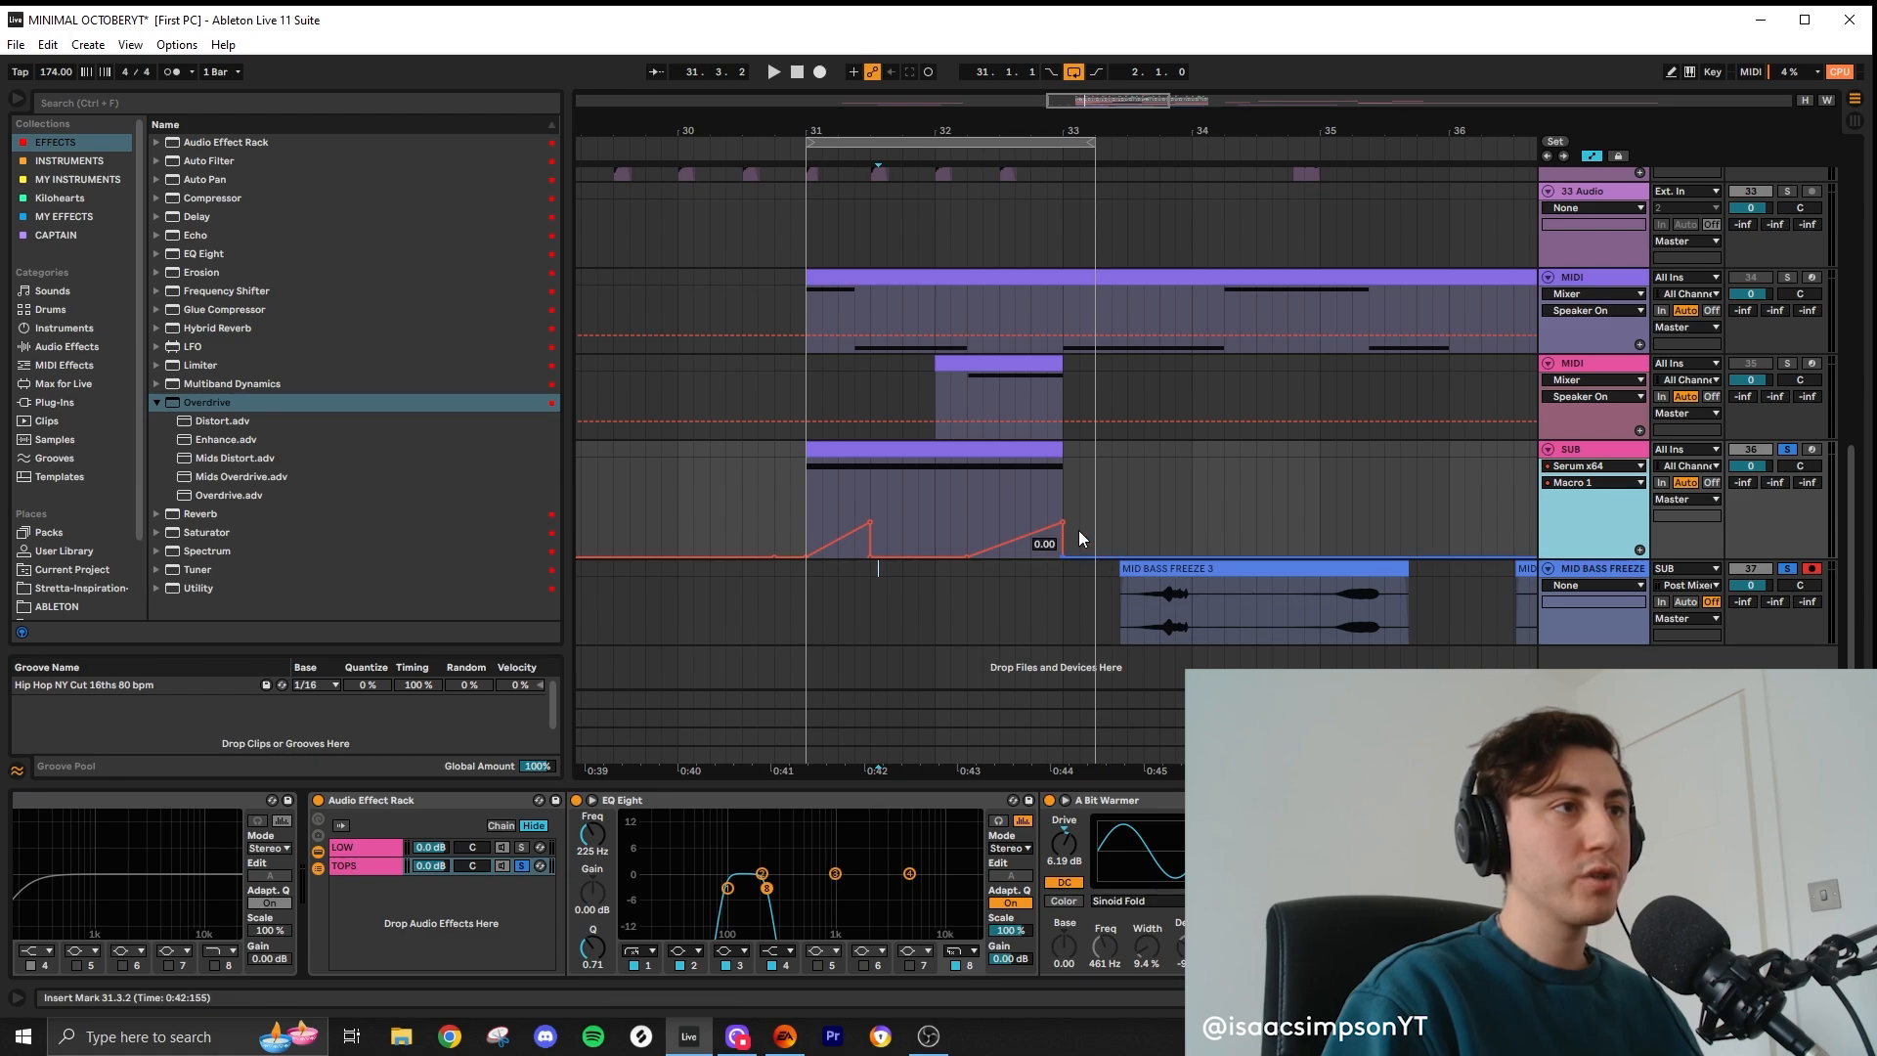
click(1215, 571)
scroll(1213, 571, down, 3)
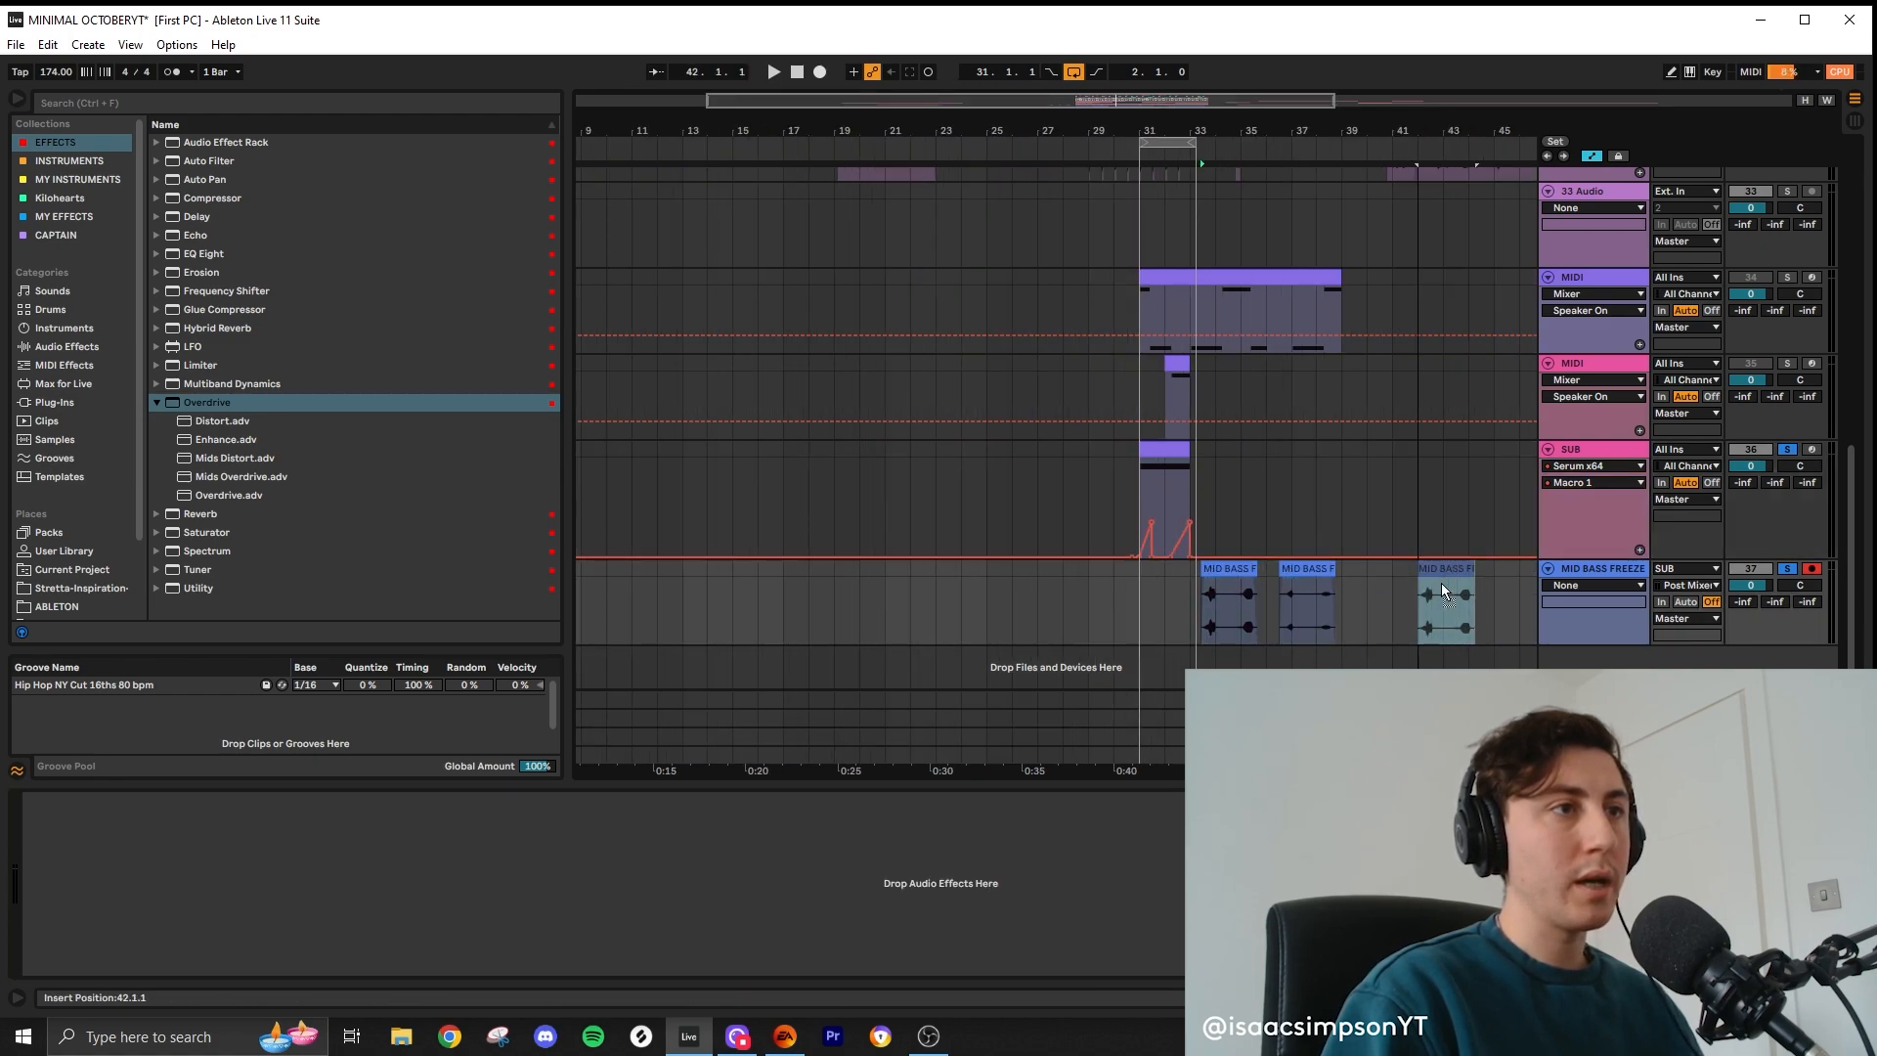
Step: Reshape SUB's Macro 1 automation to fall from about 0.67 at bar 31 to zero at 31.3, and play the clip
scroll(958, 512, up, 5)
click(764, 459)
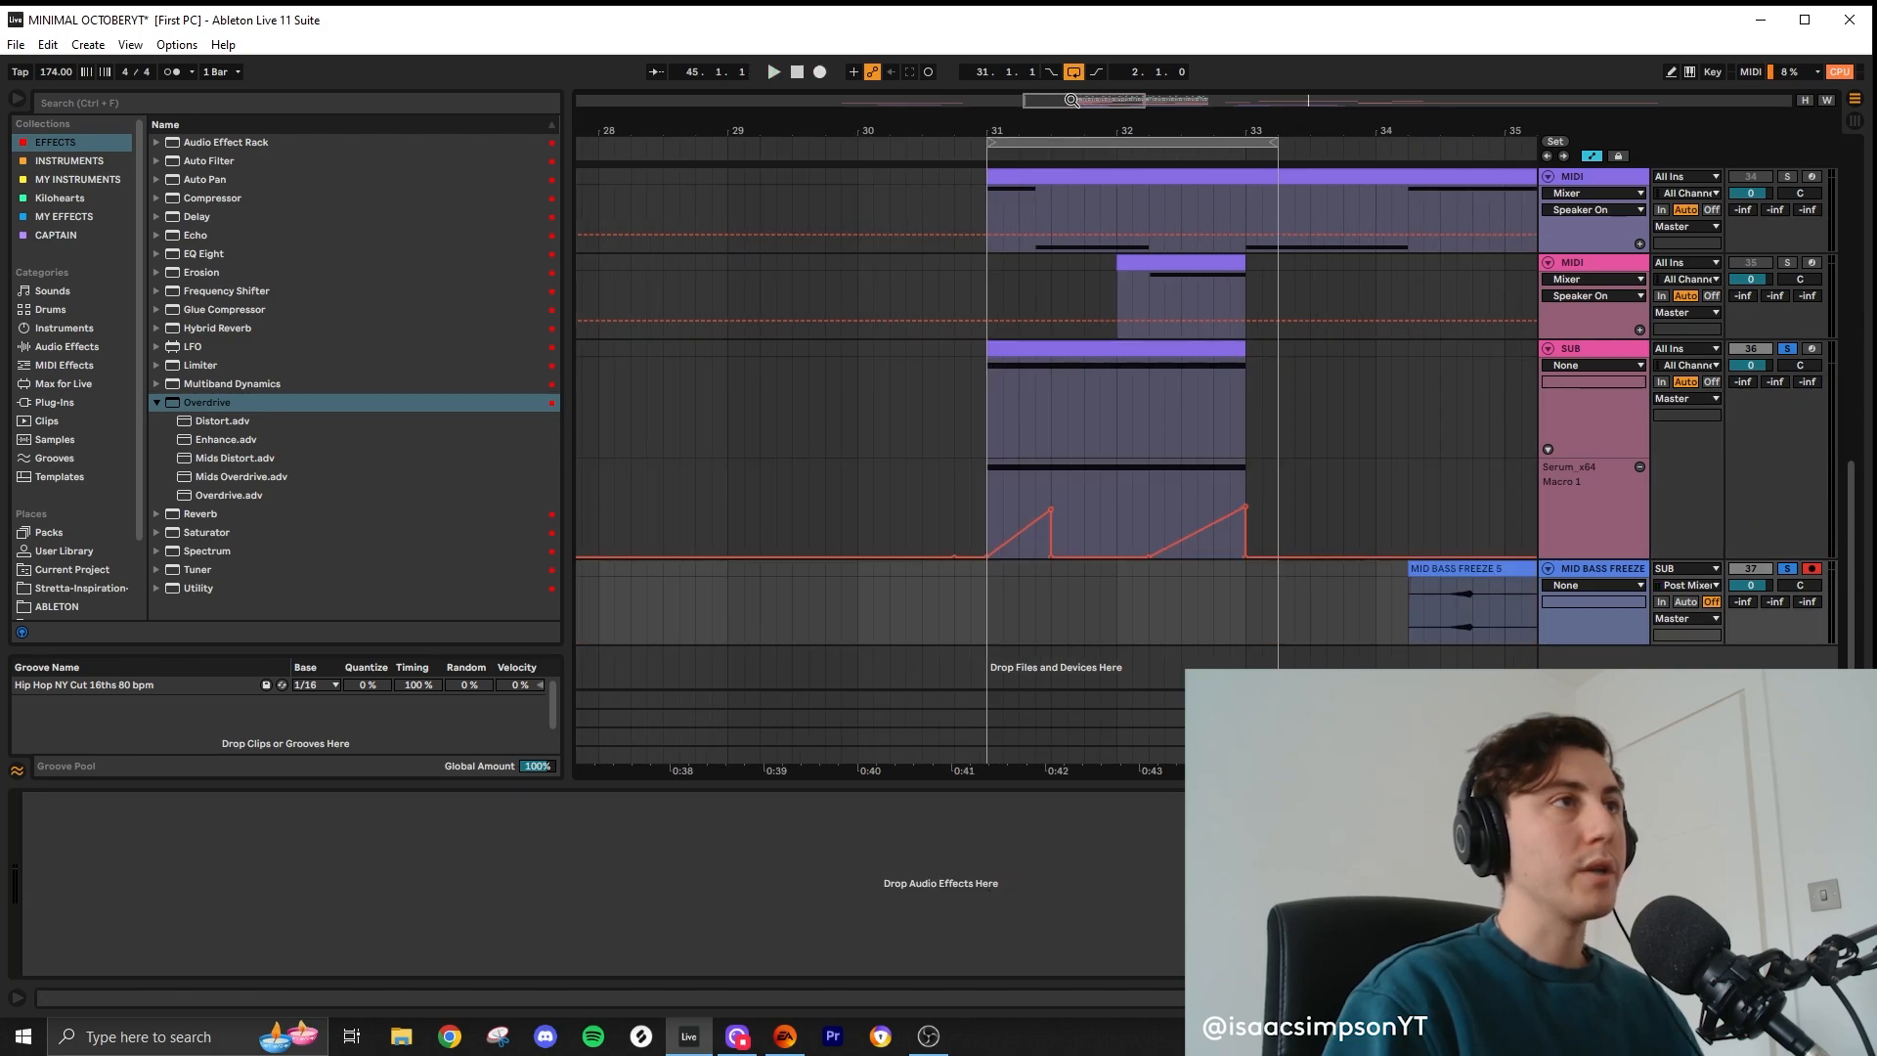
drag(1071, 100, 900, 628)
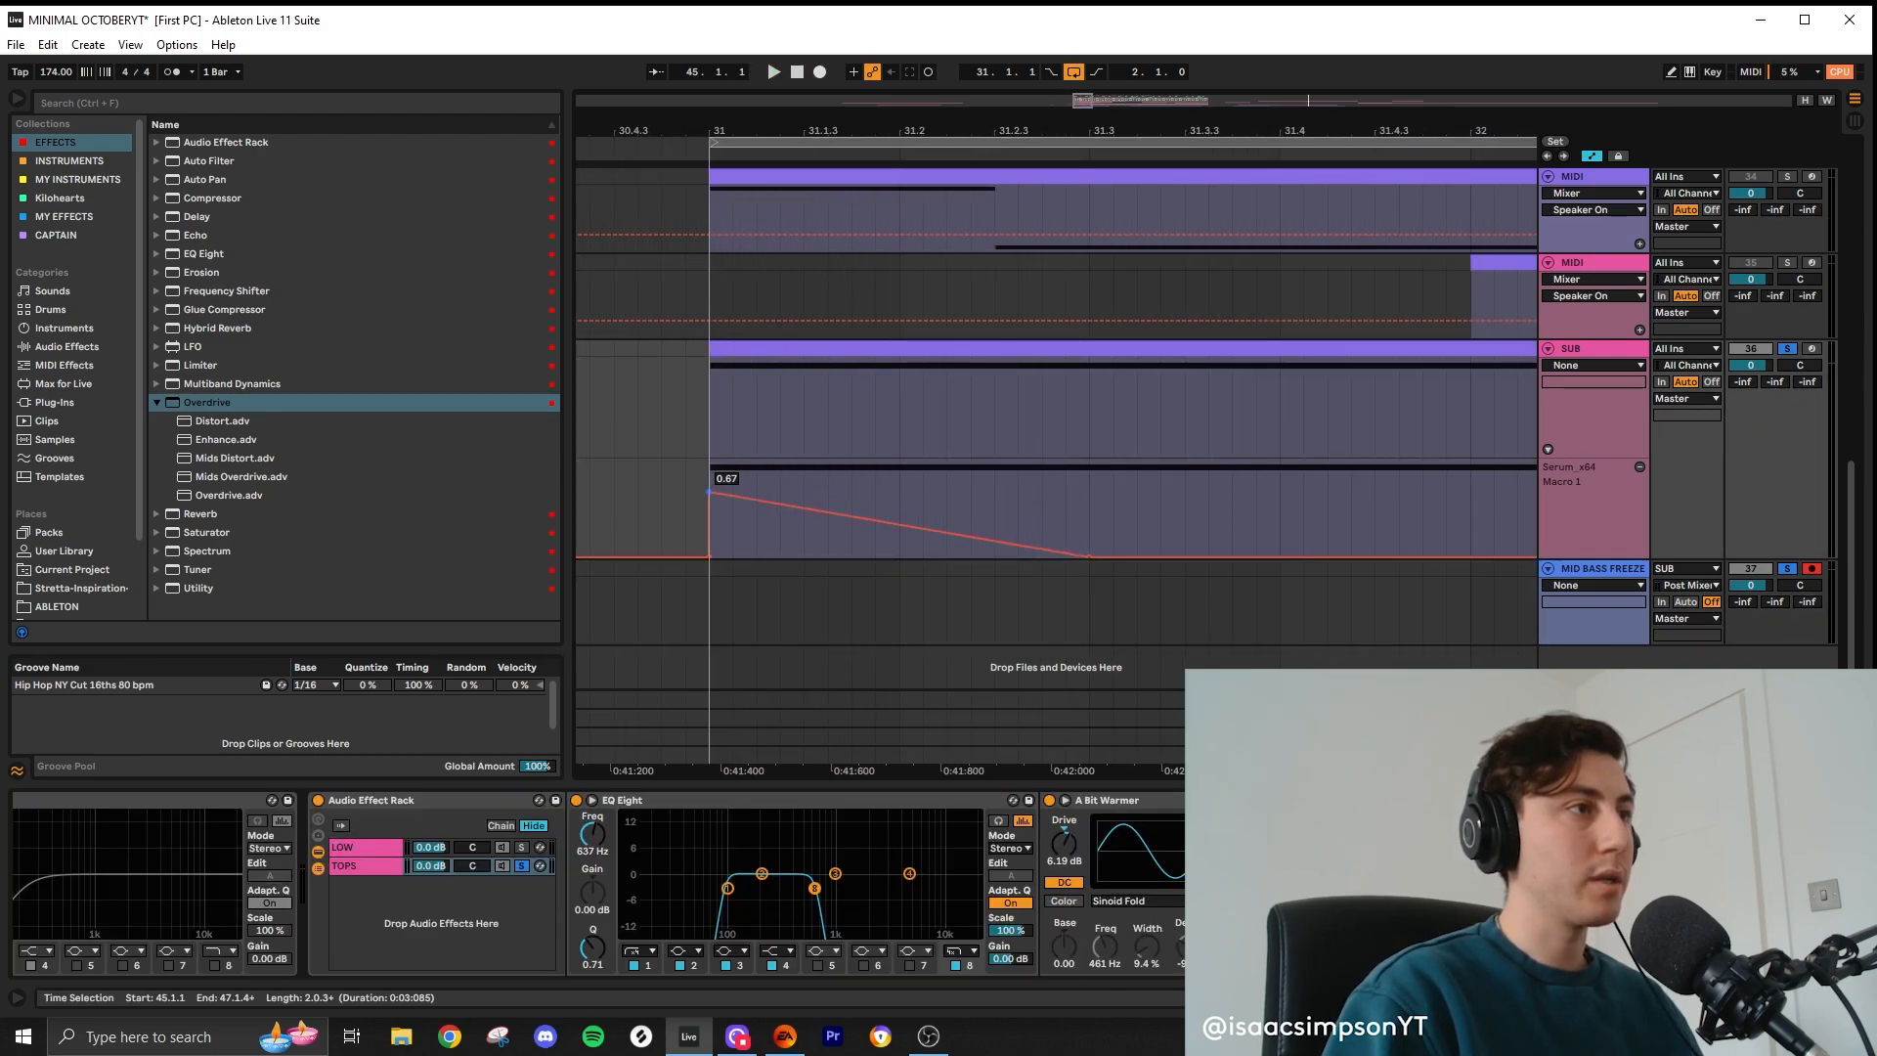
click(759, 349)
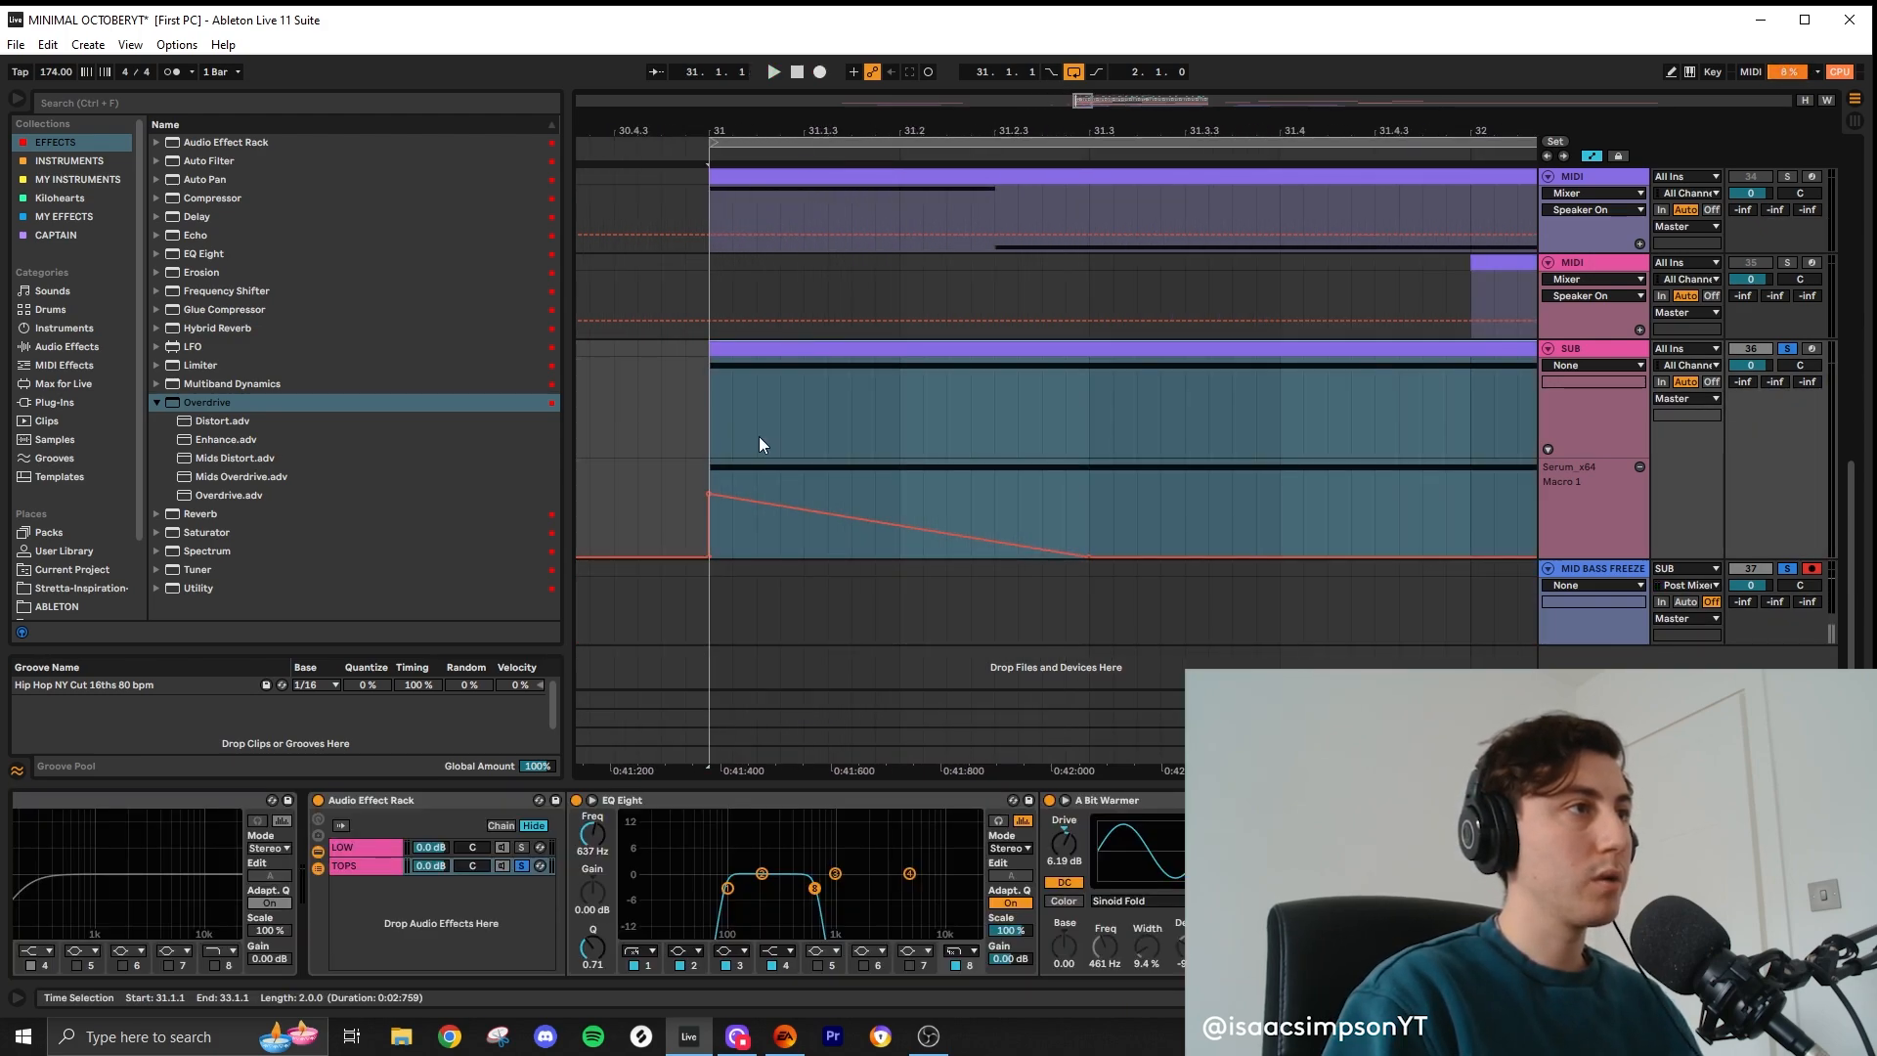
key(space)
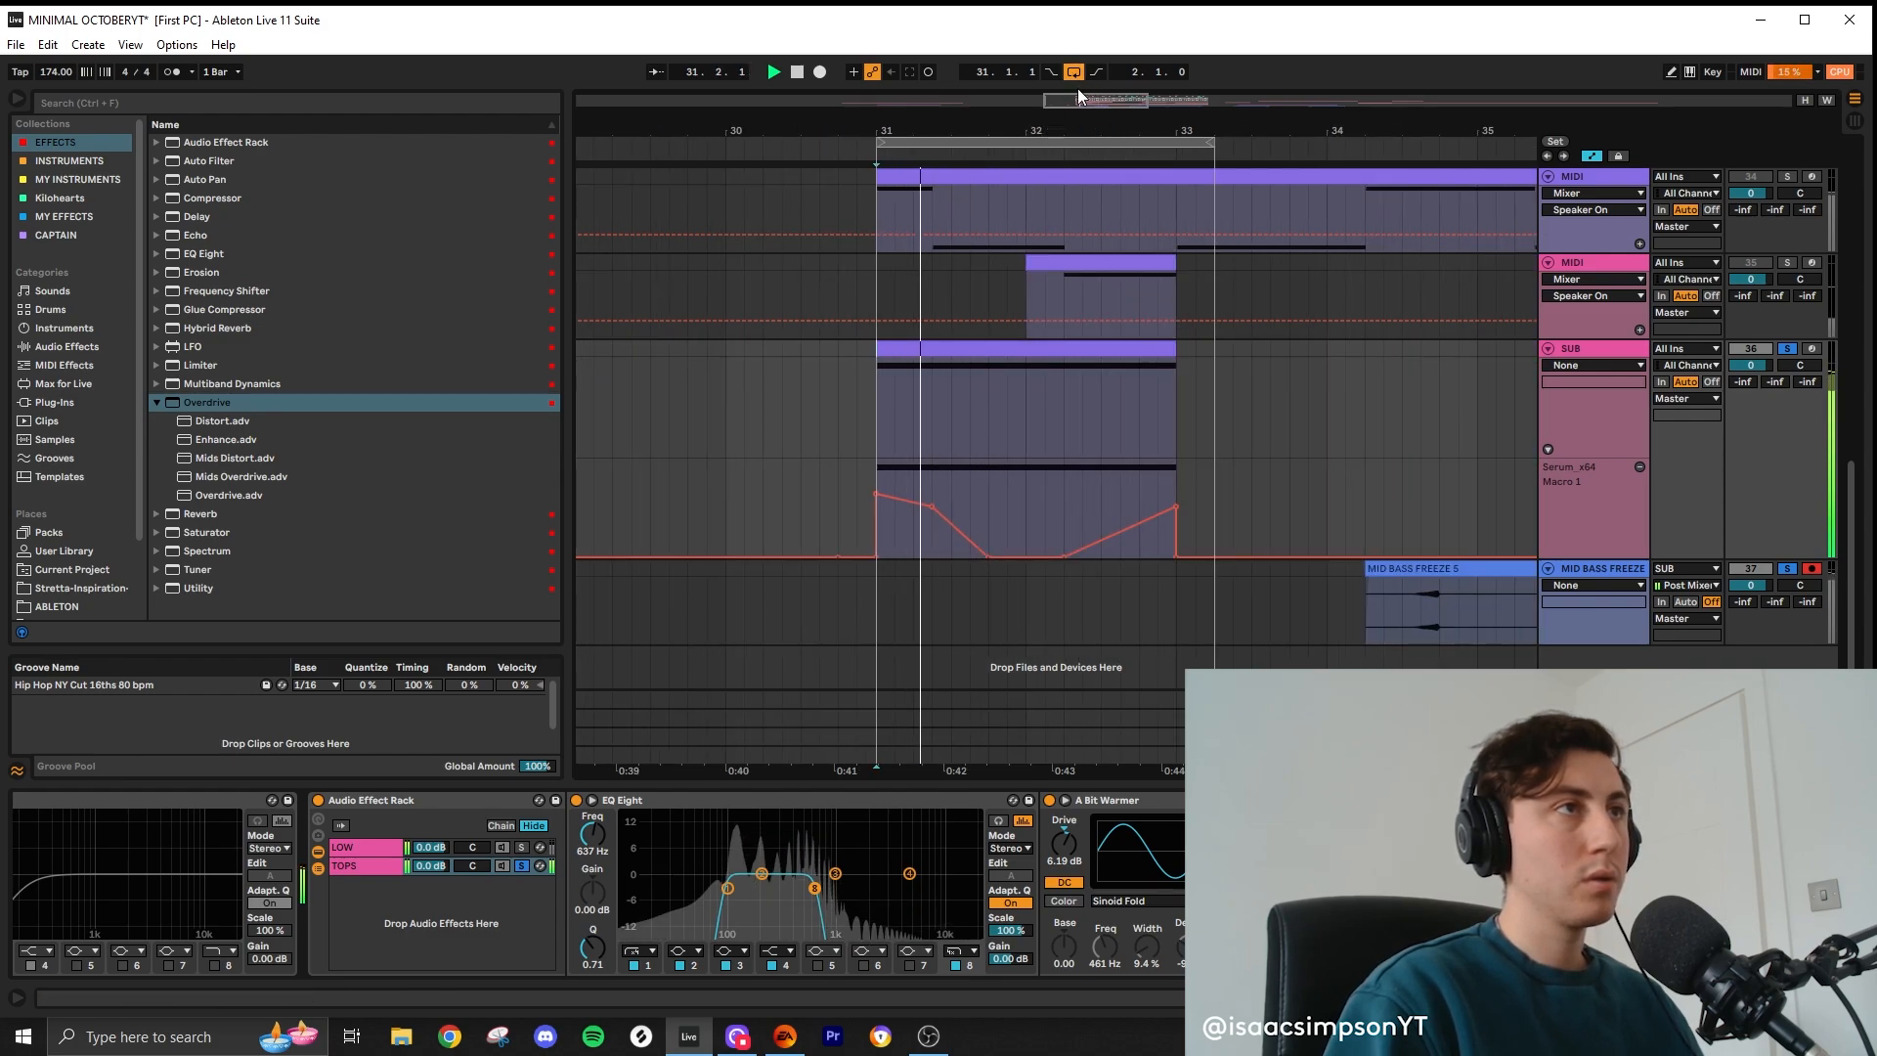
Step: Redraw SUB's Macro 1 automation to stay high from bar 31 to 32, dip at 32.2 and rise until 33, and record it
drag(1079, 95, 912, 497)
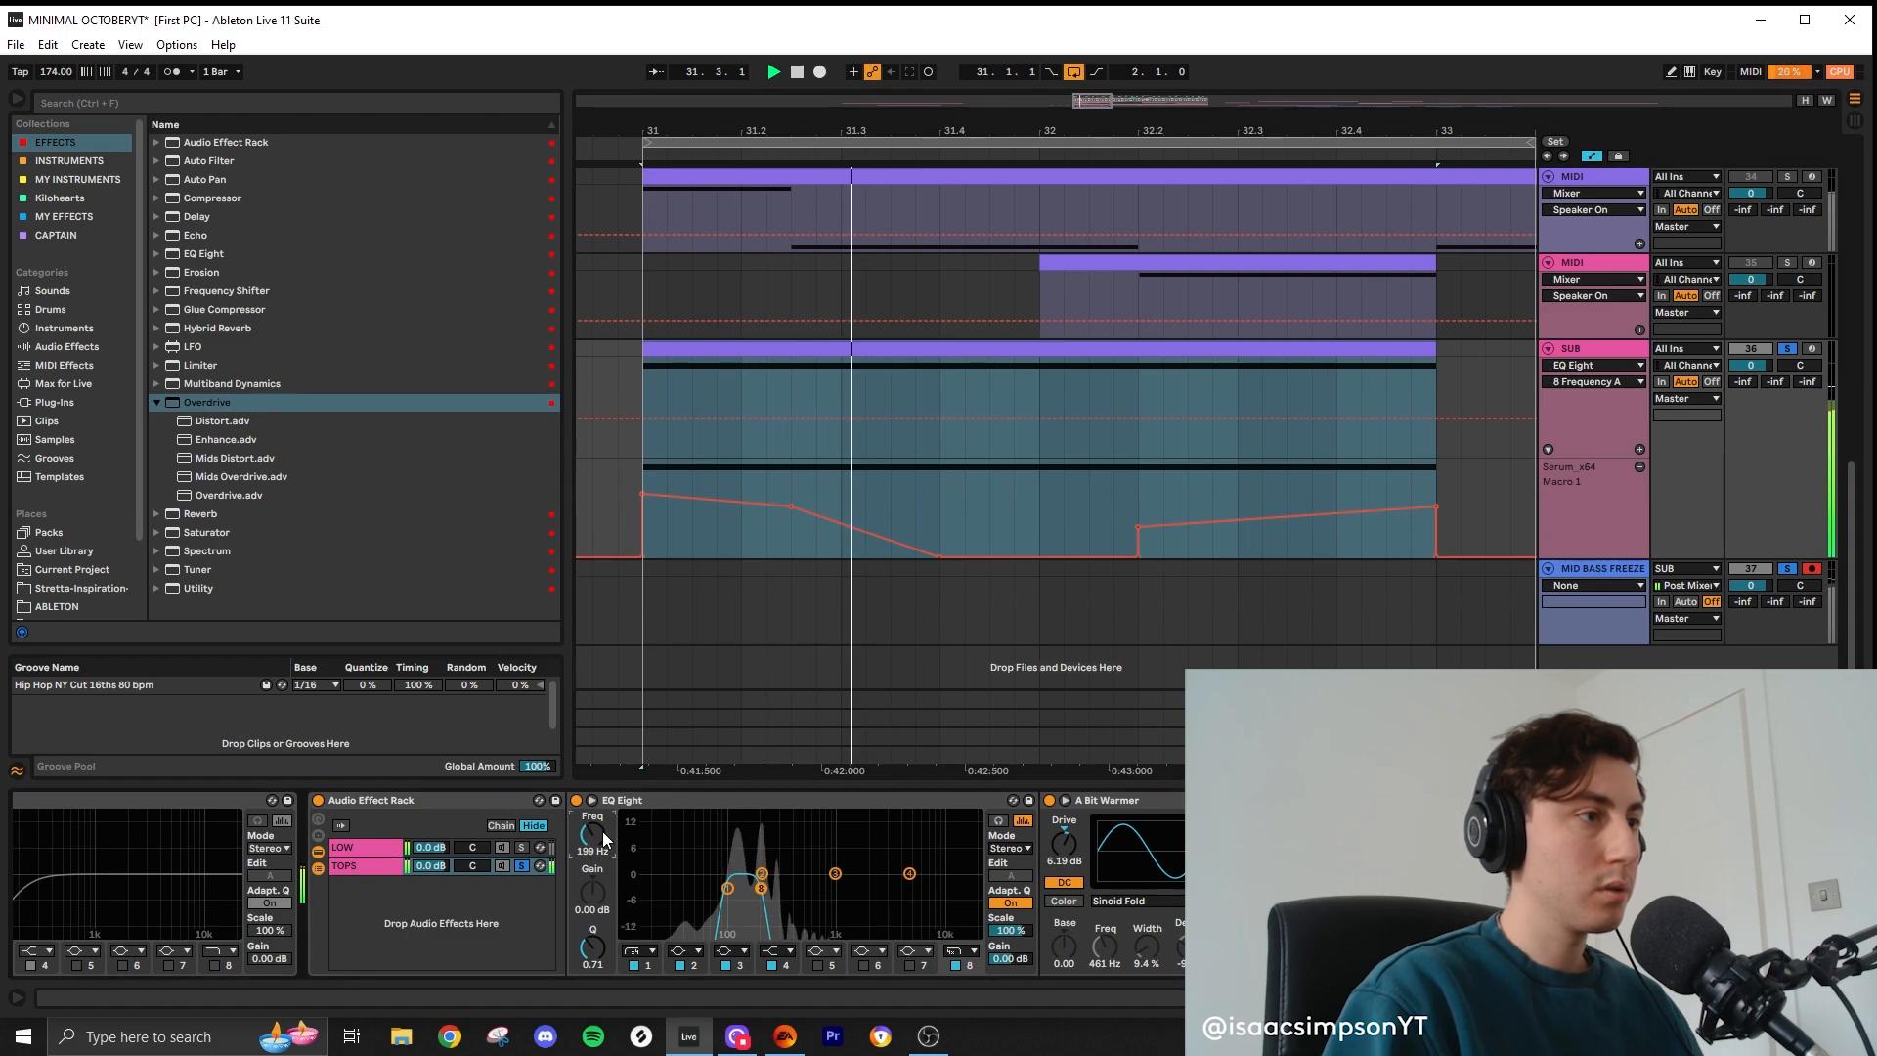
key(F9)
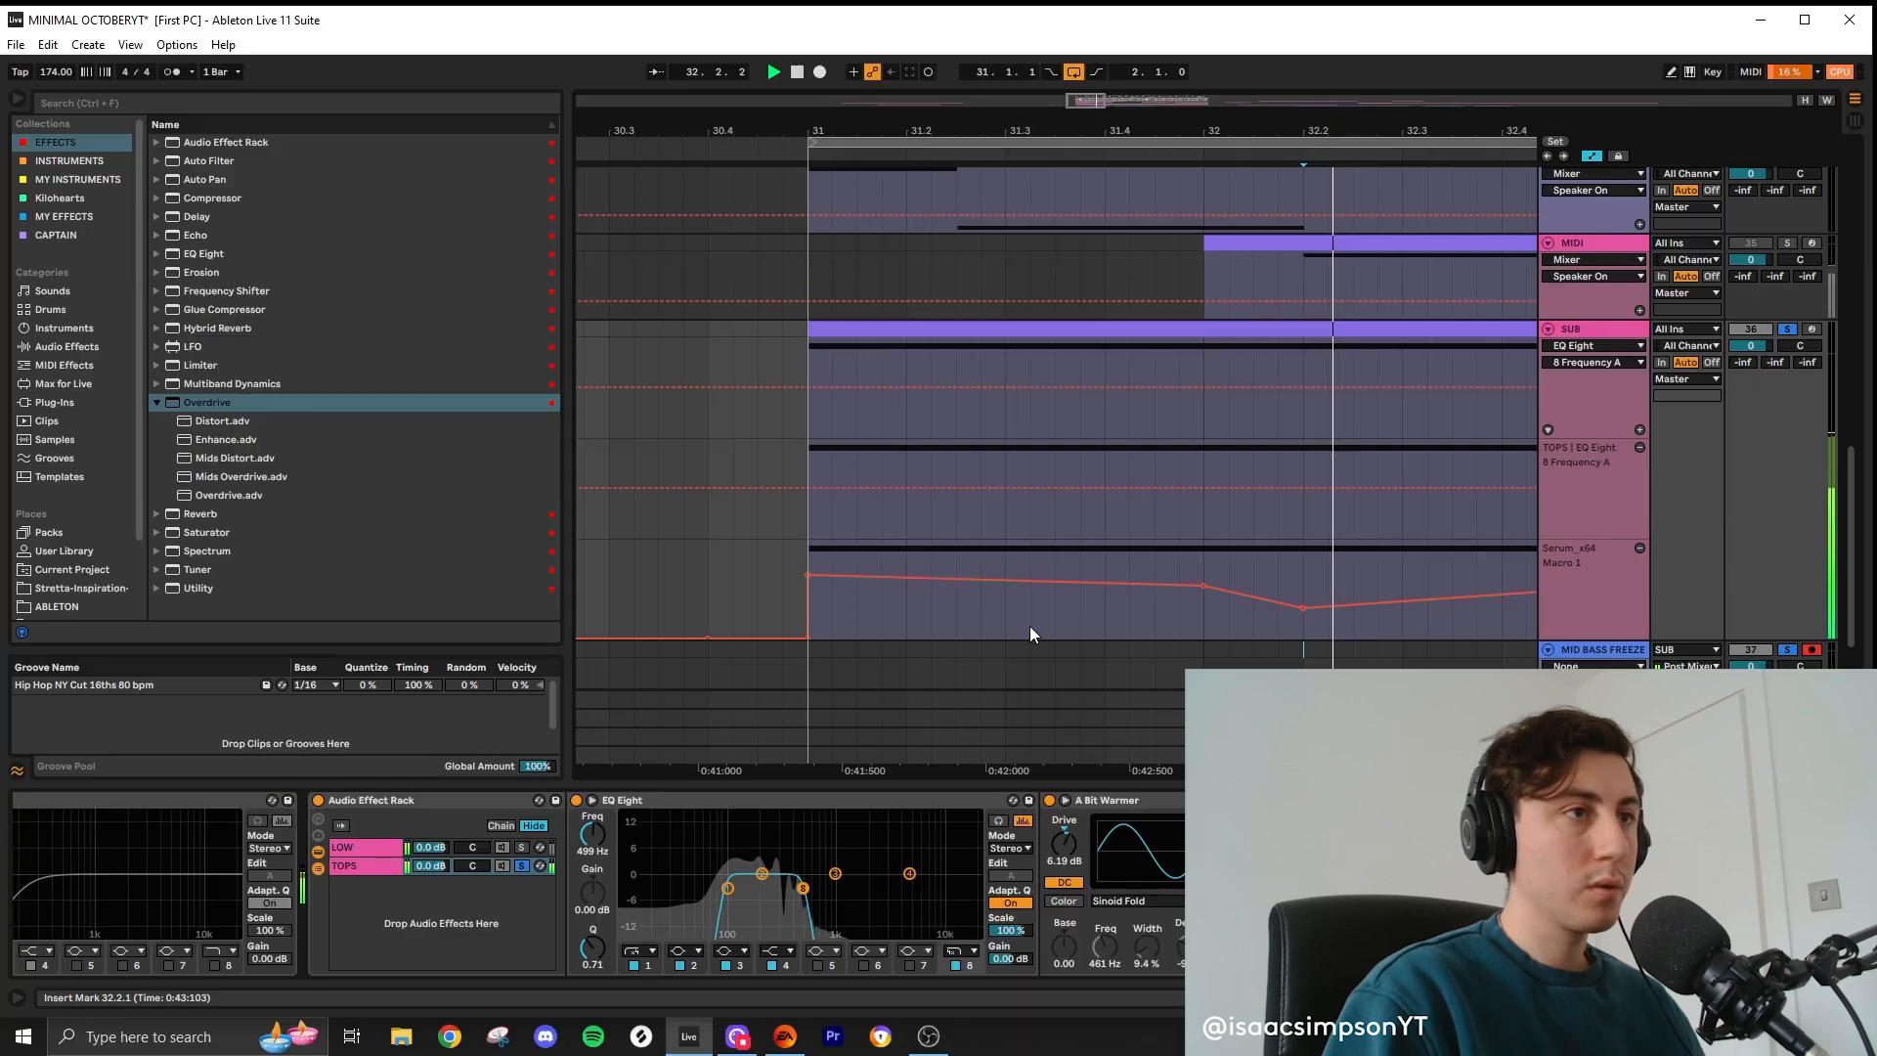
Step: Lower the TOPS chain's EQ Eight band 8 frequency to 199 Hz and restart the loop
scroll(977, 526, down, 6)
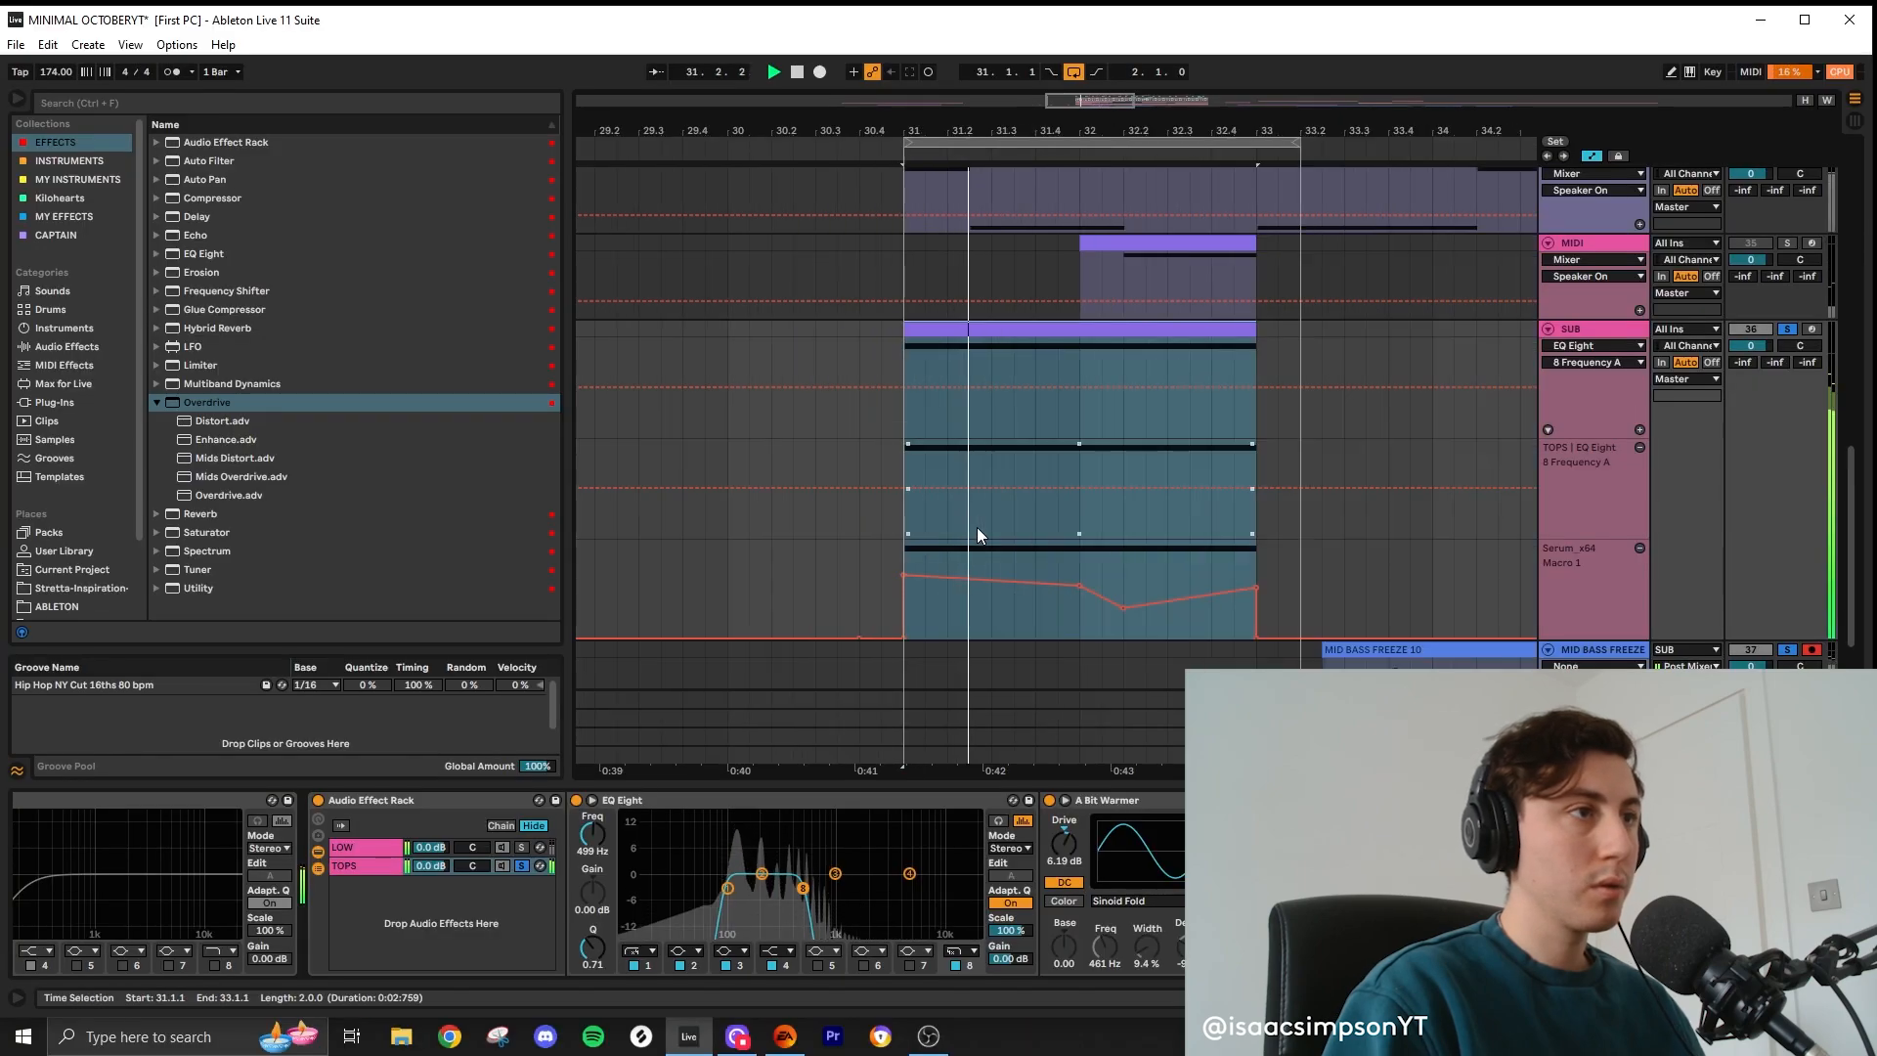
scroll(1011, 533, up, 5)
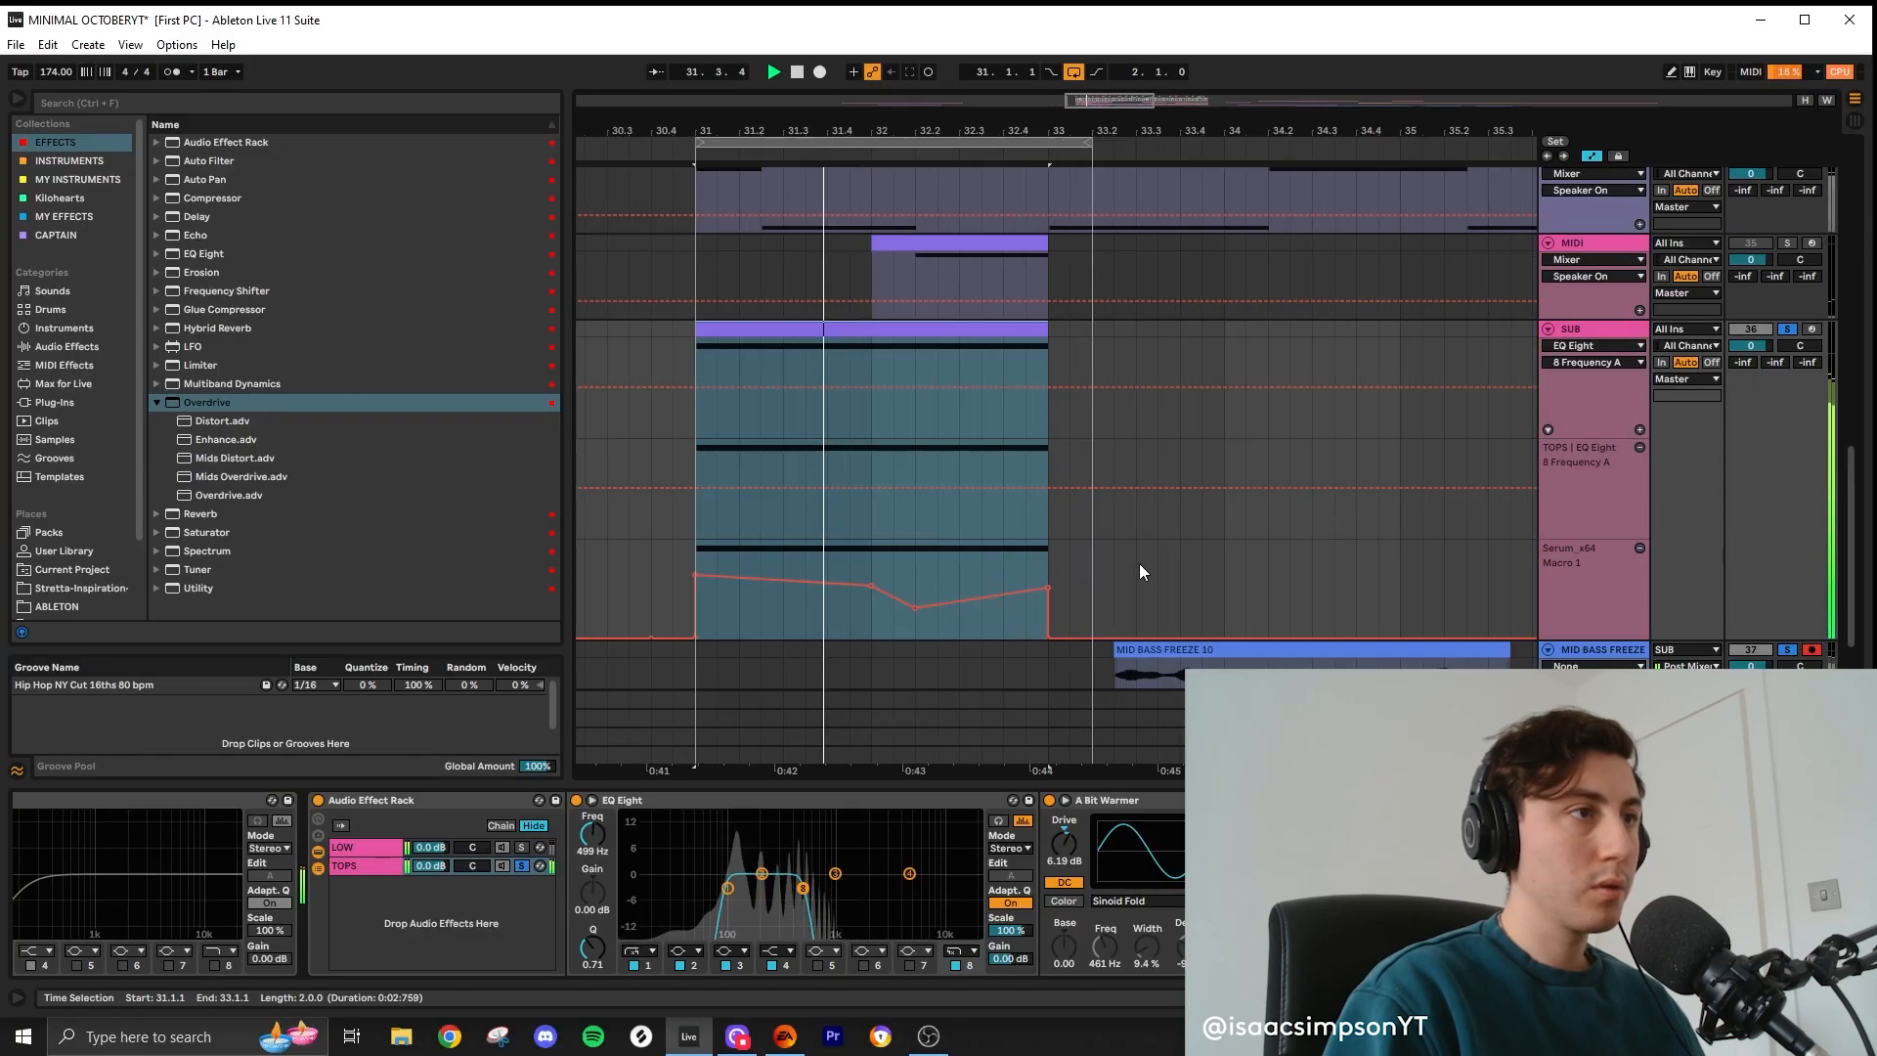
key(space)
key(space)
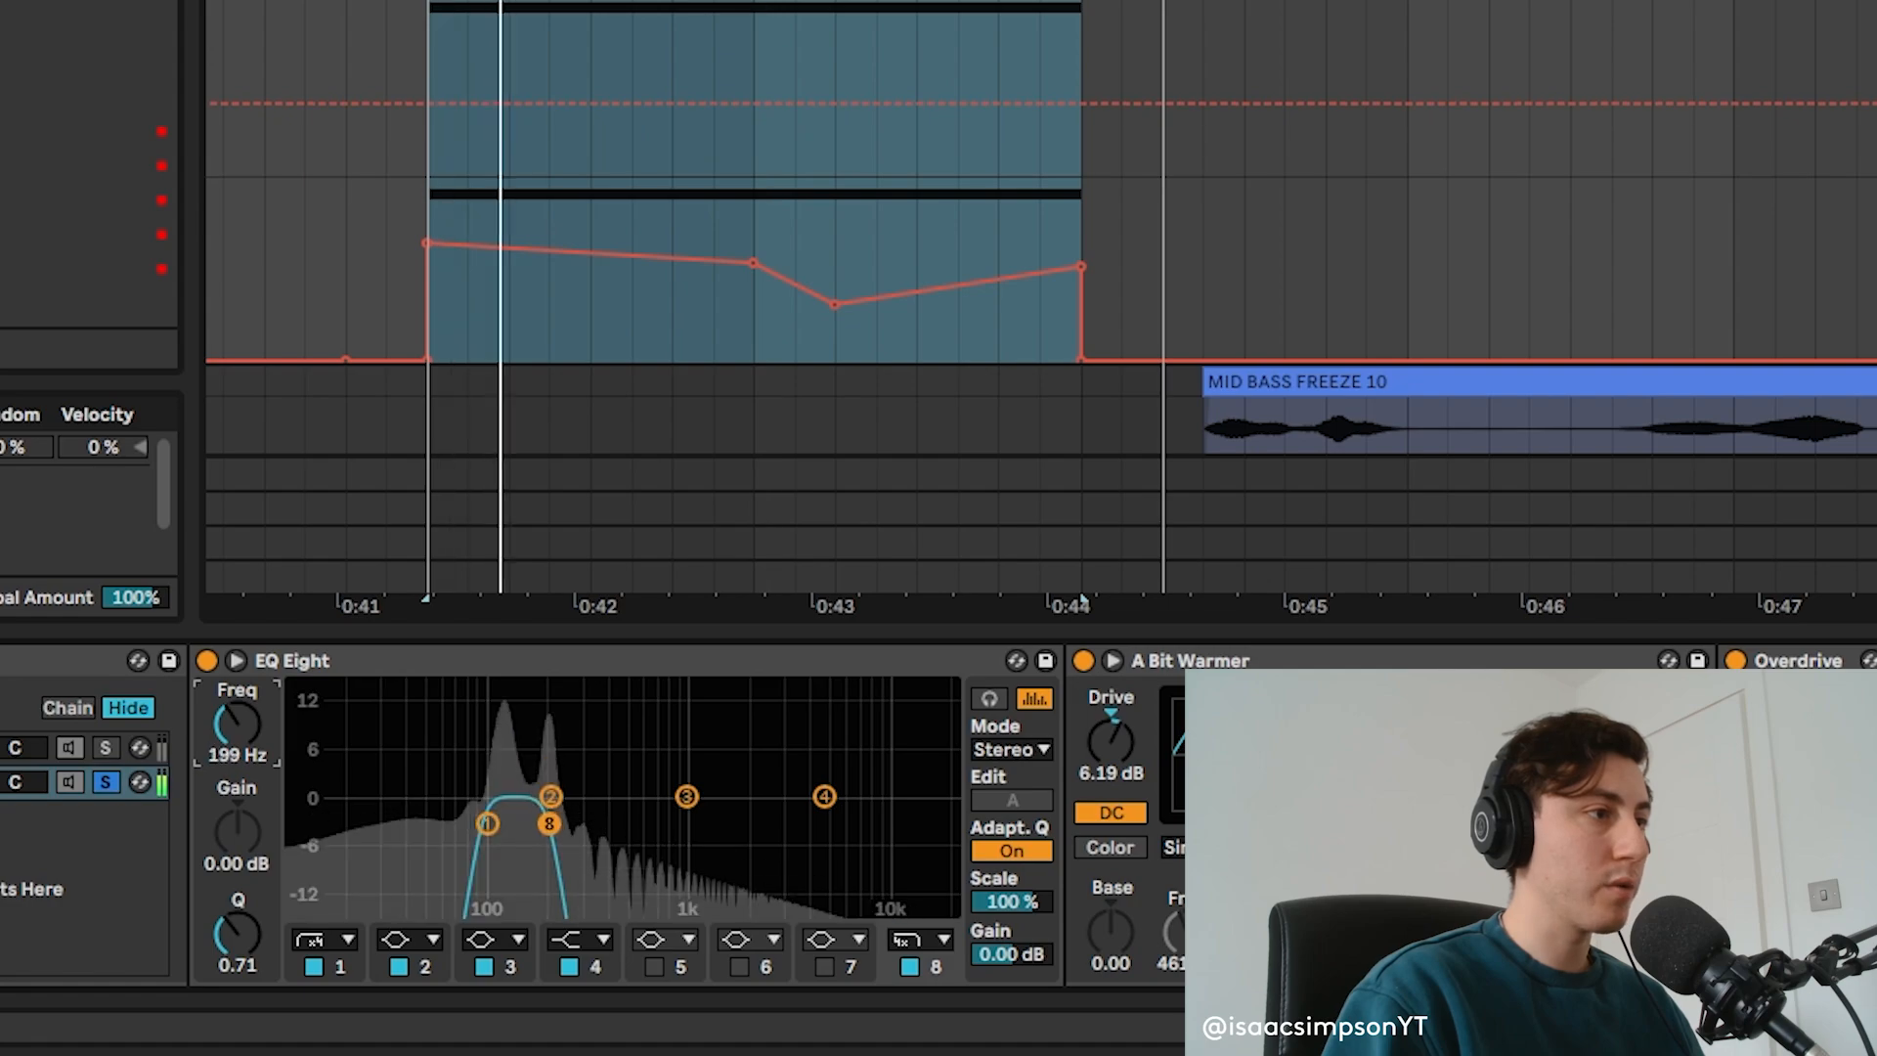
Step: Automate the TOPS EQ Eight band 8 frequency to rise from 199 Hz at bar 31 to 633 Hz at bar 33, and record the pass
click(695, 501)
key(space)
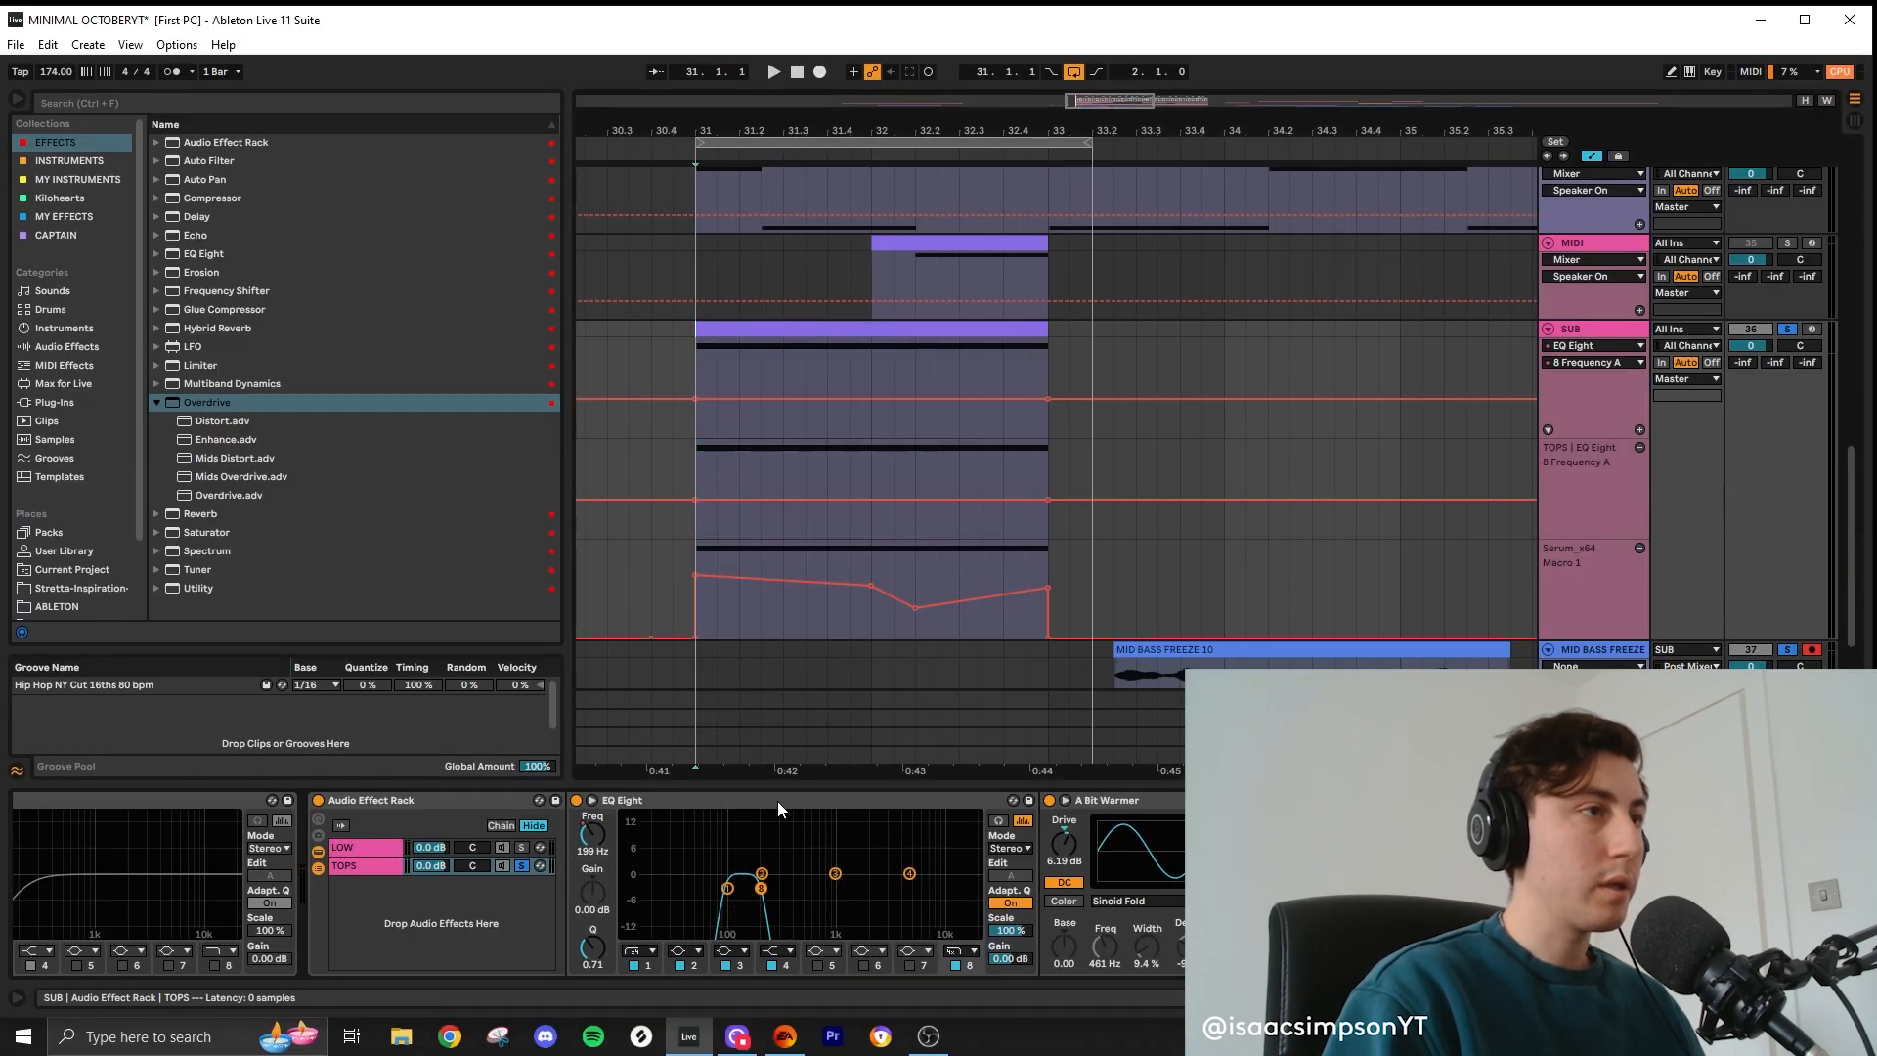
click(601, 827)
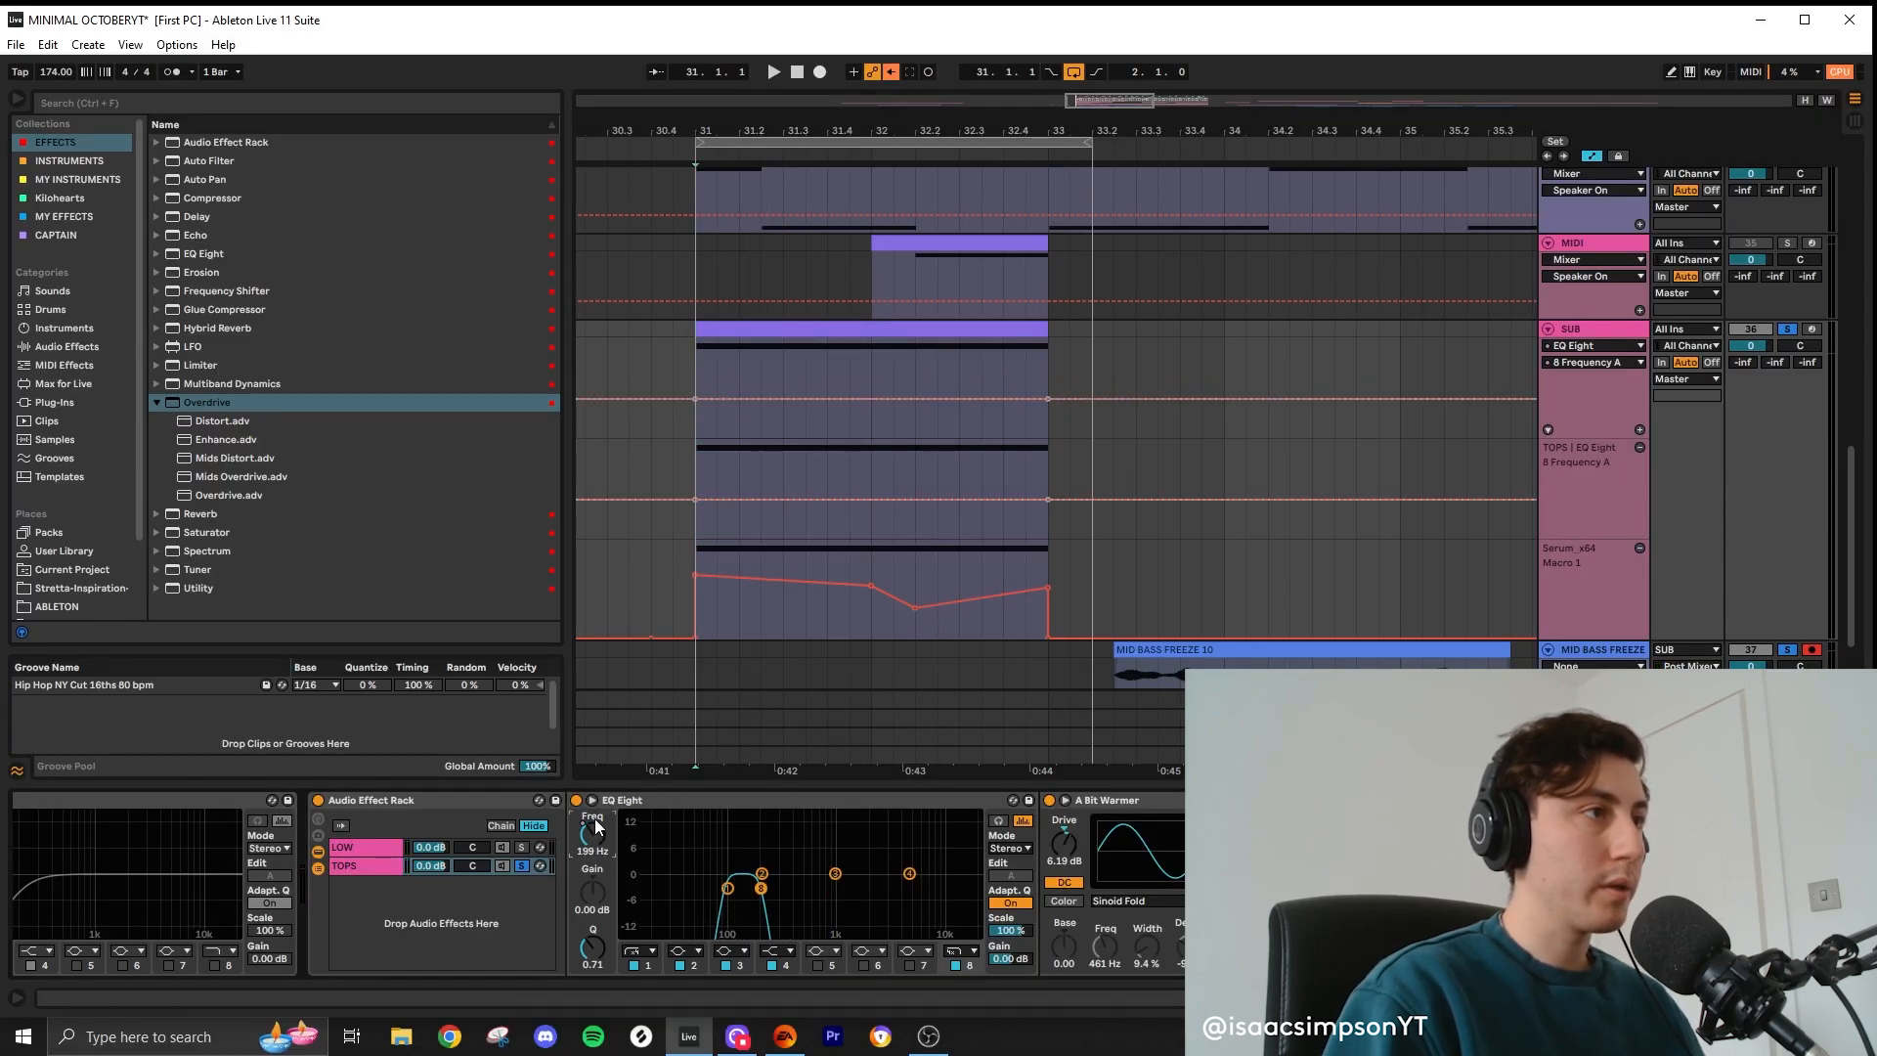
right_click(578, 836)
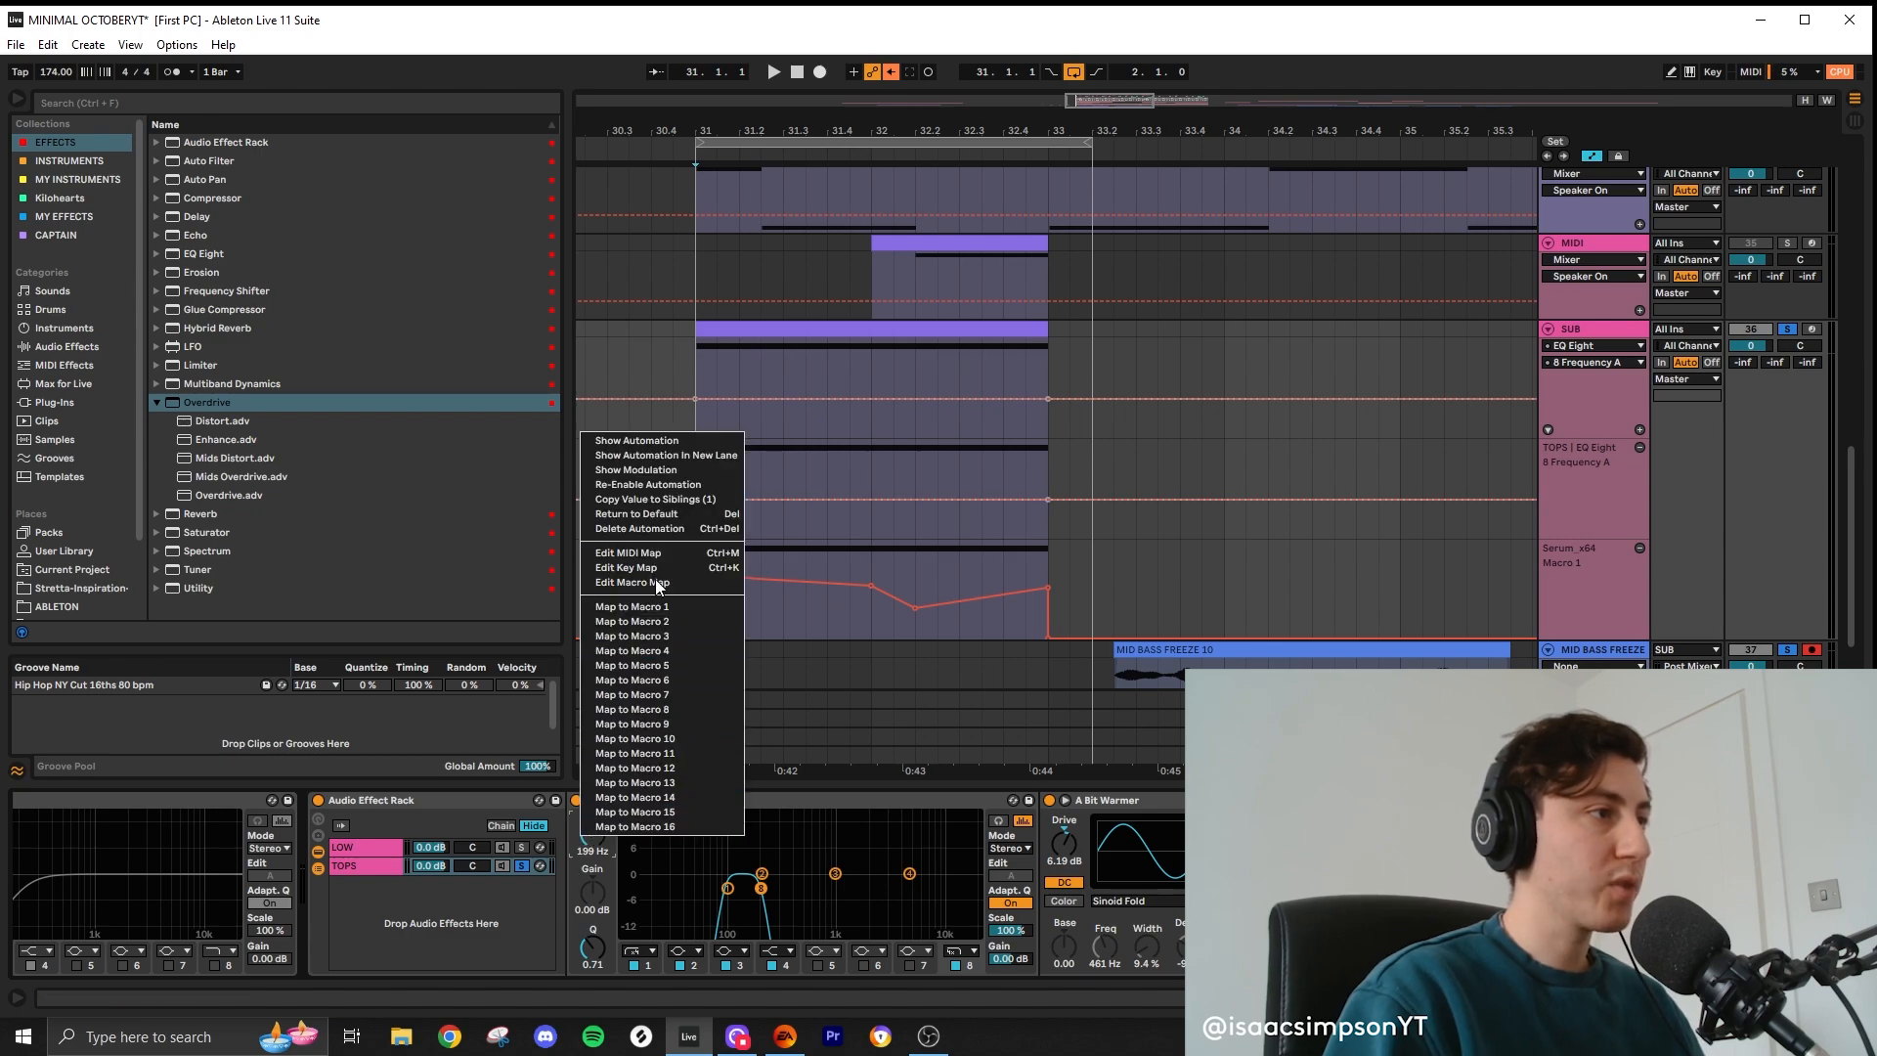
click(771, 284)
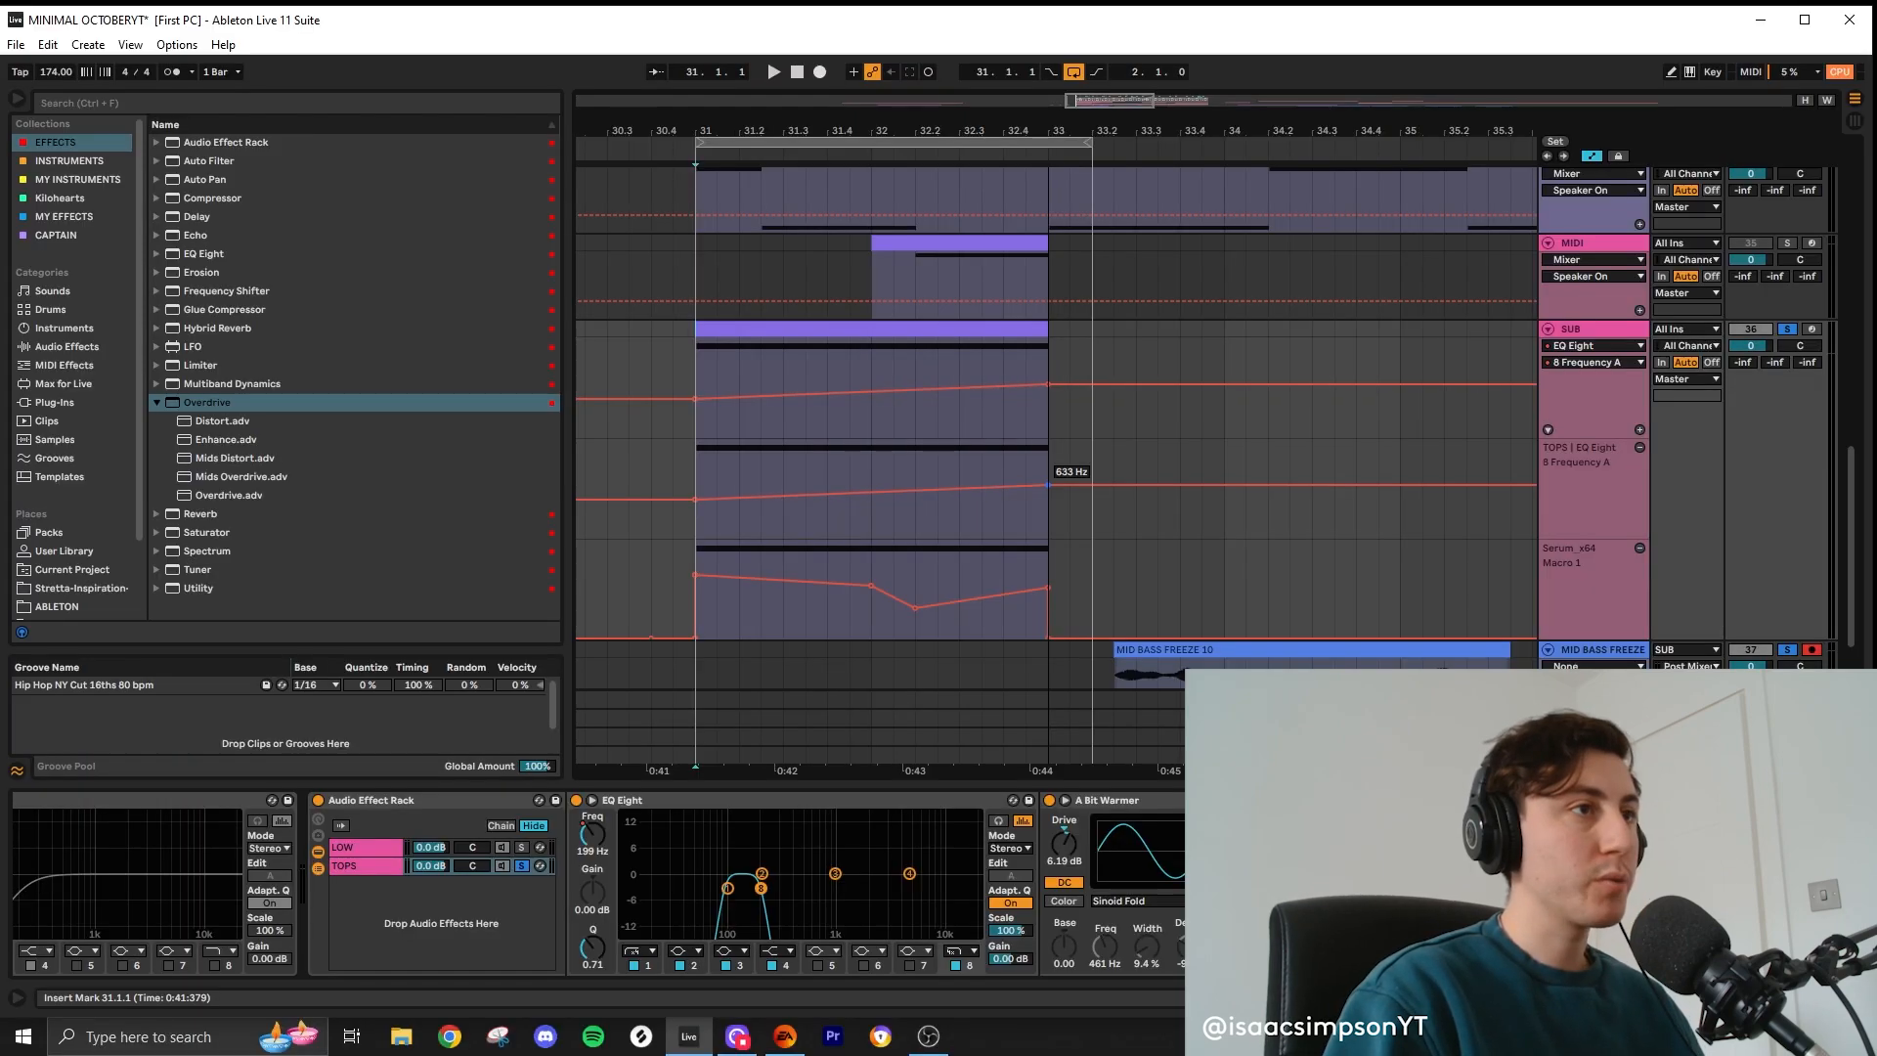
key(space)
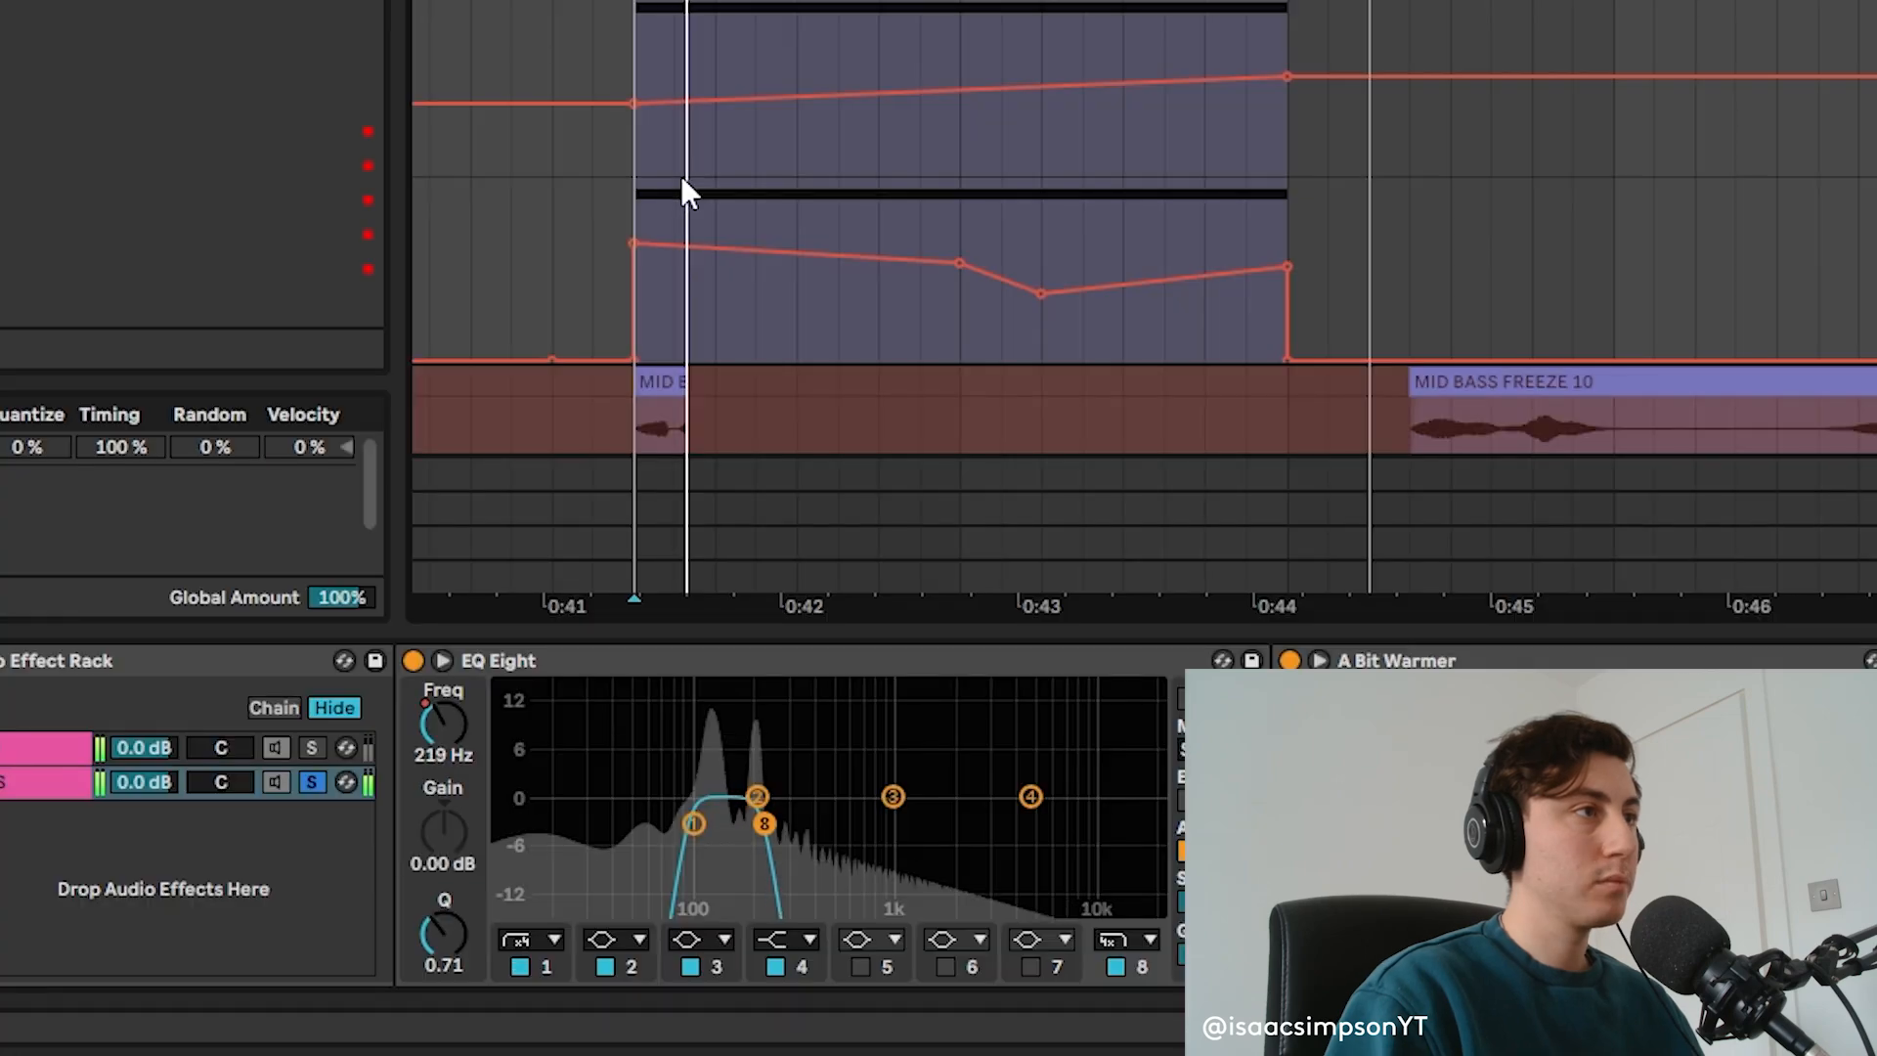
Step: Reshape SUB's Macro 1 automation into a short curved decay from bar 31 to zero at 31.3, and record it
scroll(772, 547, down, 4)
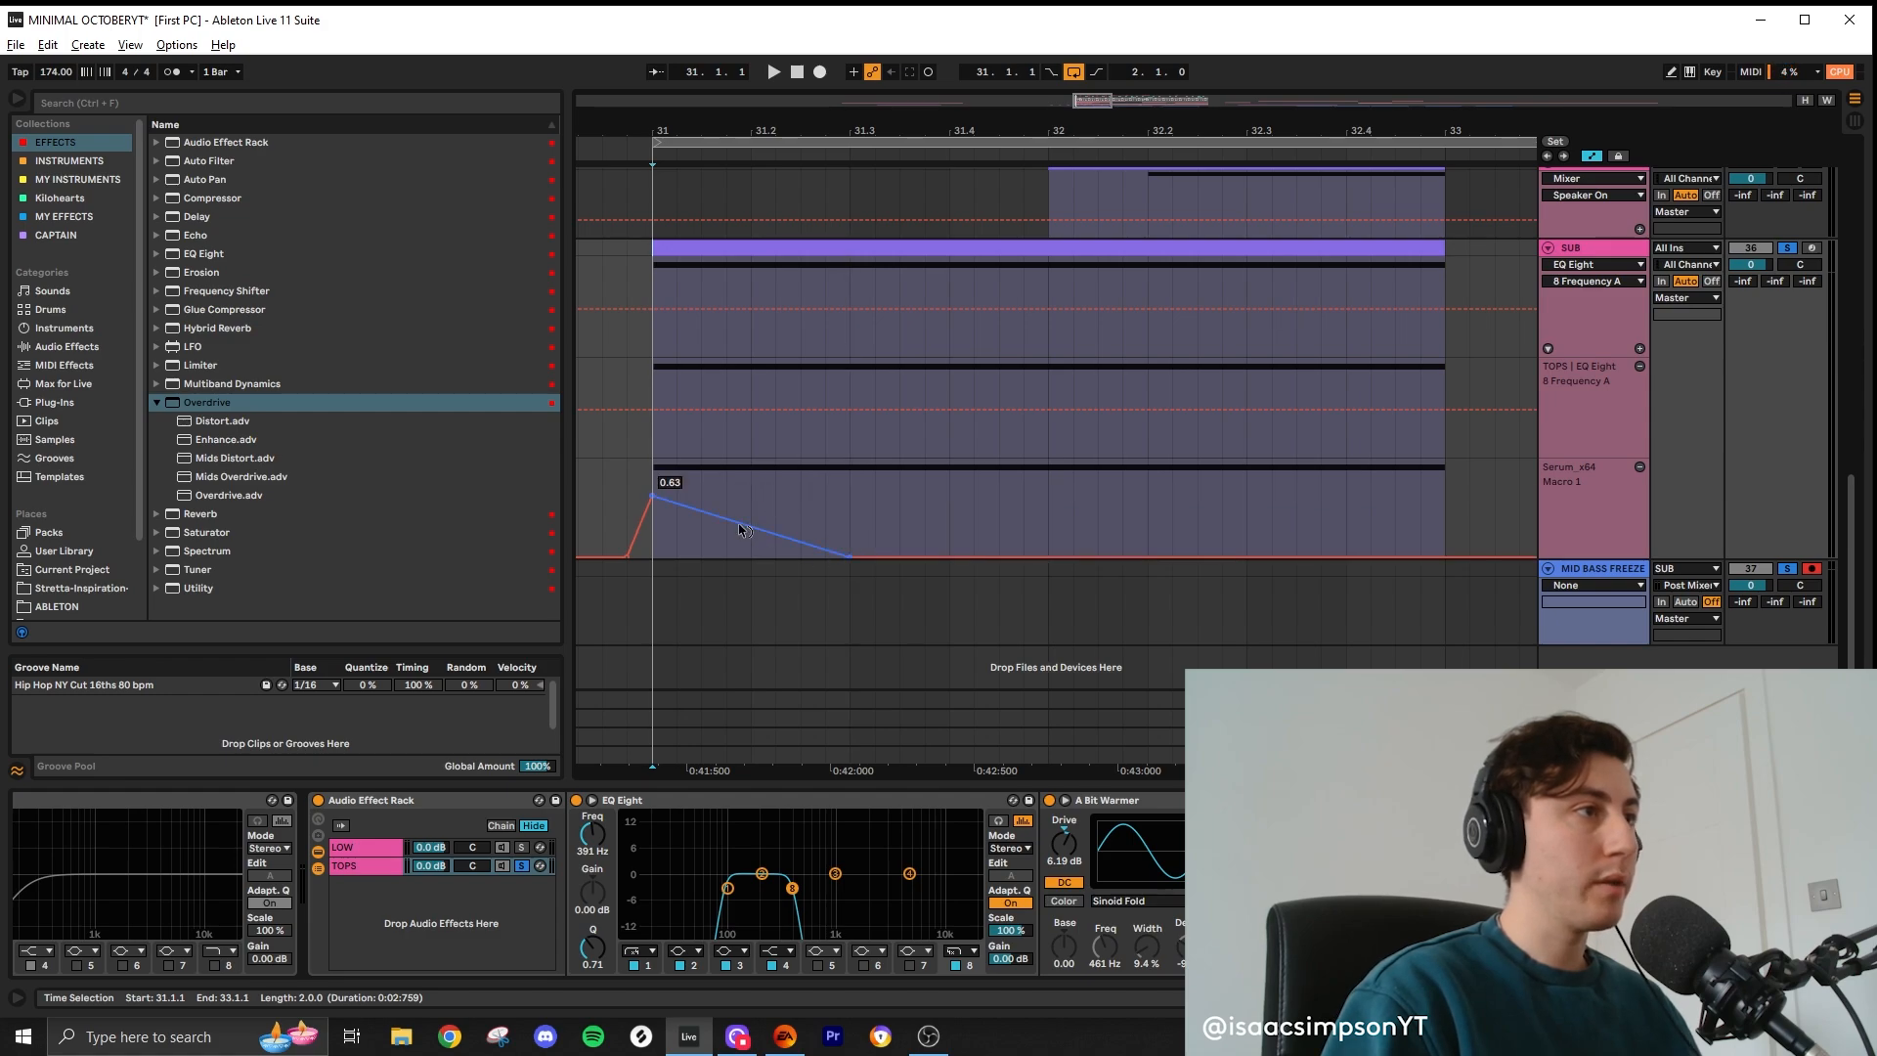
click(721, 251)
key(space)
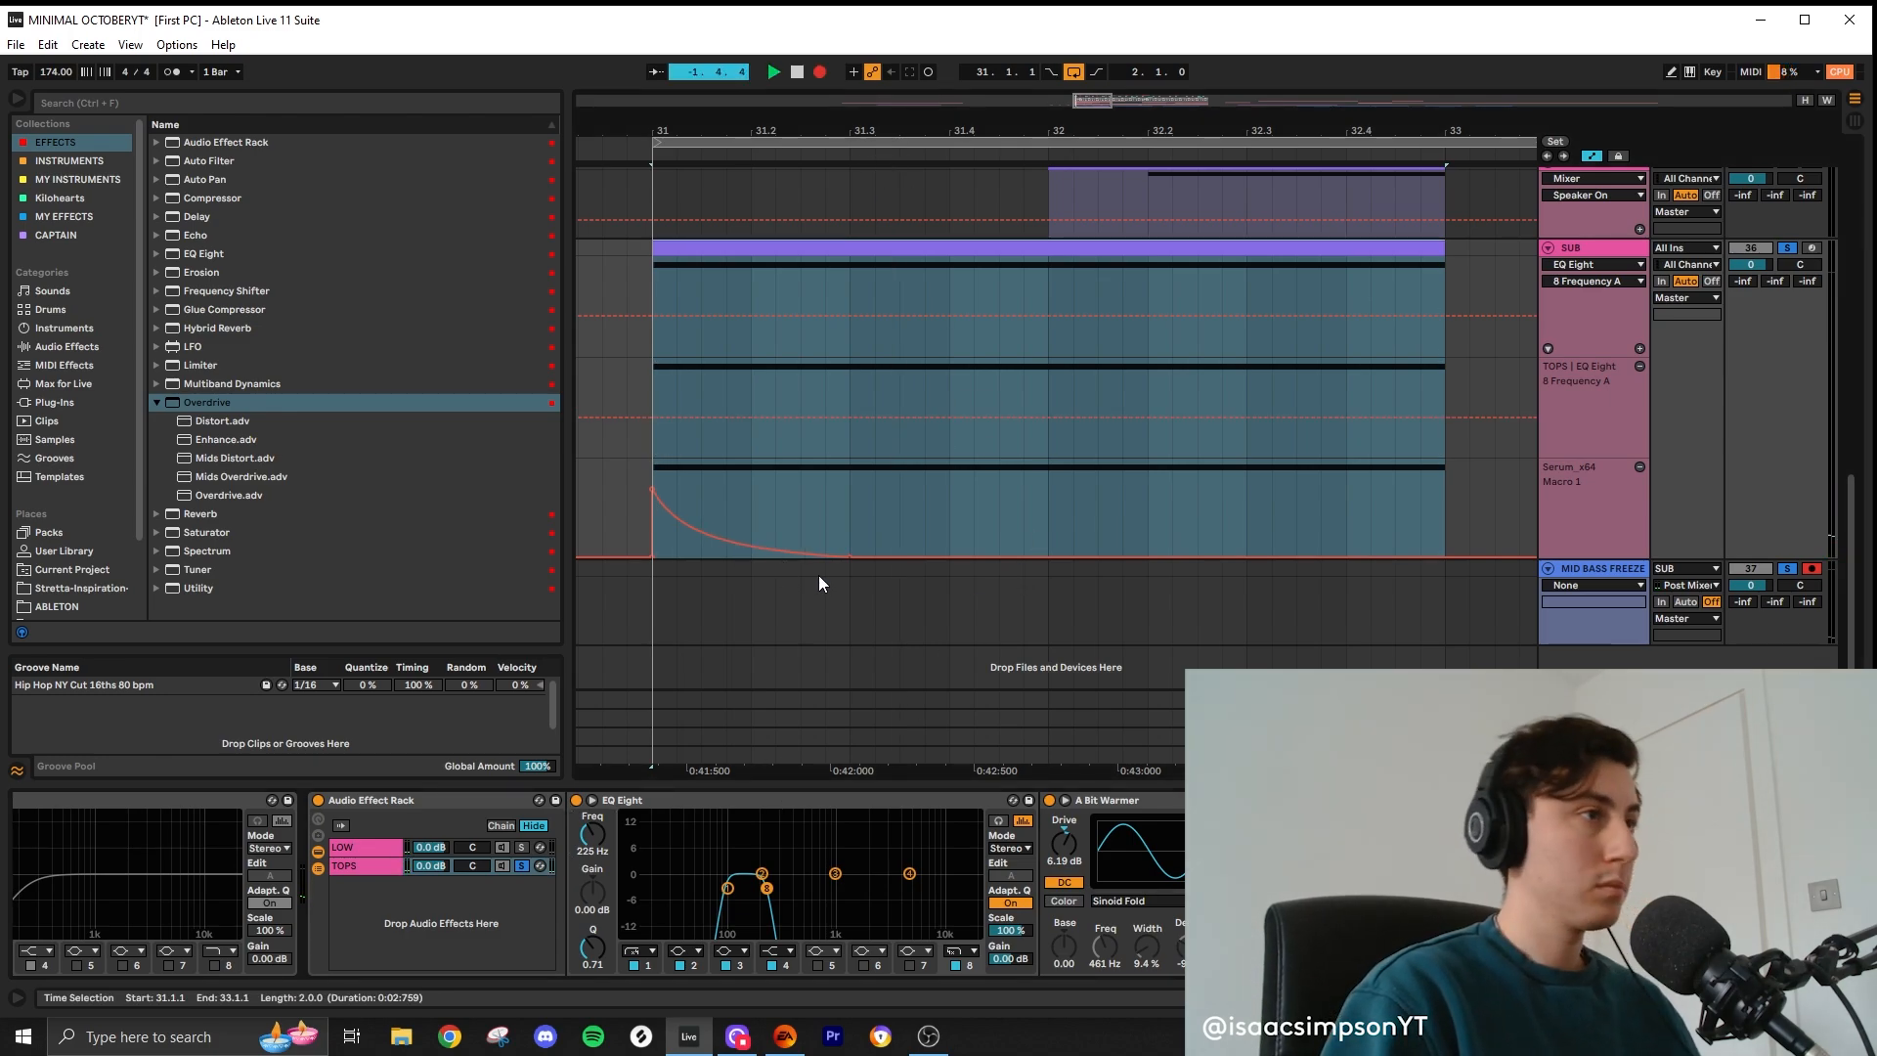
key(F9)
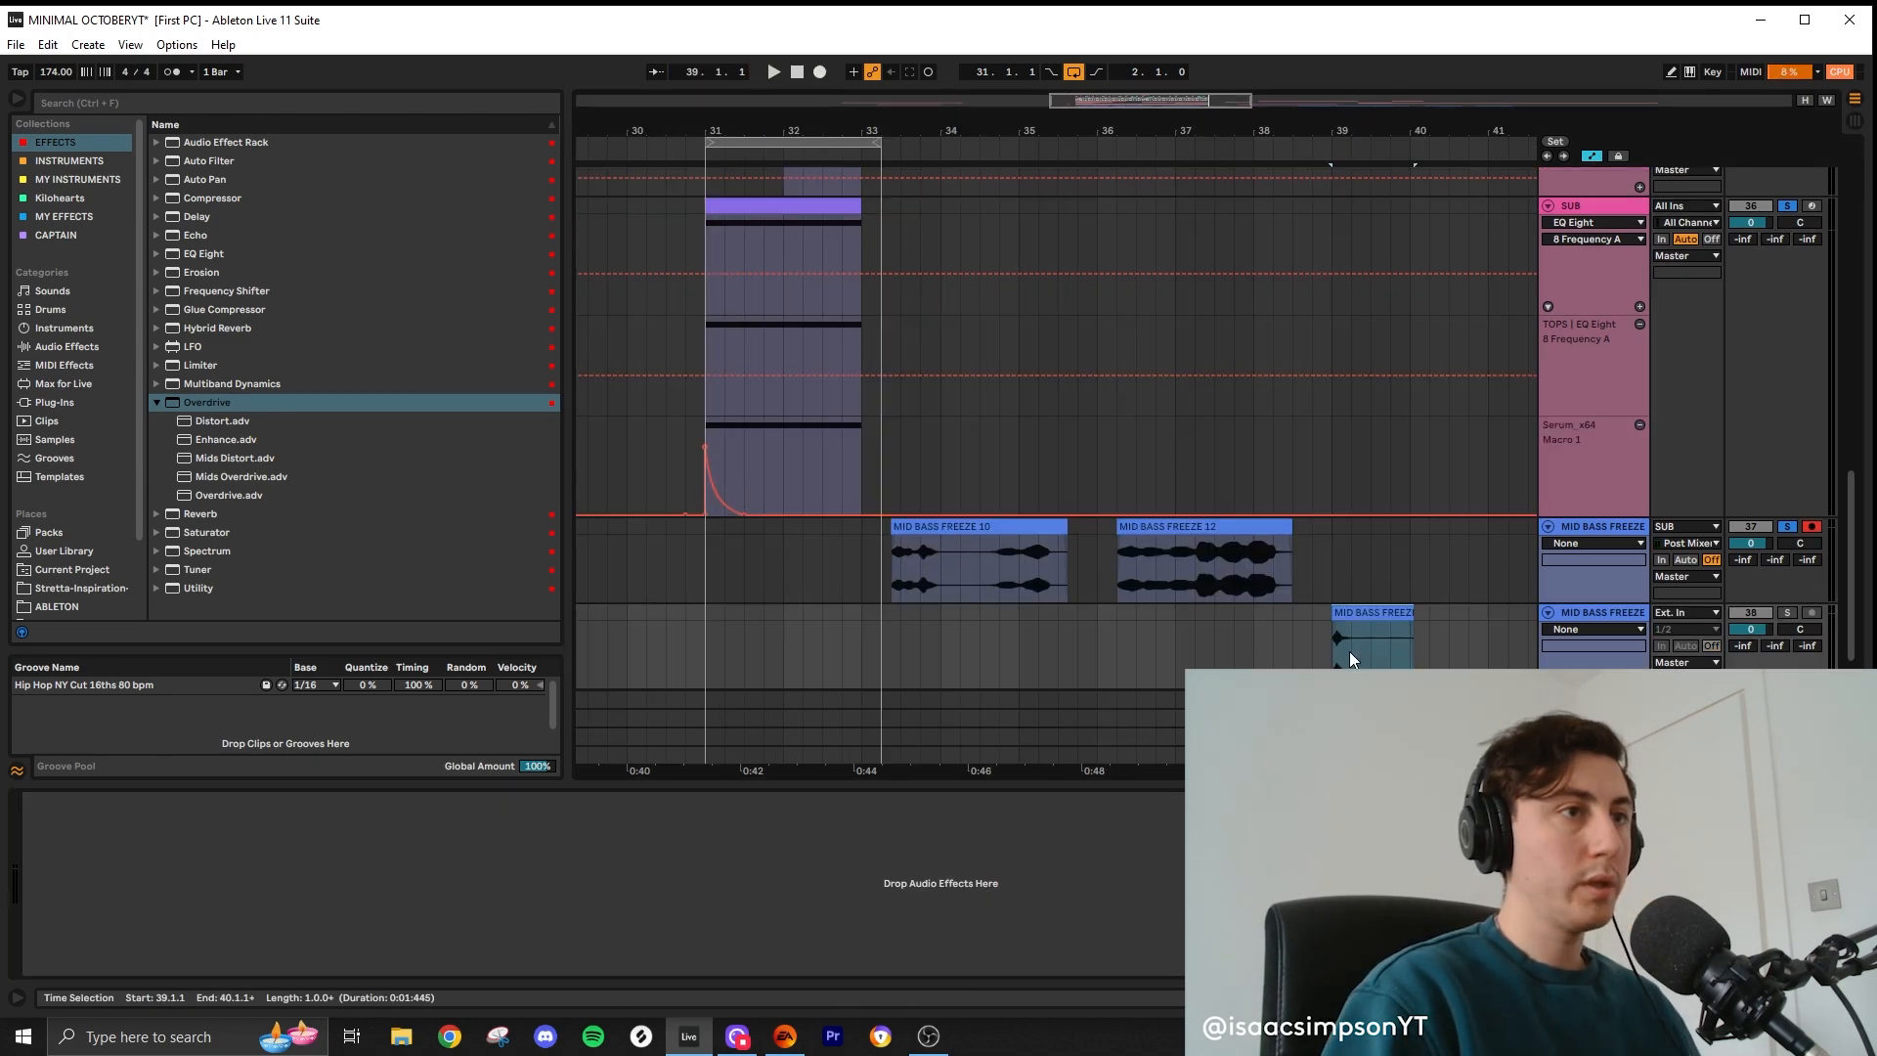
Step: Move the short resampled clip from bar 39 to 33.3 on the second MID BASS FREEZE track and start another recording
drag(1349, 651, 1232, 624)
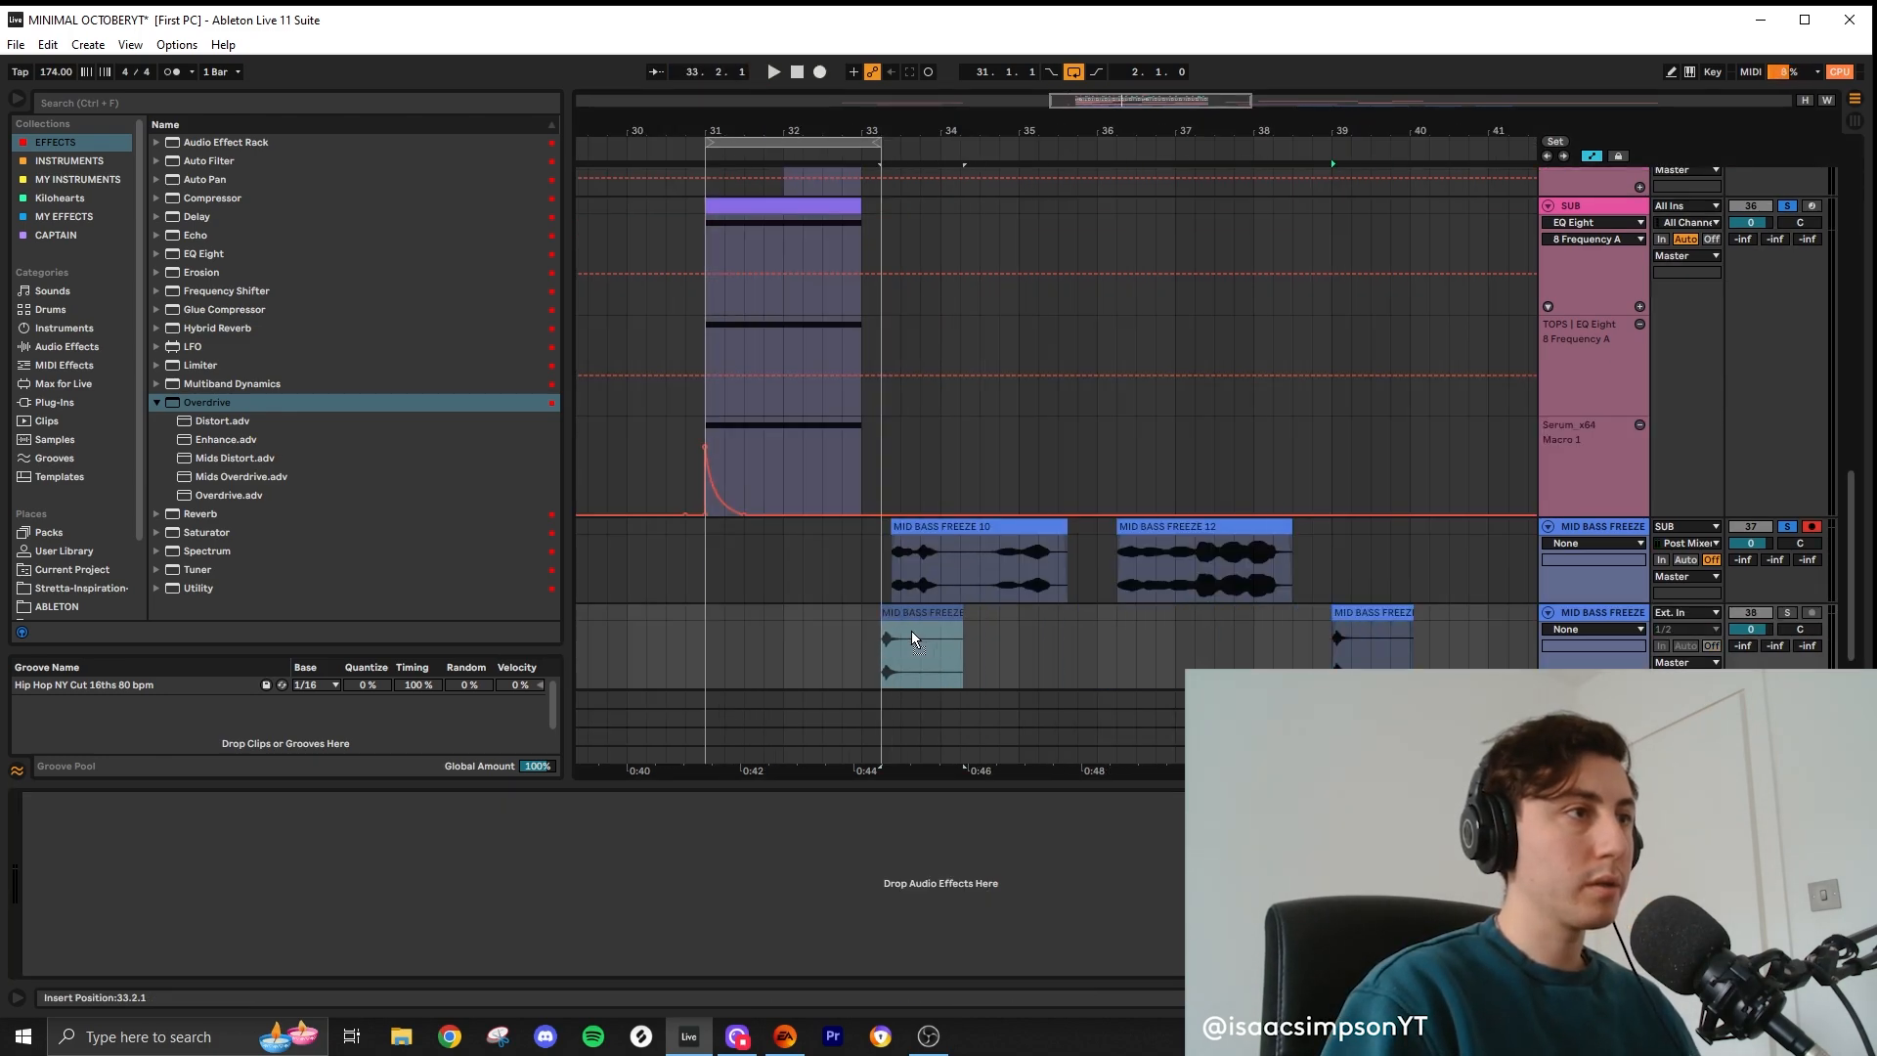
drag(911, 631, 925, 630)
scroll(752, 575, up, 4)
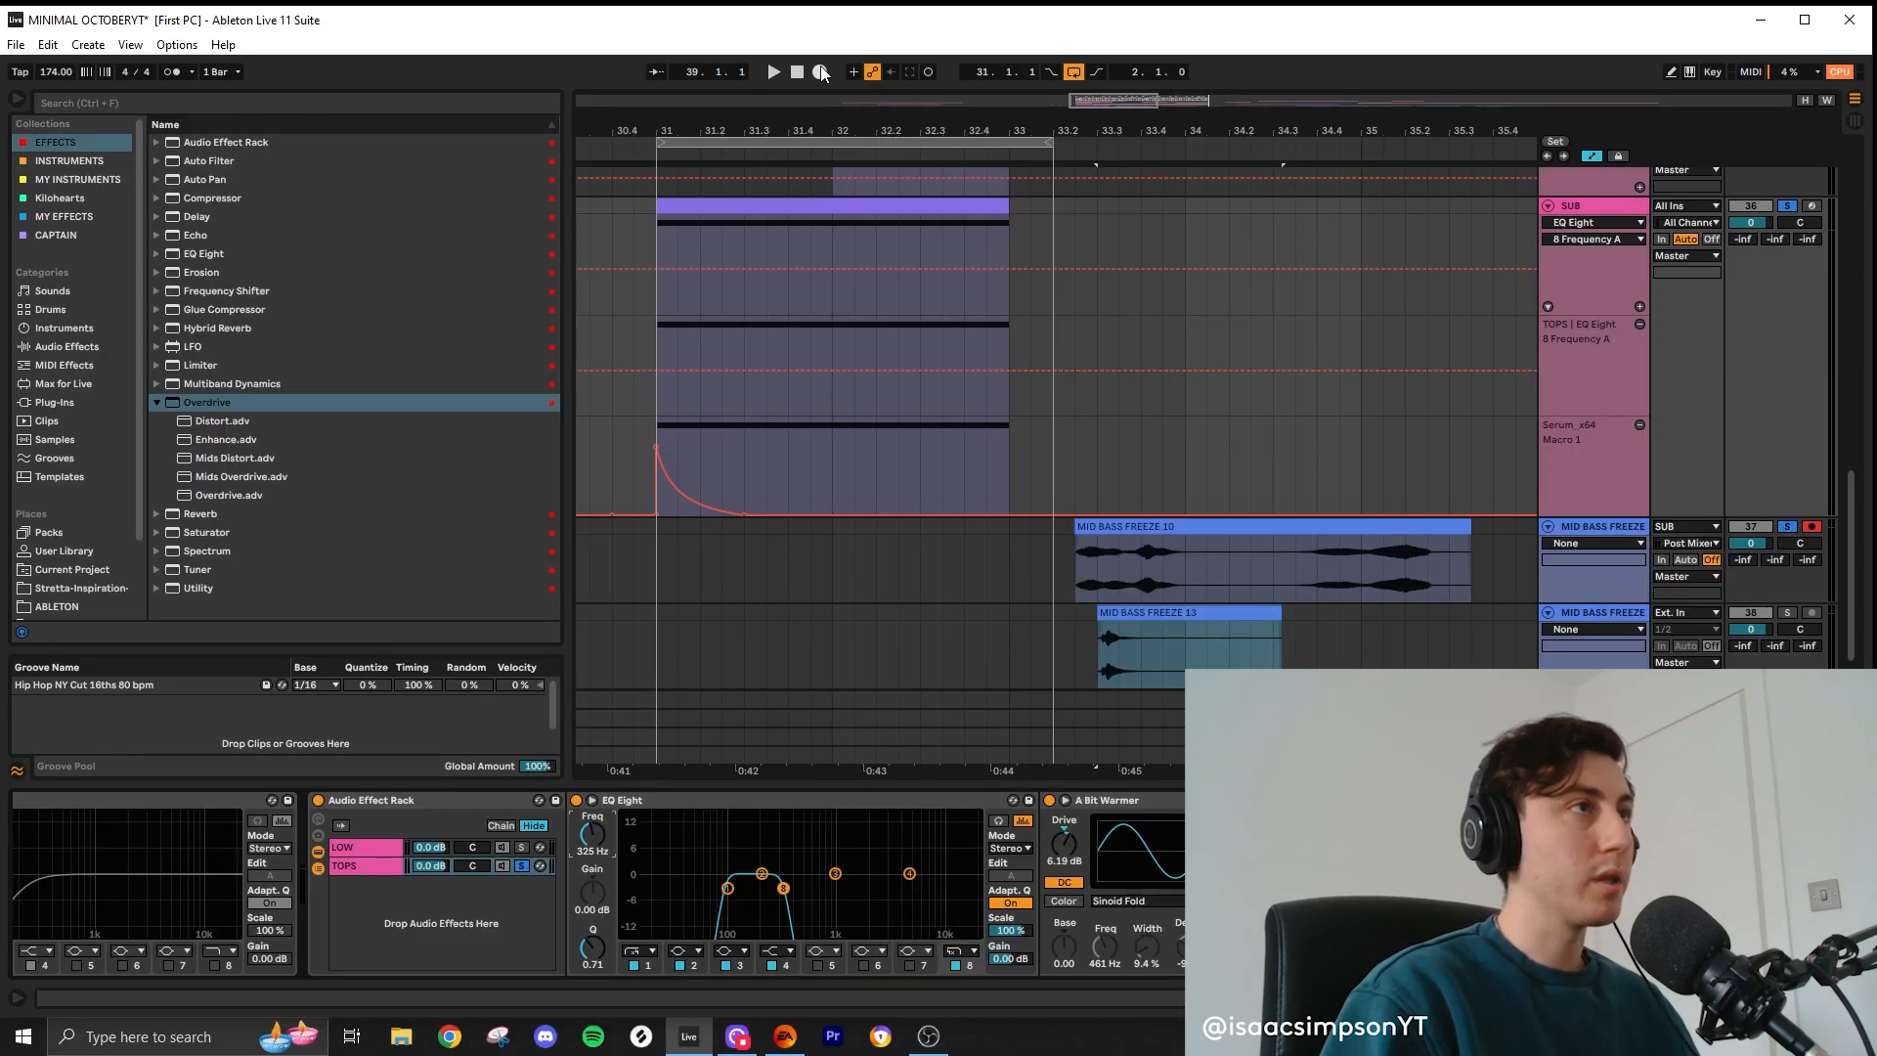
click(819, 69)
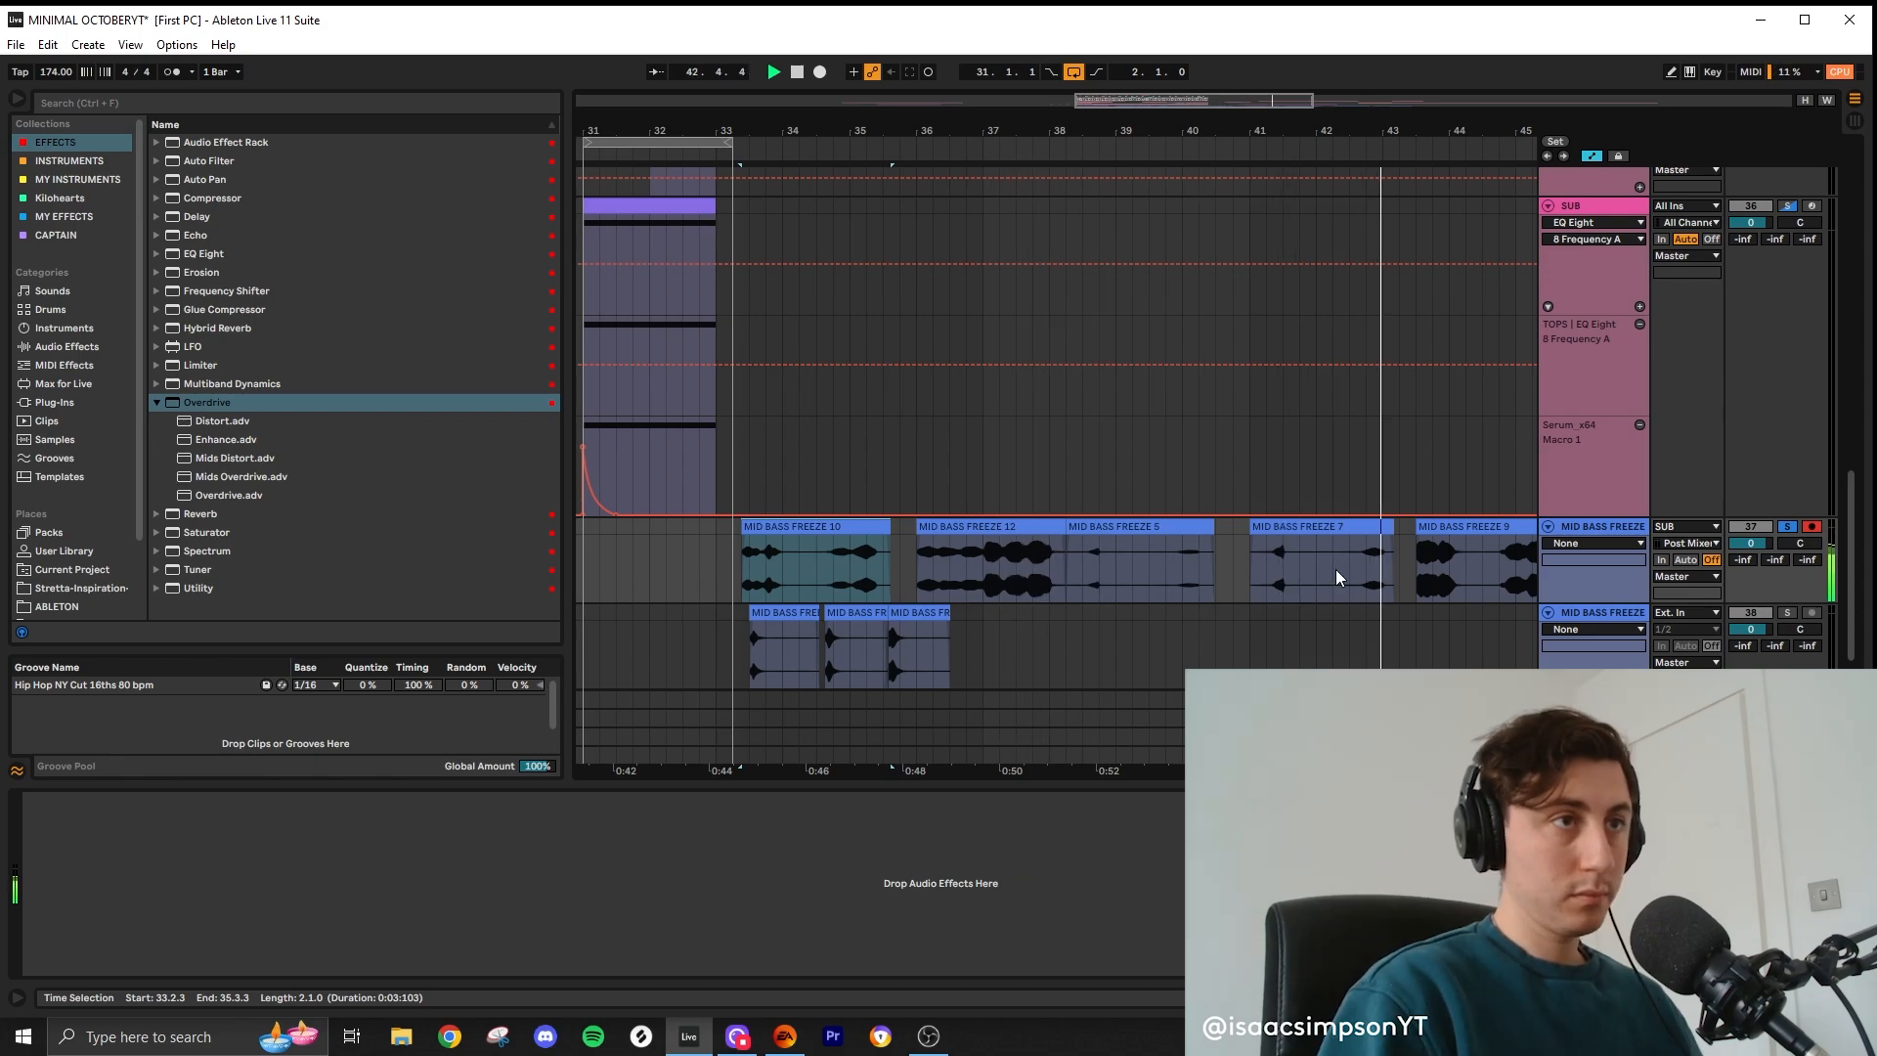
Step: Loop bars 31 to 33, play the SUB bass, and show the devices of the Audio Effect Rack's LOW chain
scroll(1335, 569, up, 1)
drag(1085, 126, 756, 135)
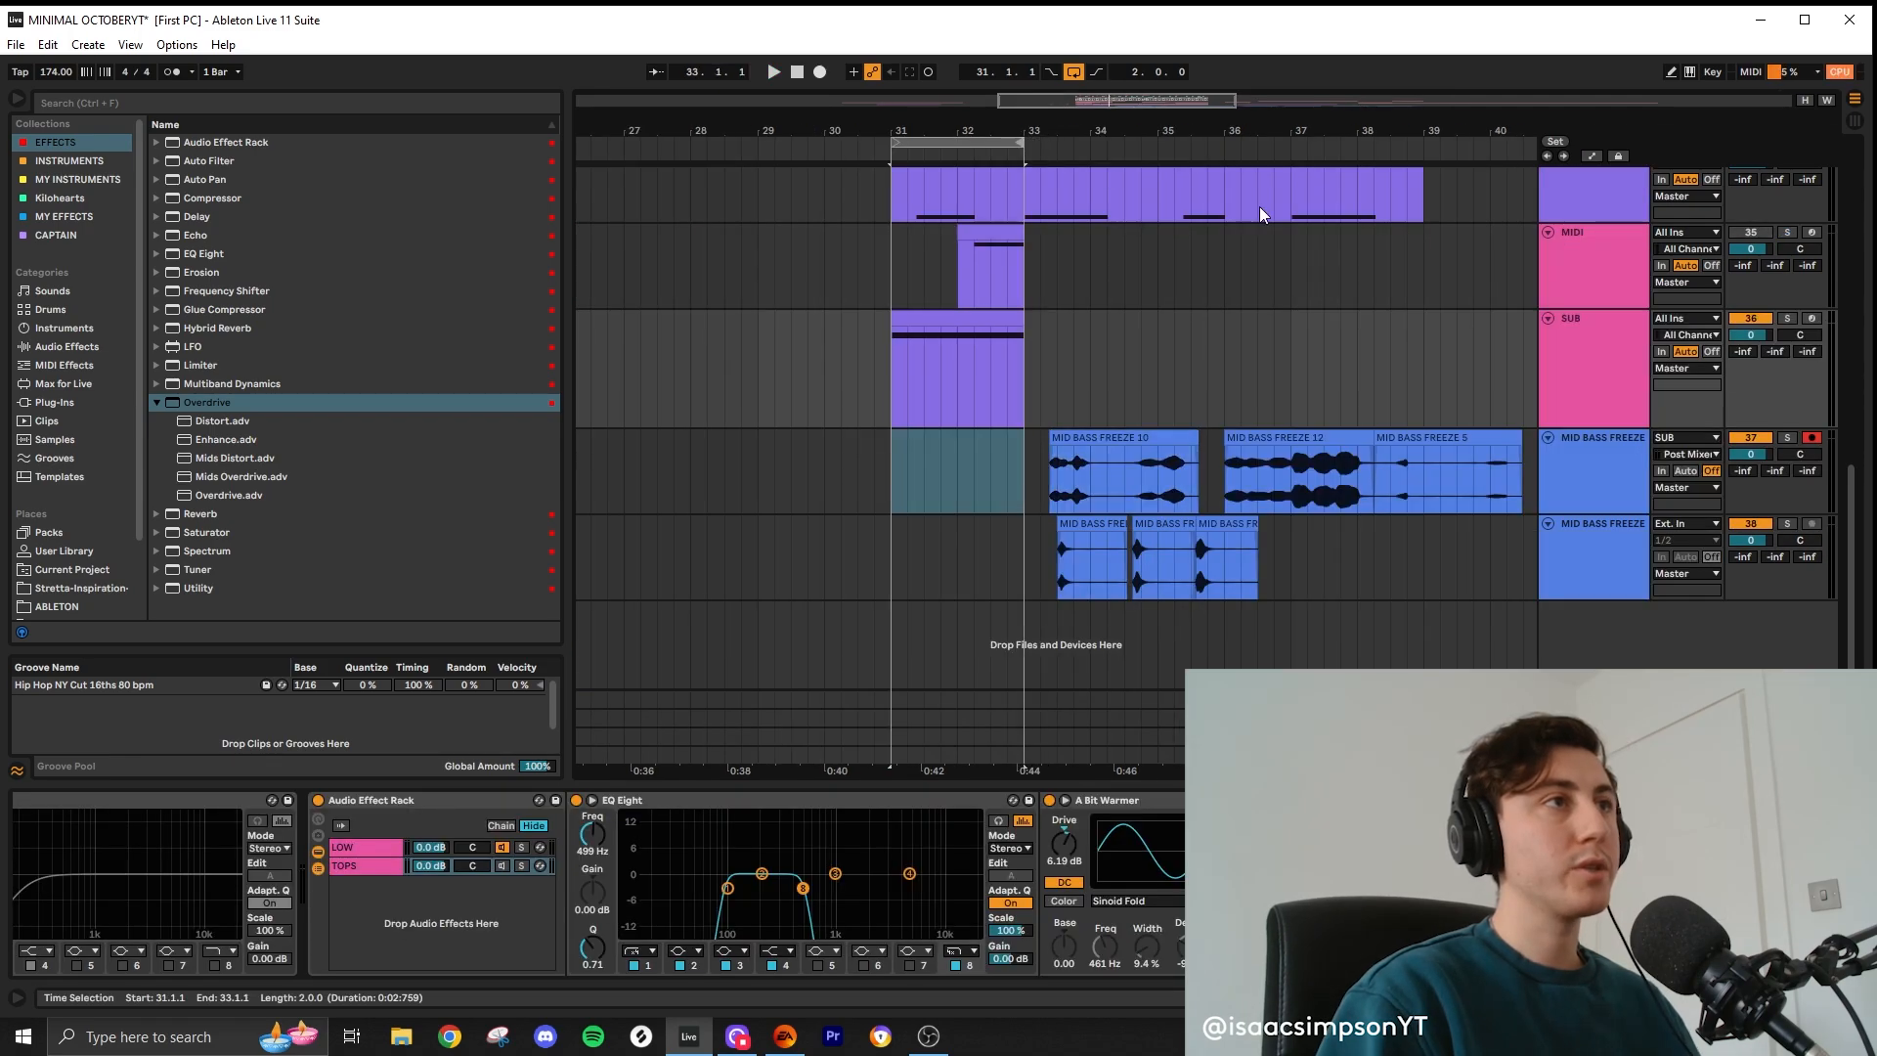
key(space)
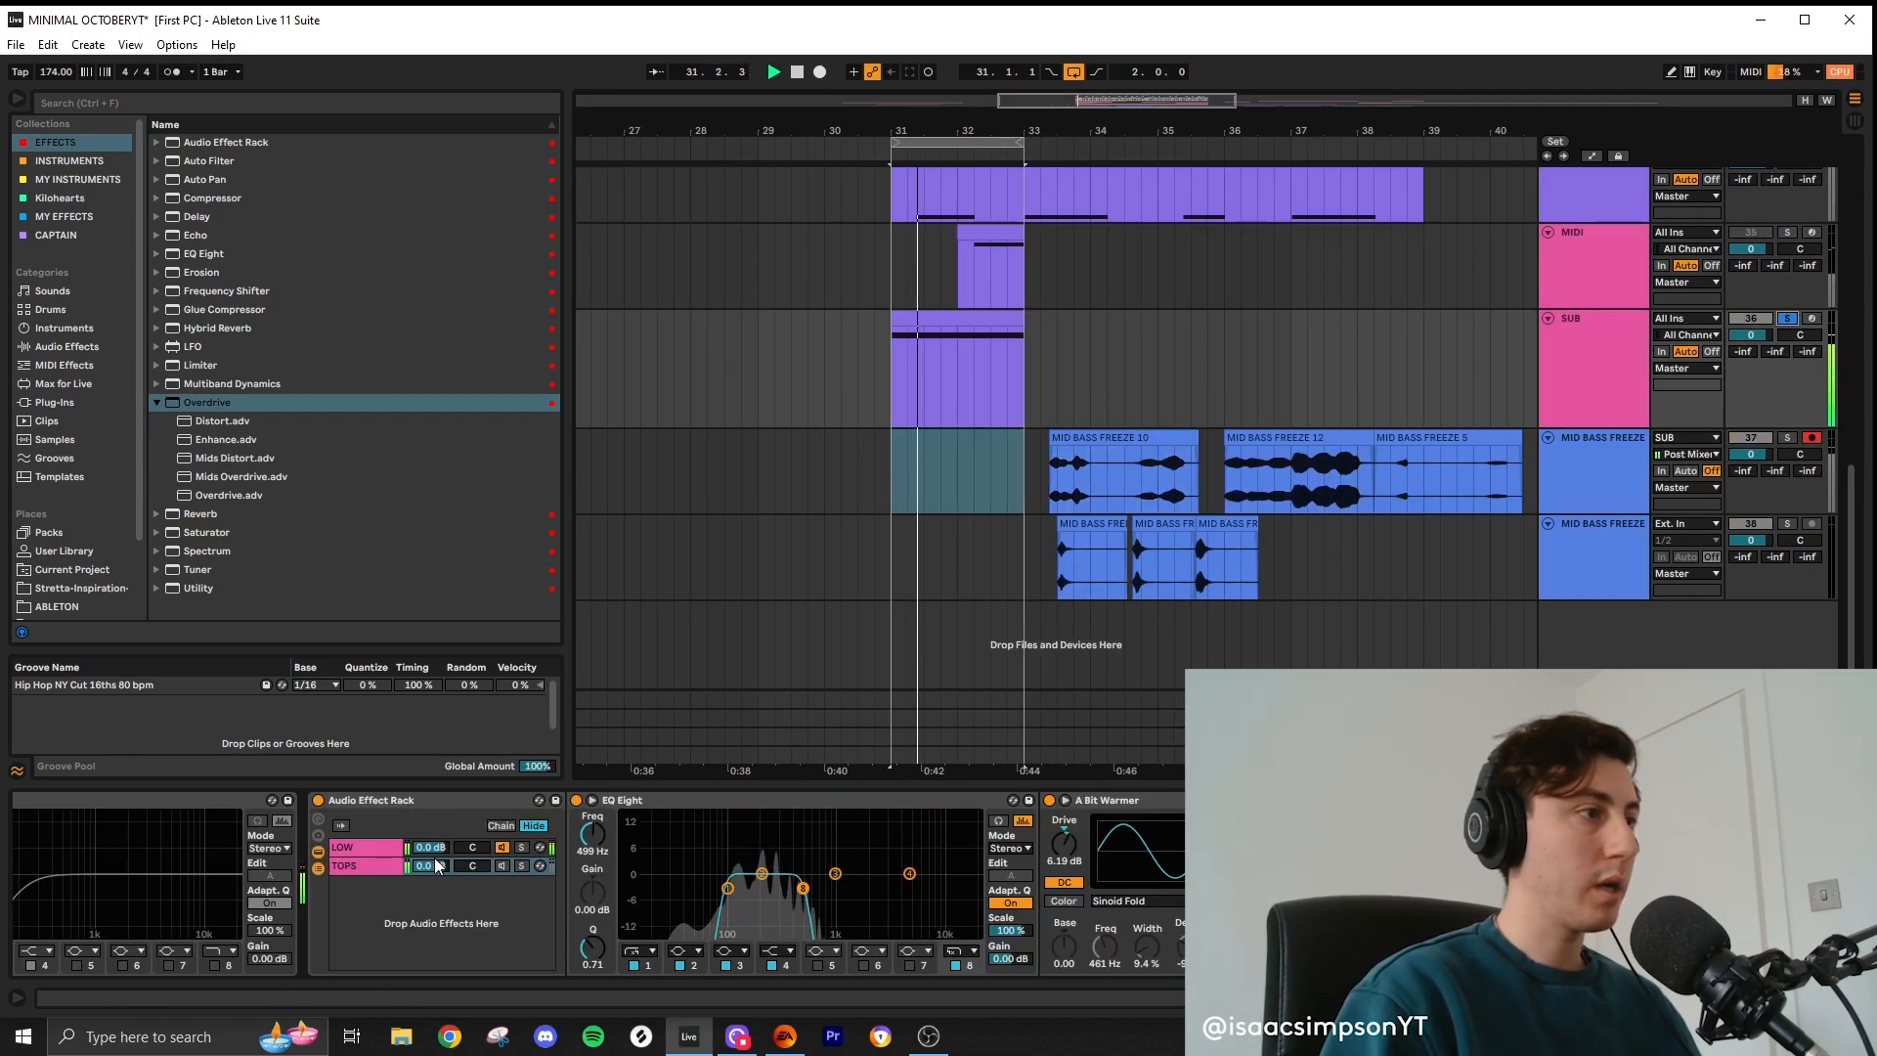
click(368, 849)
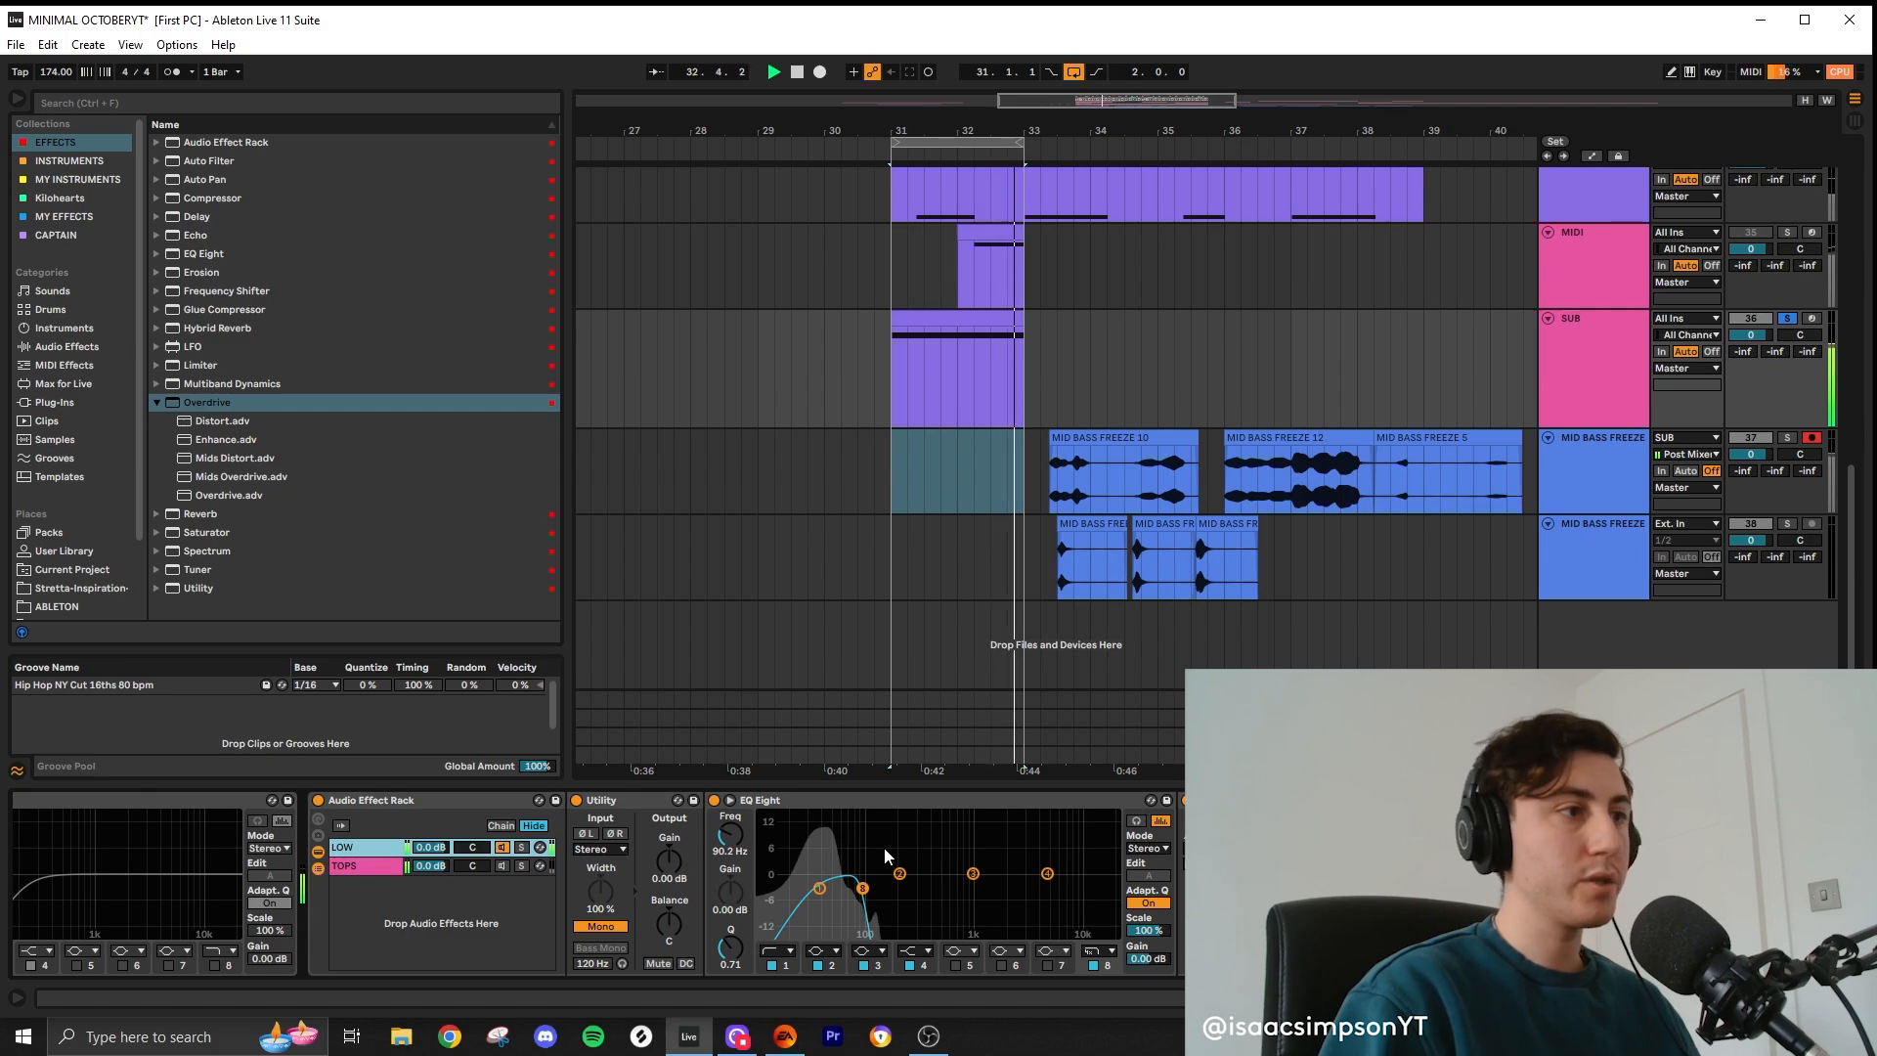
Step: Stop playback, select the MID BASS FREEZE 10 clip and view the whole row of resampled clips
click(1114, 467)
key(space)
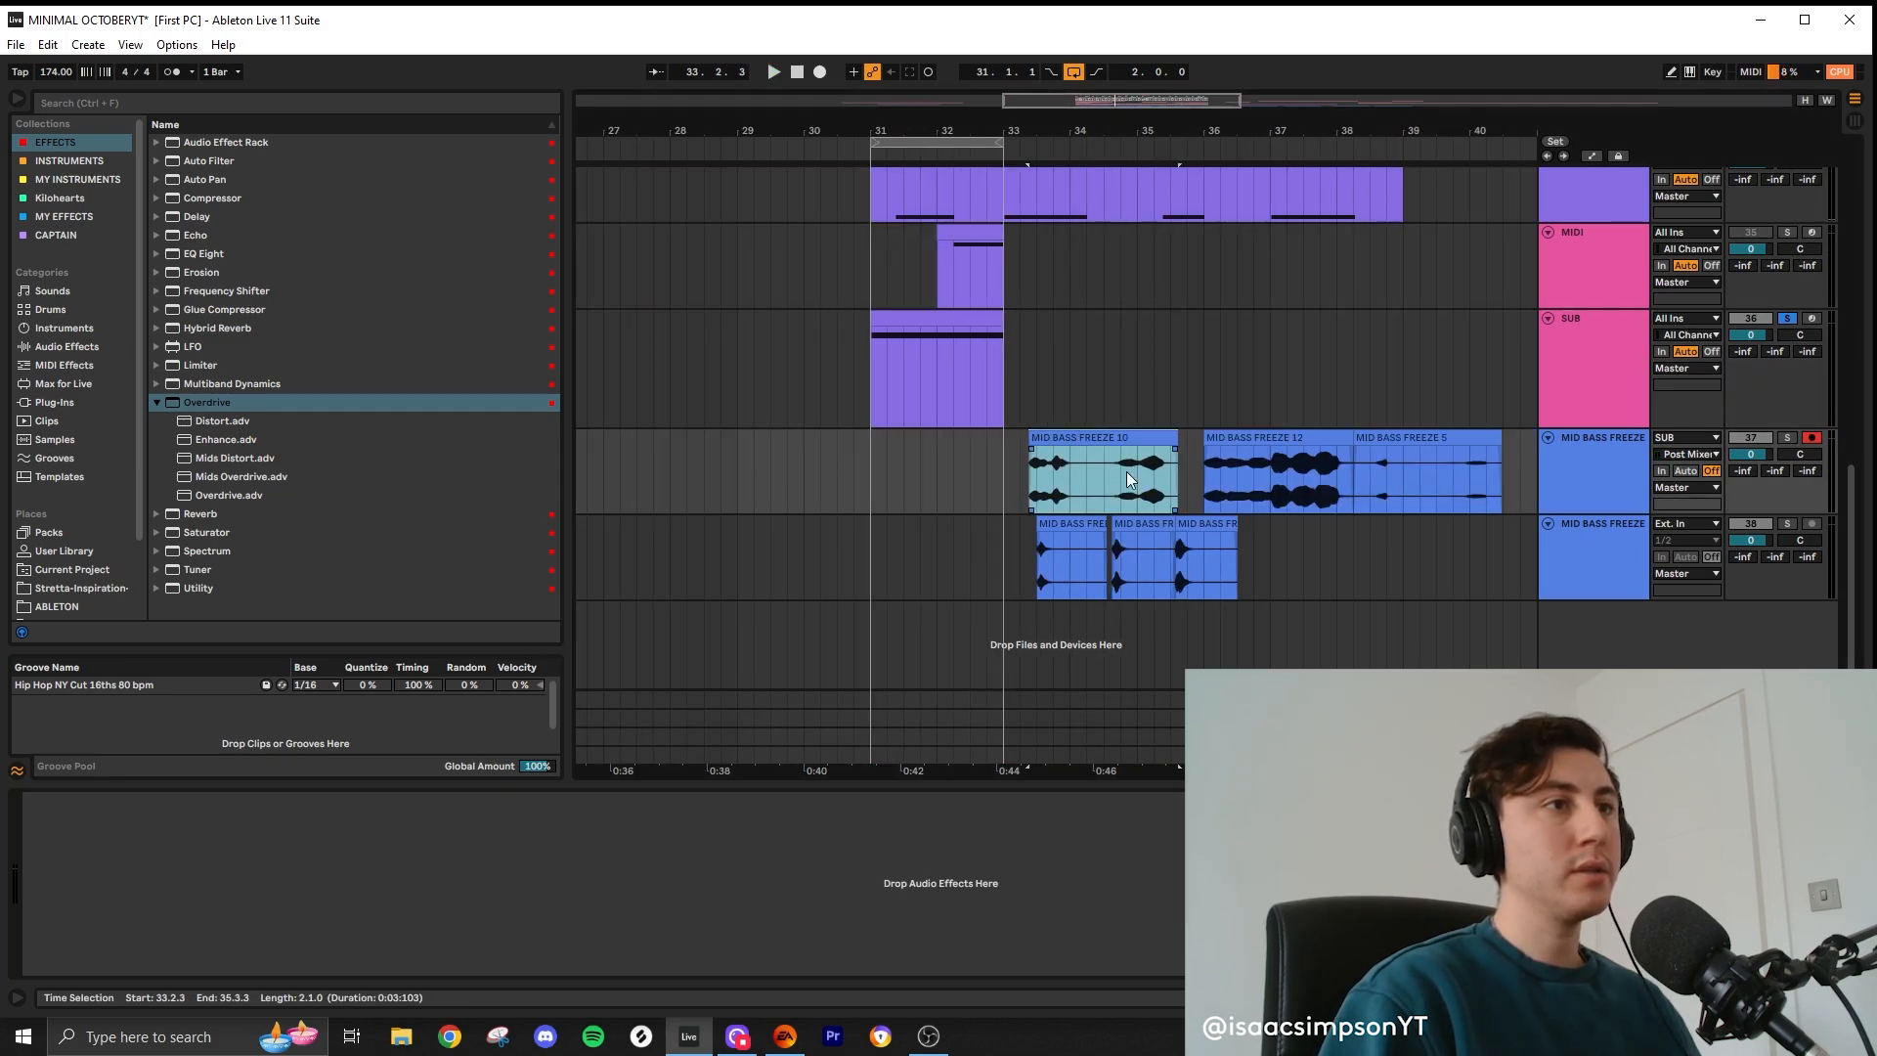
key(minus)
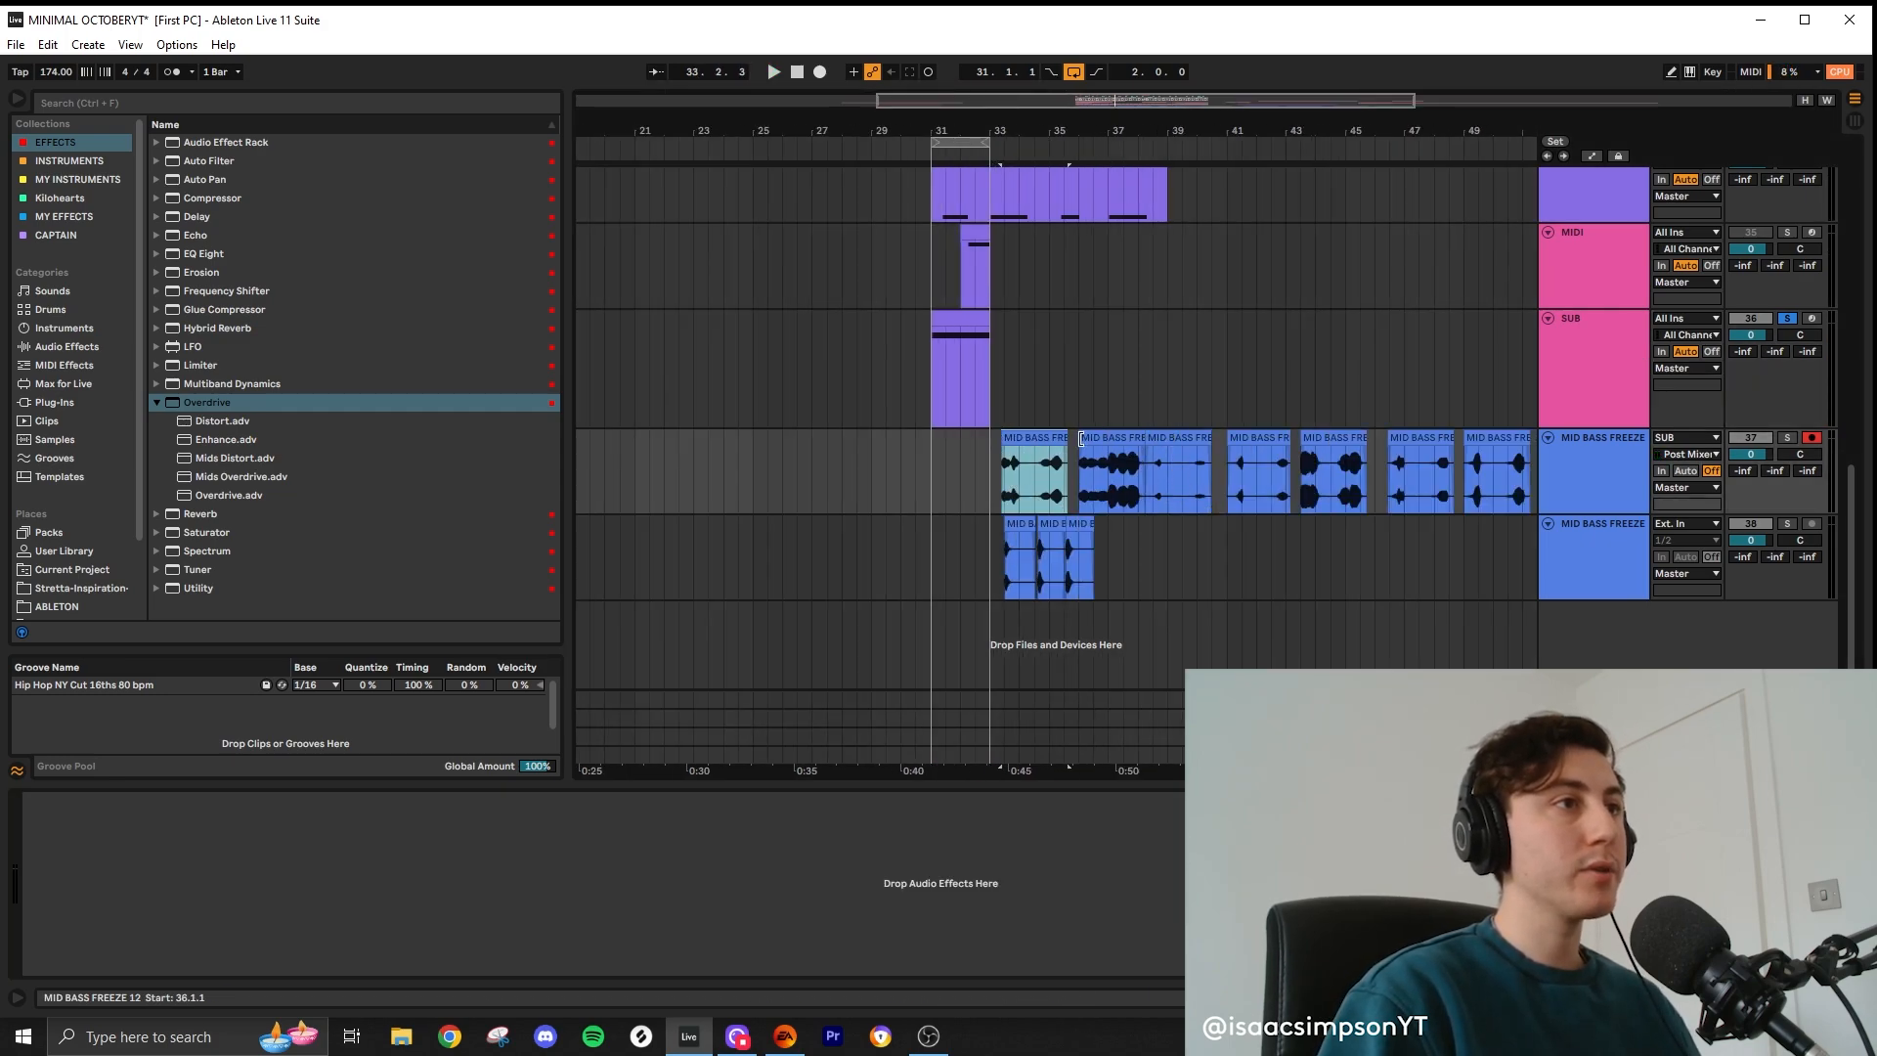
Step: Repeat the two-bar SUB clip up to bar 39, loop bars 31 to 39 and start playback
key(ctrl+z)
click(1544, 506)
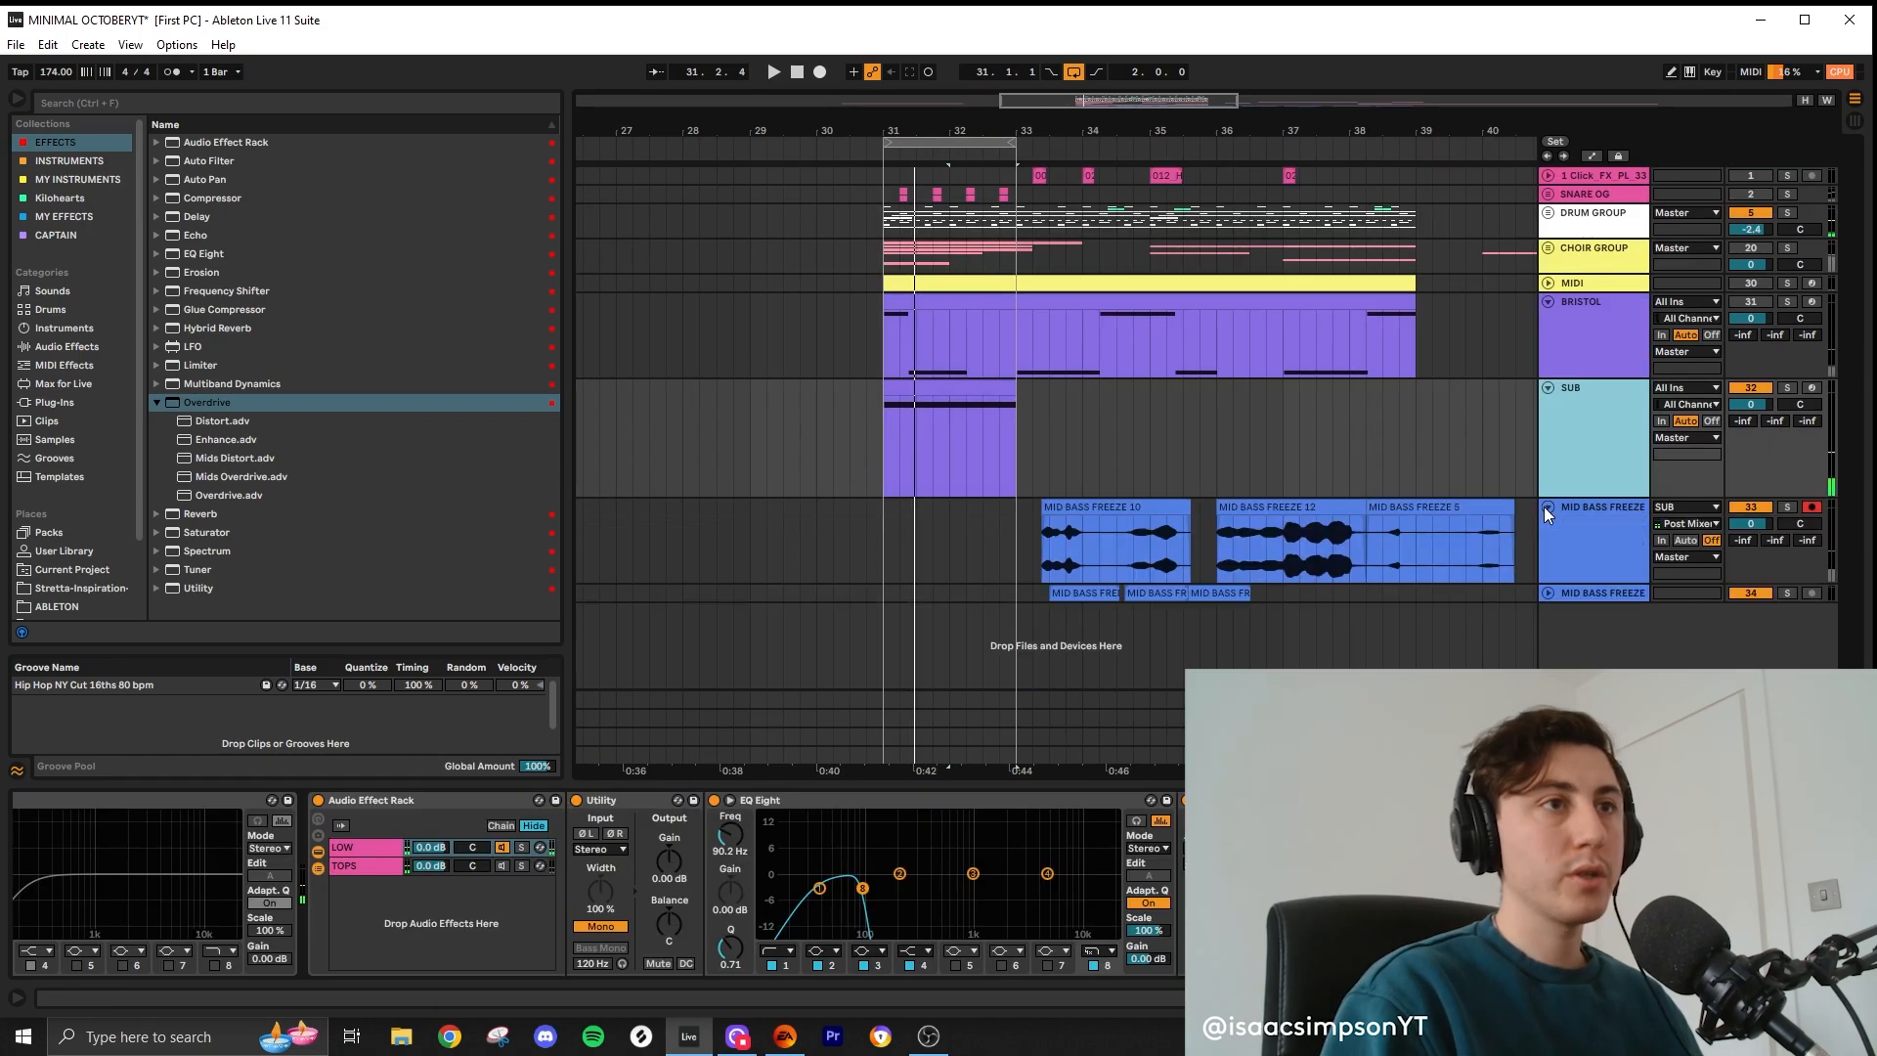
key(ctrl+z)
key(ctrl+z)
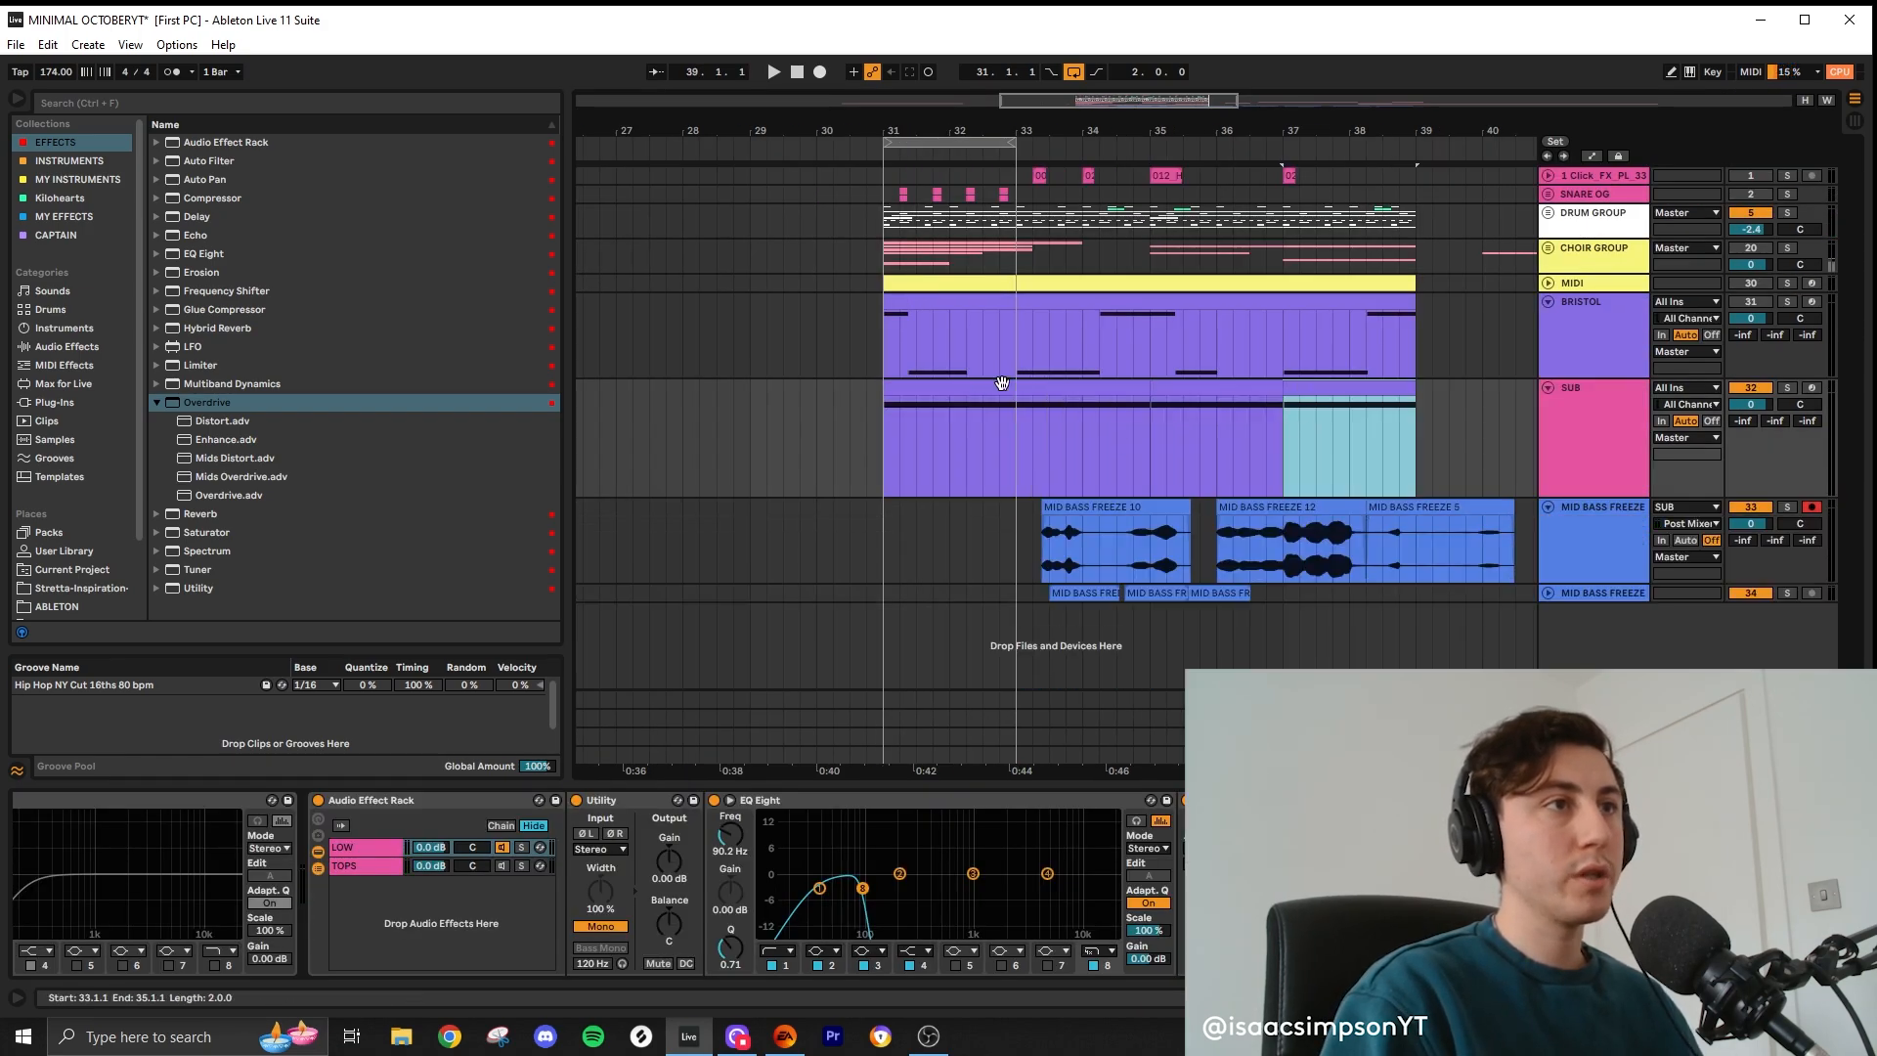
drag(1017, 147, 1414, 147)
key(space)
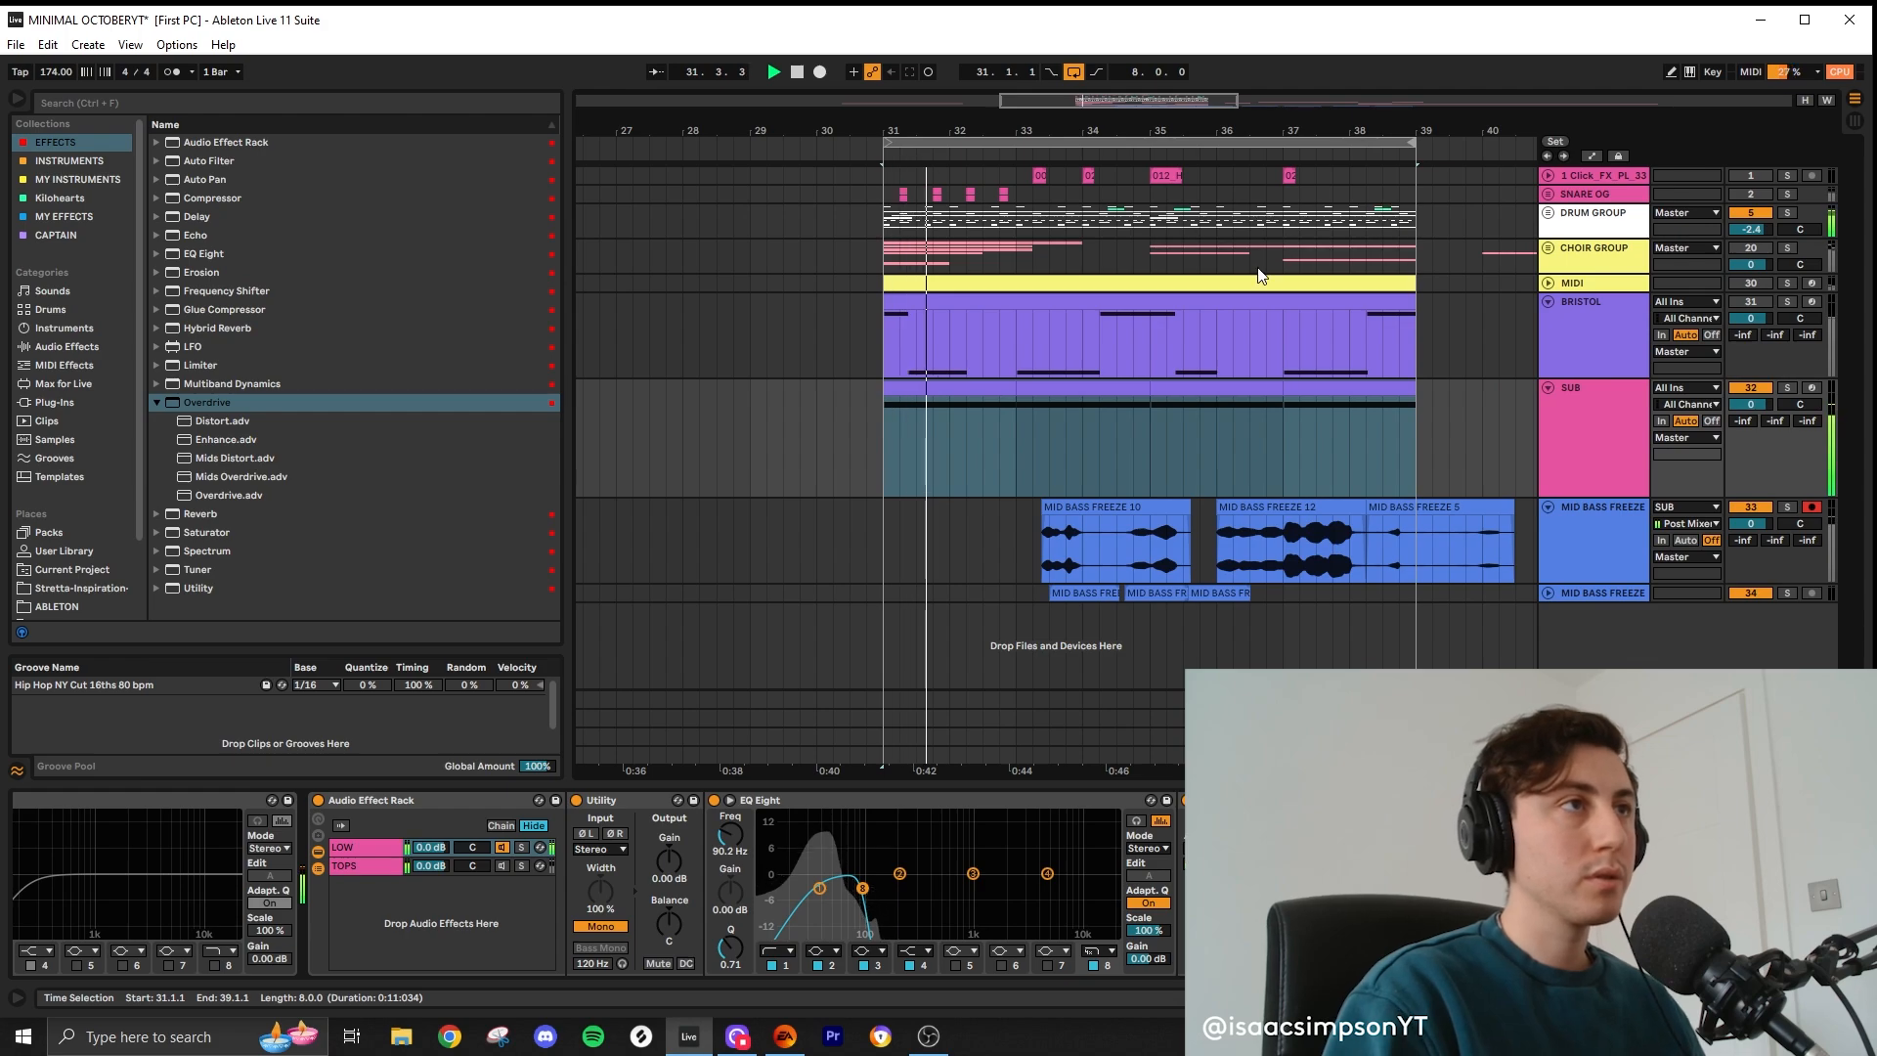
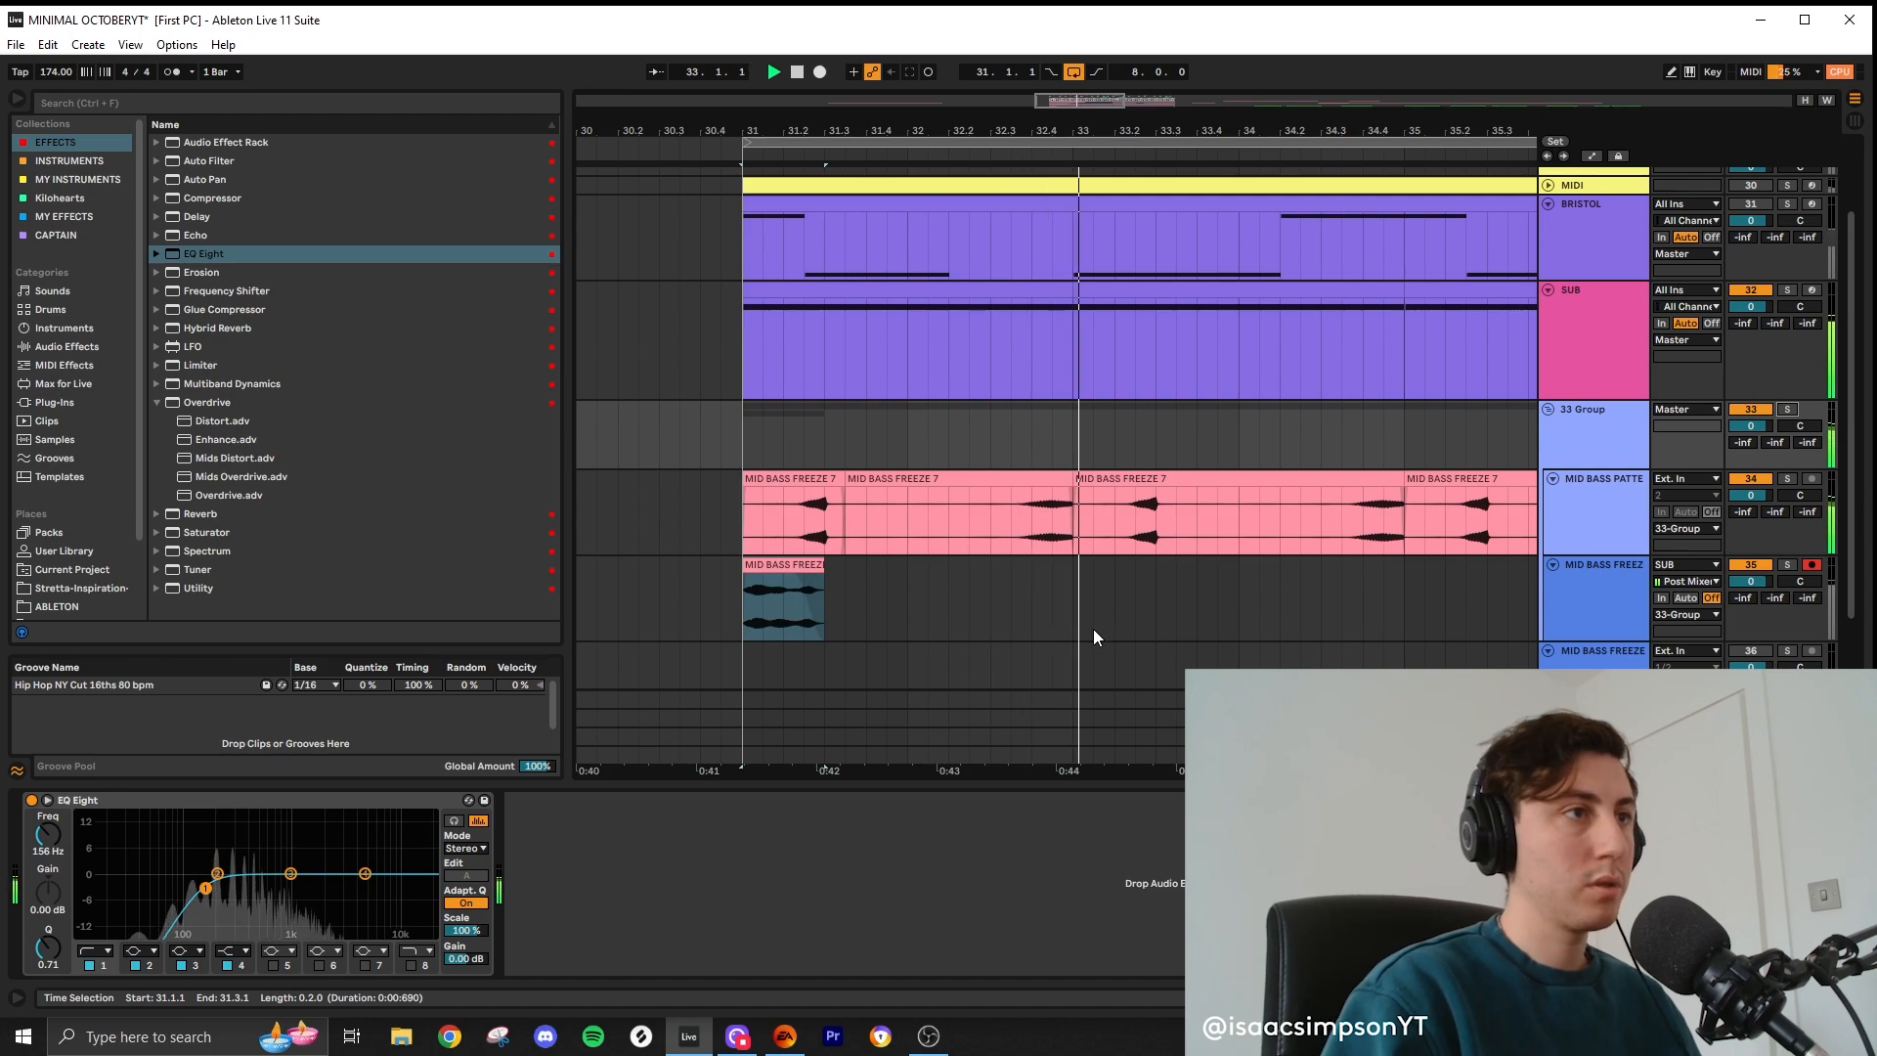
Step: Audition the green MID BASS FREEZE 10 clip around bar 43 and split it at 43.2.1
scroll(1085, 624, down, 4)
scroll(1224, 596, right, 3)
scroll(1192, 557, down, 2)
key(space)
click(1164, 502)
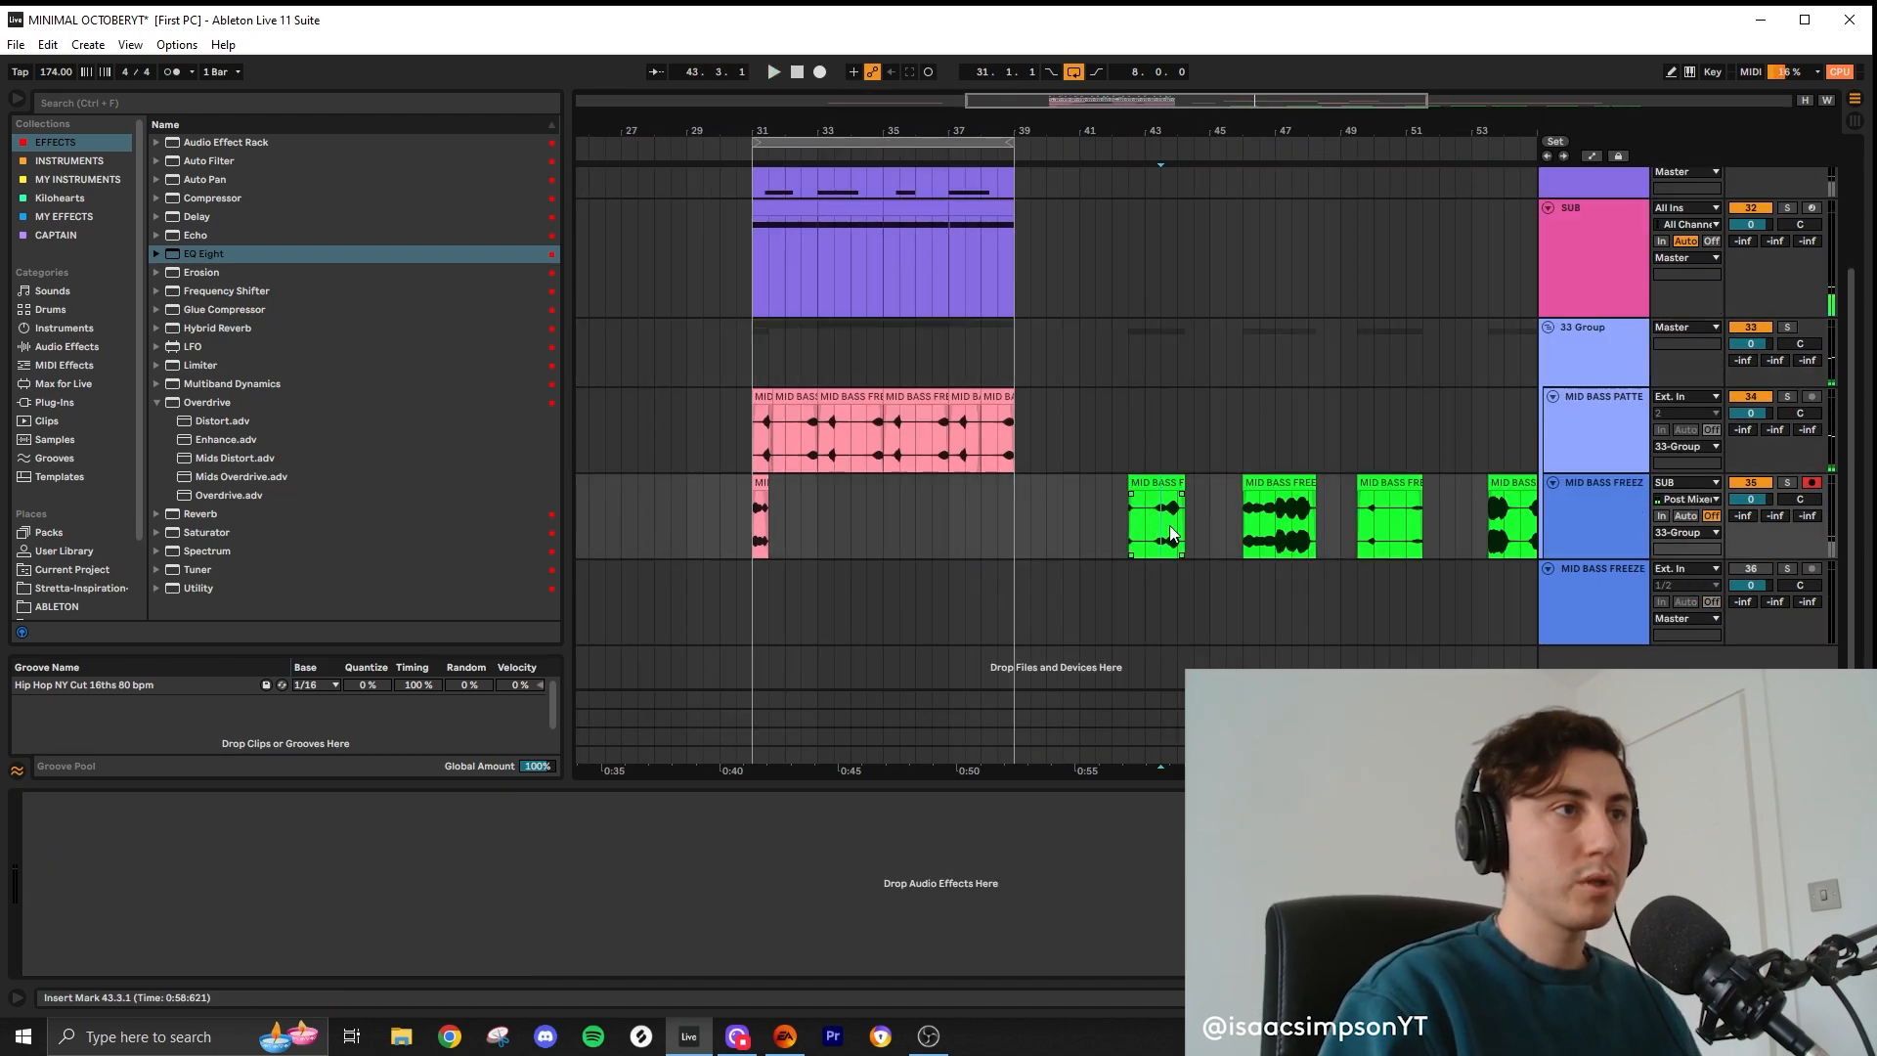
key(space)
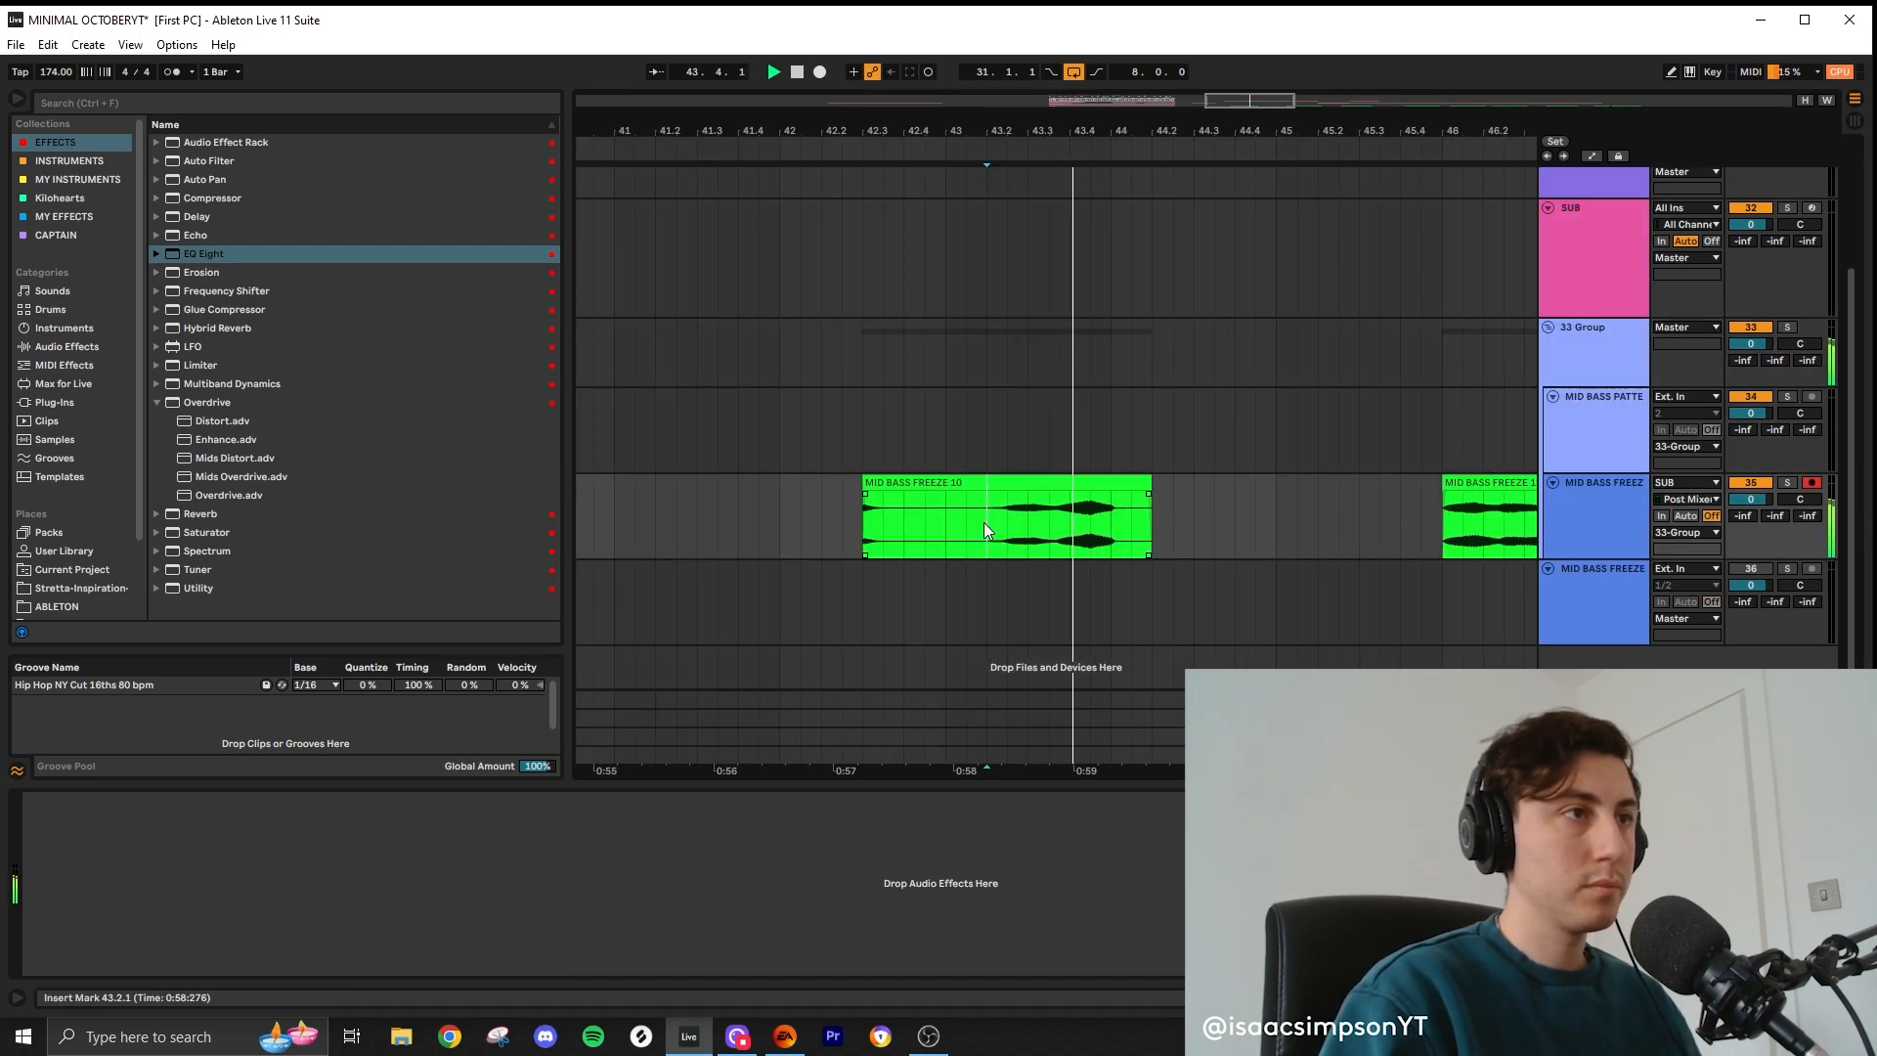
scroll(1012, 524, down, 3)
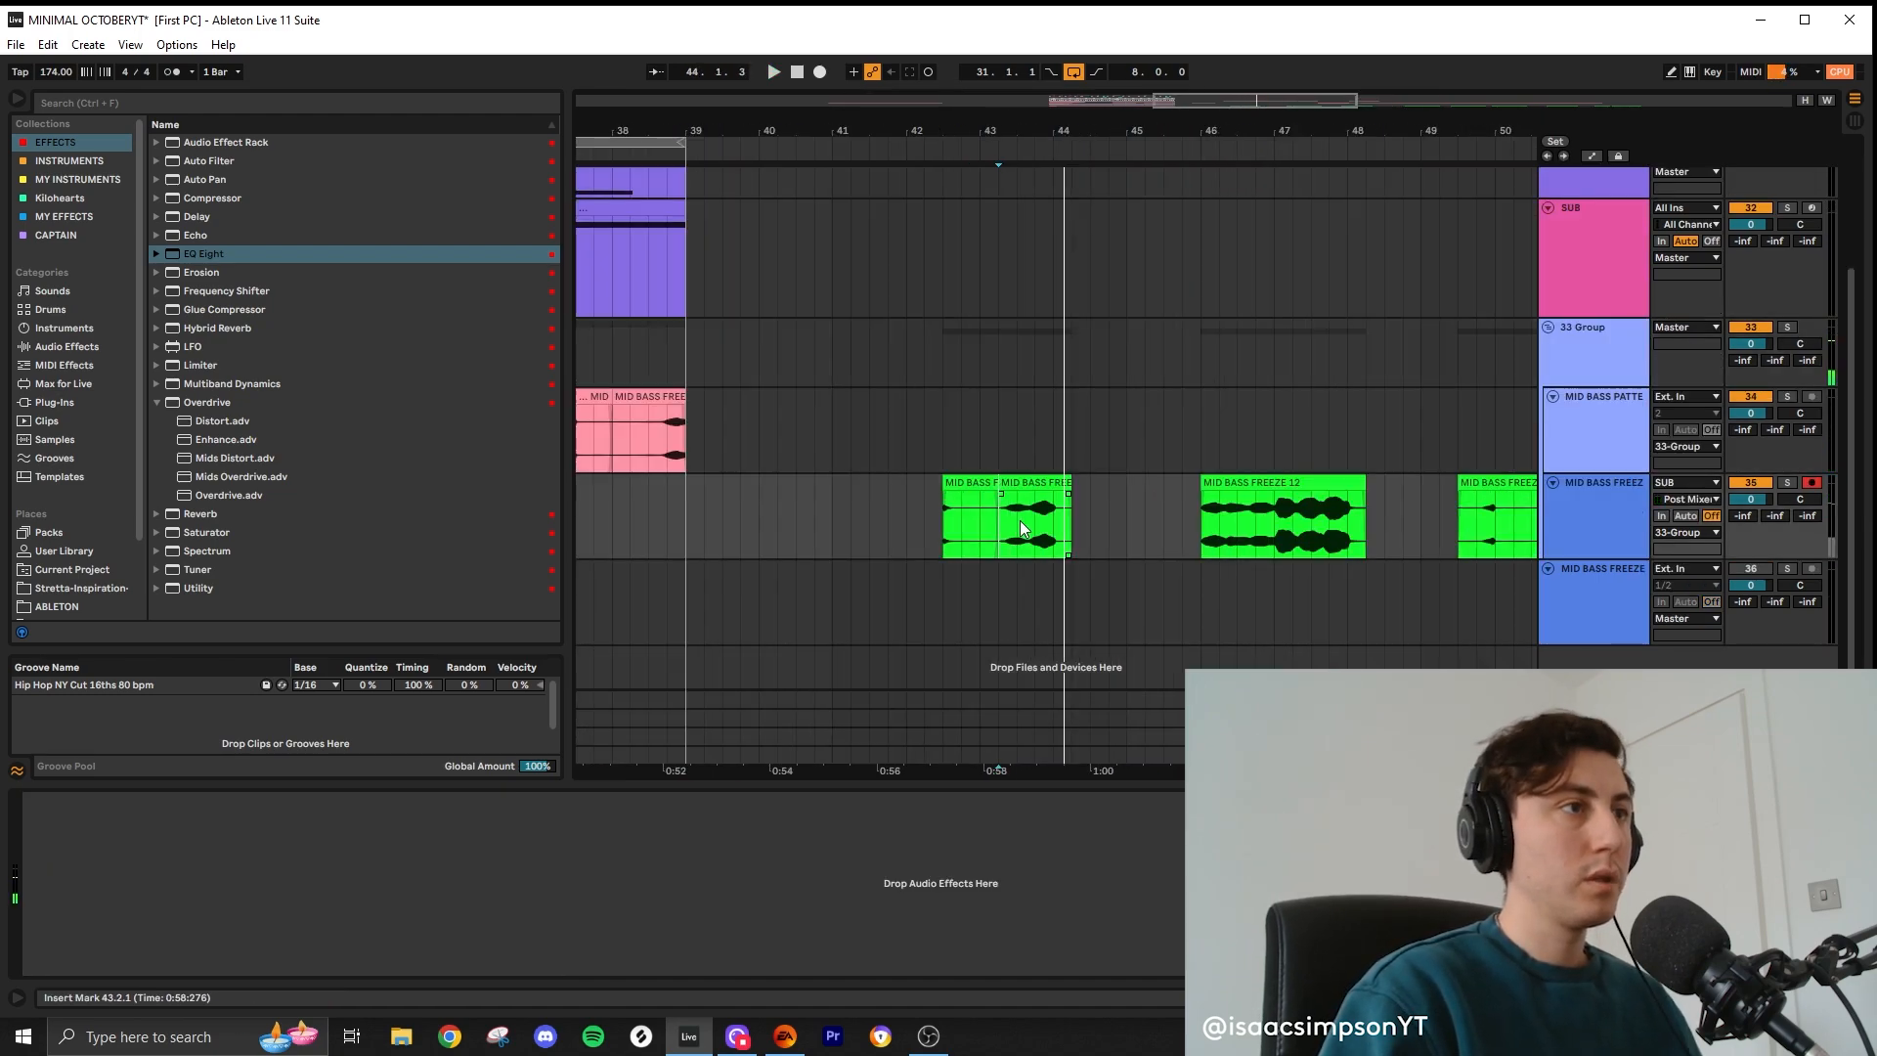
key(space)
Step: Place the tail of MID BASS FREEZE 10 from 38.2 to 39.1 on the MID BASS PATTERN track and play the loop
click(649, 435)
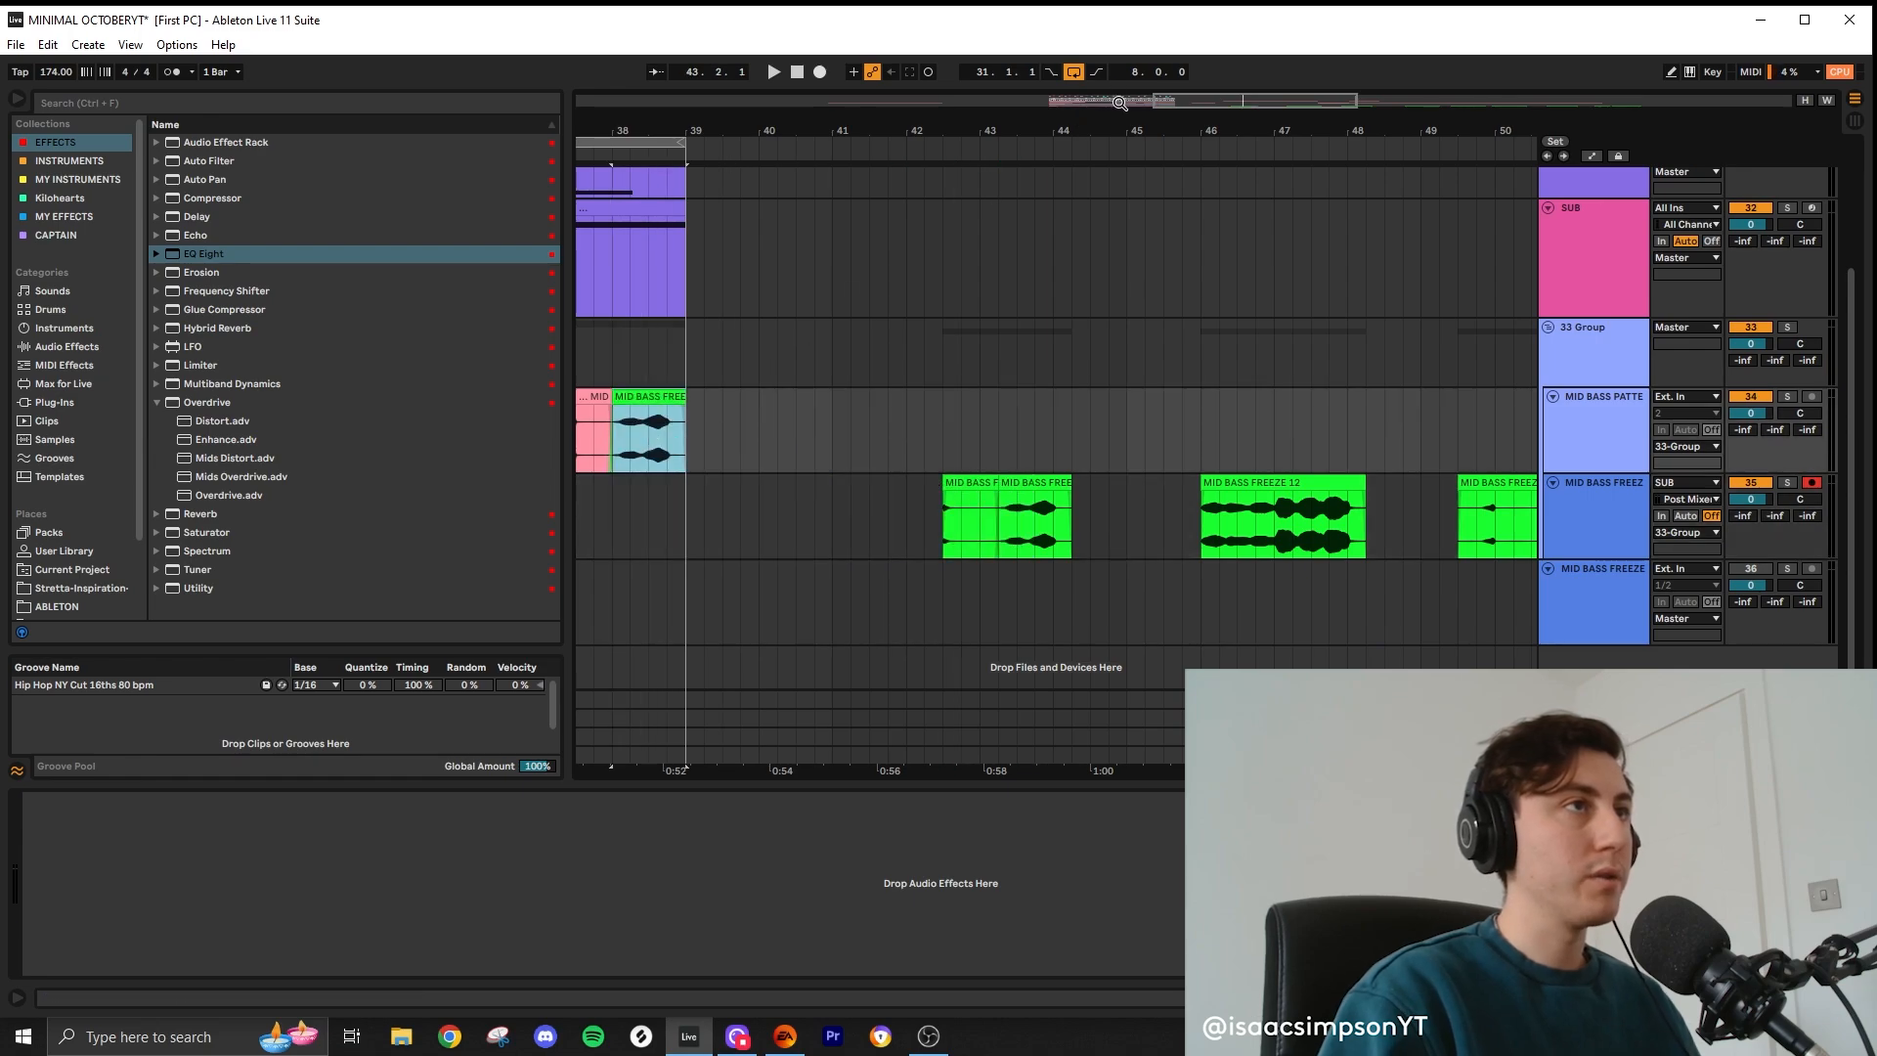
drag(1119, 102, 1218, 98)
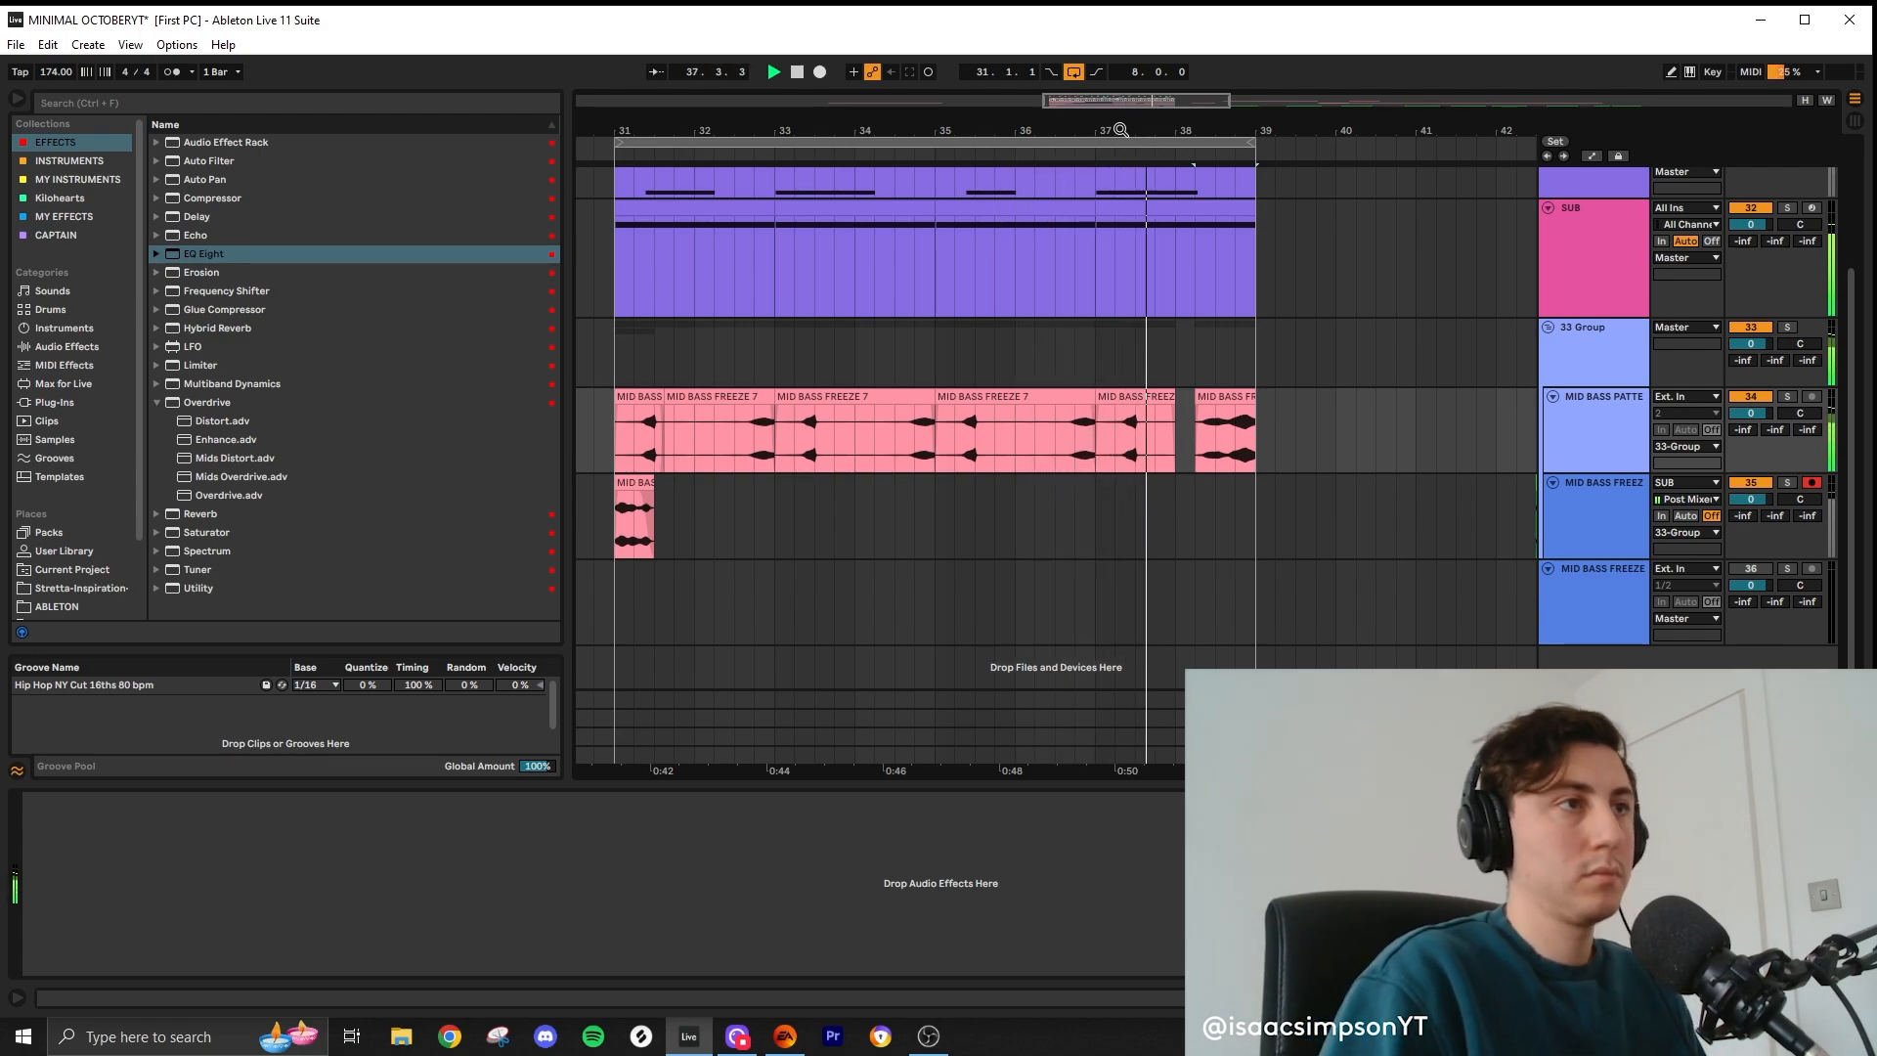
click(1221, 423)
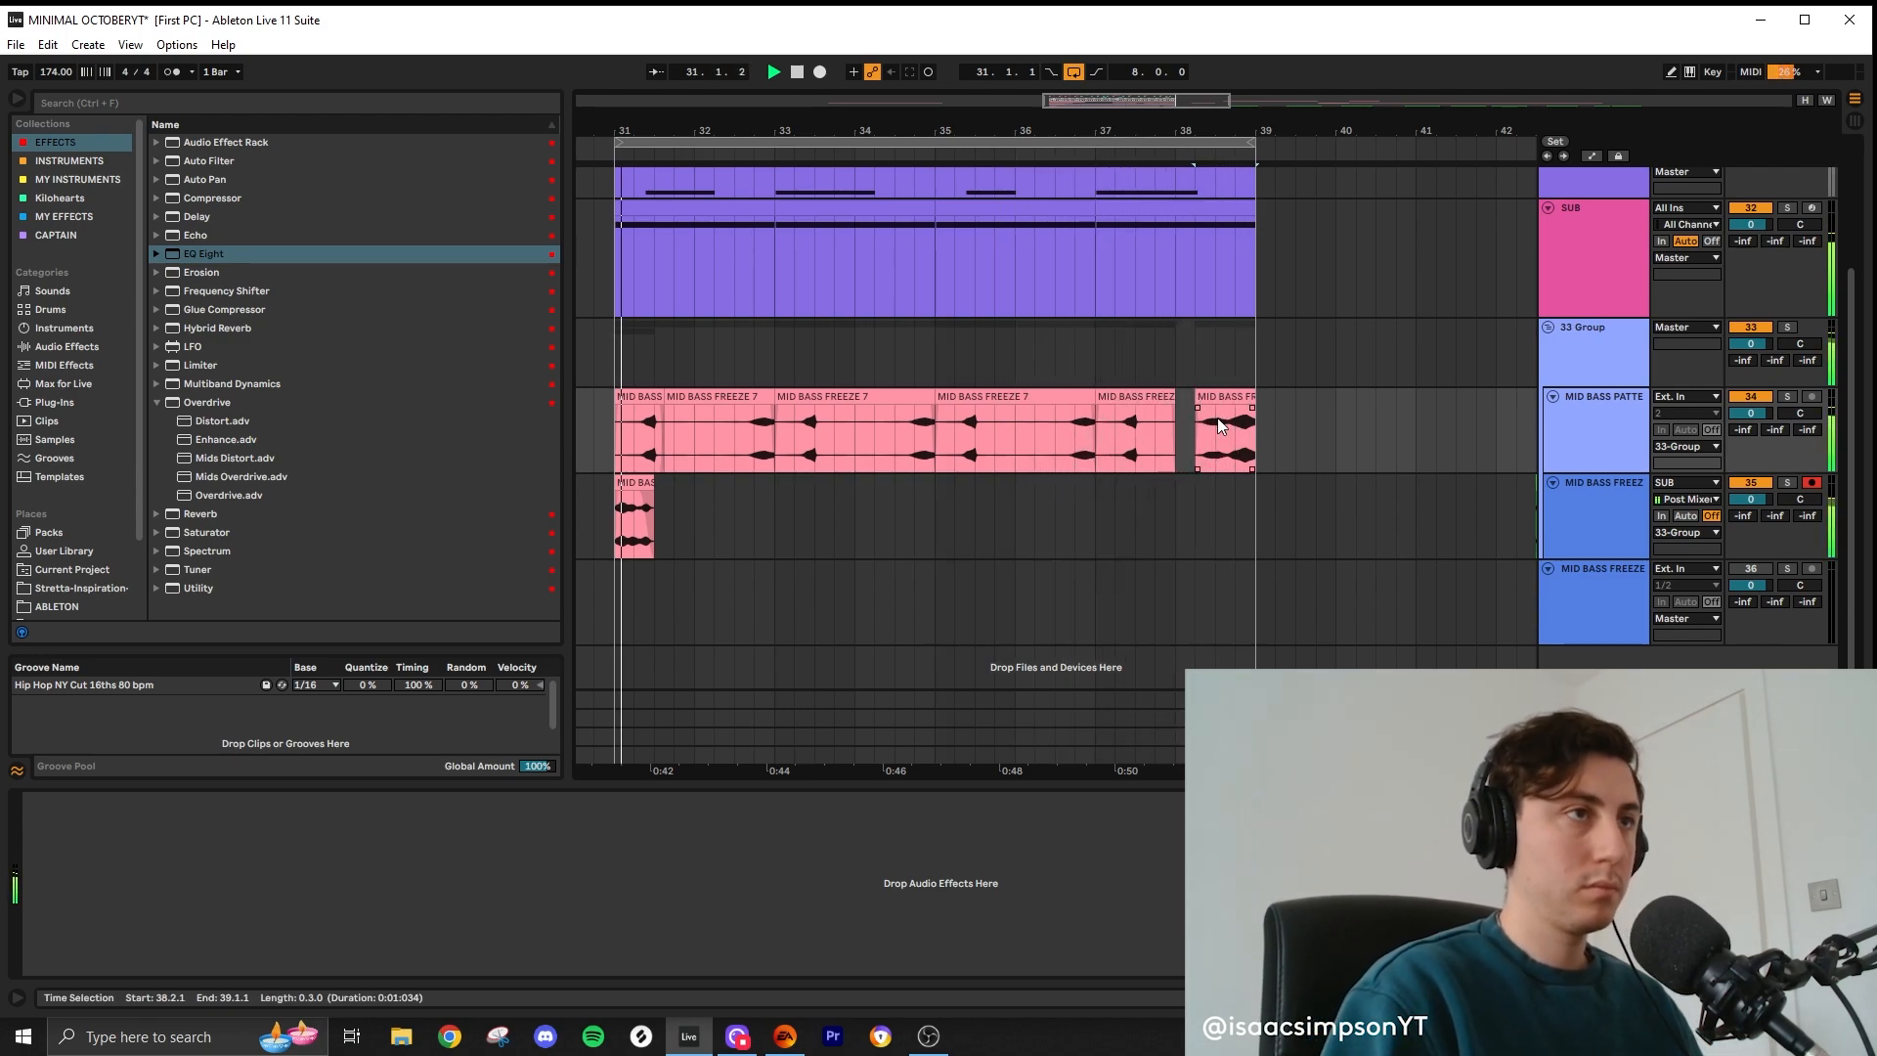
Step: Place three-beat MID BASS FREEZE 10 clips with fade-outs at 31.1 and 33.1 on the MID BASS PATTERN track and play them
drag(642, 396, 803, 437)
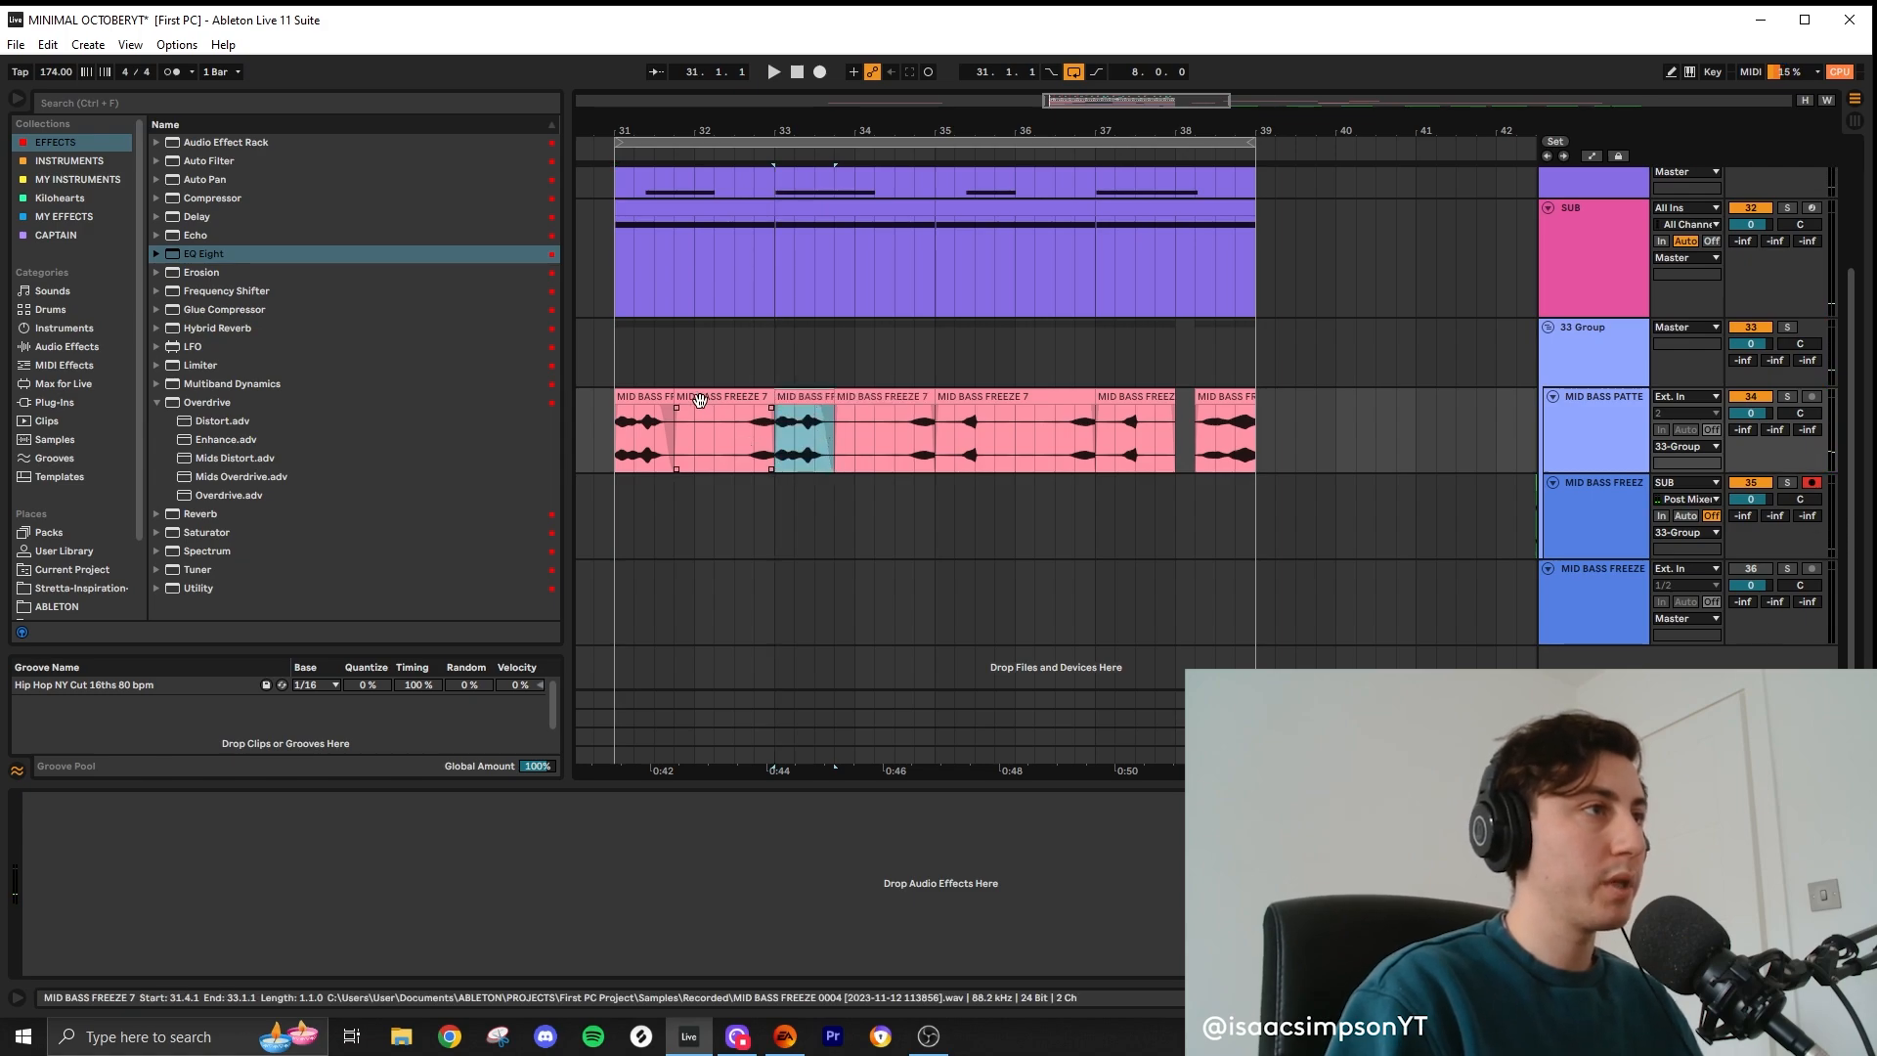
click(634, 394)
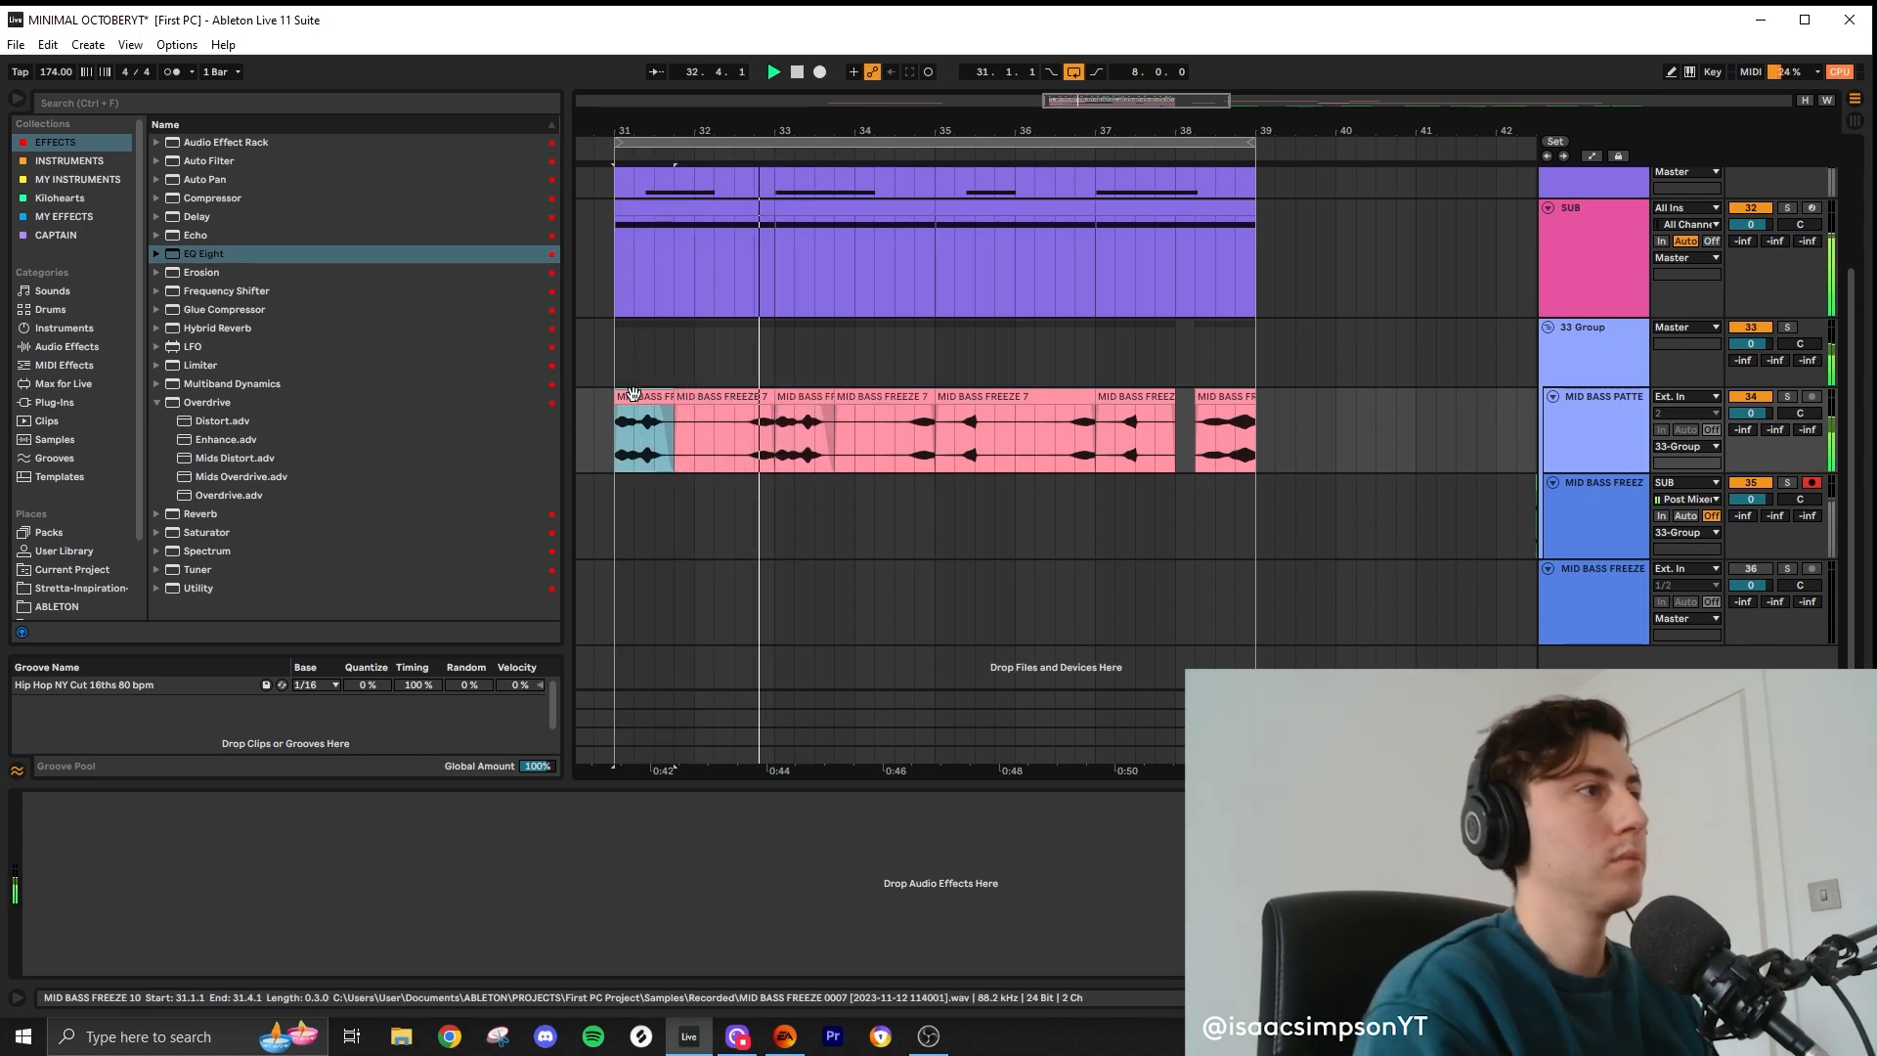
click(757, 446)
key(space)
Step: Audition the green MID BASS FREEZE 8 and MID BASS FREEZE 3 clips on the MID BASS FREEZE track
scroll(811, 477, down, 3)
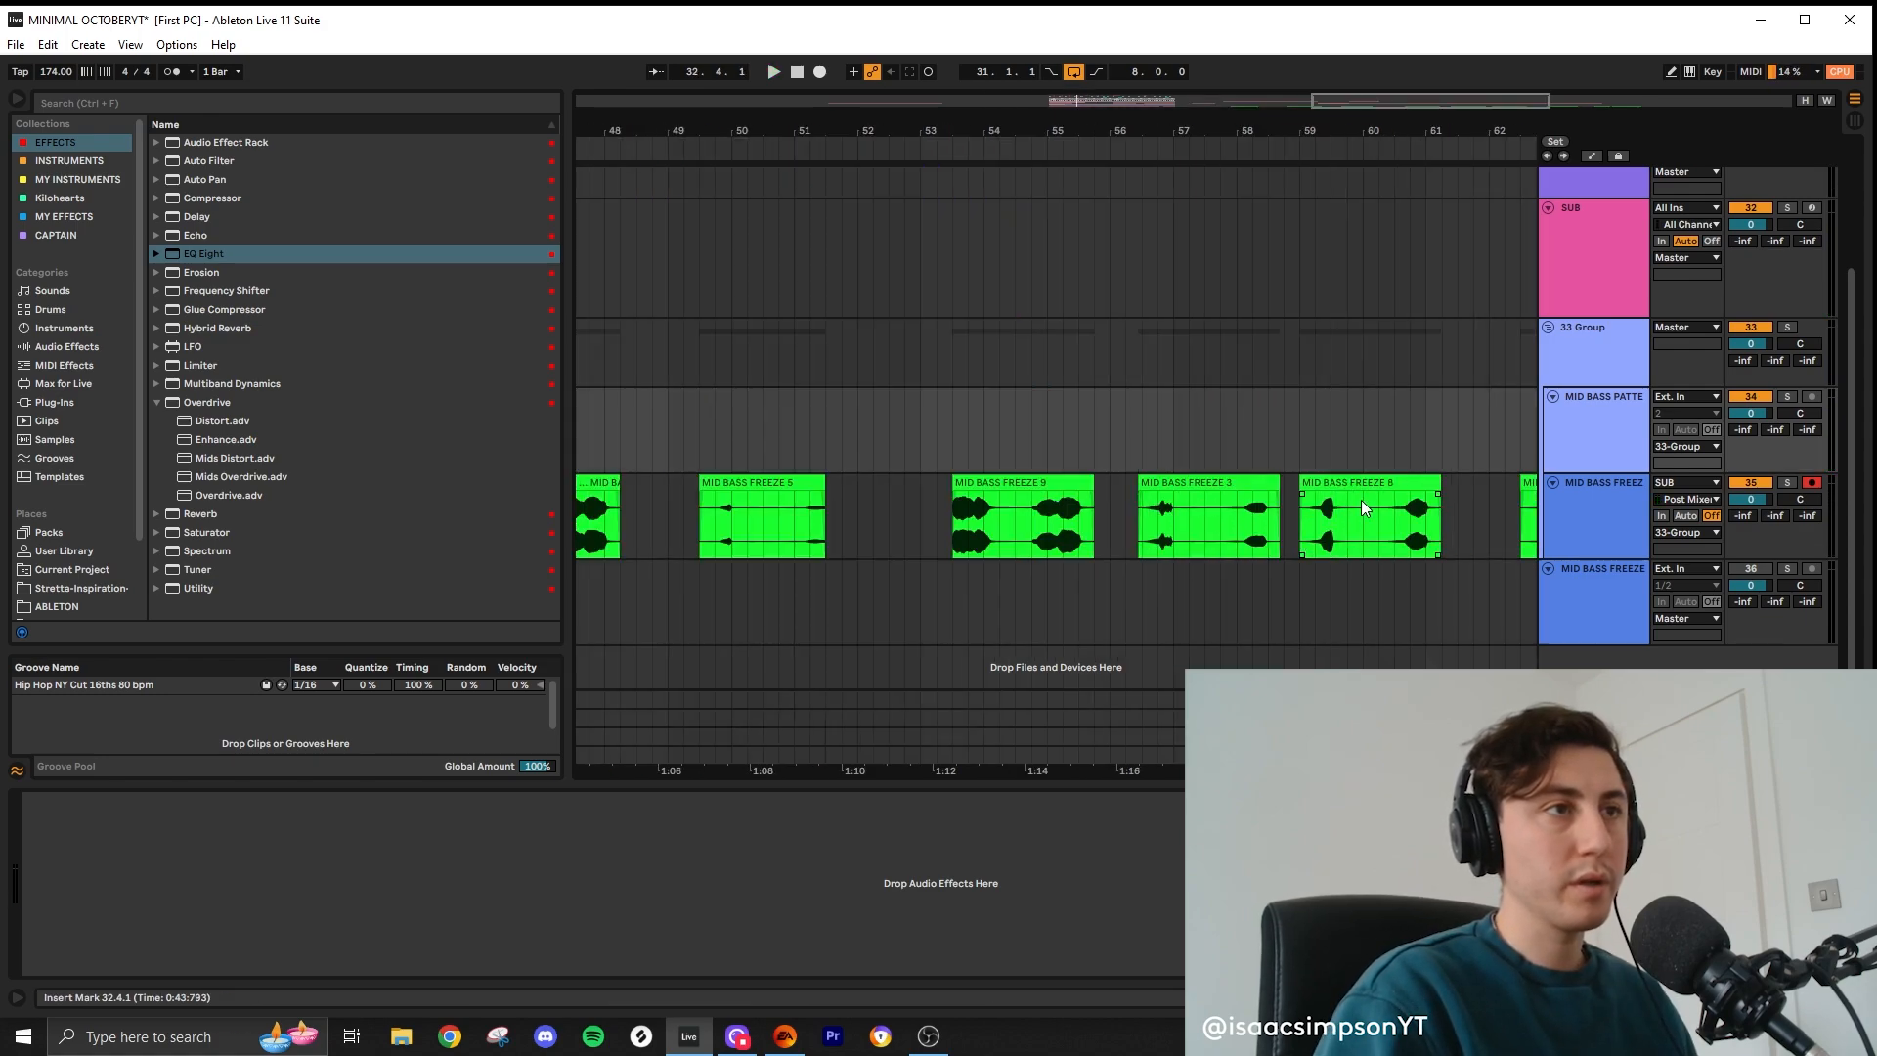
click(1388, 484)
key(space)
click(1219, 483)
key(space)
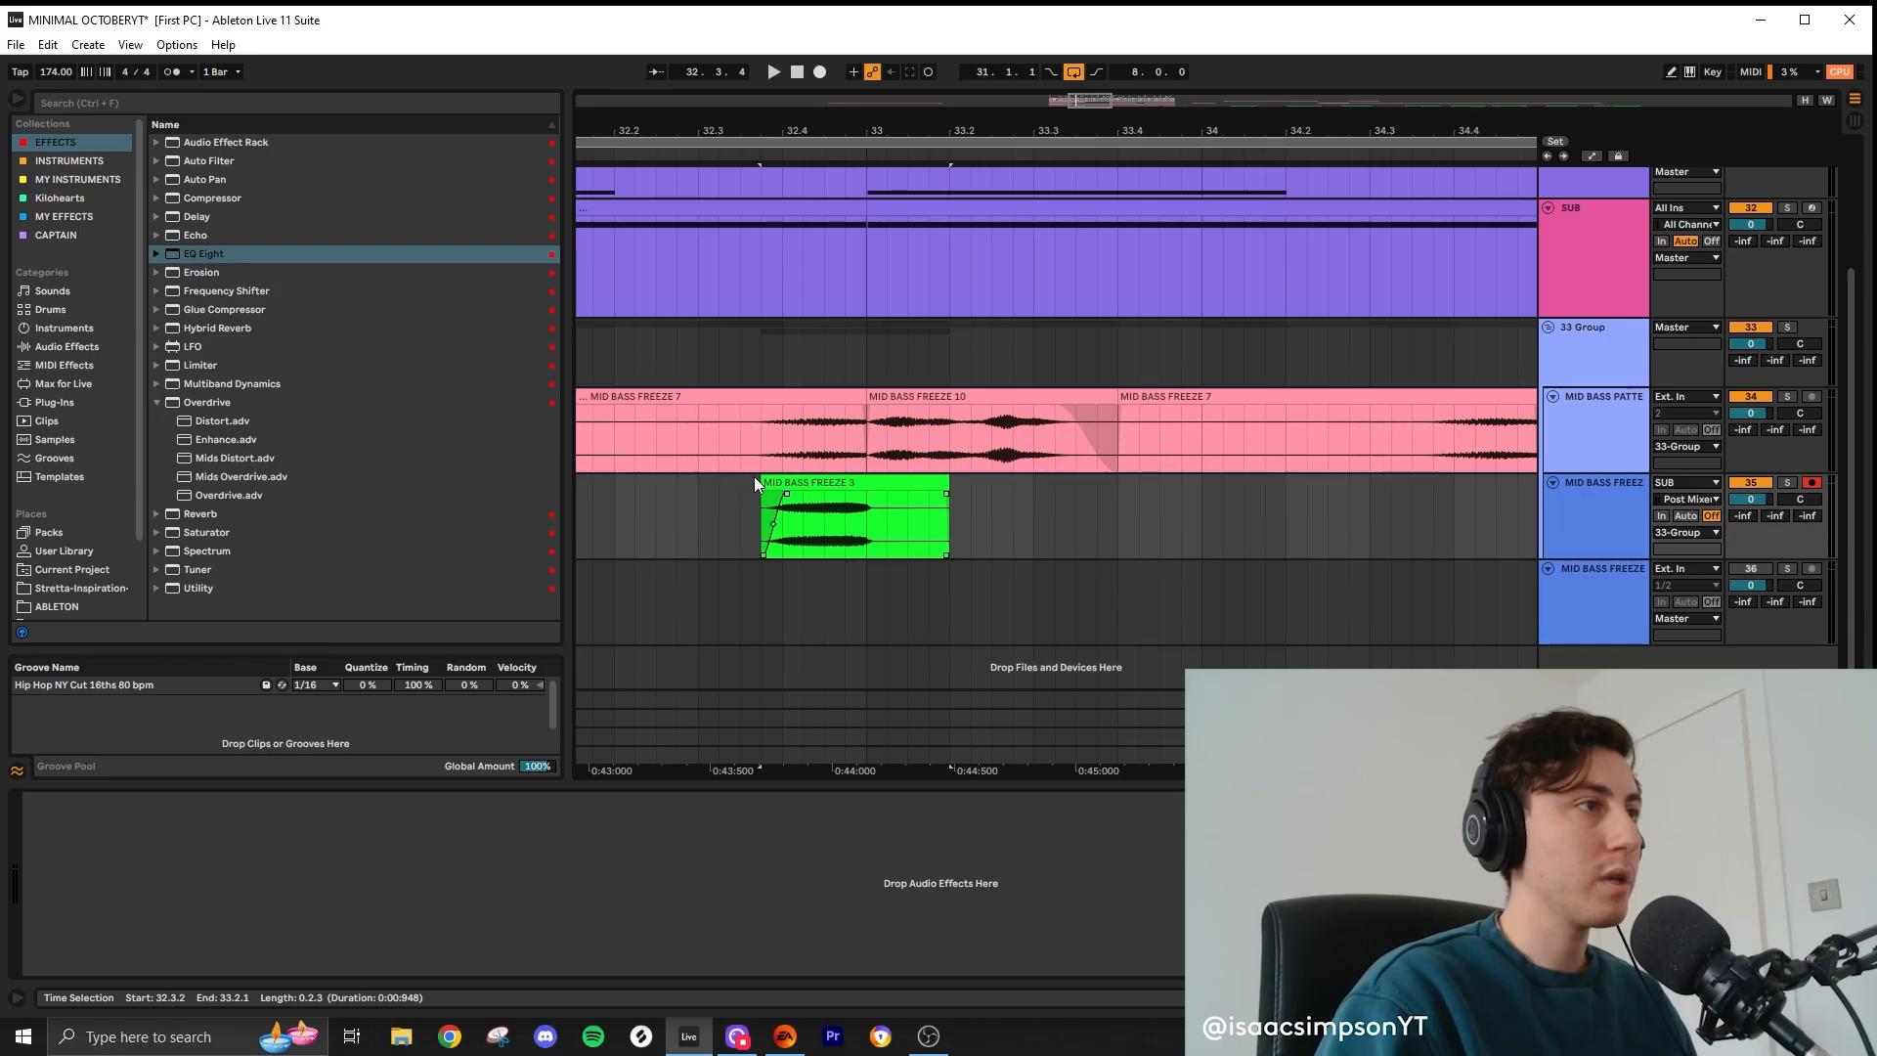
Step: Trim the MID BASS FREEZE 3 clip to run from 32.3.3 to 33.1.2, and split the MID BASS FREEZE 7 clip above at 32.3.1
drag(761, 484, 740, 483)
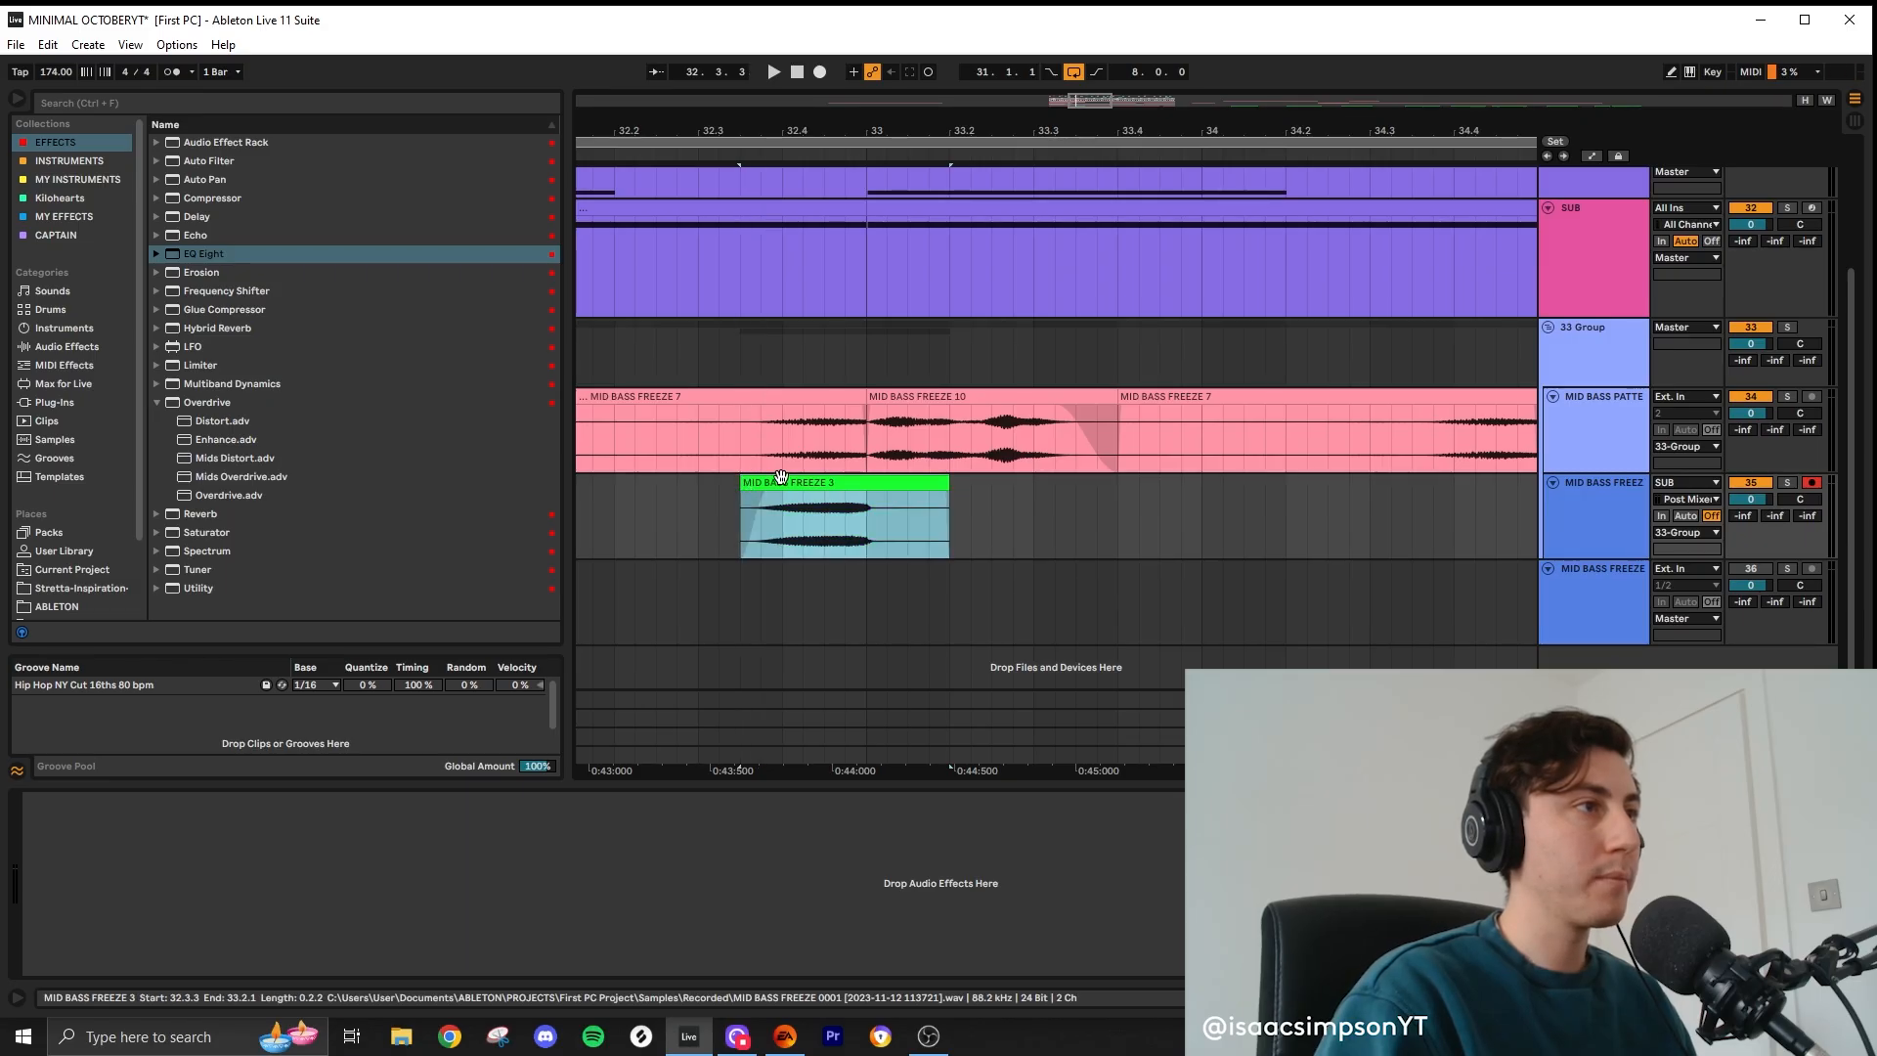
drag(947, 490, 881, 491)
click(700, 420)
key(ctrl+e)
click(790, 397)
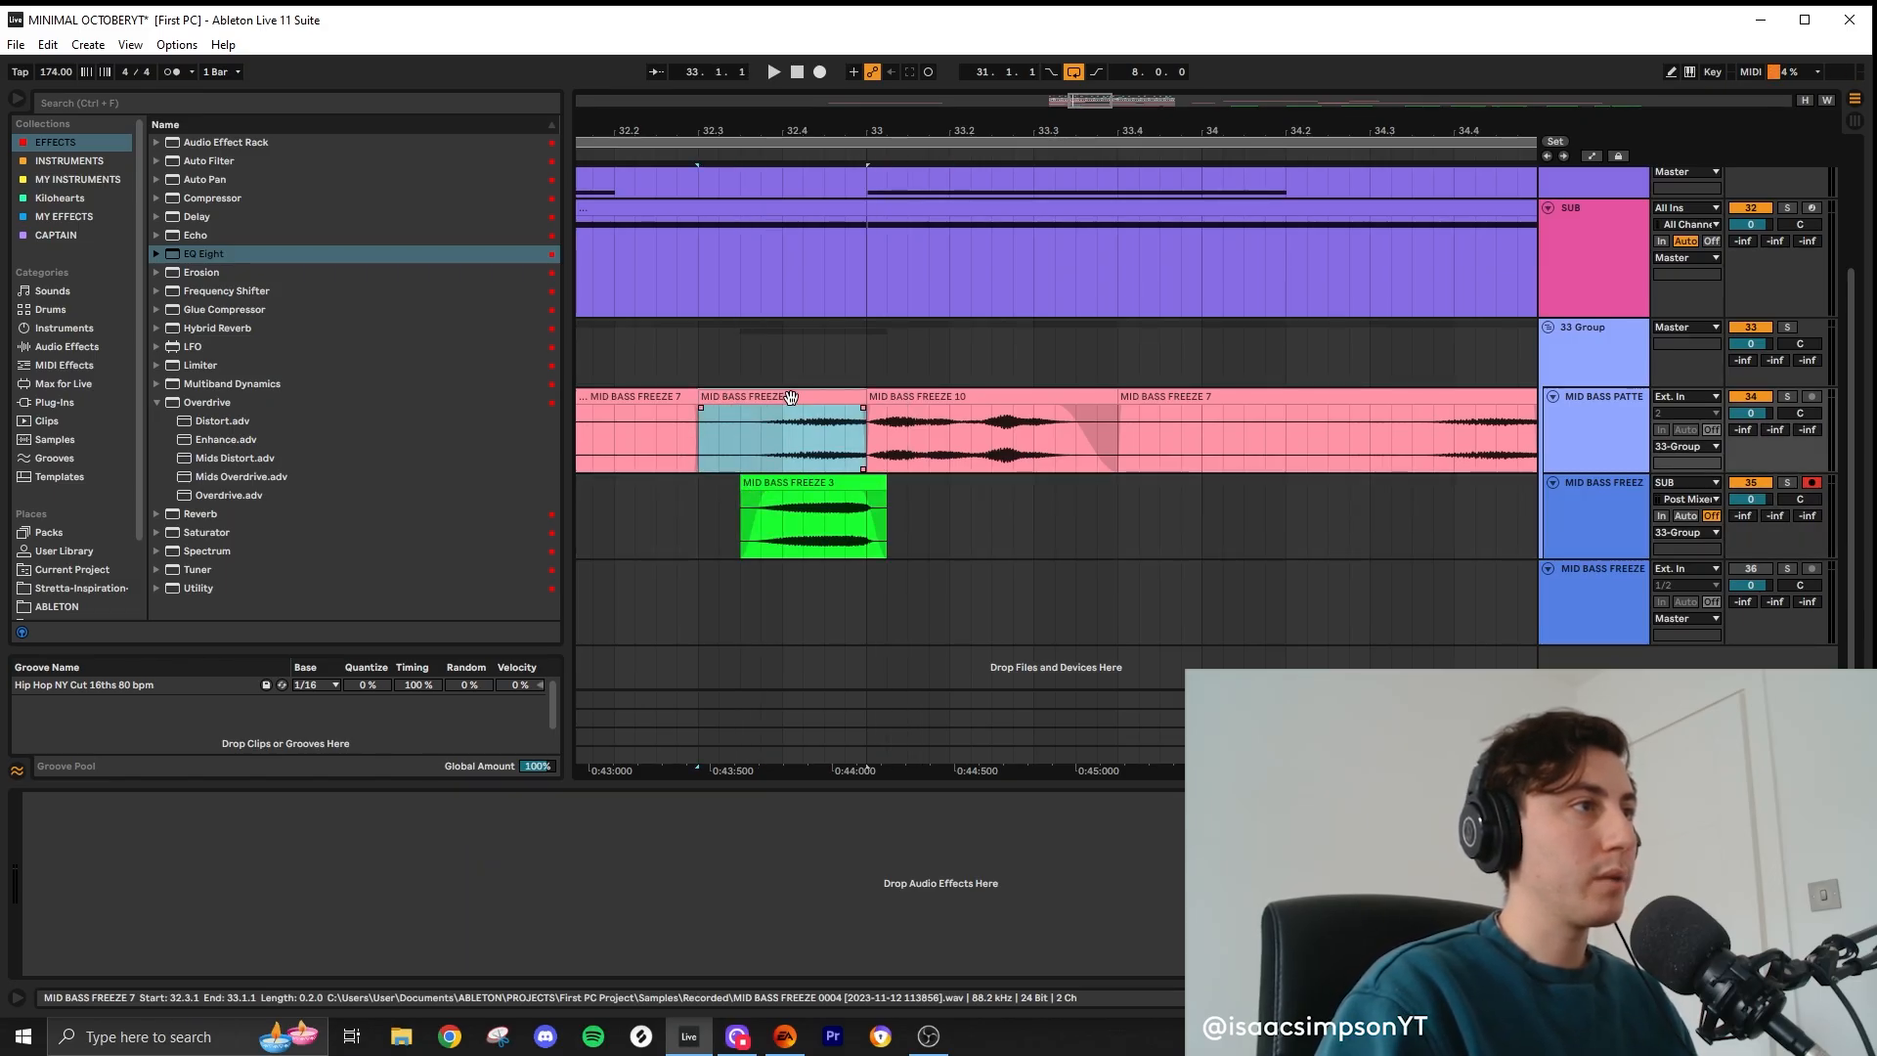
Step: Inspect the waveform of the split MID BASS FREEZE 7 piece, close the clip view and solo the MID BASS PATTERN track
key(shift+Tab)
click(862, 368)
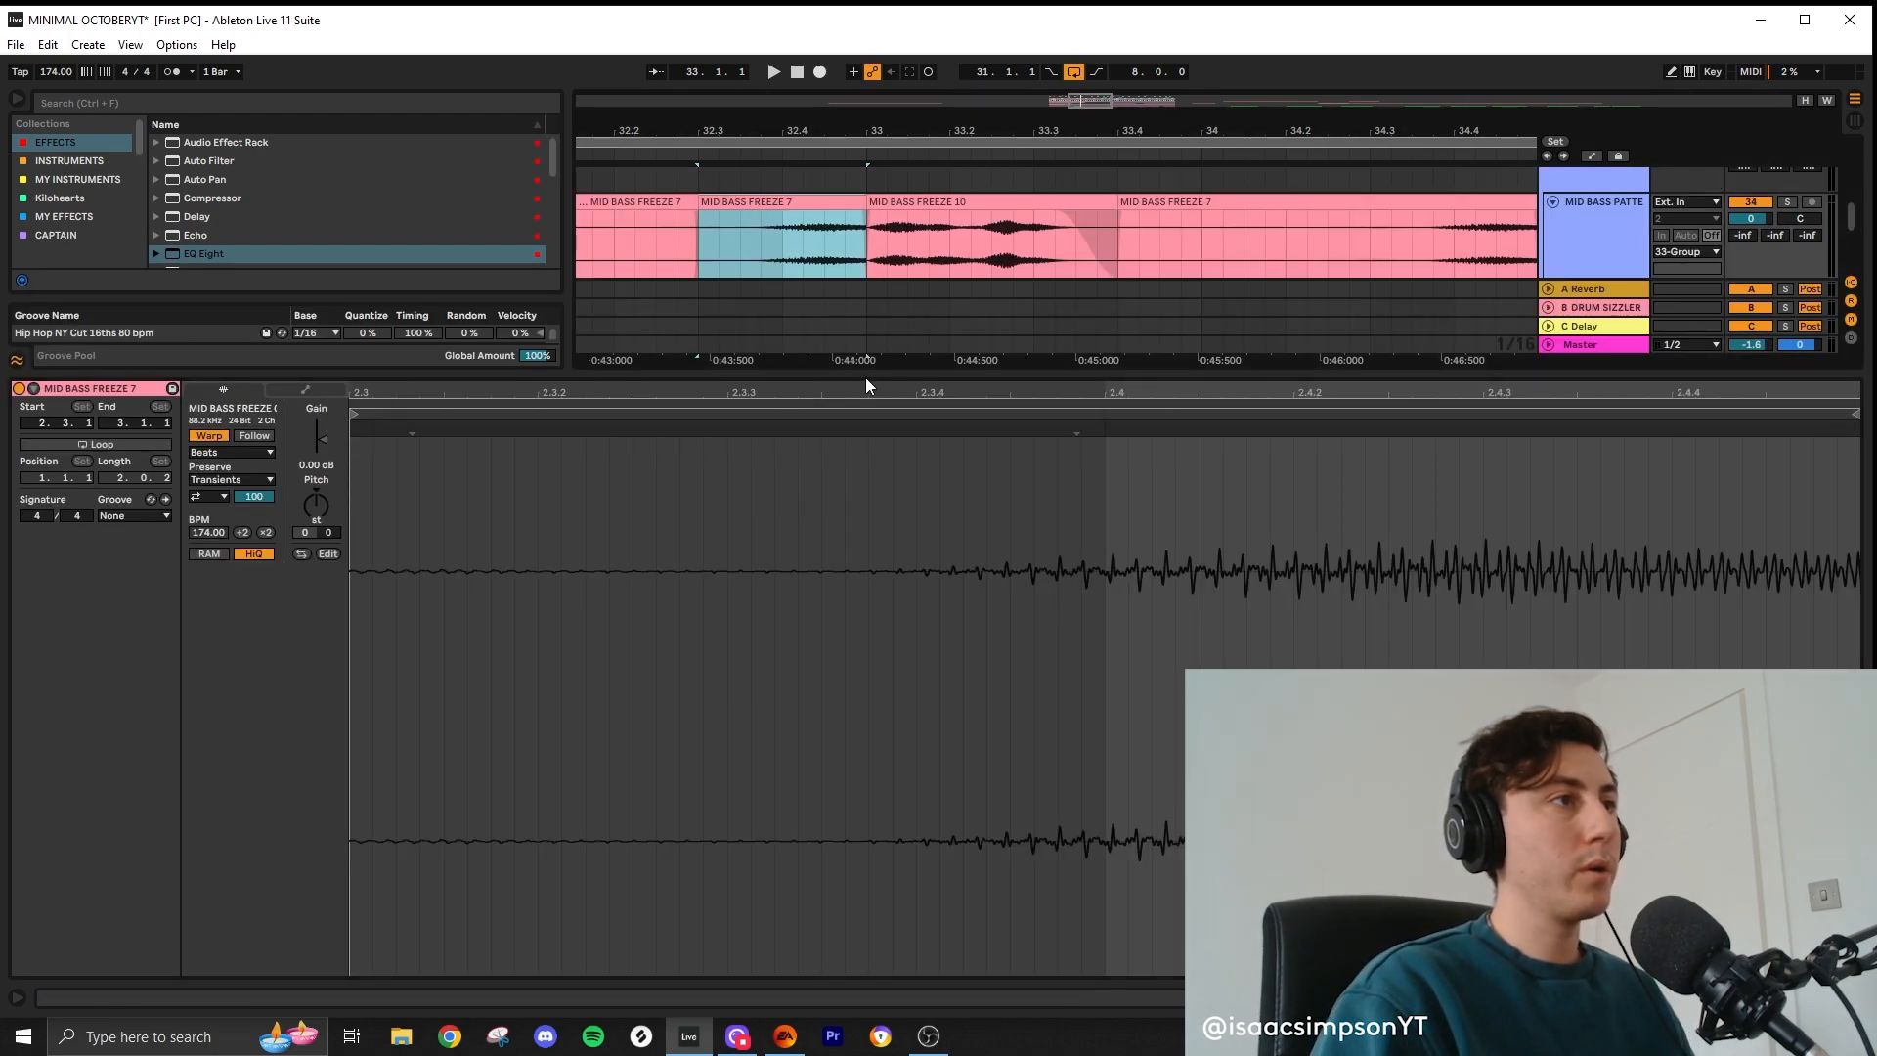
click(866, 379)
click(870, 372)
scroll(1158, 607, down, 4)
click(1179, 577)
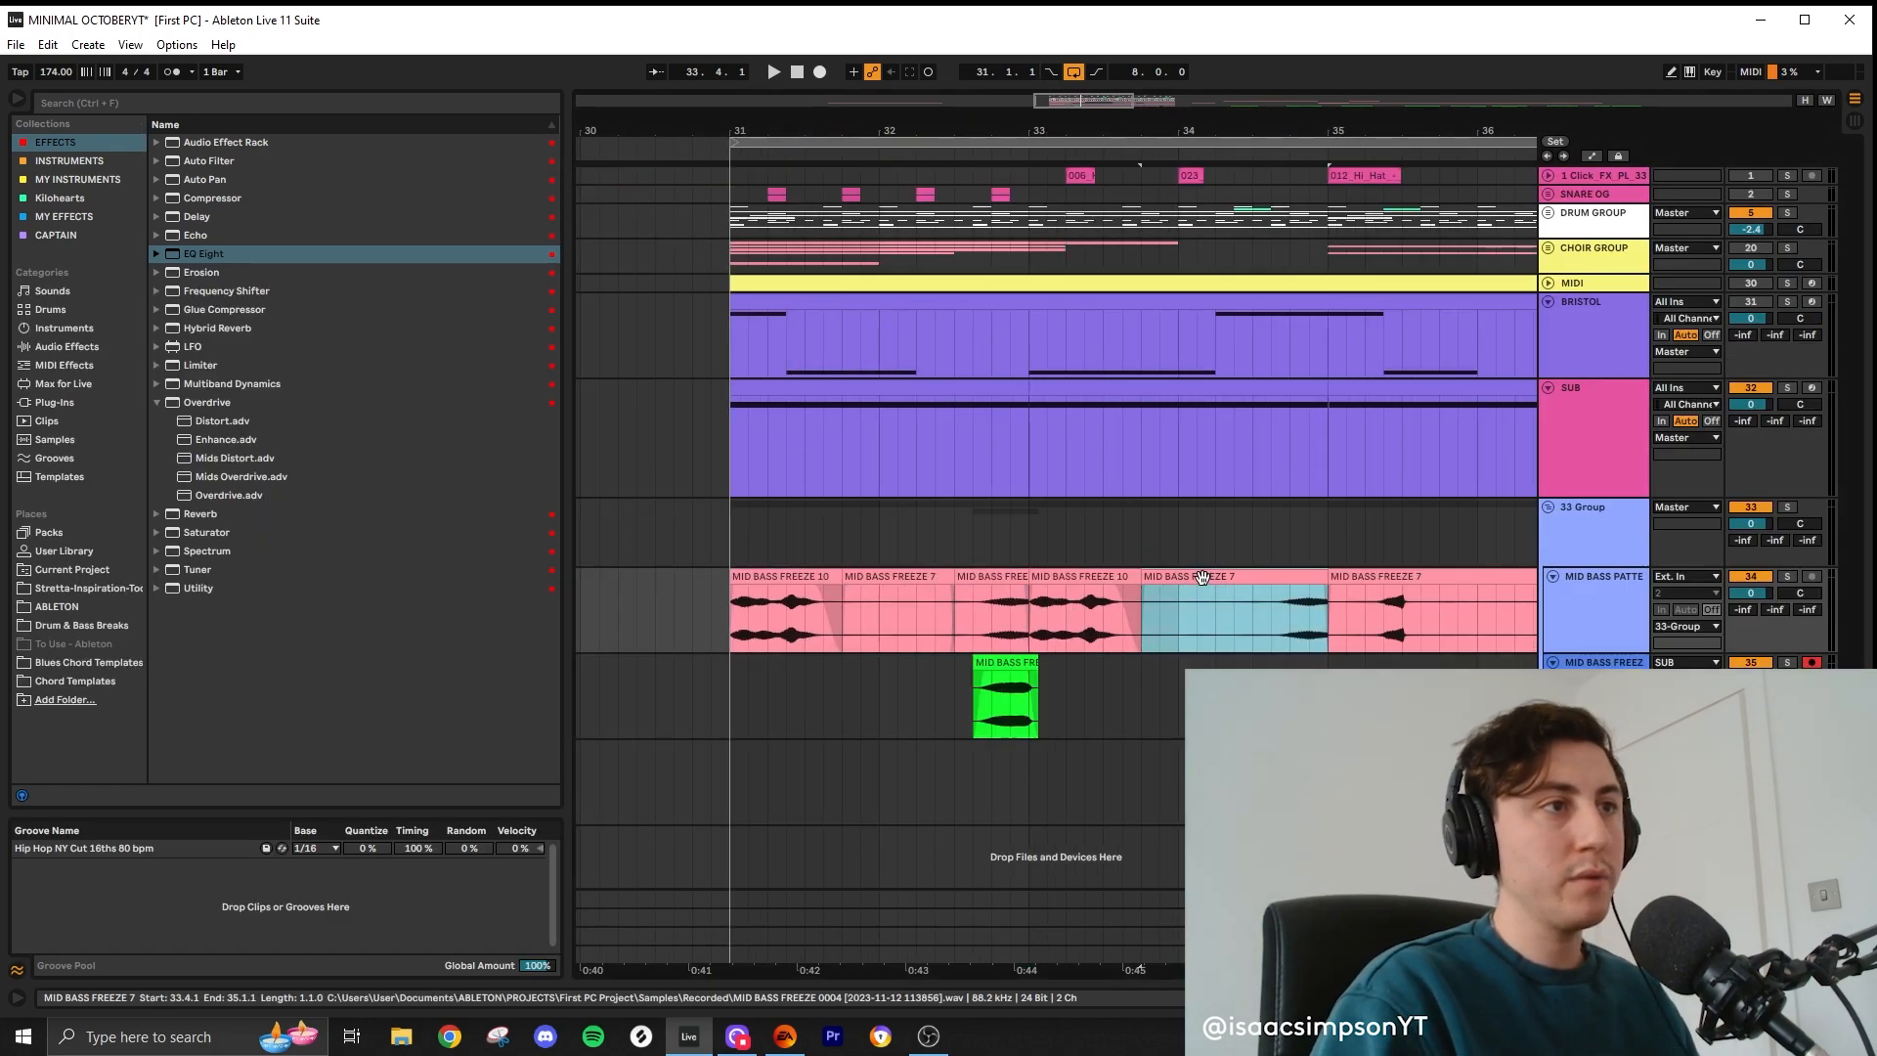
click(1787, 573)
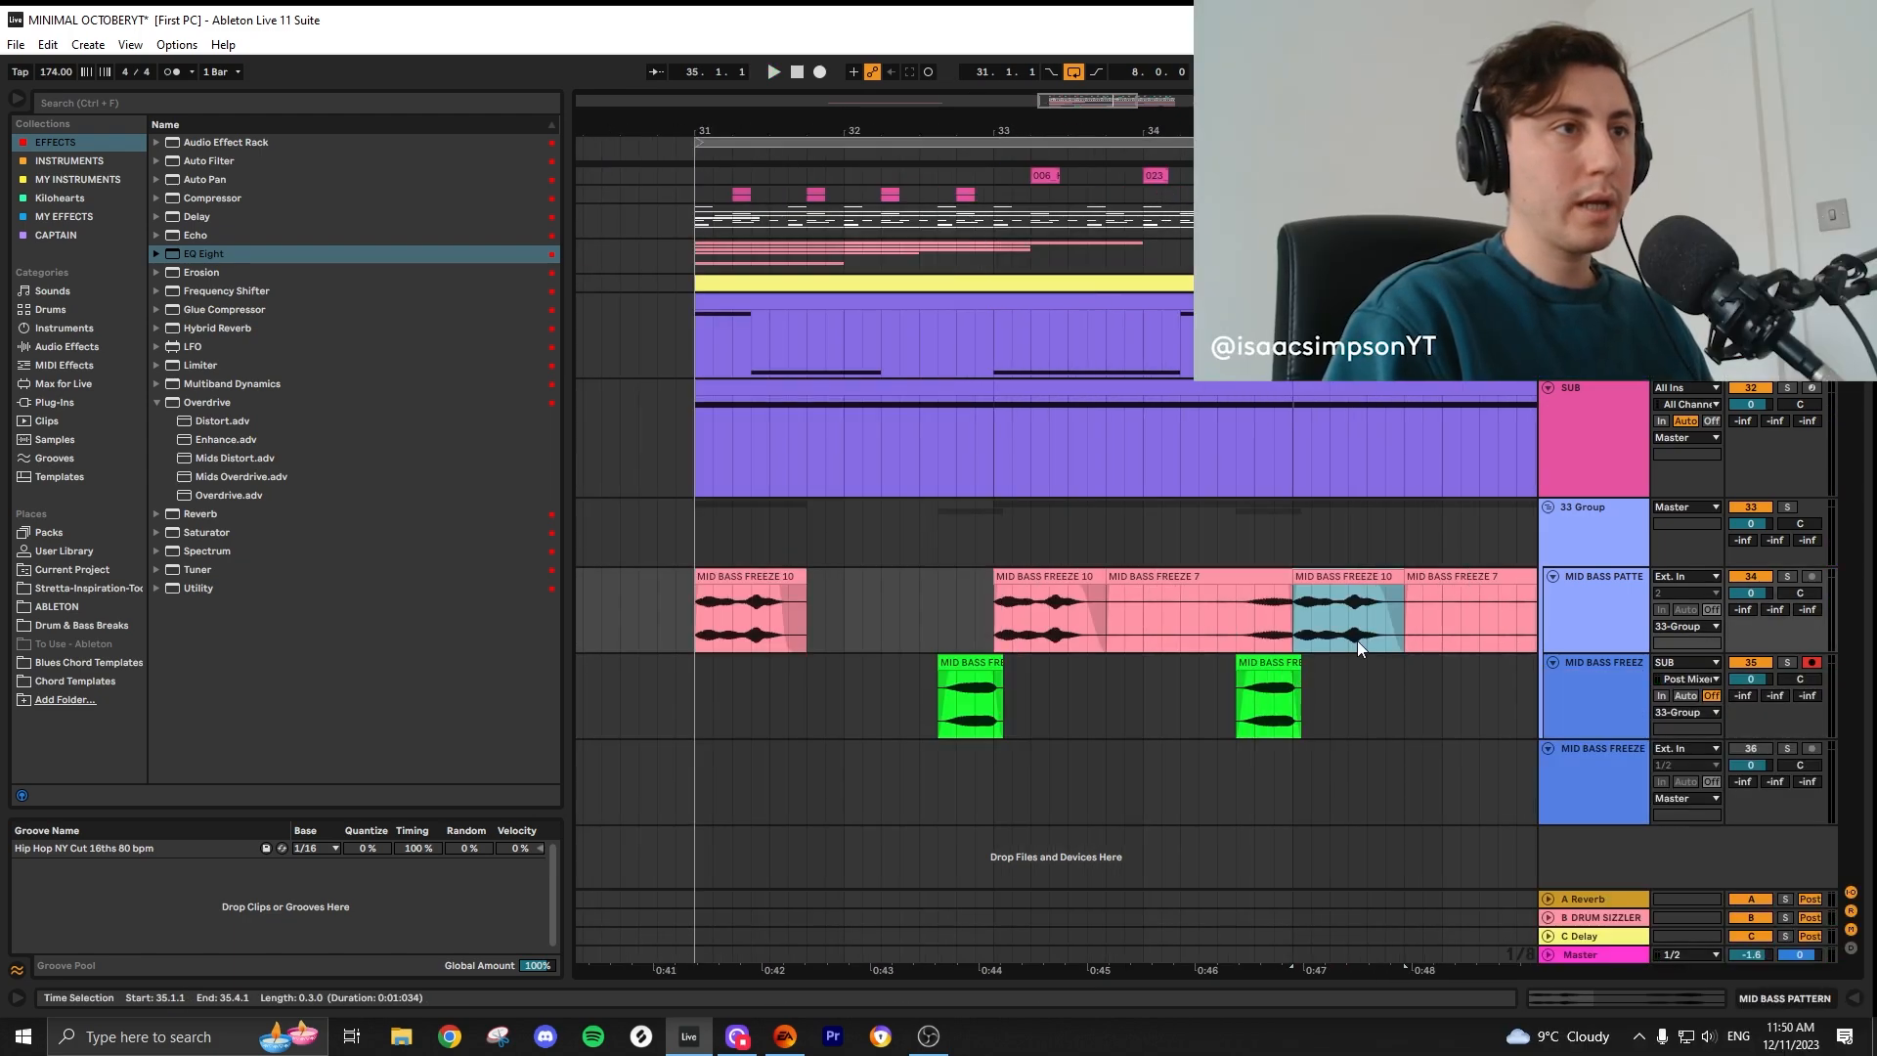
Step: Move the MID BASS FREEZE 7 piece at 36.3.3 down to 35.2.3 on the MID BASS FREEZE track
scroll(1138, 618, down, 3)
scroll(1272, 663, up, 3)
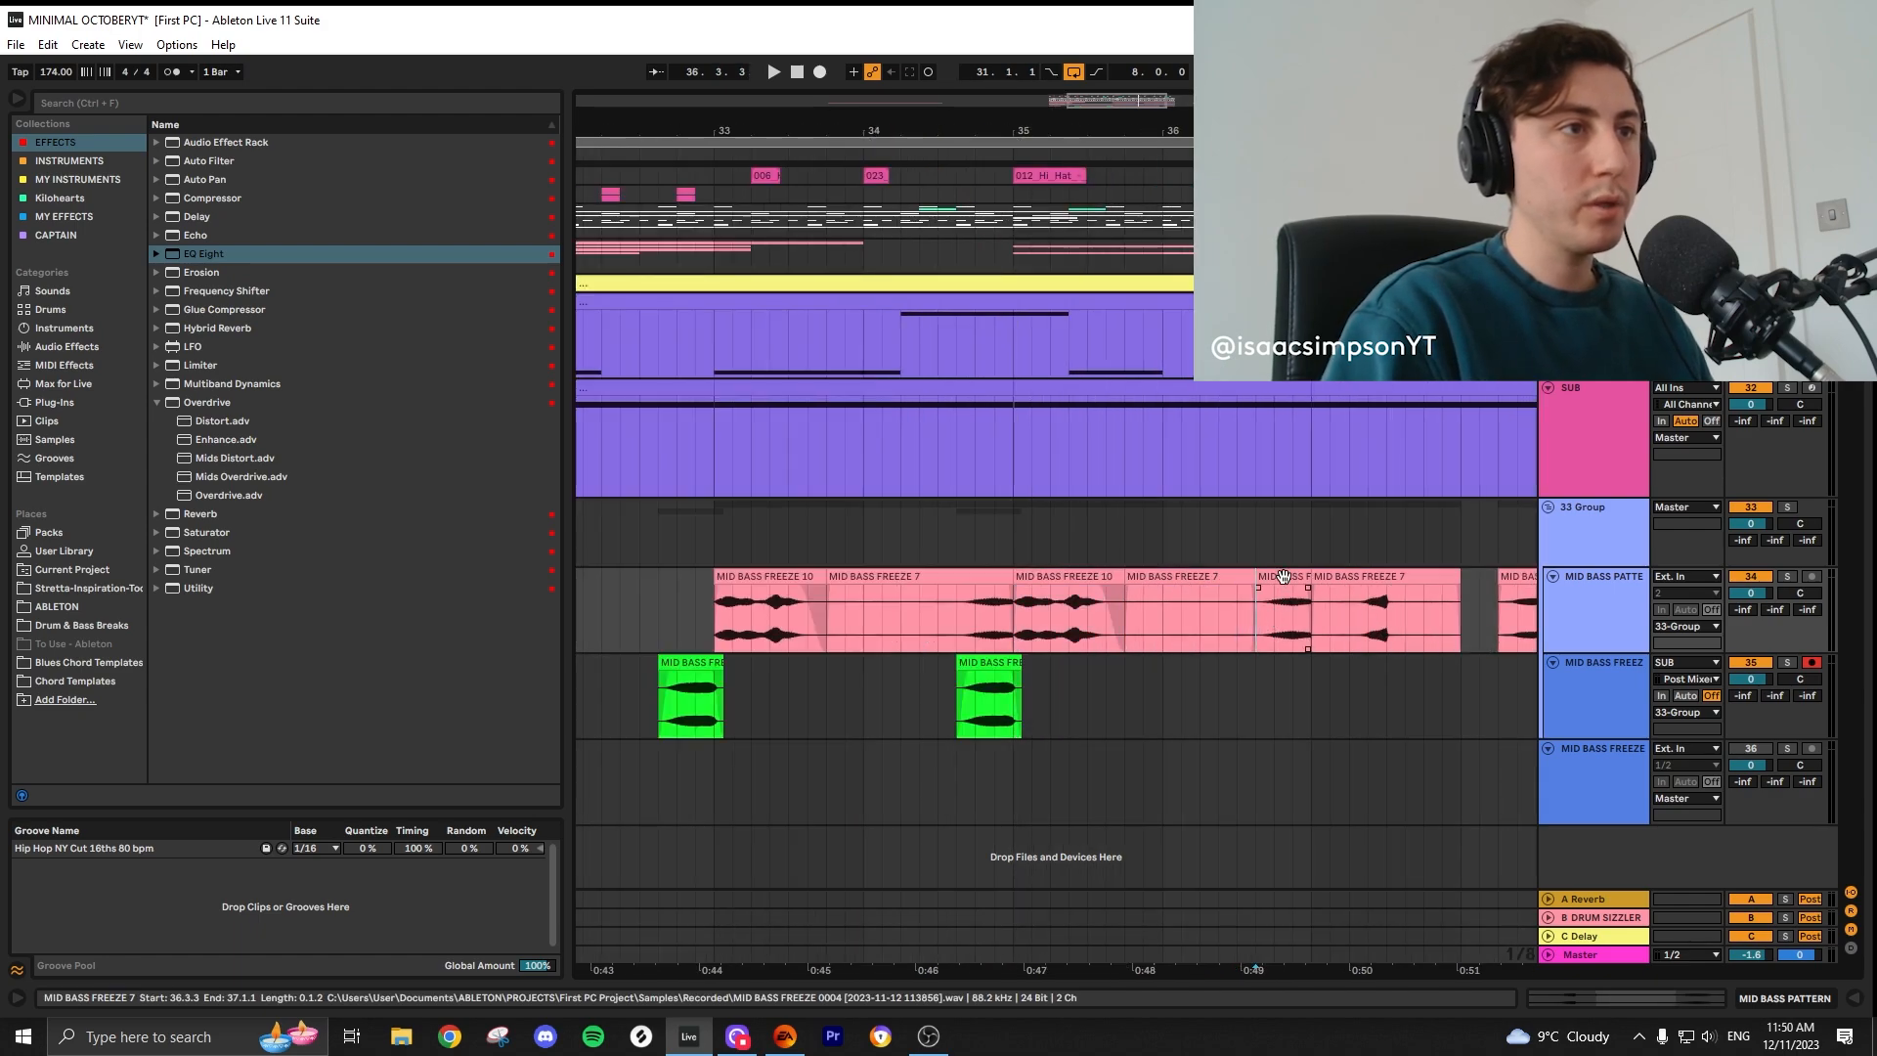
drag(1255, 614, 992, 660)
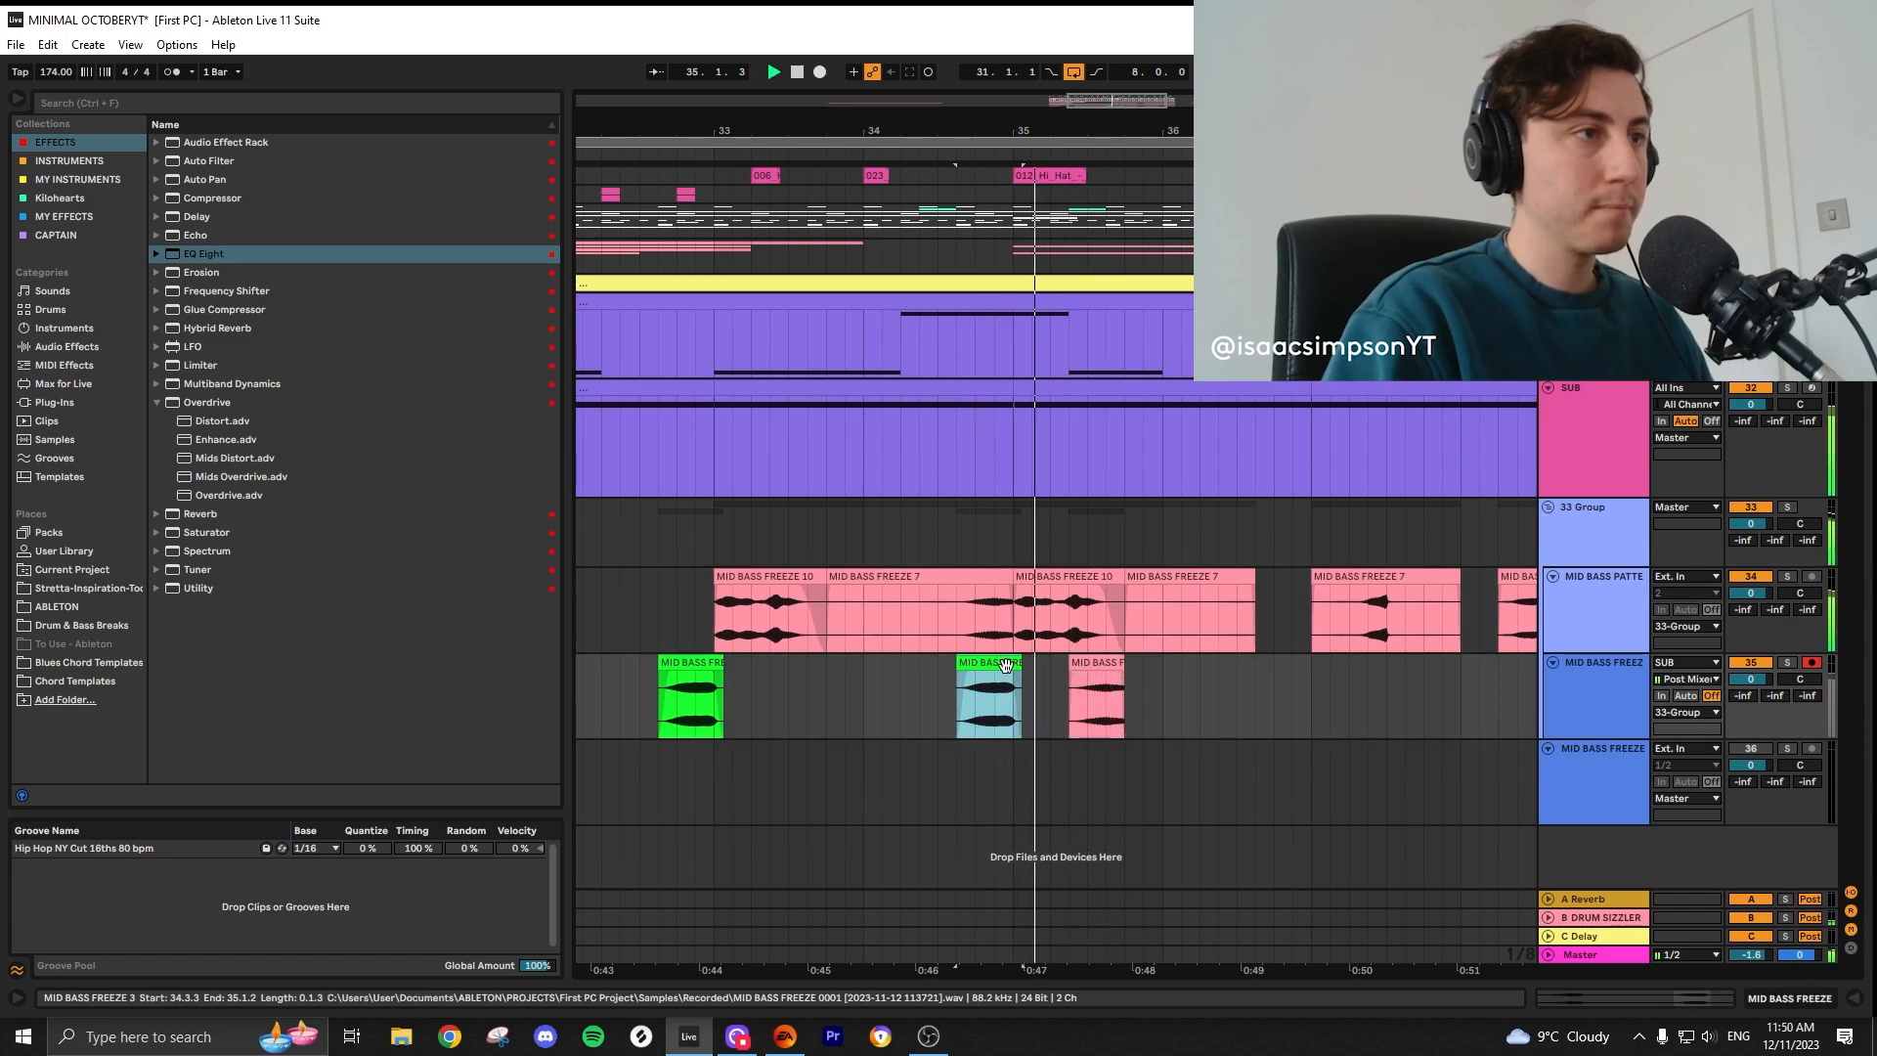
Step: Delete the MID BASS FREEZE 7 clip between 33.4 and 35.1 on the MID BASS PATTERN track and stop playback
click(887, 580)
key(Delete)
key(space)
Step: Play the mid-bass pattern from 34.3 to check the new arrangement, and stop it
scroll(901, 603, down, 3)
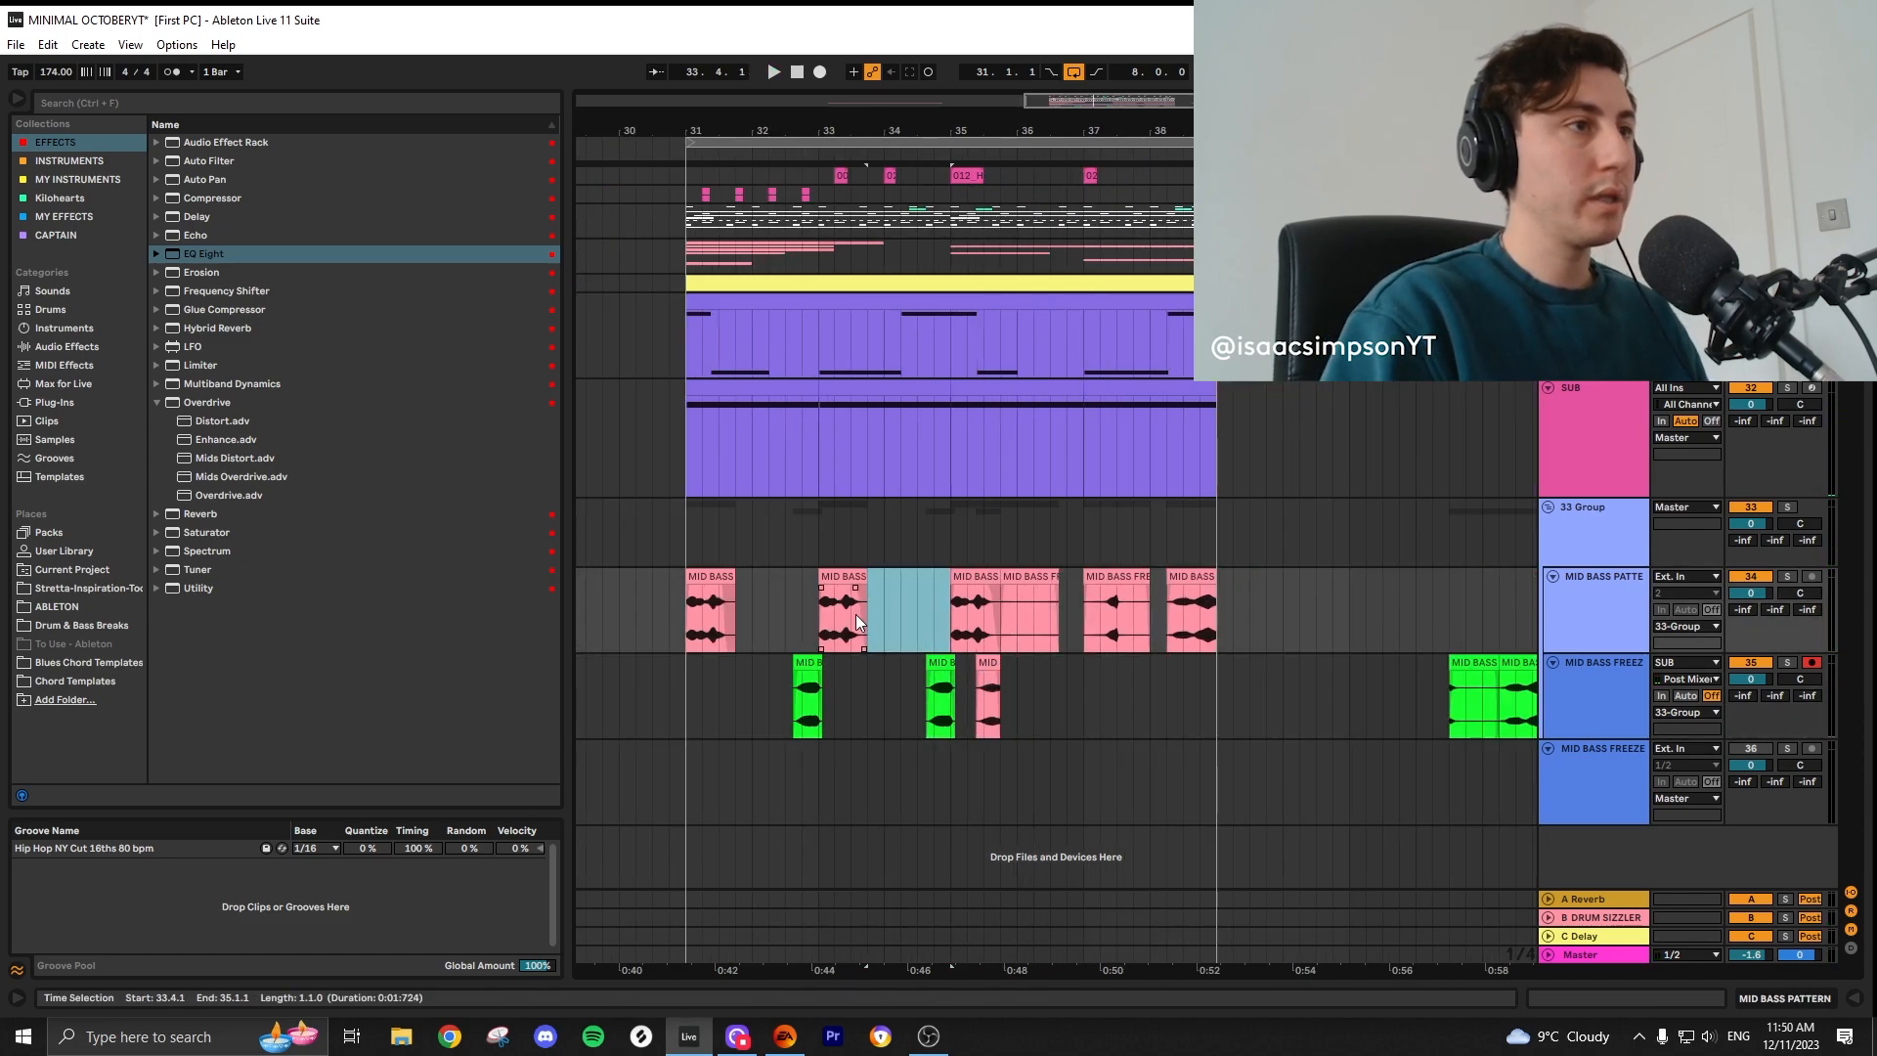
click(915, 618)
key(space)
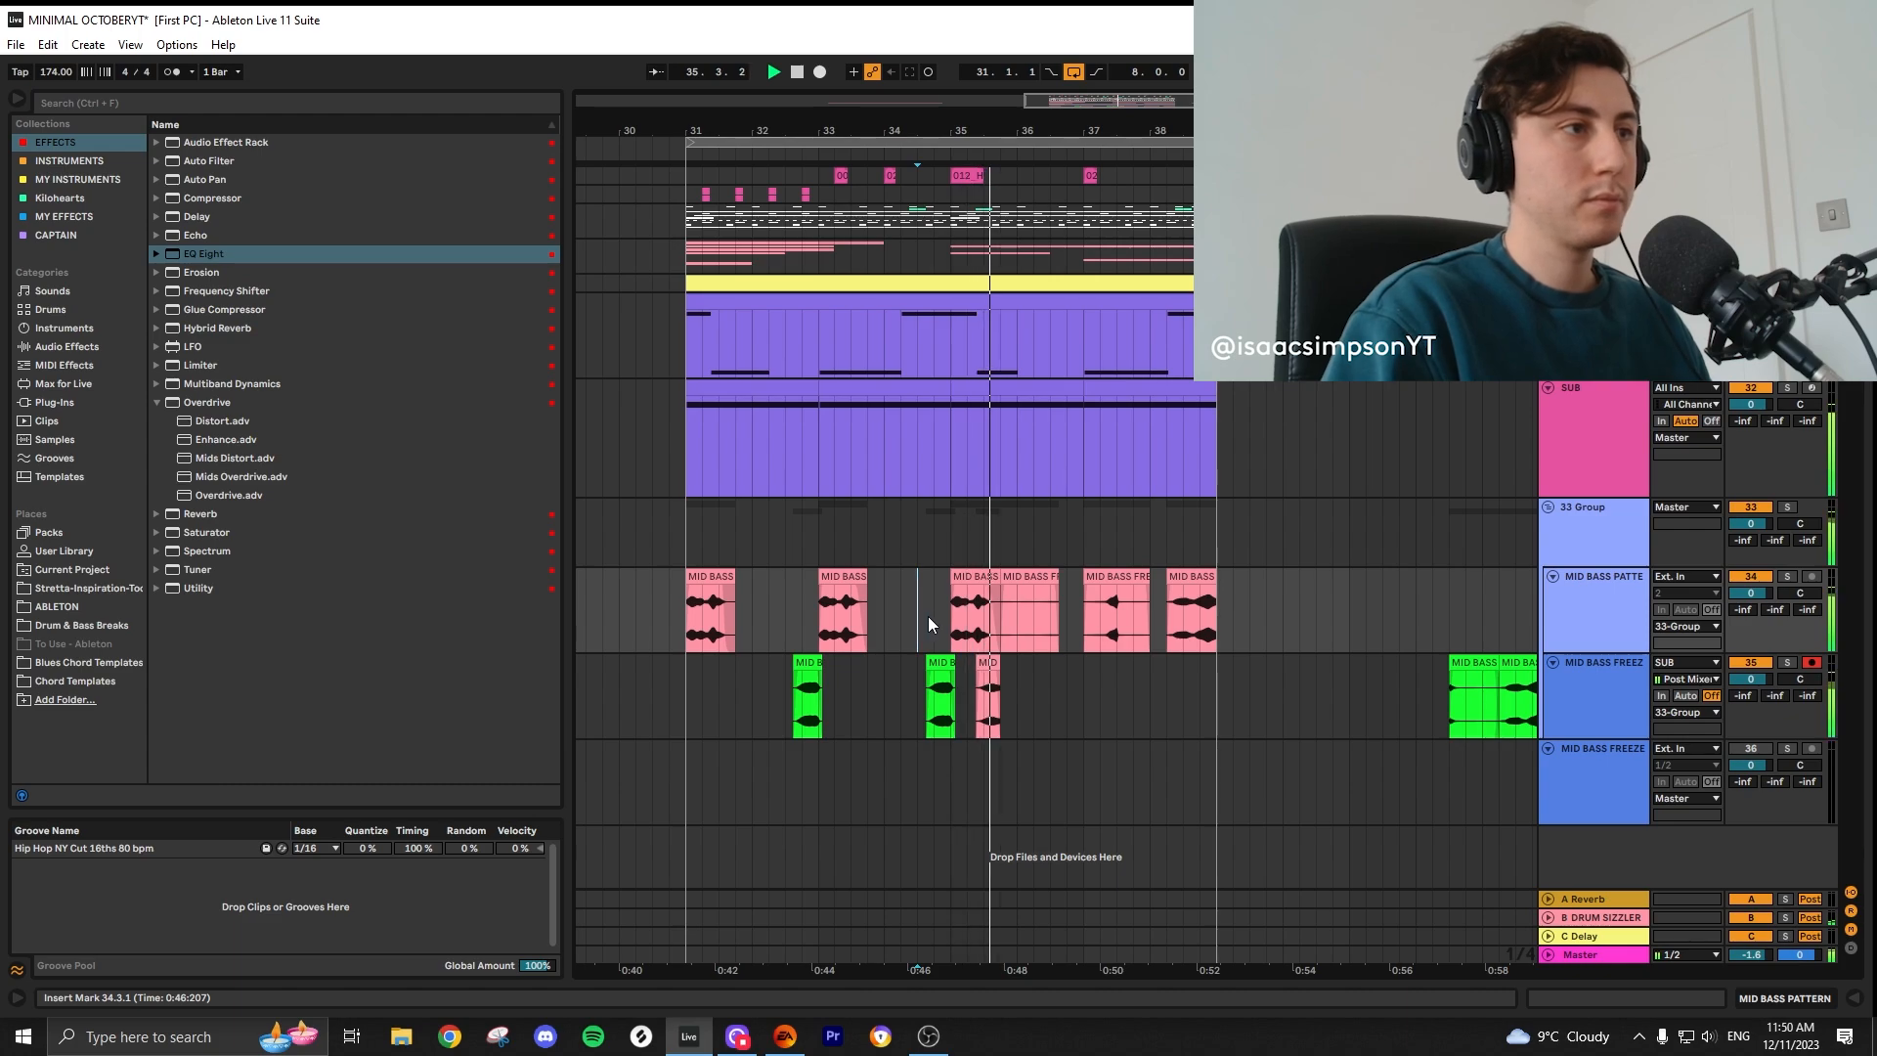
scroll(909, 591, up, 3)
click(904, 577)
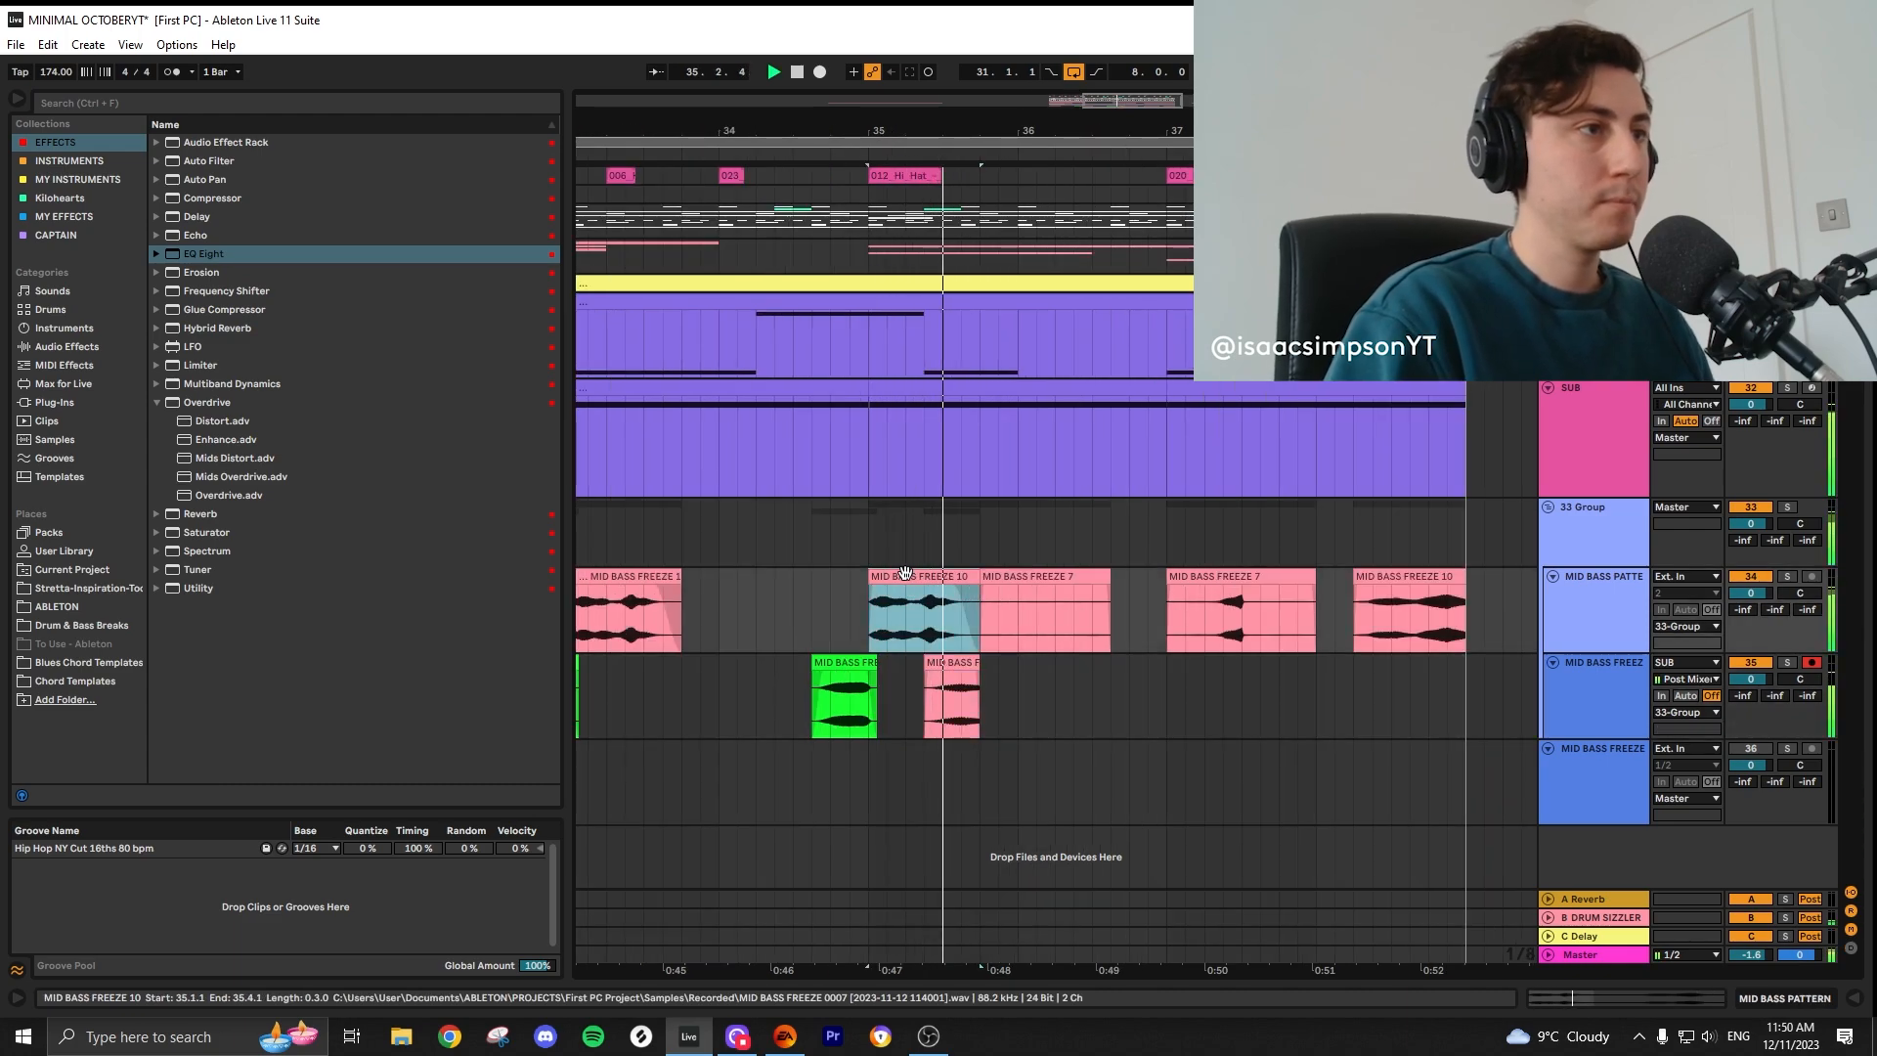
scroll(1085, 594, down, 3)
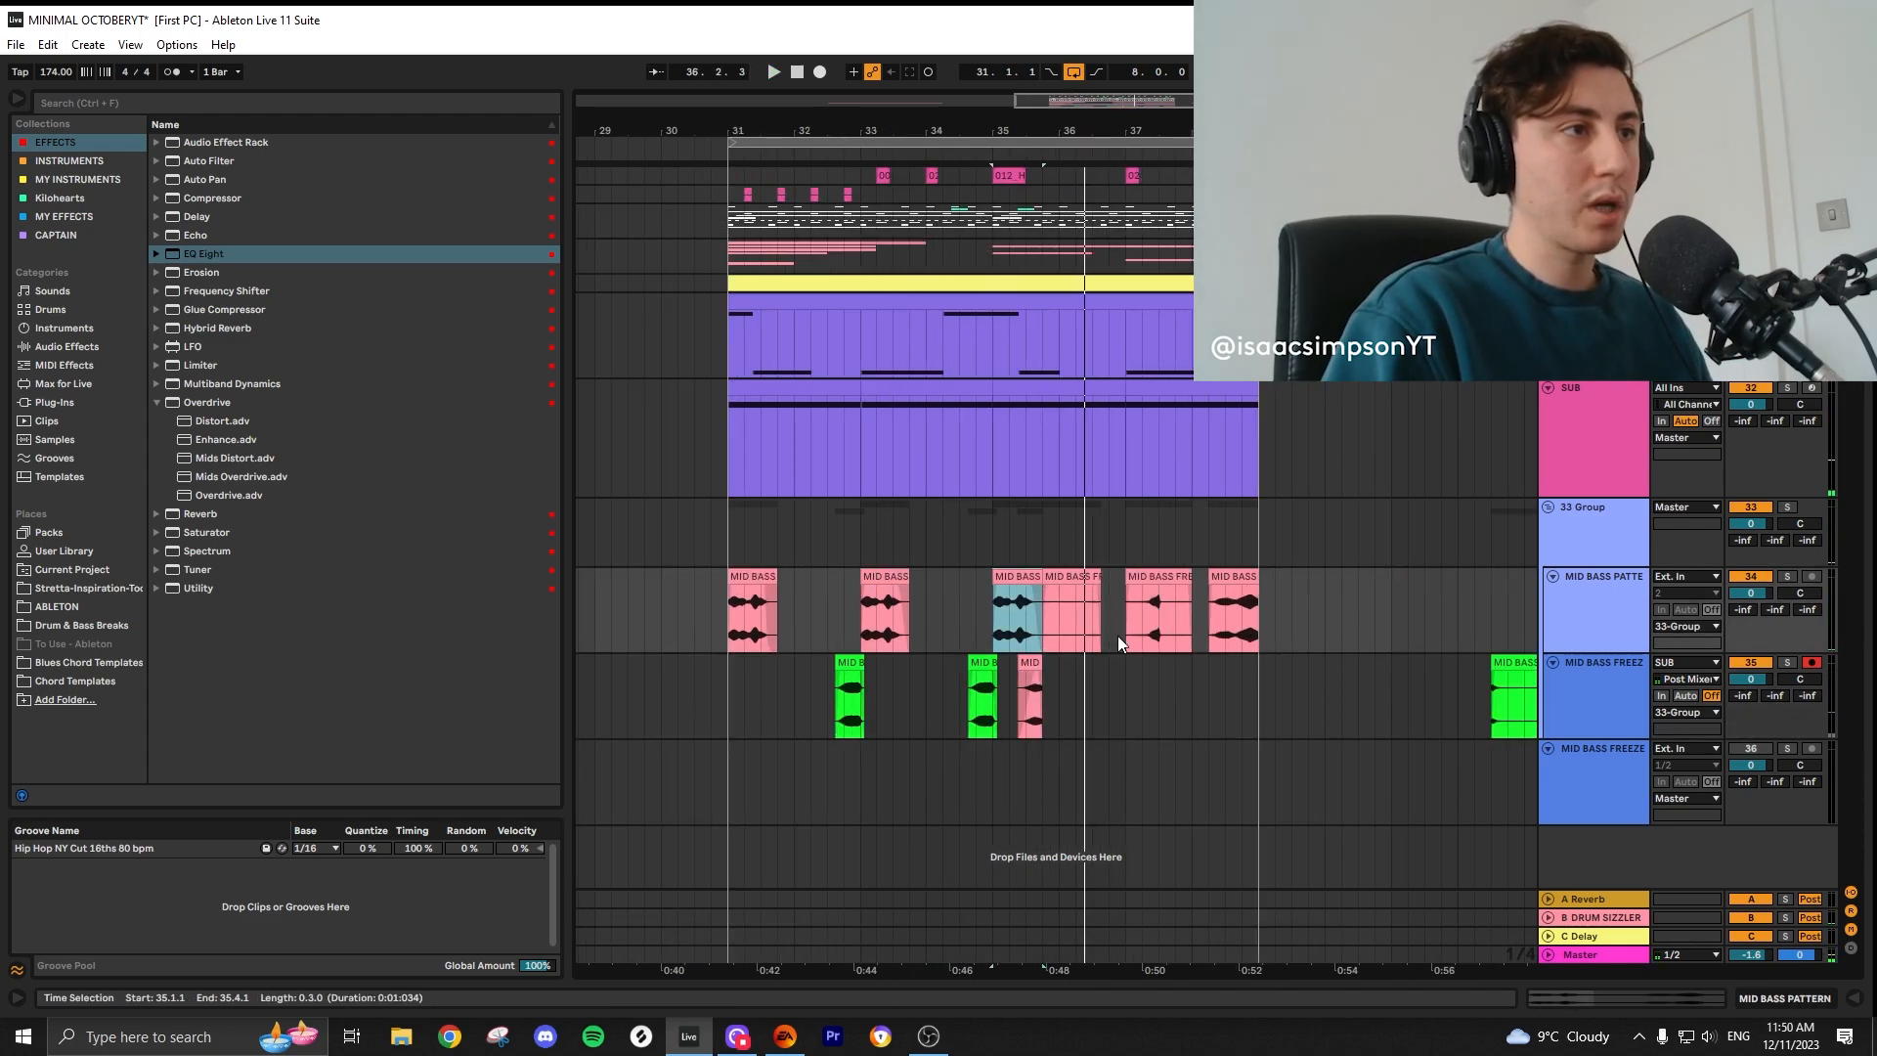
key(space)
Step: Audition the green MID BASS FREEZE 9, 12 and 10 clips, and split MID BASS FREEZE 9 at 54.4.1
scroll(1330, 675, down, 4)
scroll(1288, 696, up, 2)
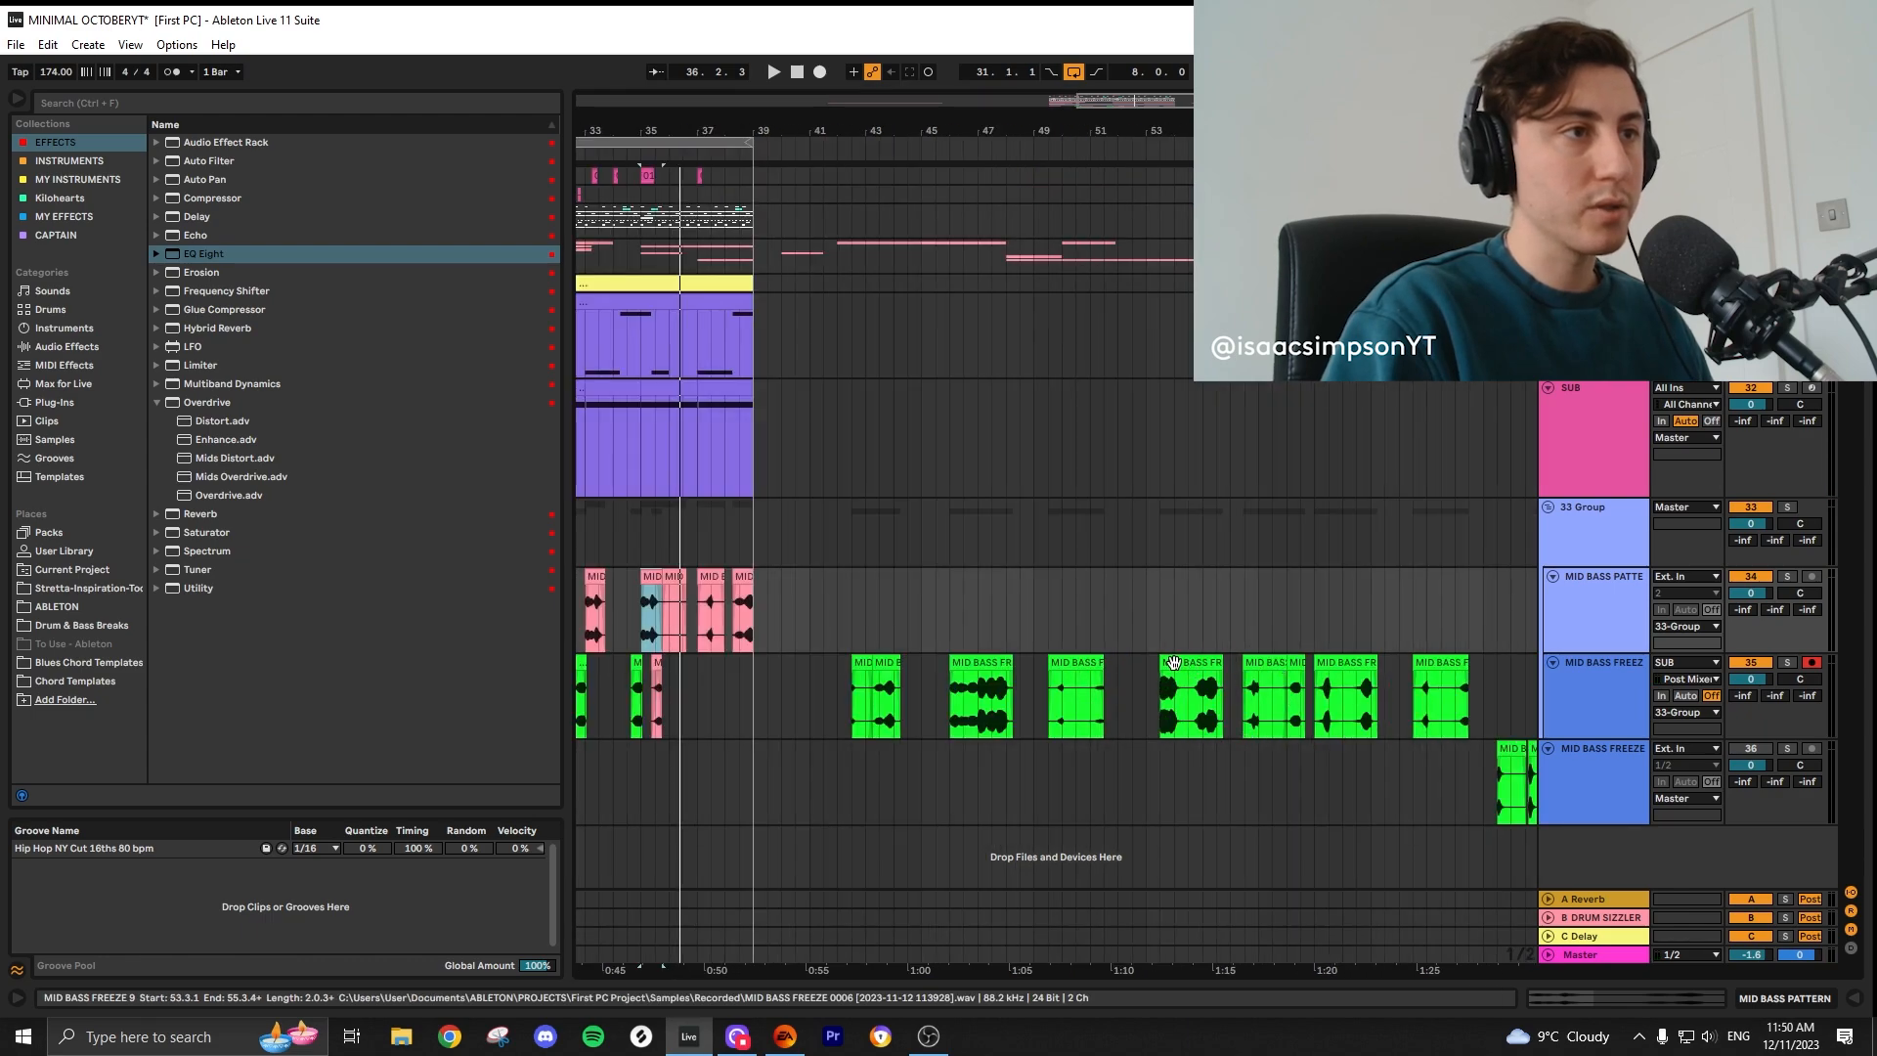
click(1173, 663)
click(986, 659)
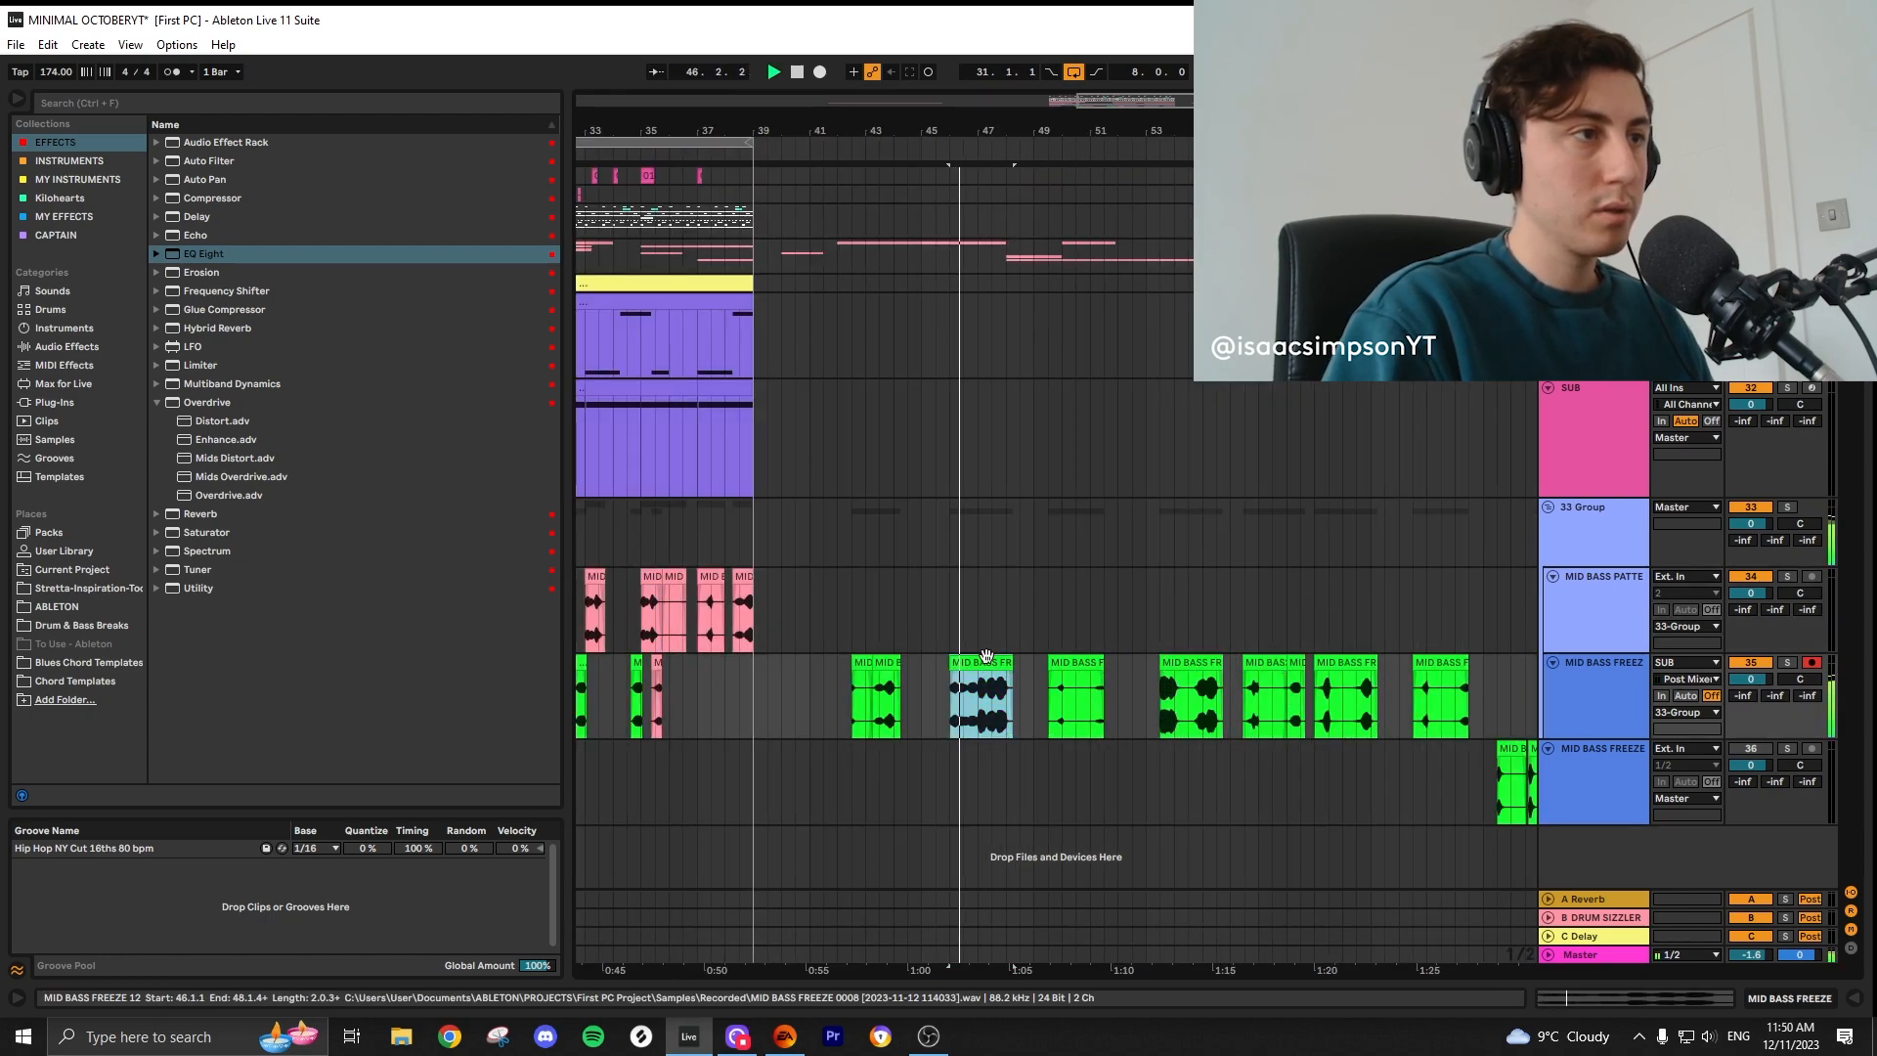
click(886, 663)
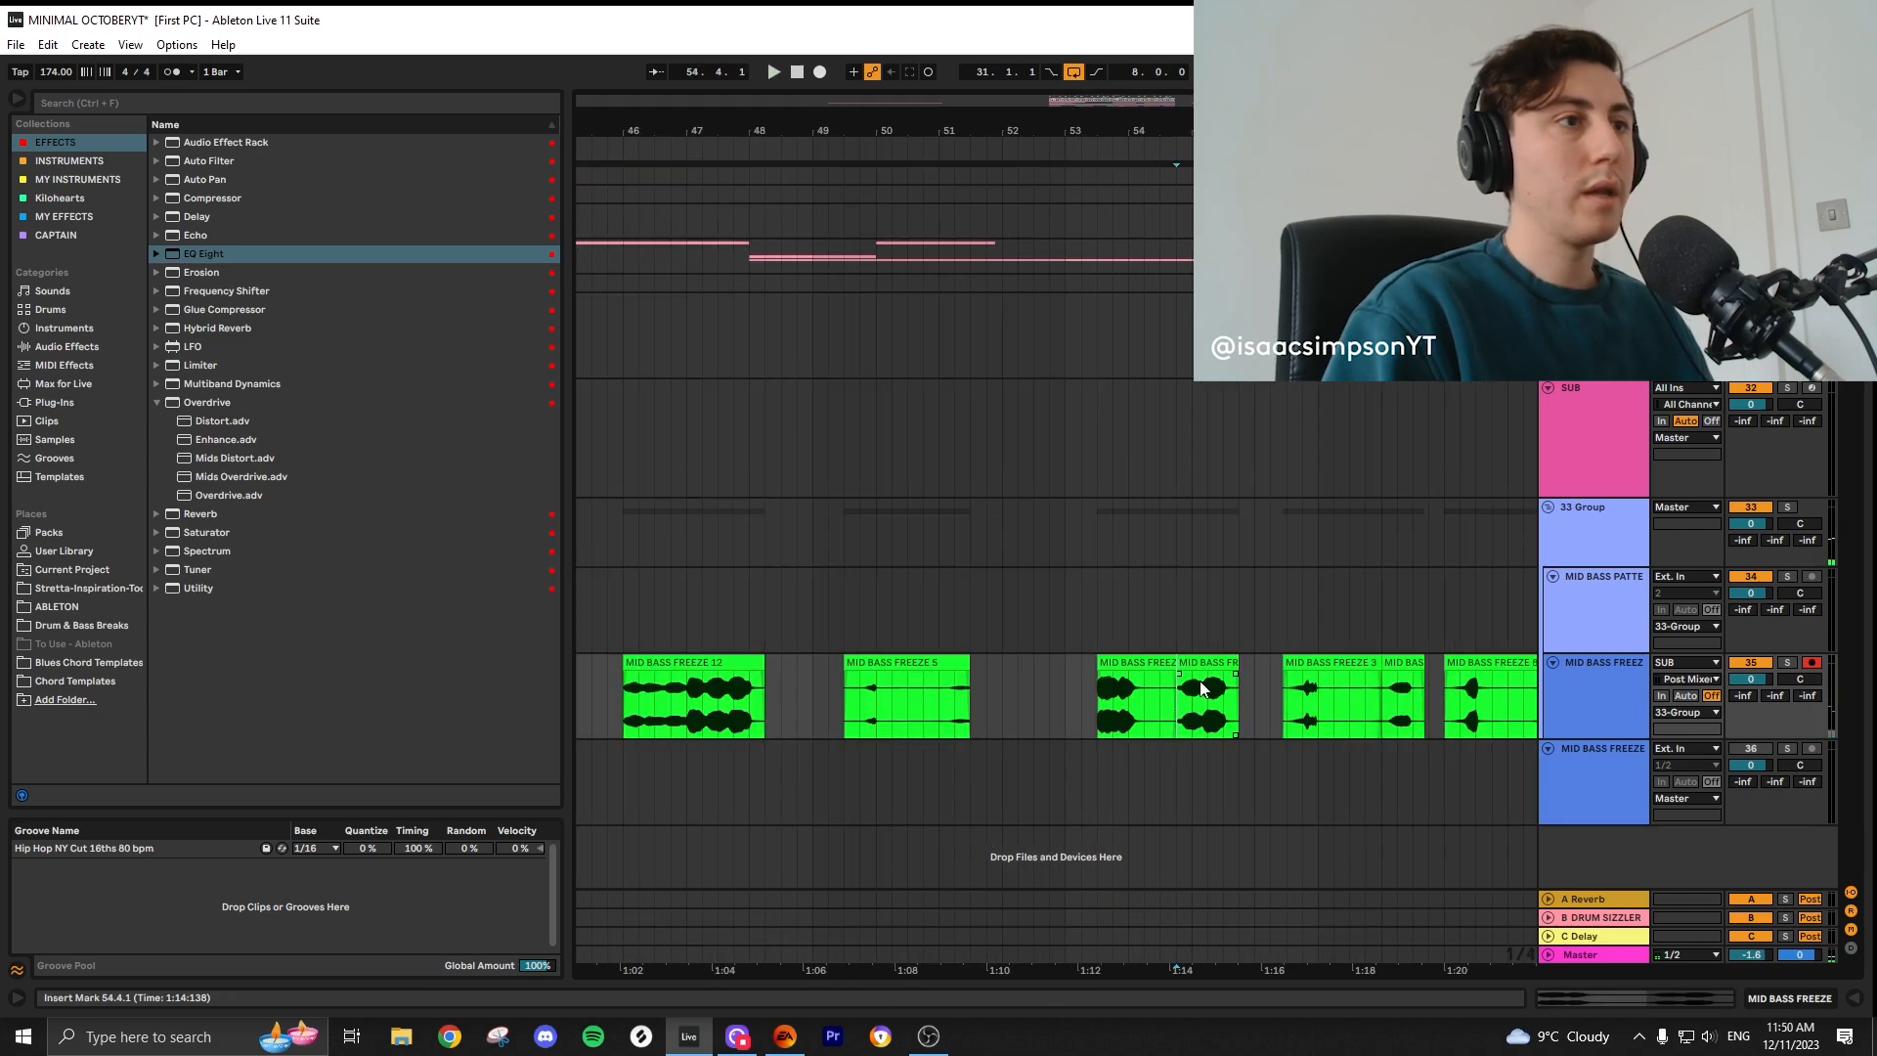
scroll(1200, 689, down, 6)
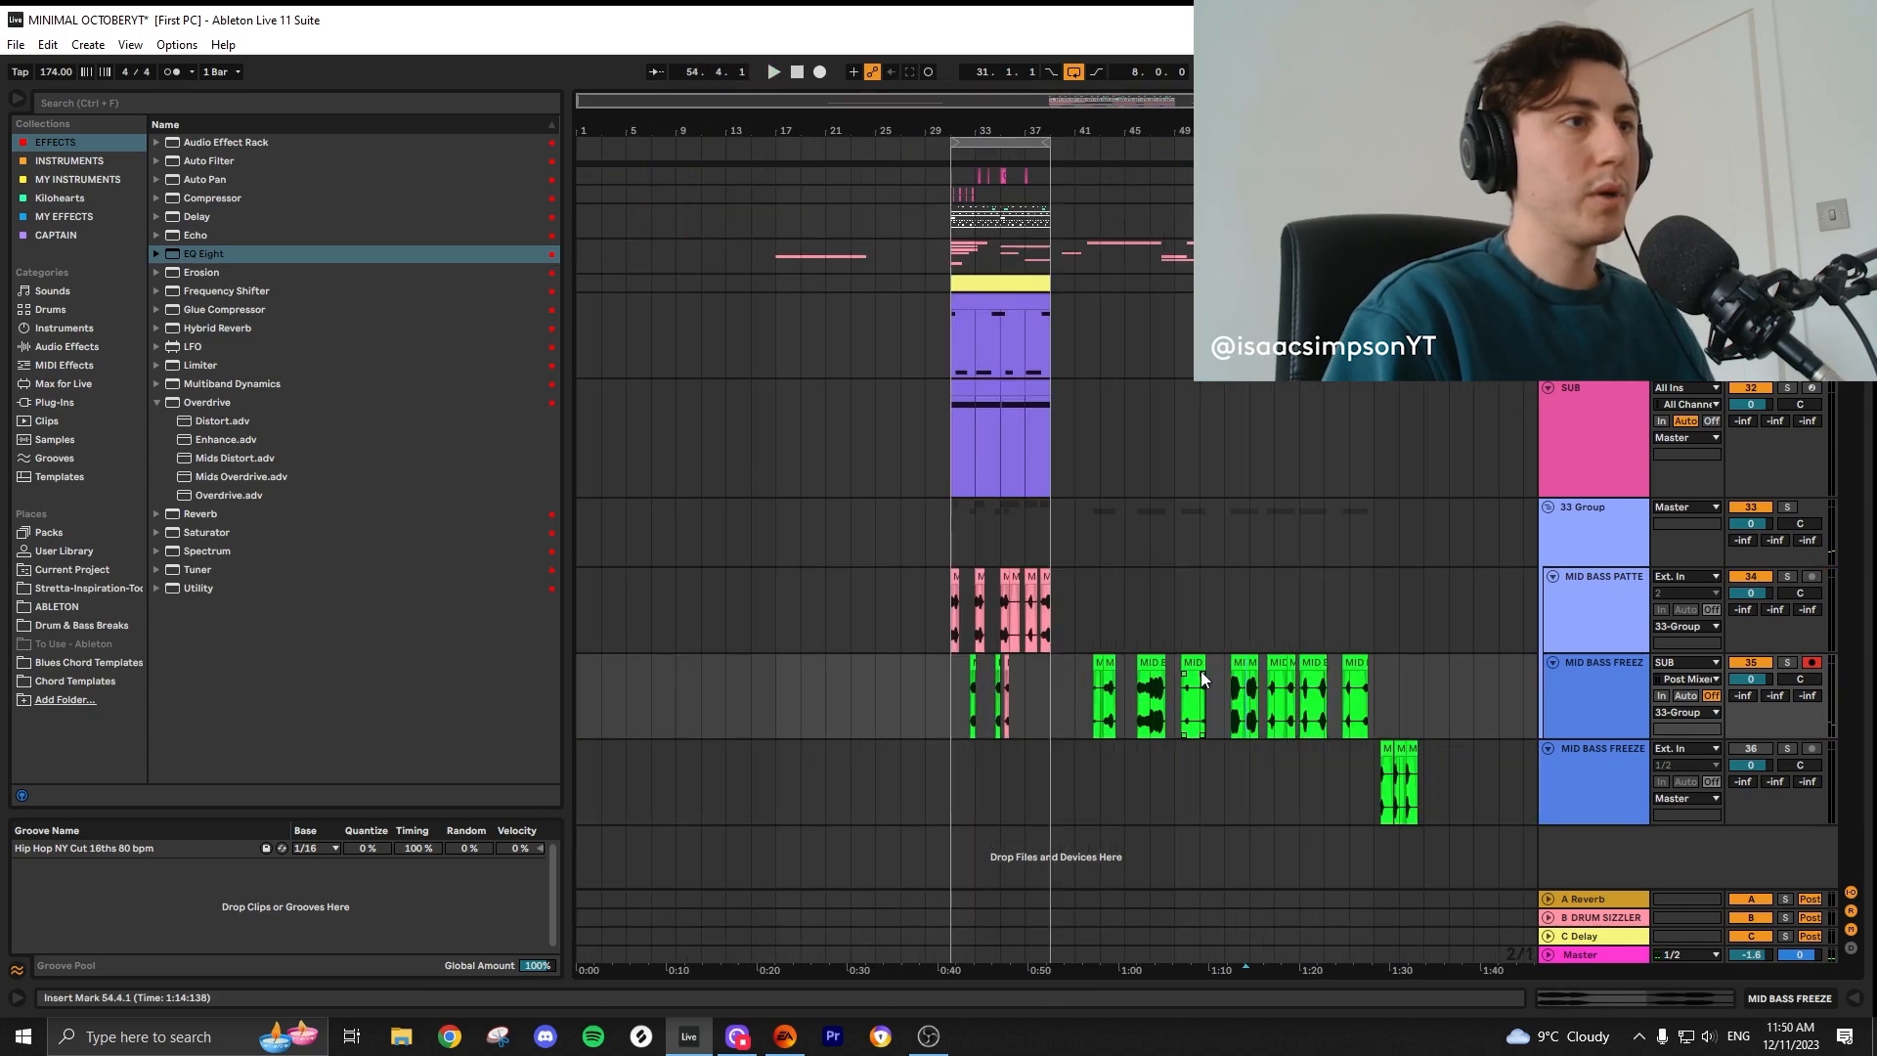
Step: Place a MID BASS FREEZE 9 piece at 35.4 on the MID BASS FREEZE track, and recolour that track's clips from 32.3.3 to 37.2 pink
drag(1260, 665, 1155, 668)
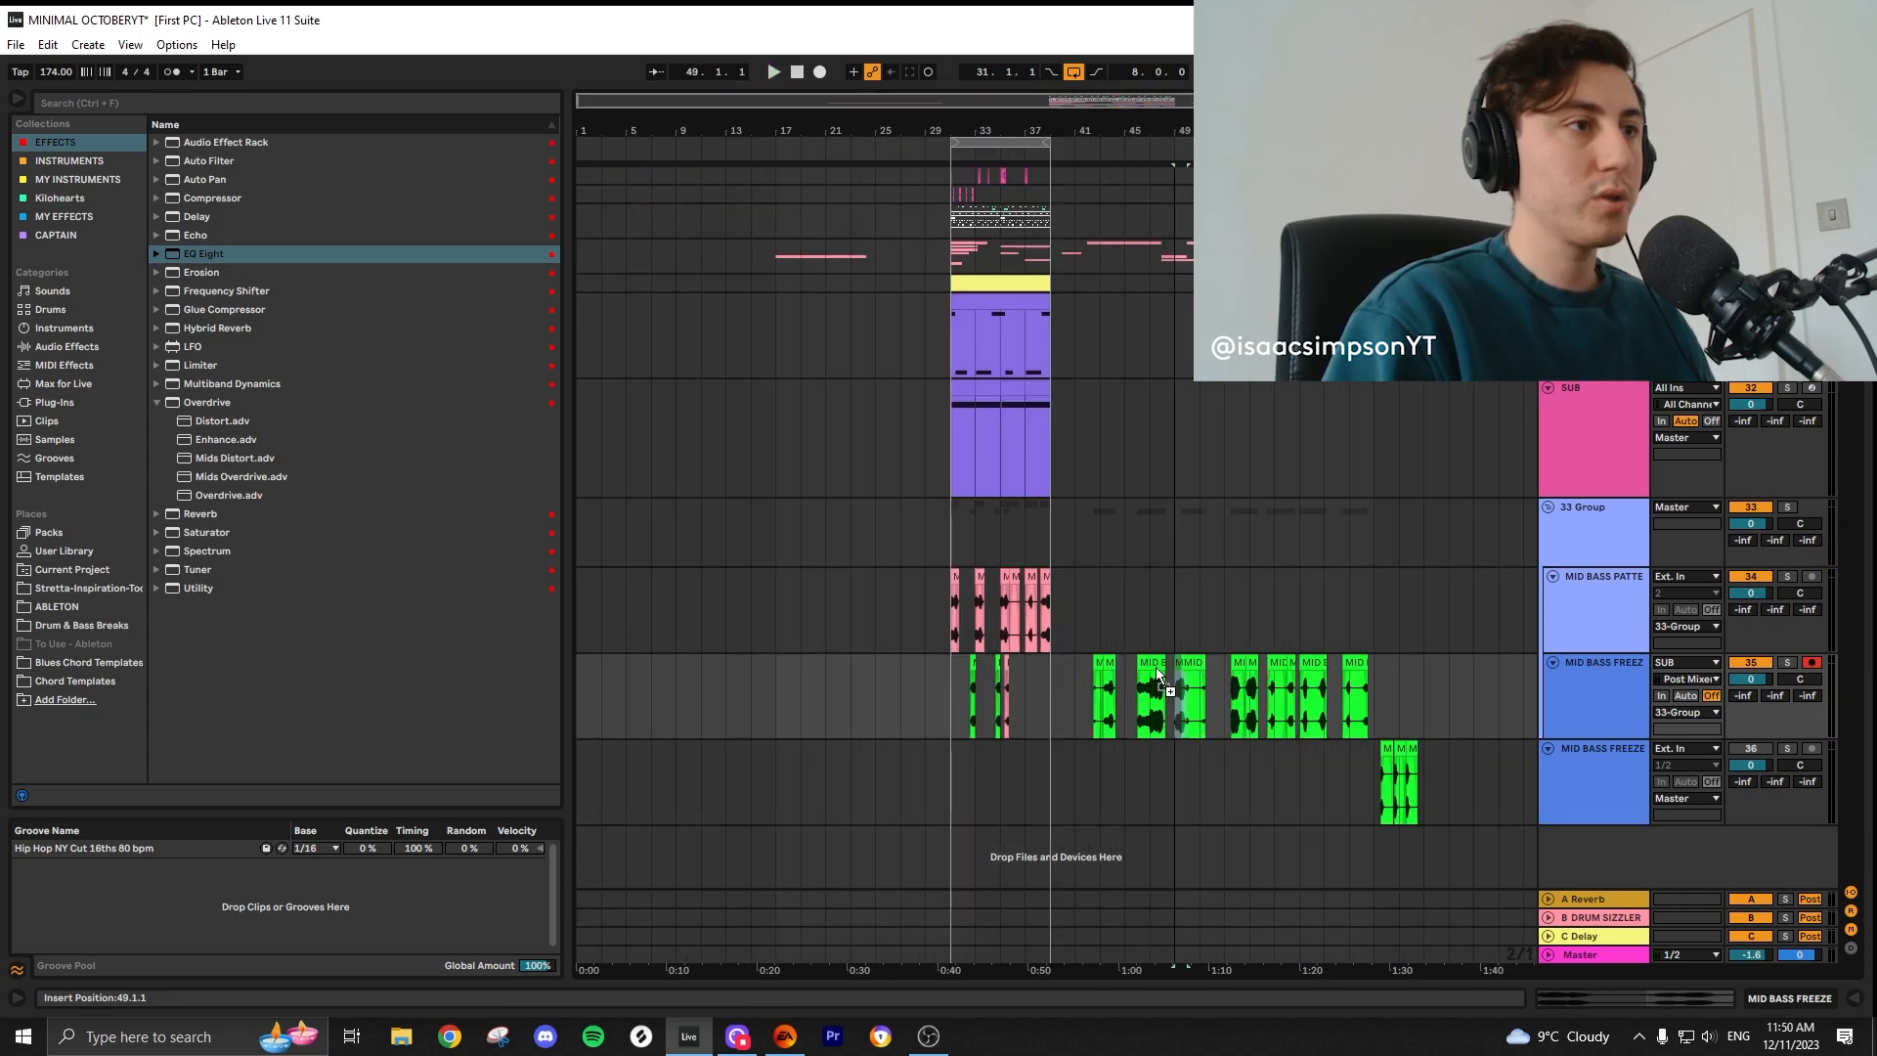
scroll(1035, 688, up, 5)
drag(1022, 673, 729, 689)
right_click(729, 689)
click(766, 595)
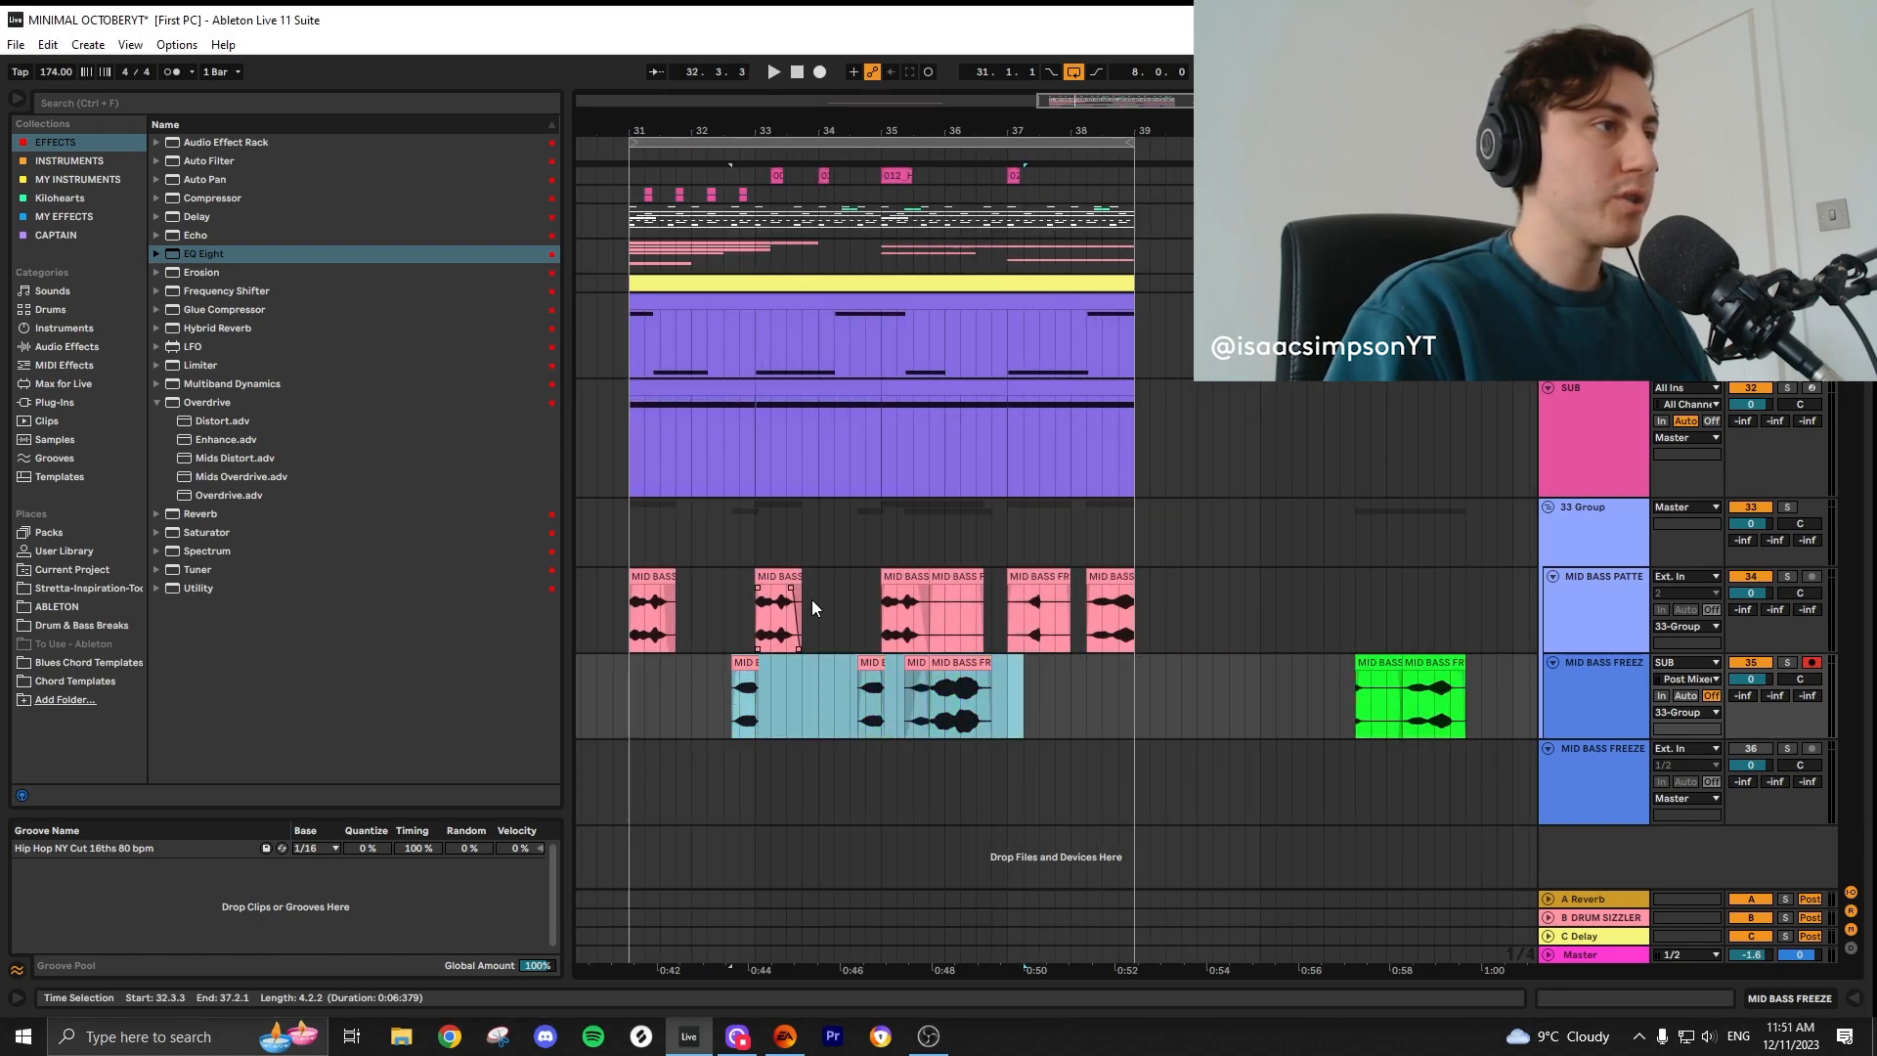
Step: Play the combined mid-bass pattern through bars 35 and 36, stop it and view the whole loop
click(1197, 694)
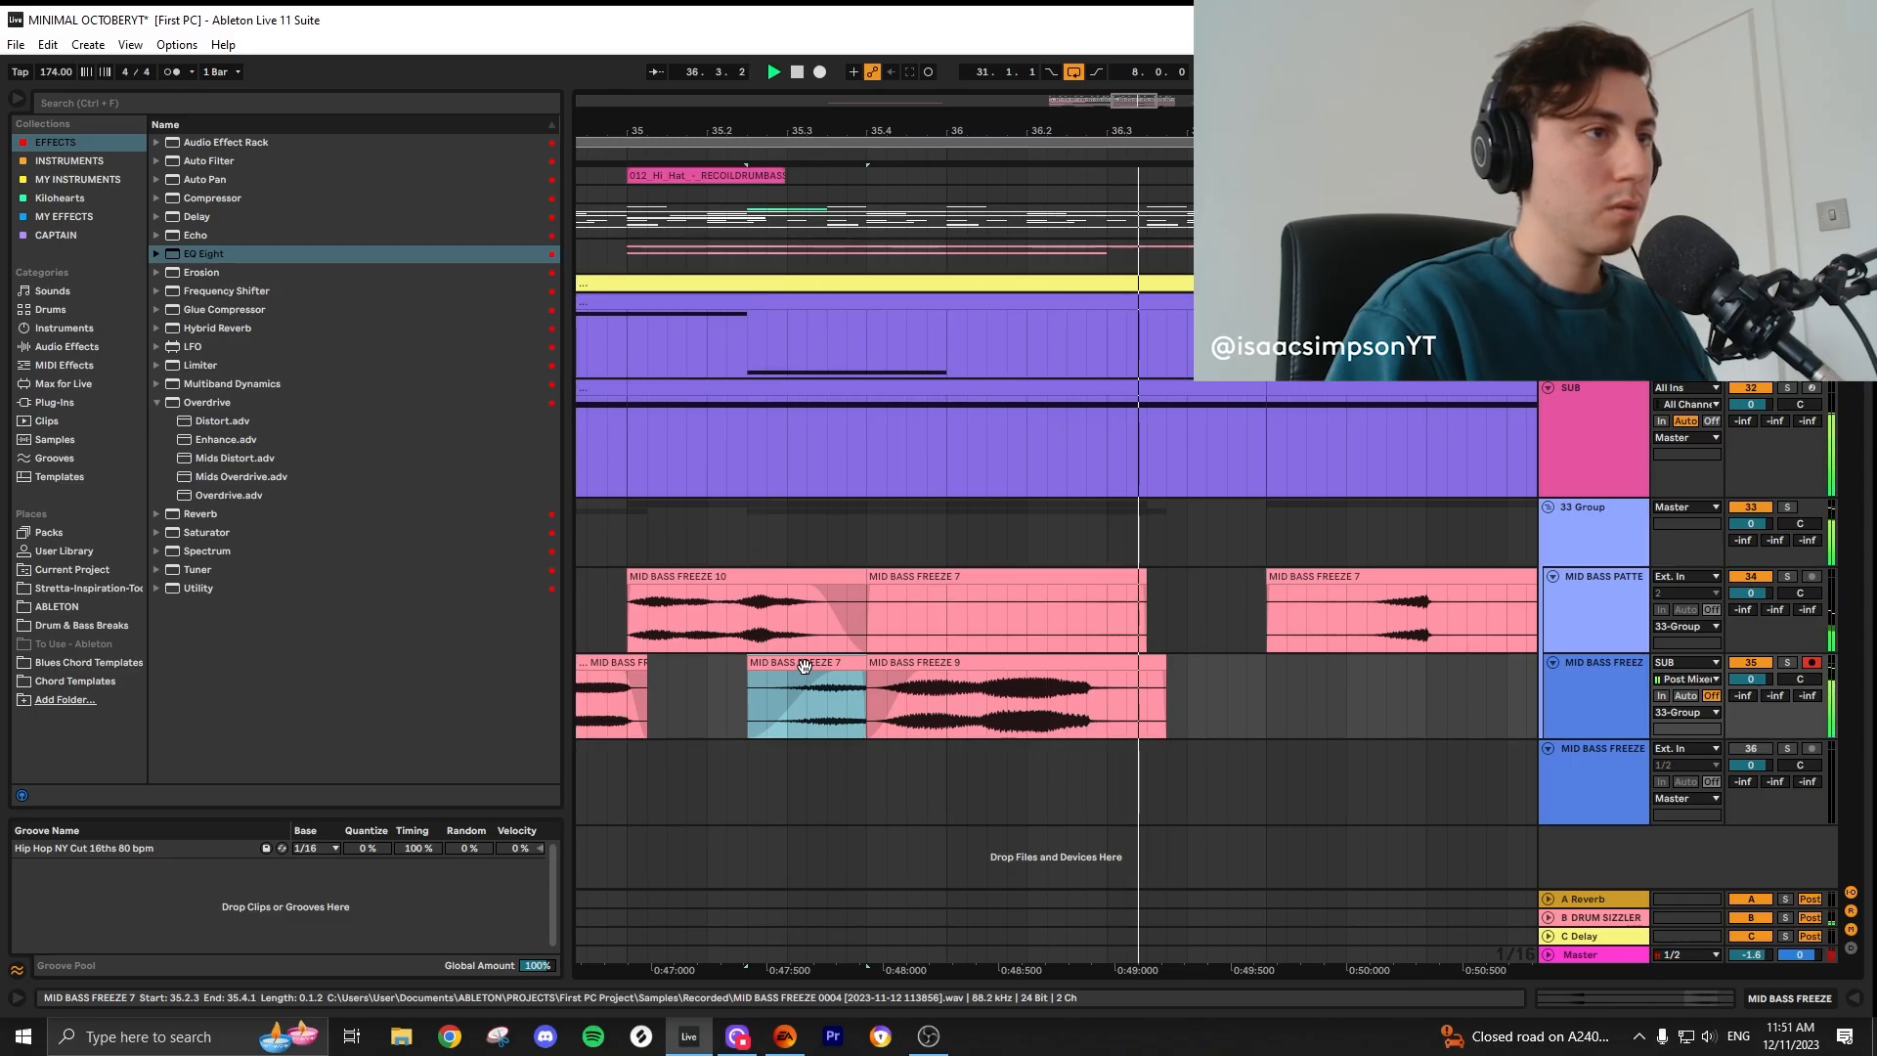
key(space)
drag(1094, 131, 1093, 53)
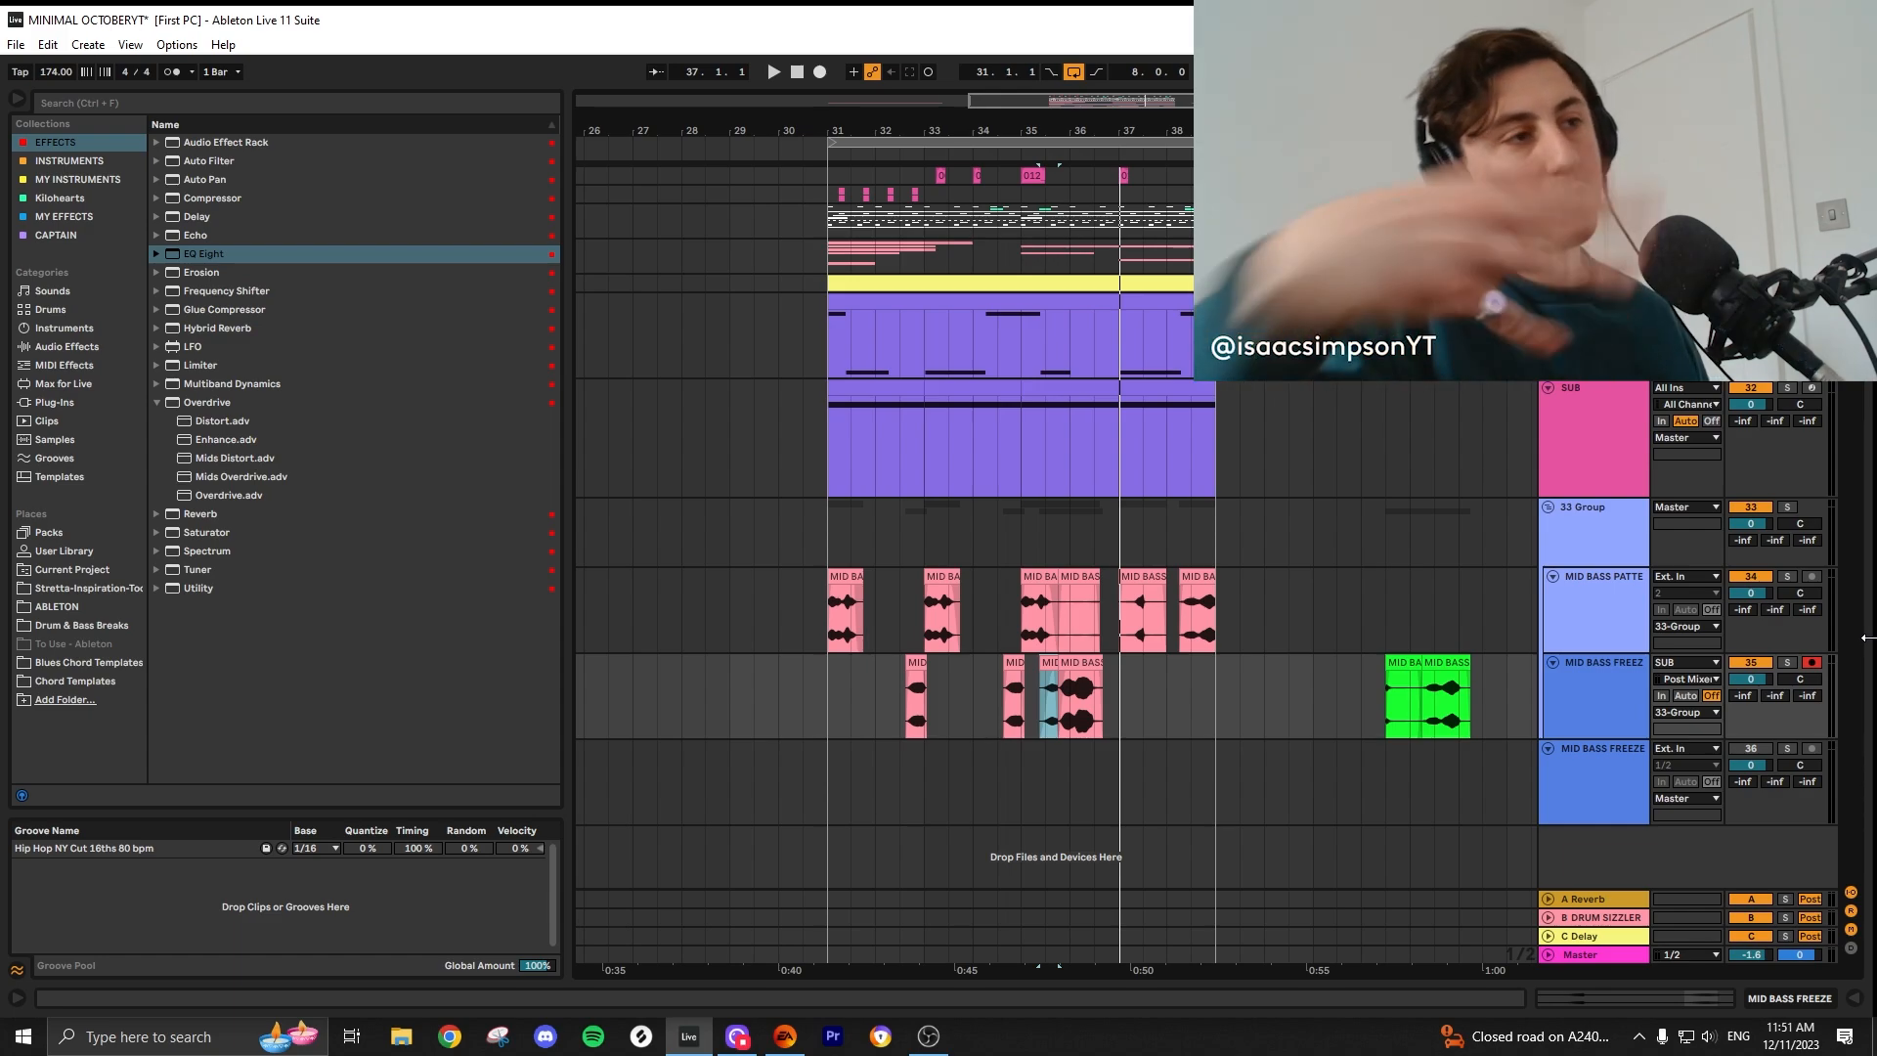
Step: Play the mid-bass pattern from bar 31 through bar 36, and stop it
click(845, 610)
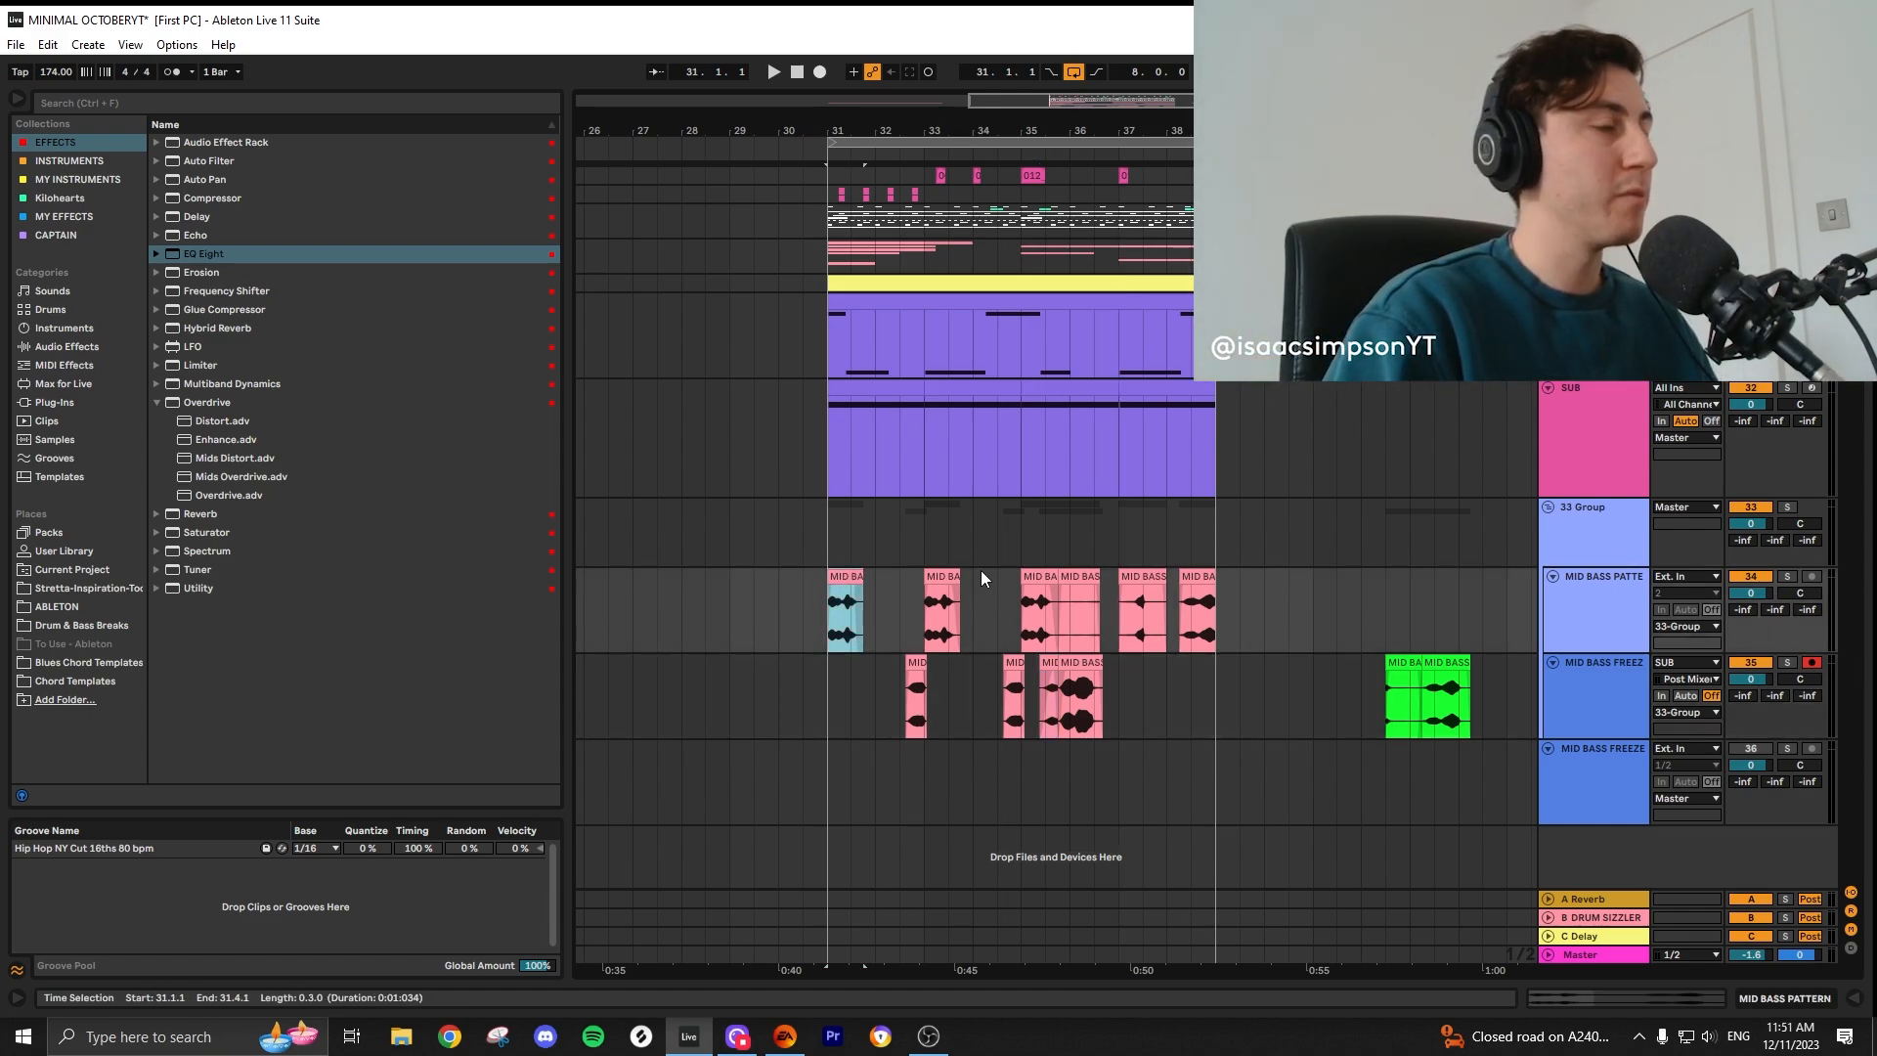
key(space)
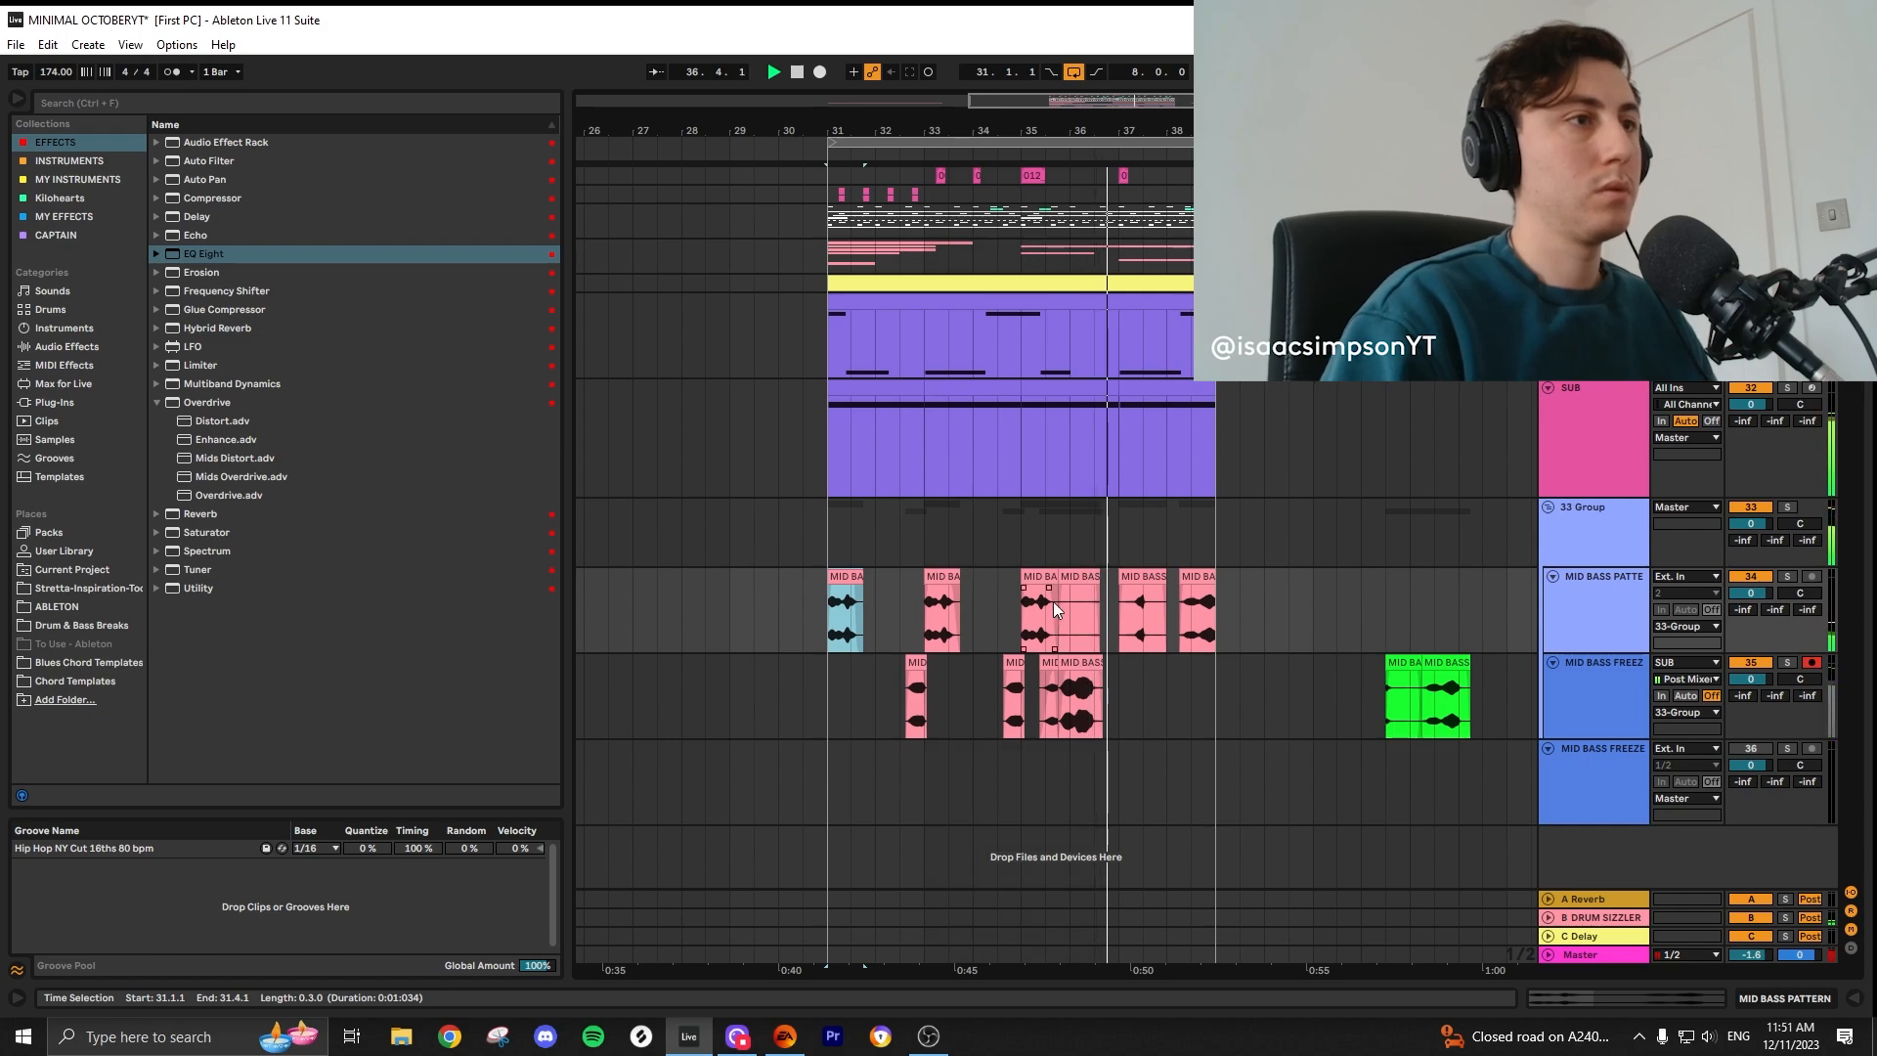
key(space)
scroll(1090, 689, left, 1)
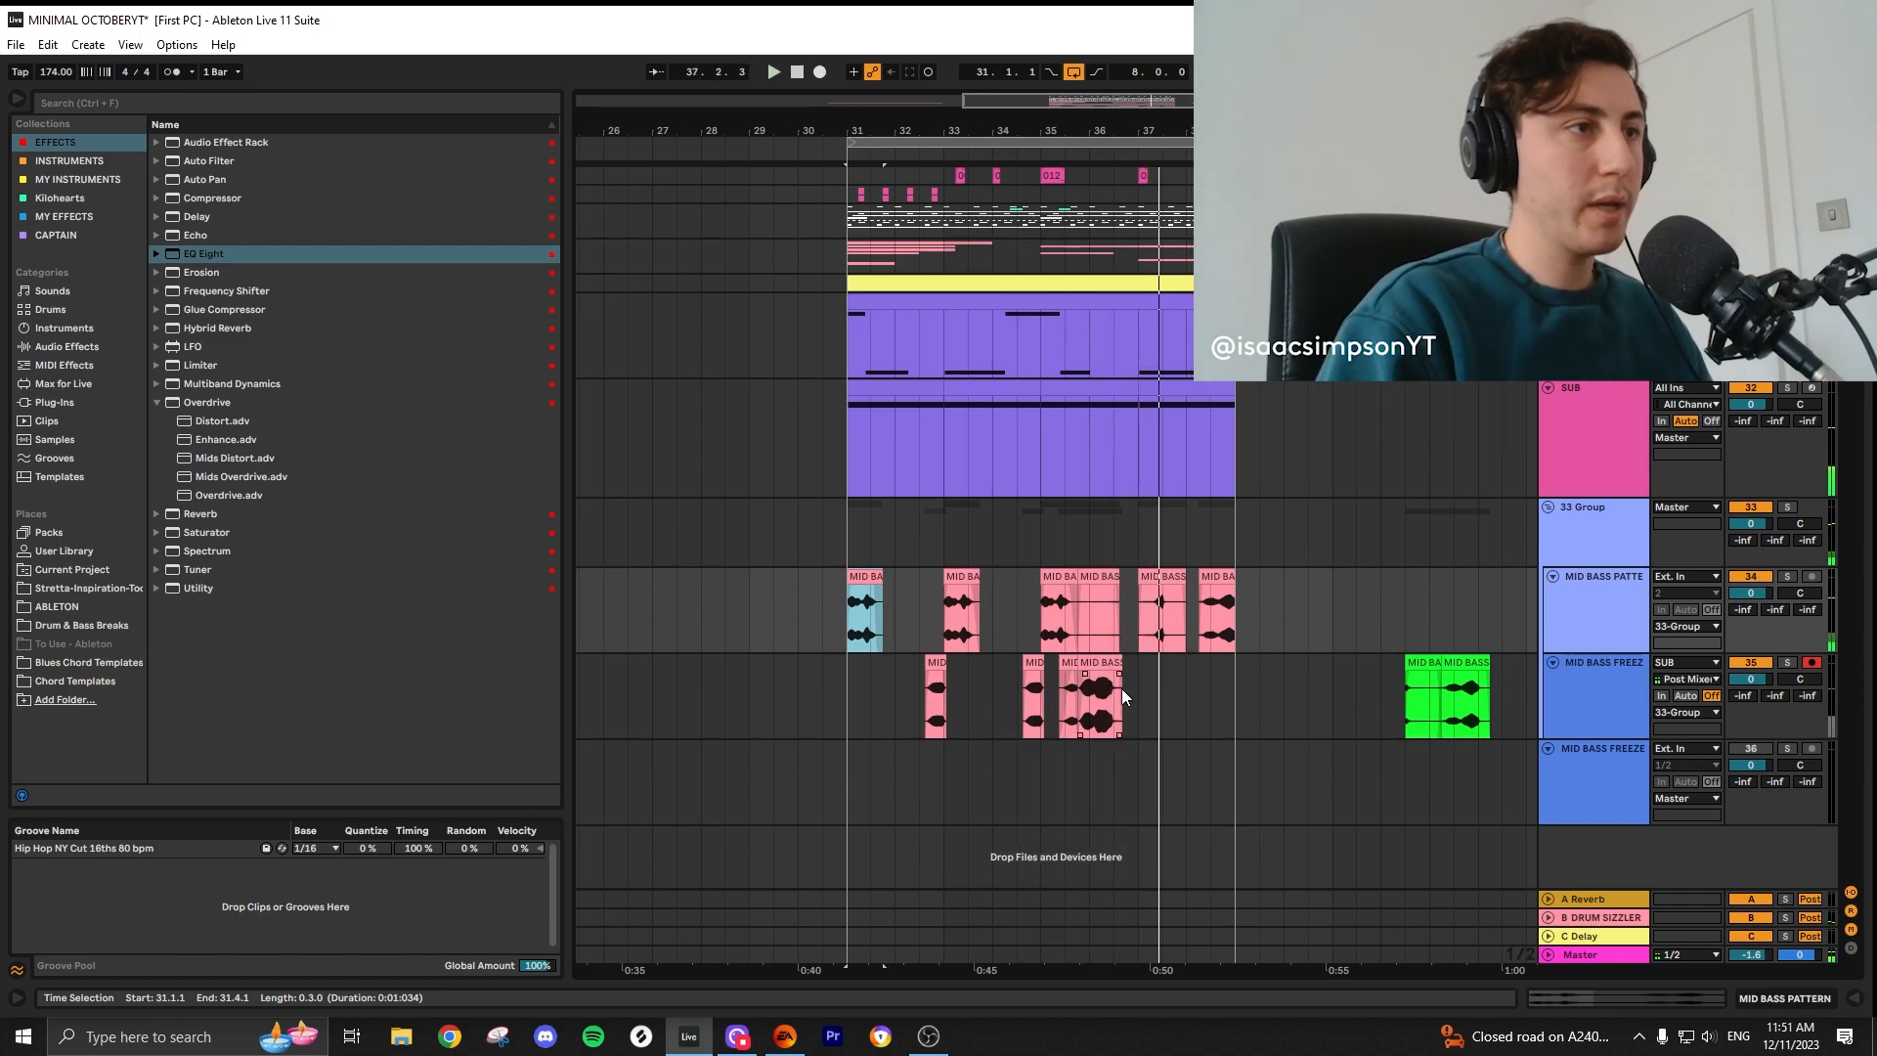
Step: Move the last MID BASS FREEZE 10 clip of the MID BASS PATTERN track to 33.4 on the lowest MID BASS FREEZE track
scroll(1123, 688, up, 3)
click(989, 585)
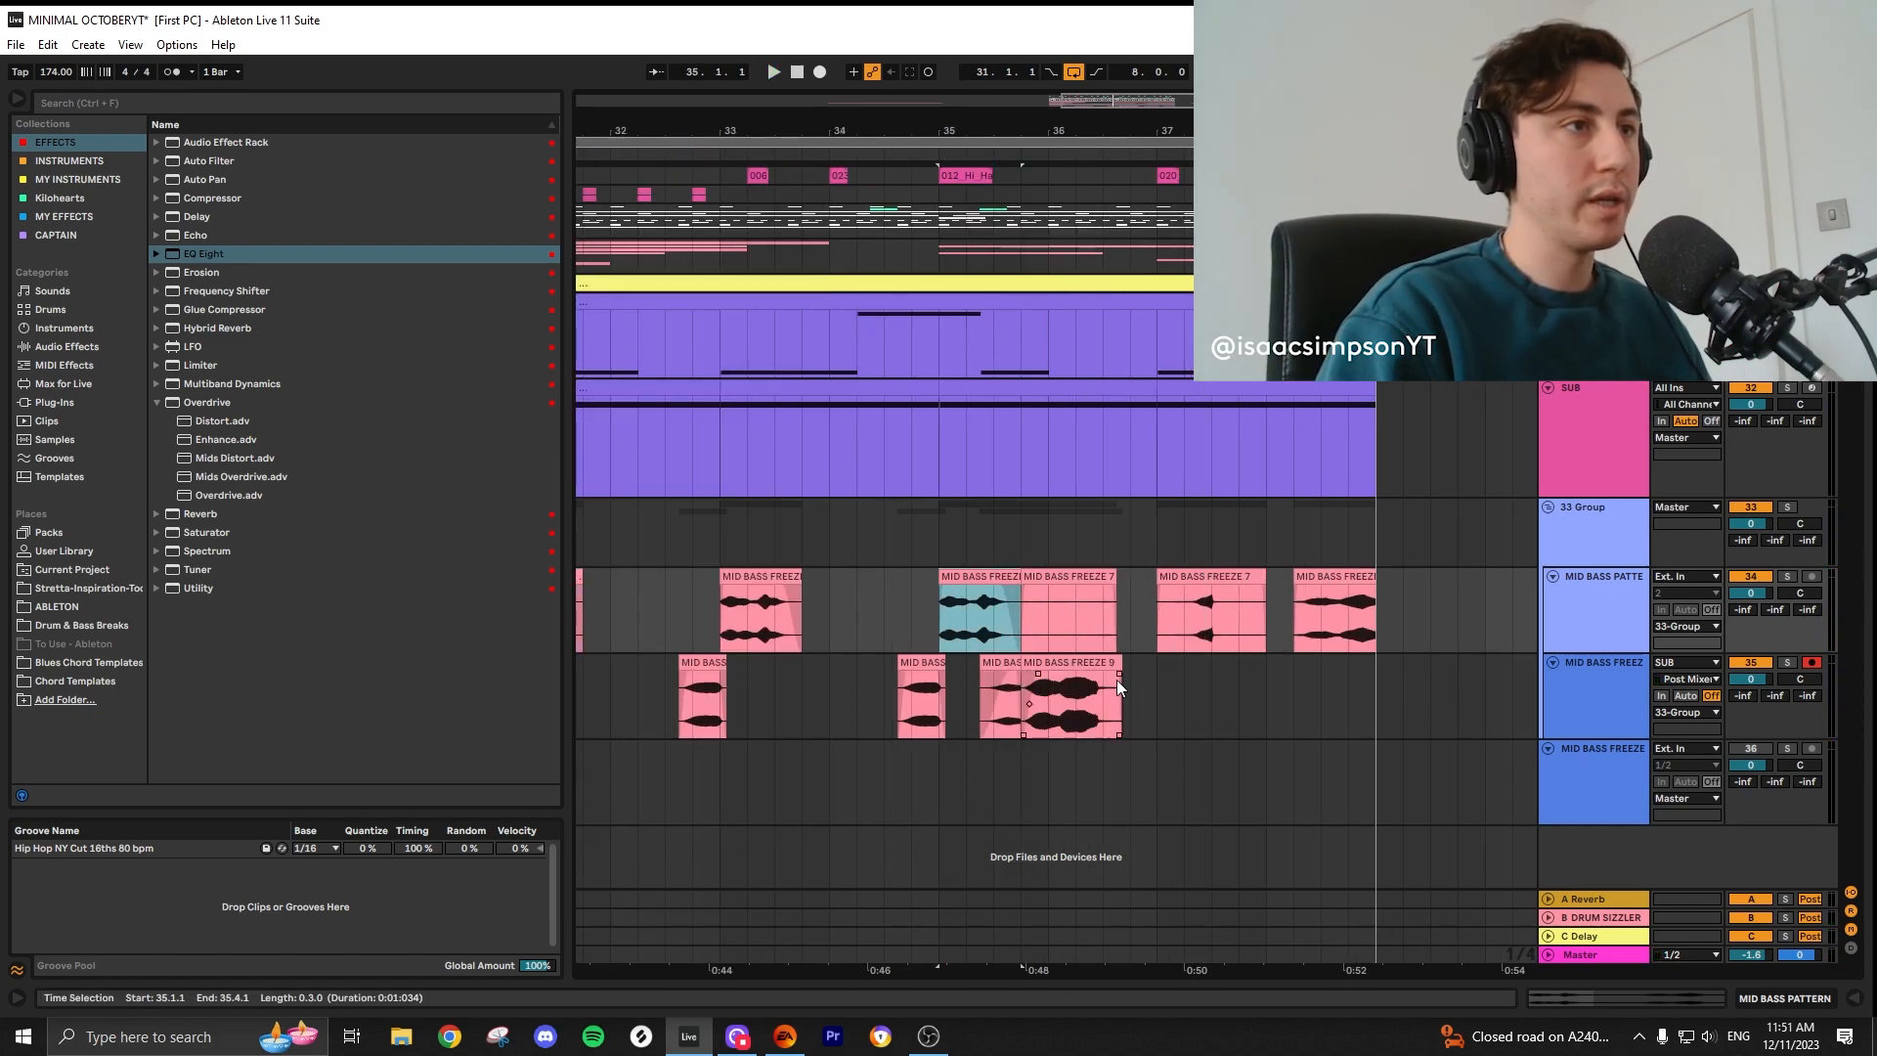
drag(1332, 577, 839, 749)
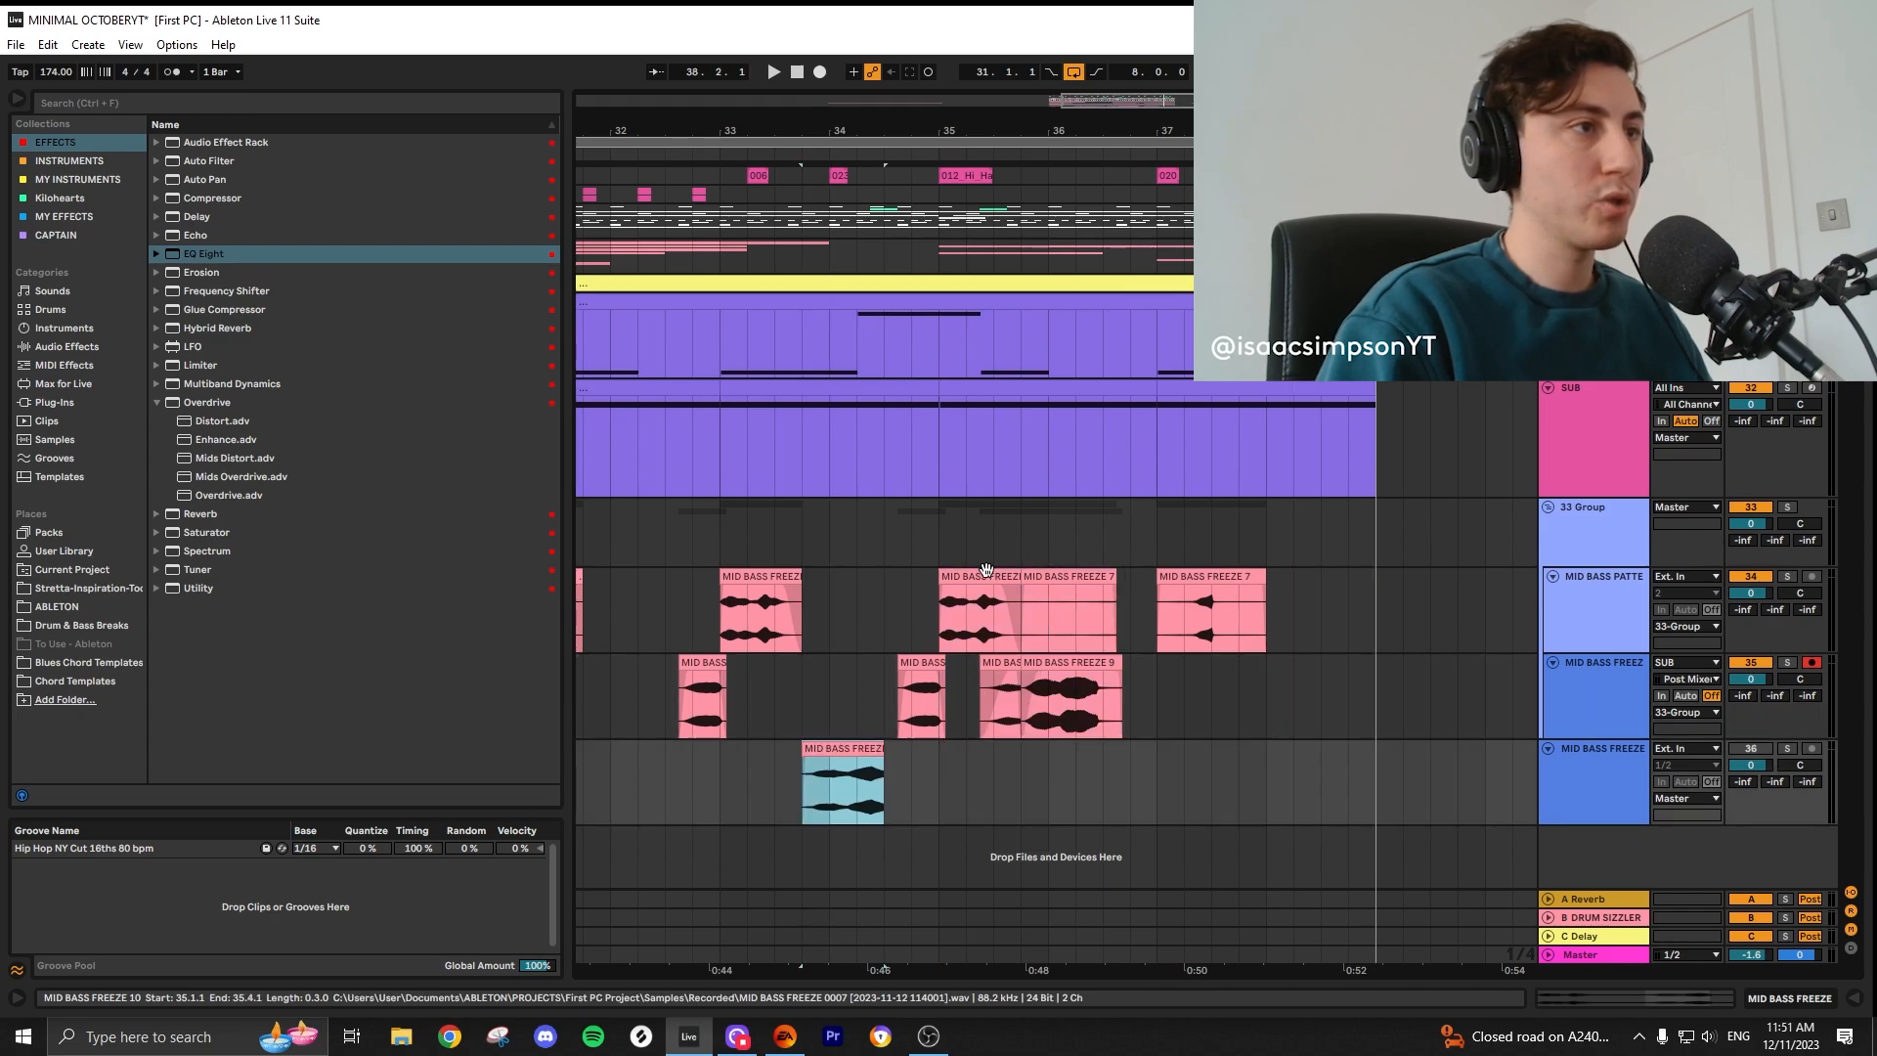
Step: Shift the mid-bass pieces of bars 35 and 36 to bar 37 on both tracks, and delete the MID BASS FREEZE 7 piece at 37.4
drag(946, 600, 1081, 664)
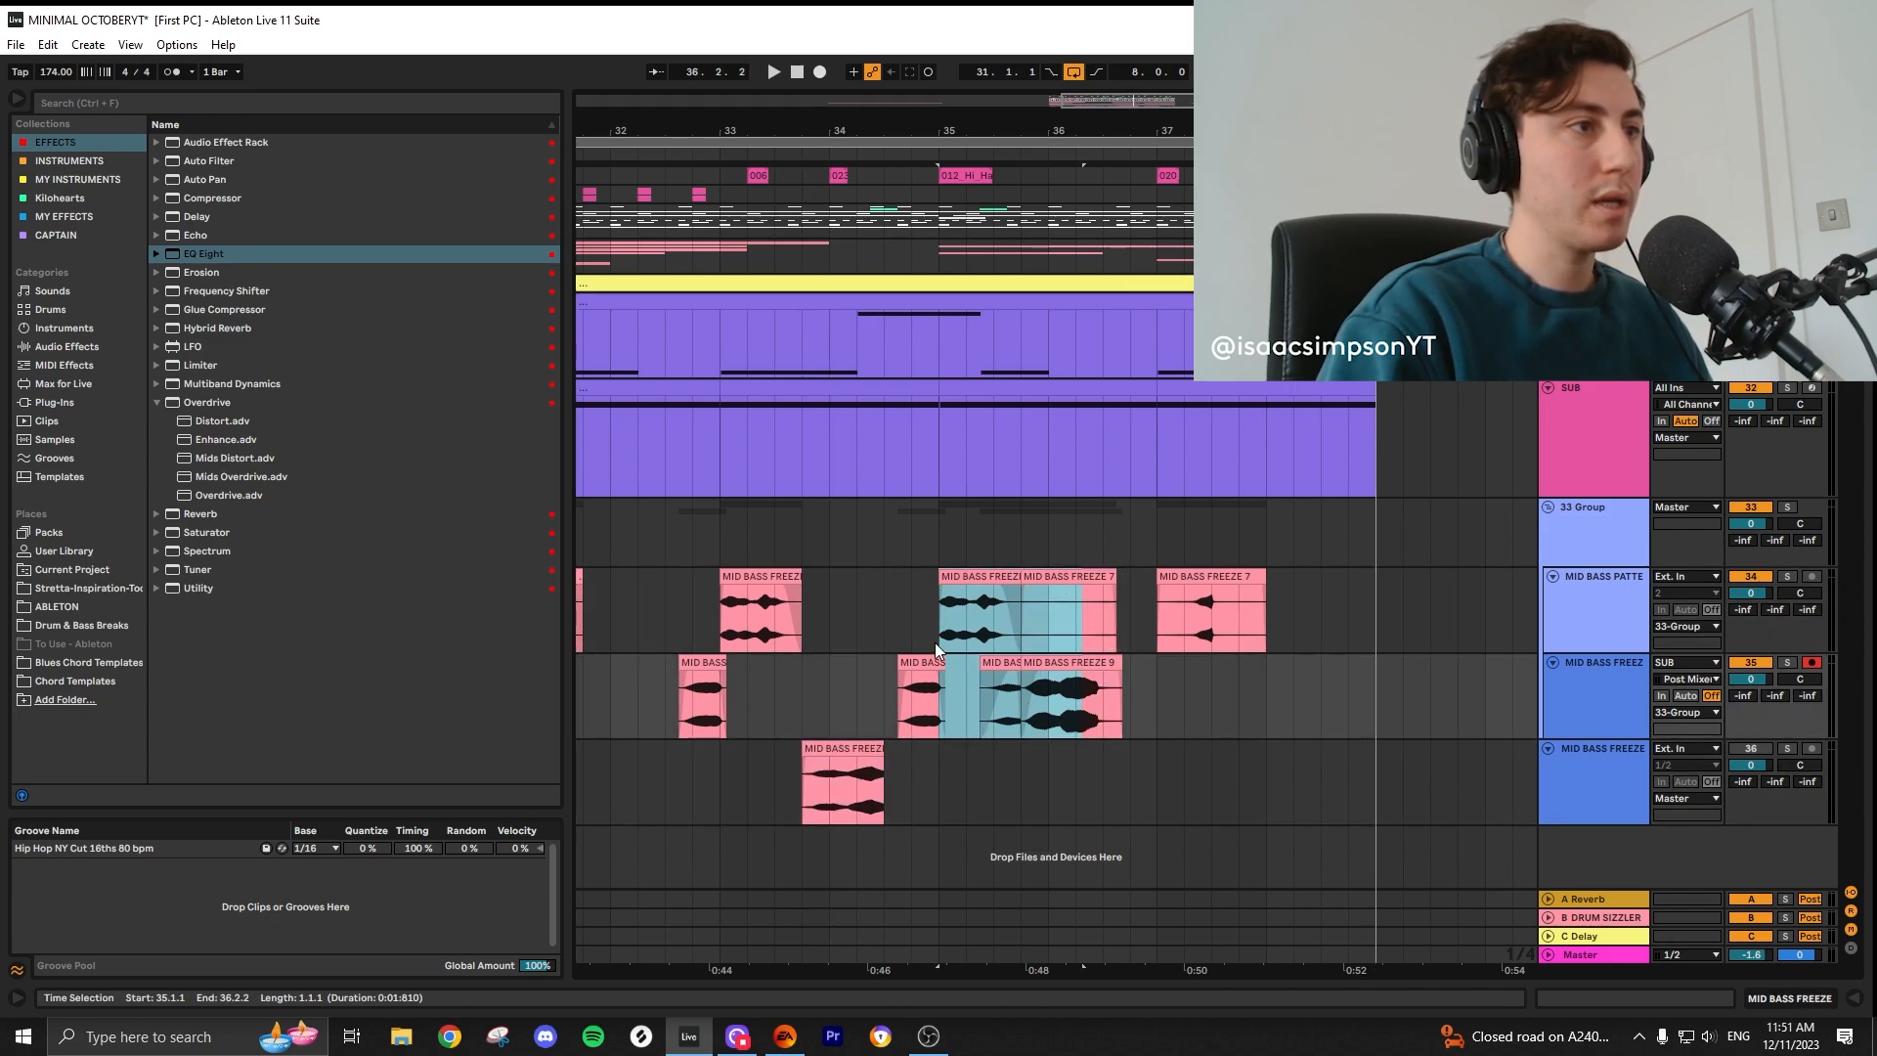
drag(971, 581, 1189, 582)
click(1267, 674)
click(1261, 574)
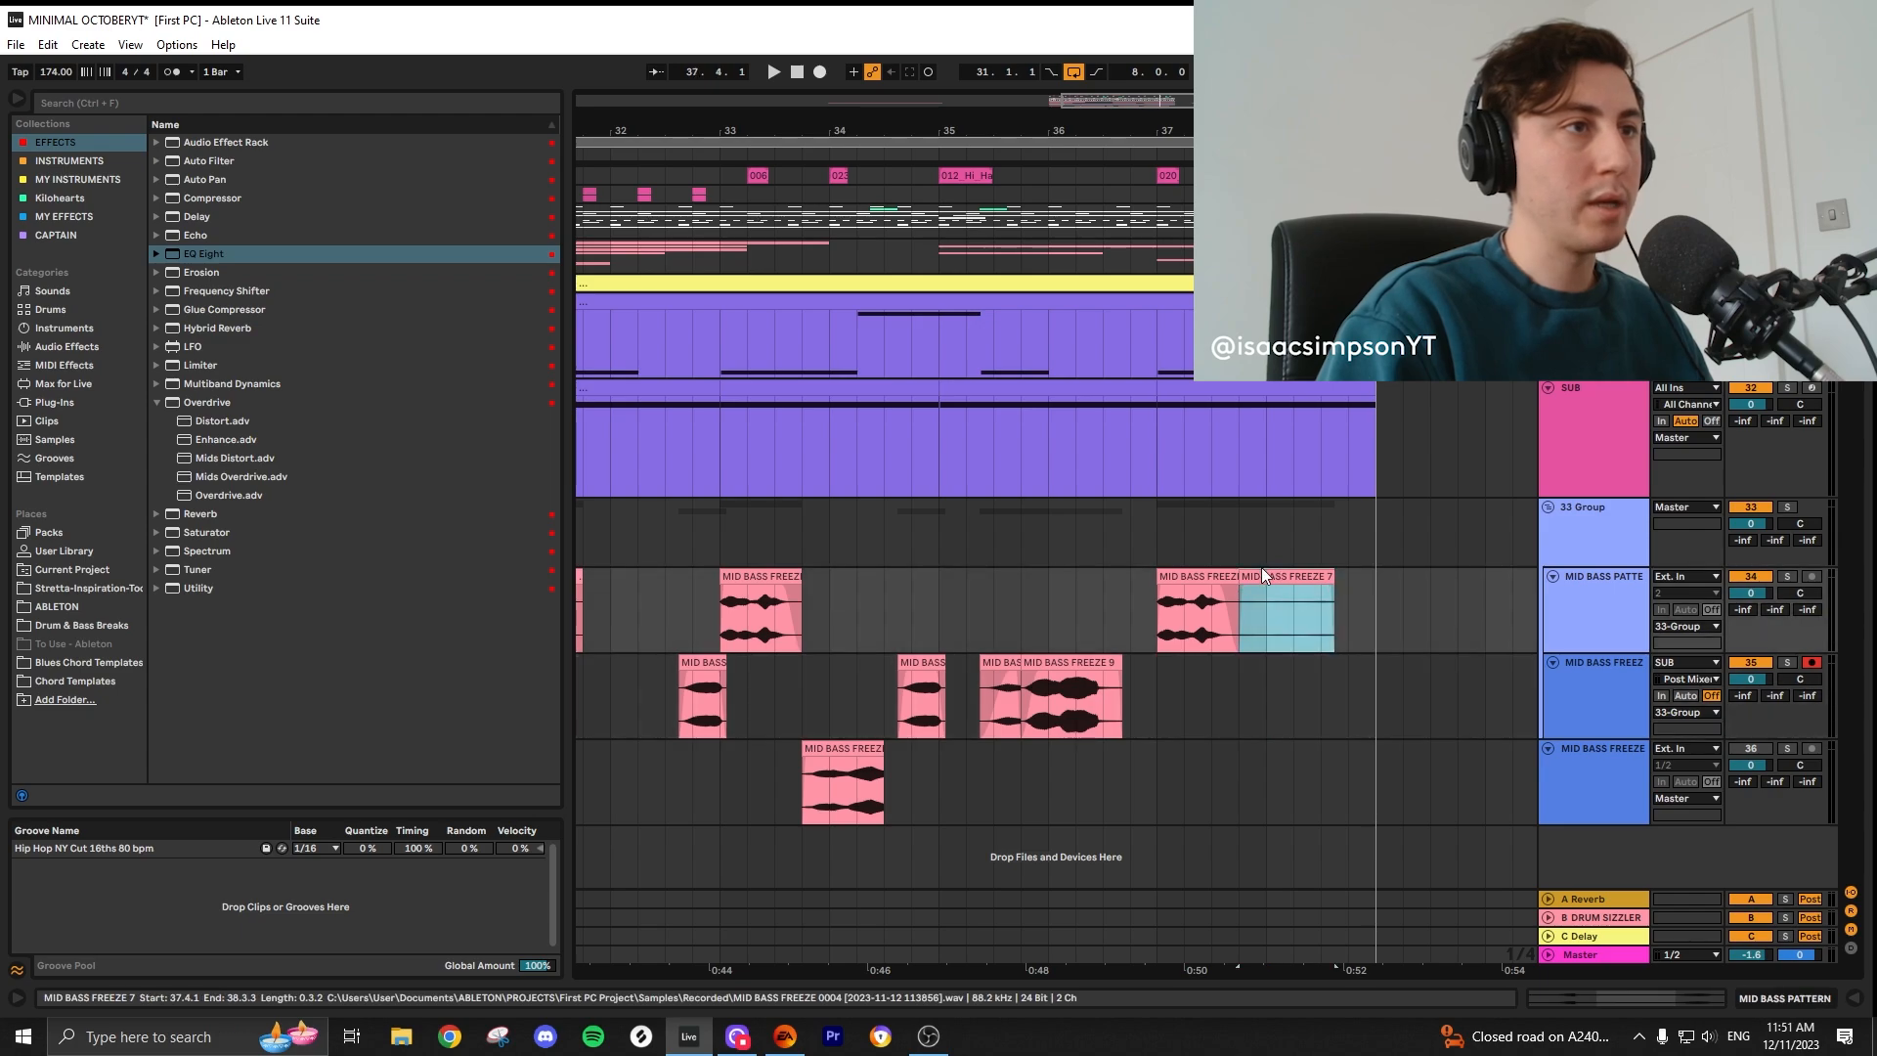
key(Delete)
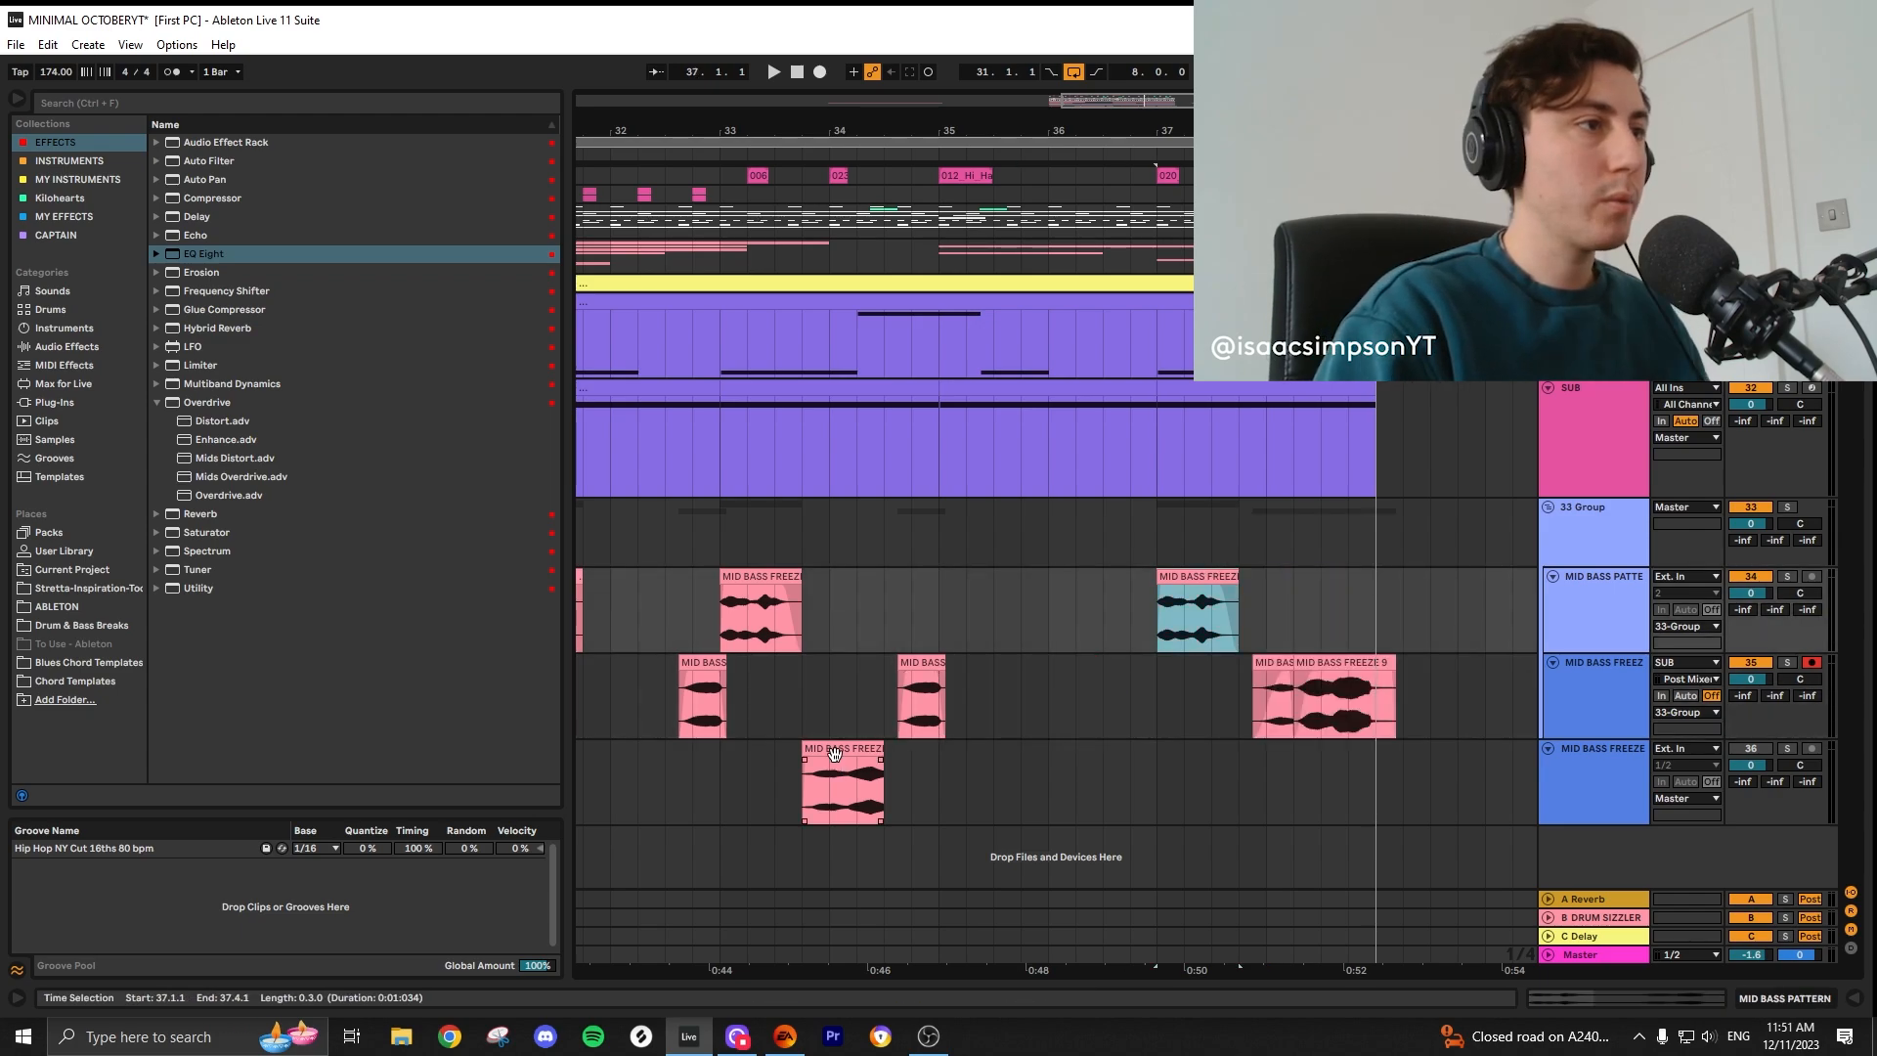
Step: Place MID BASS FREEZE 10 clips at 35.1 on the MID BASS PATTERN track and at 35.2 on the MID BASS FREEZE track below it
drag(833, 753, 1065, 672)
click(905, 607)
key(space)
key(space)
drag(776, 578, 991, 586)
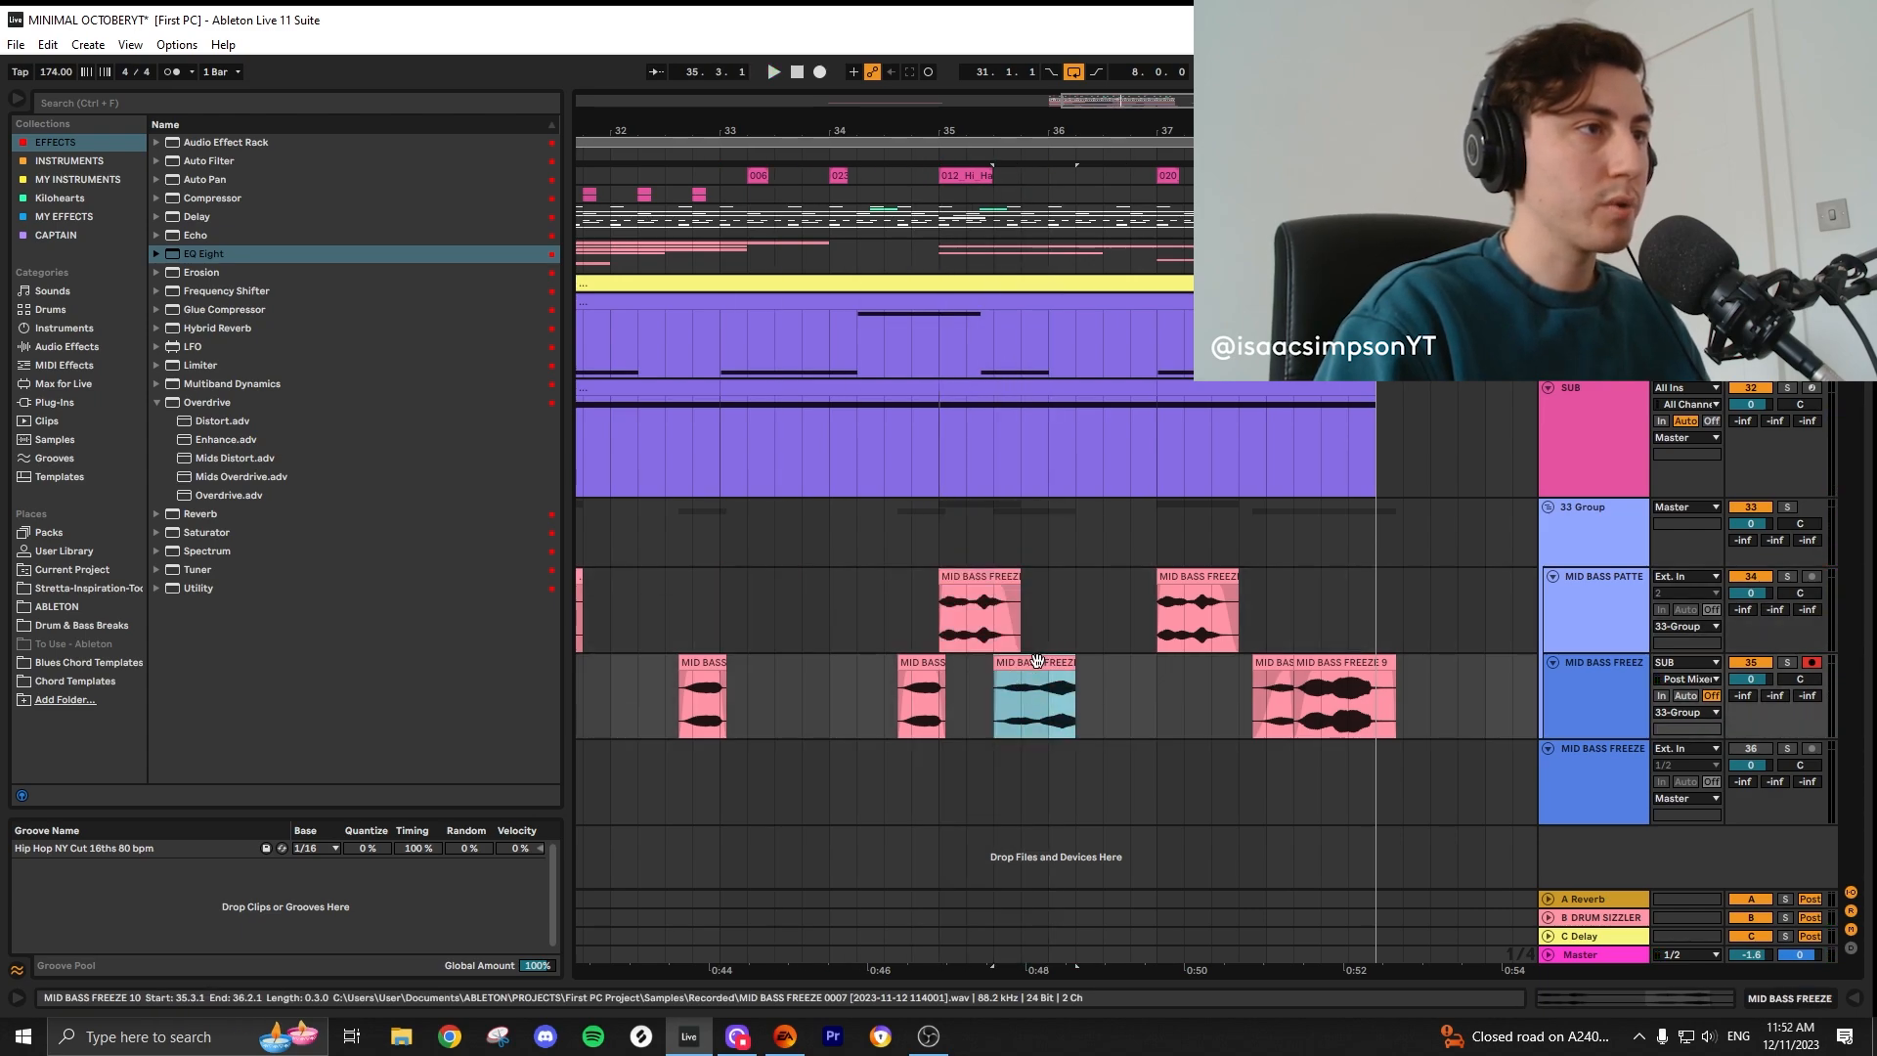
drag(1036, 661, 1006, 665)
Step: Play the rearranged mid-bass pattern from bar 35, and again from bar 31
click(948, 576)
key(space)
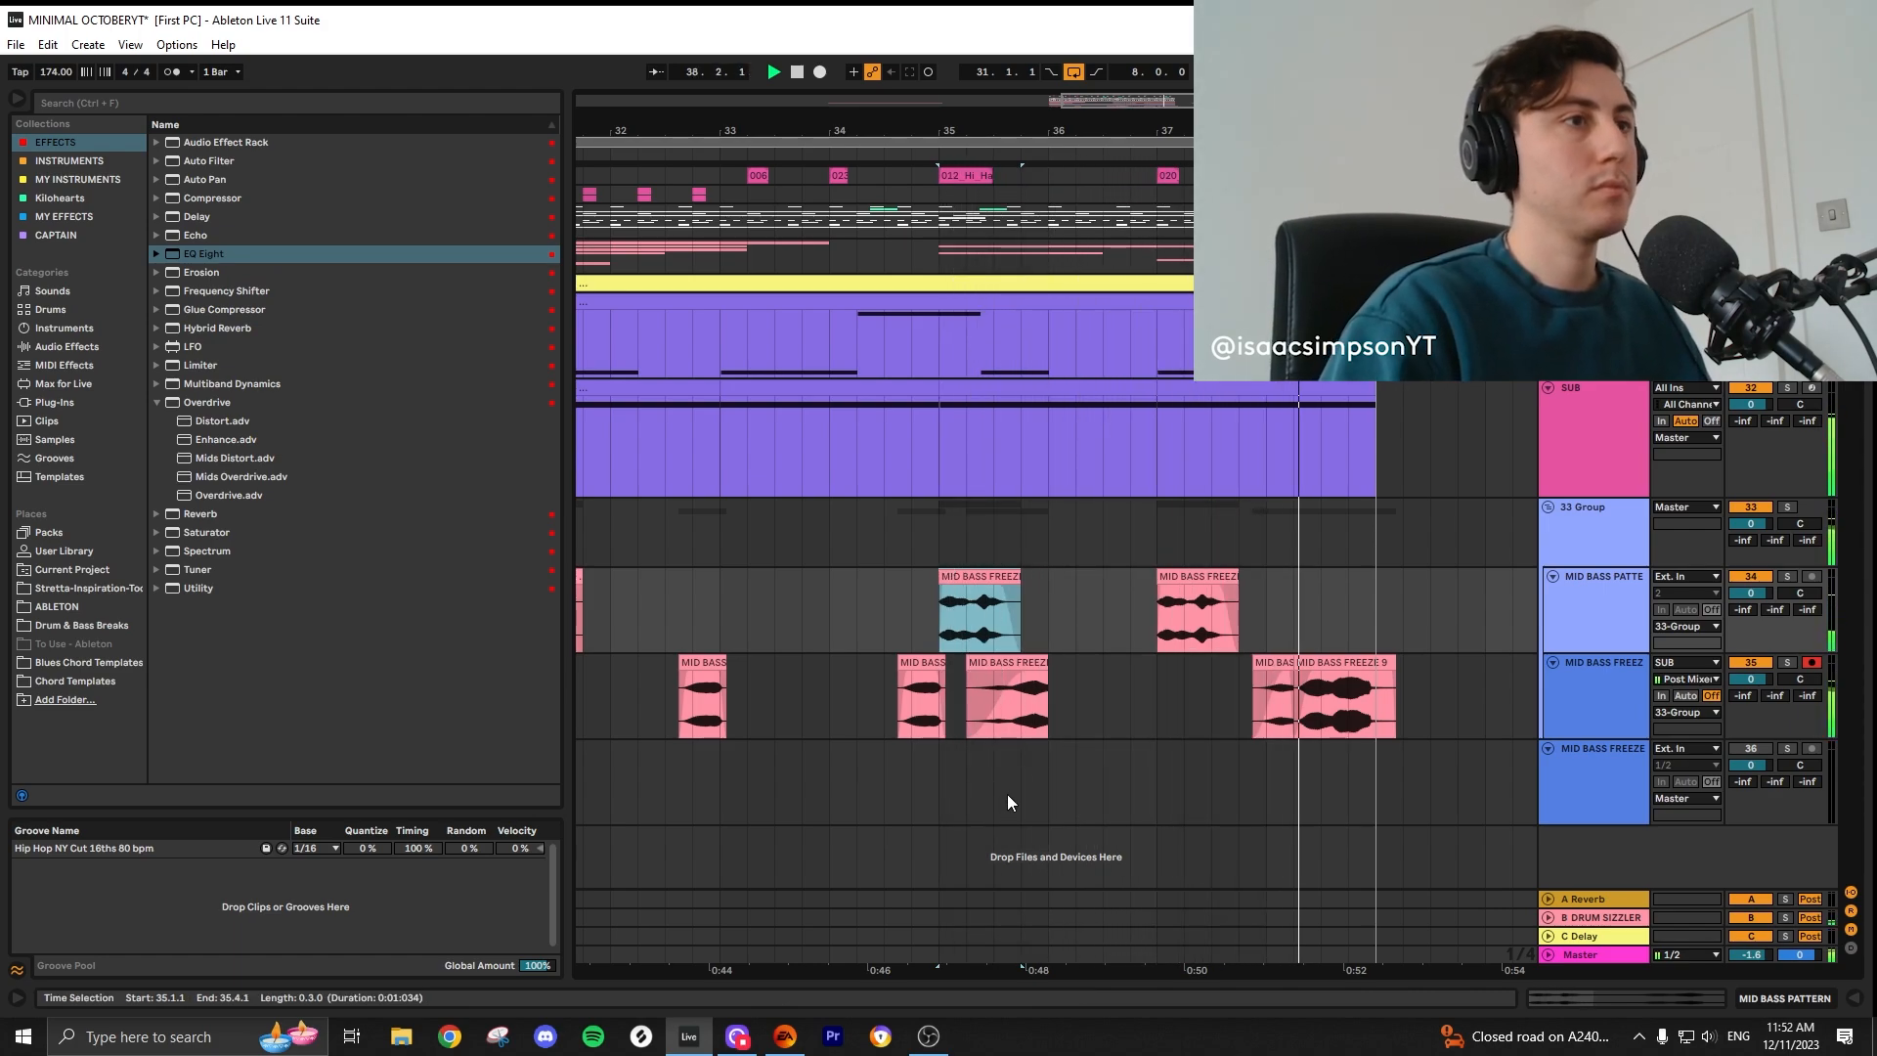
key(minus)
key(minus)
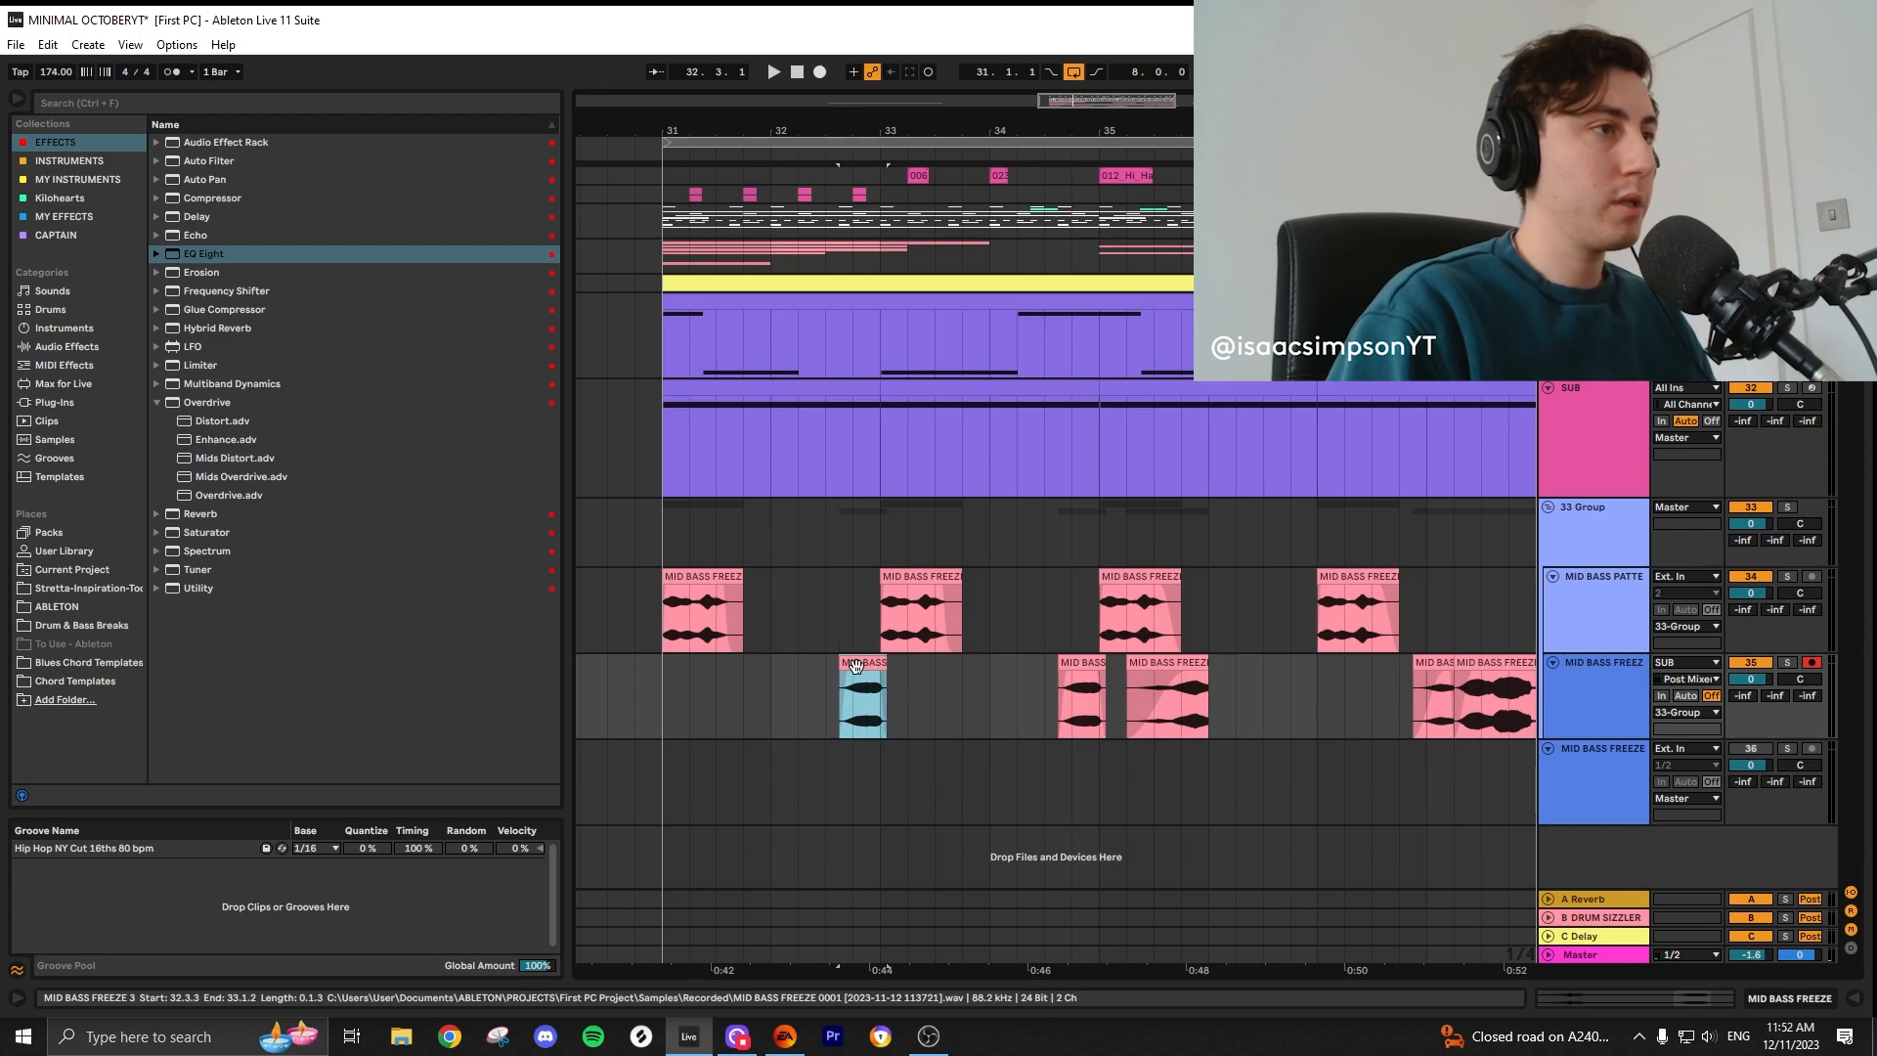
click(694, 577)
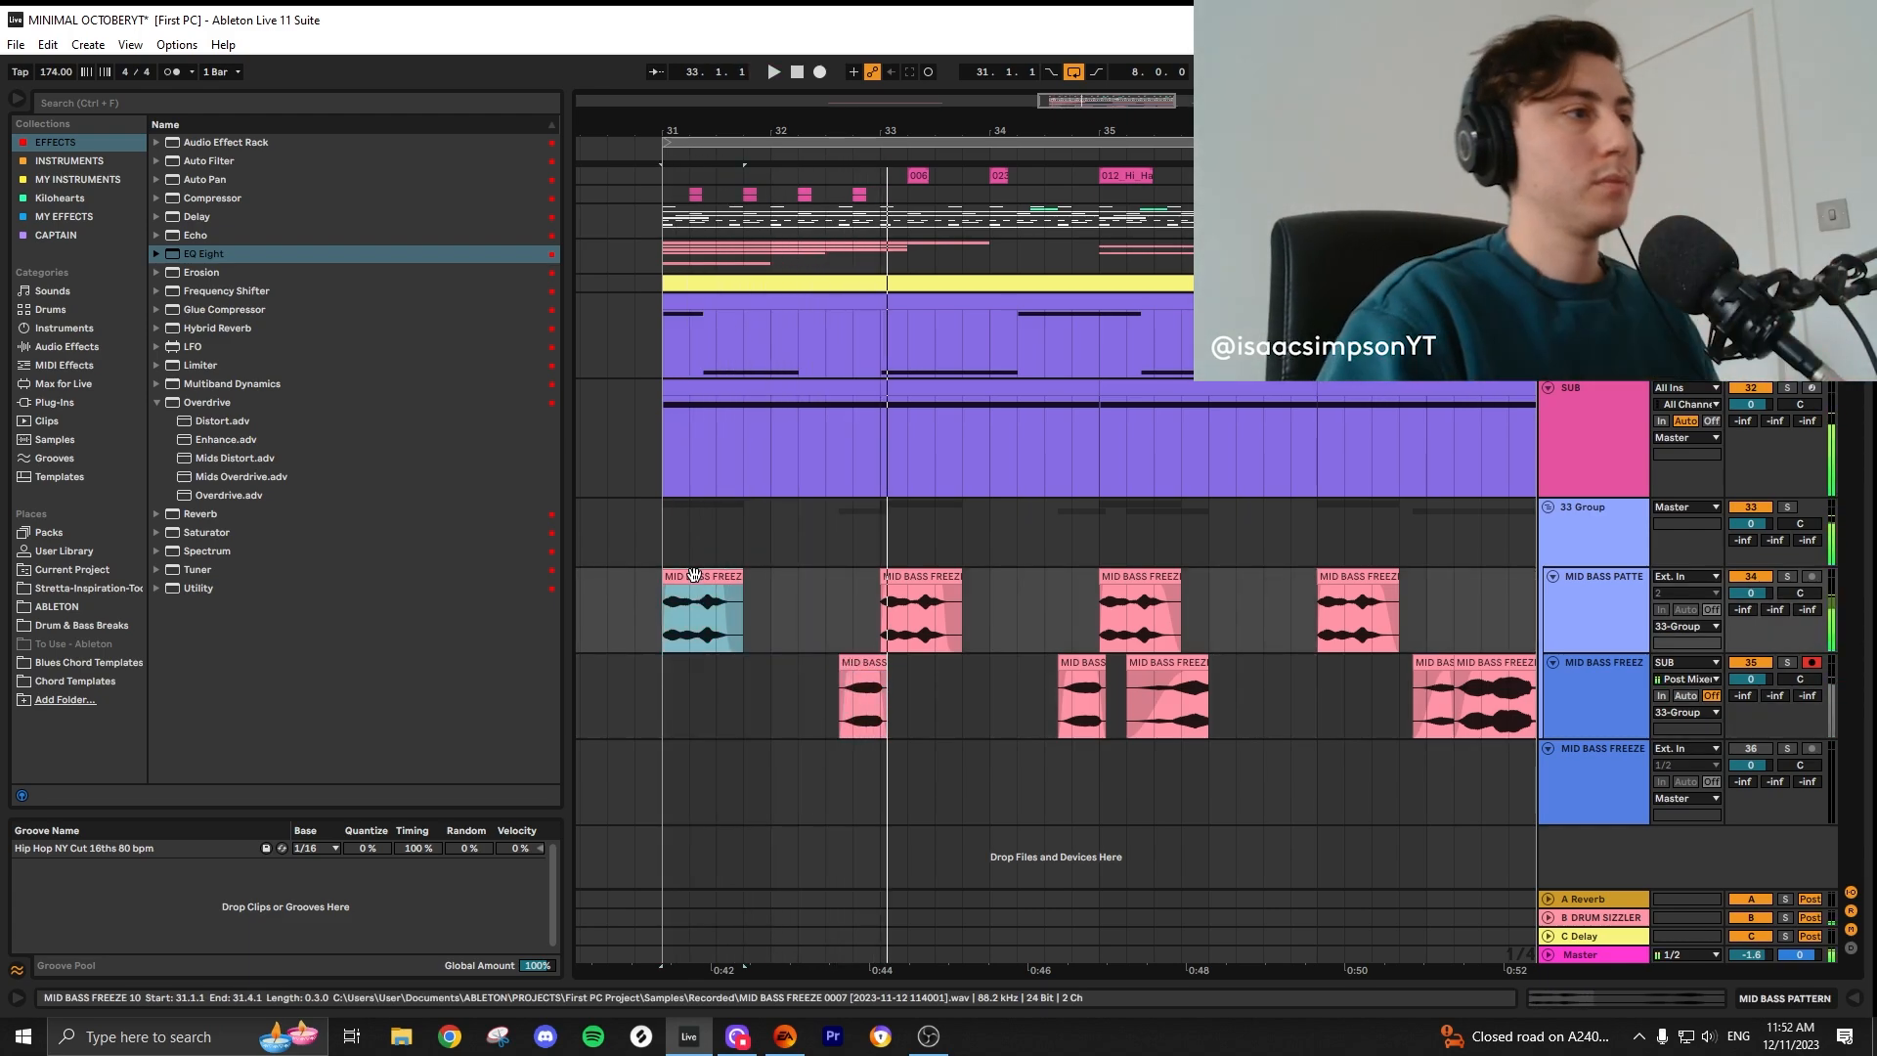
Step: Place a MID BASS FREEZE 13 clip at 31.4 on the POPS track, and colour it pink
scroll(927, 706, down, 5)
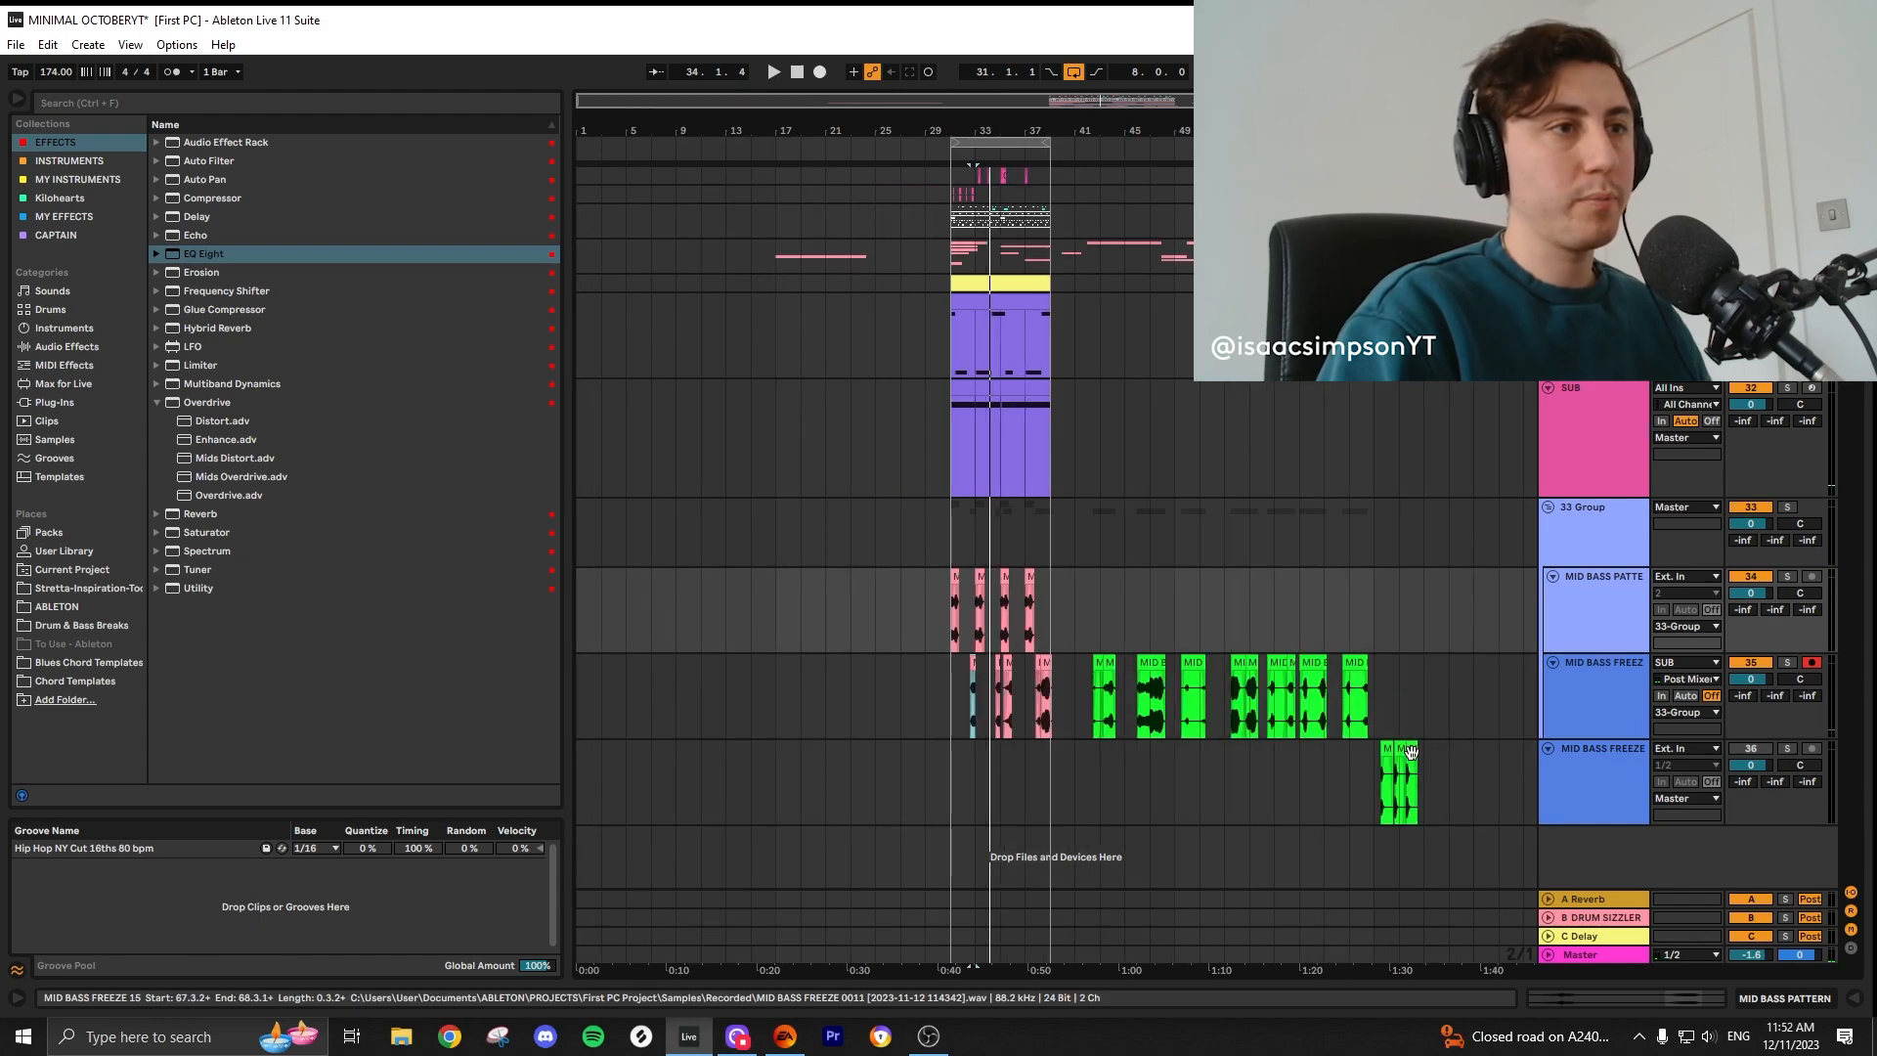
click(1414, 782)
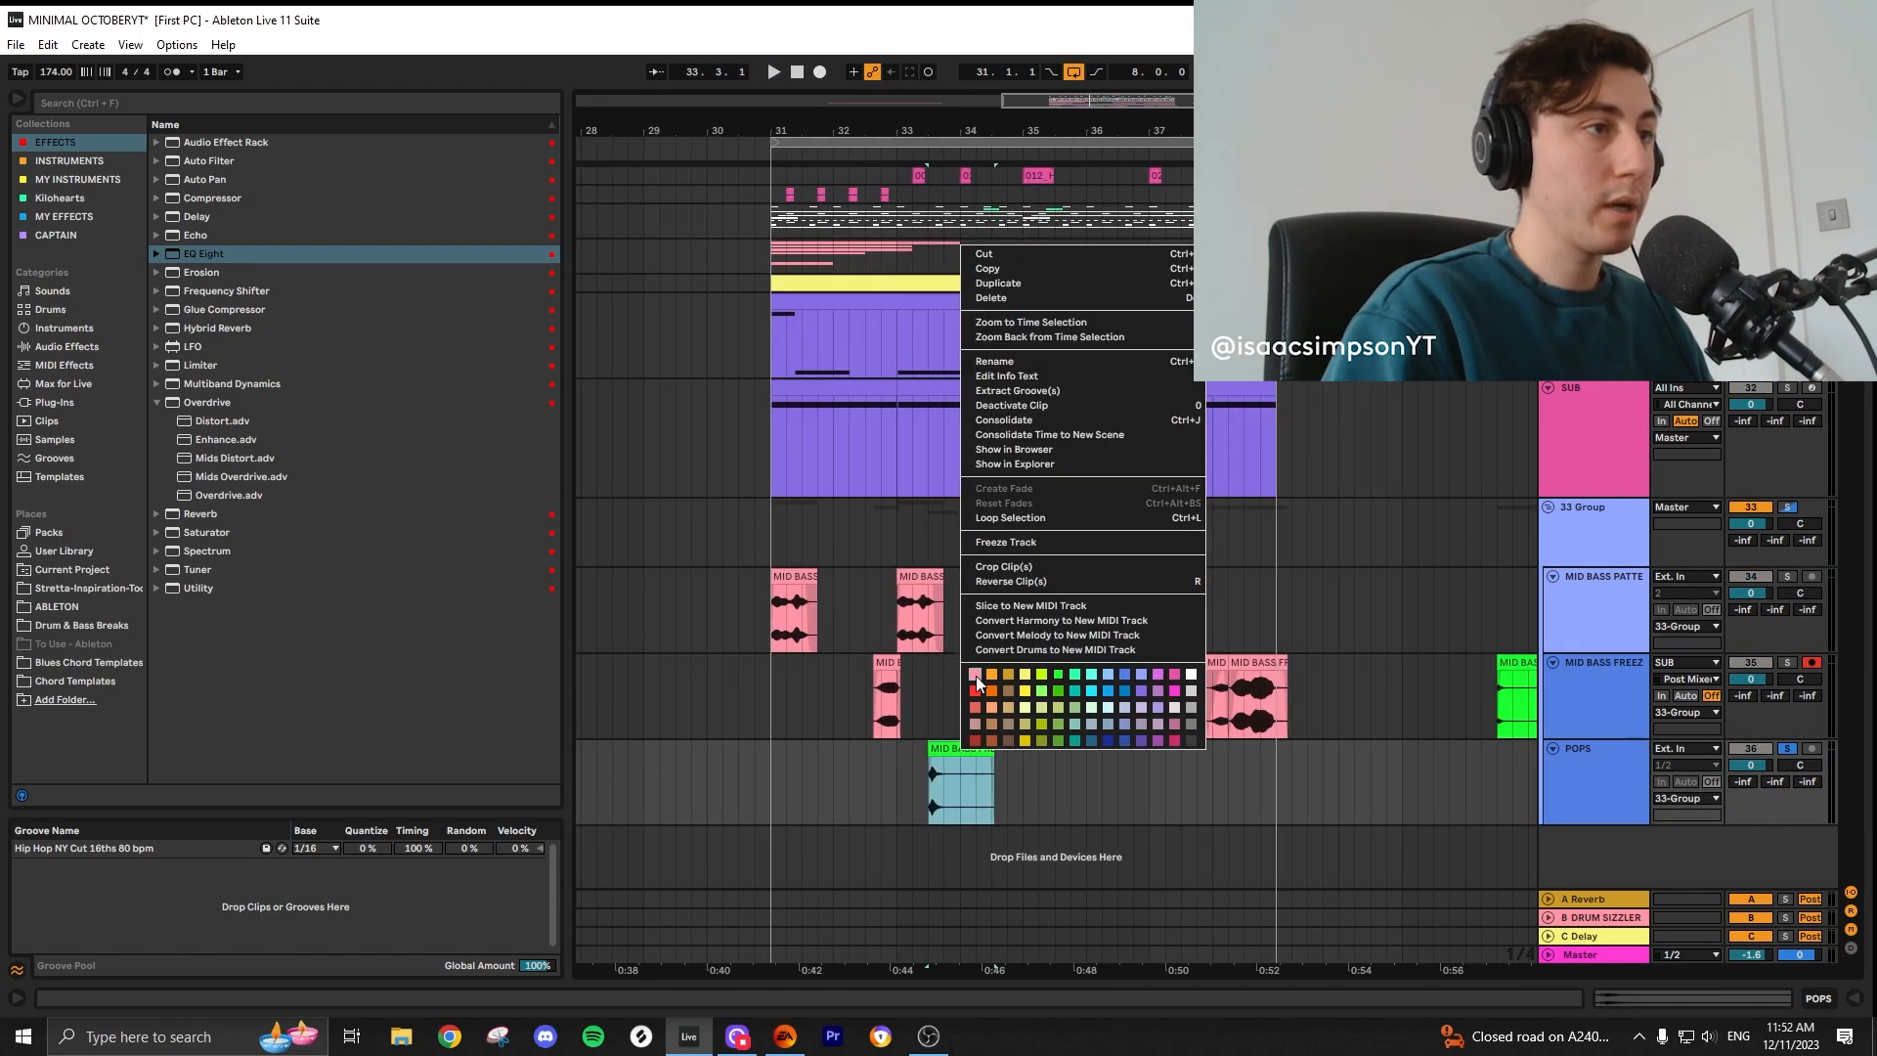
click(950, 759)
scroll(943, 675, up, 5)
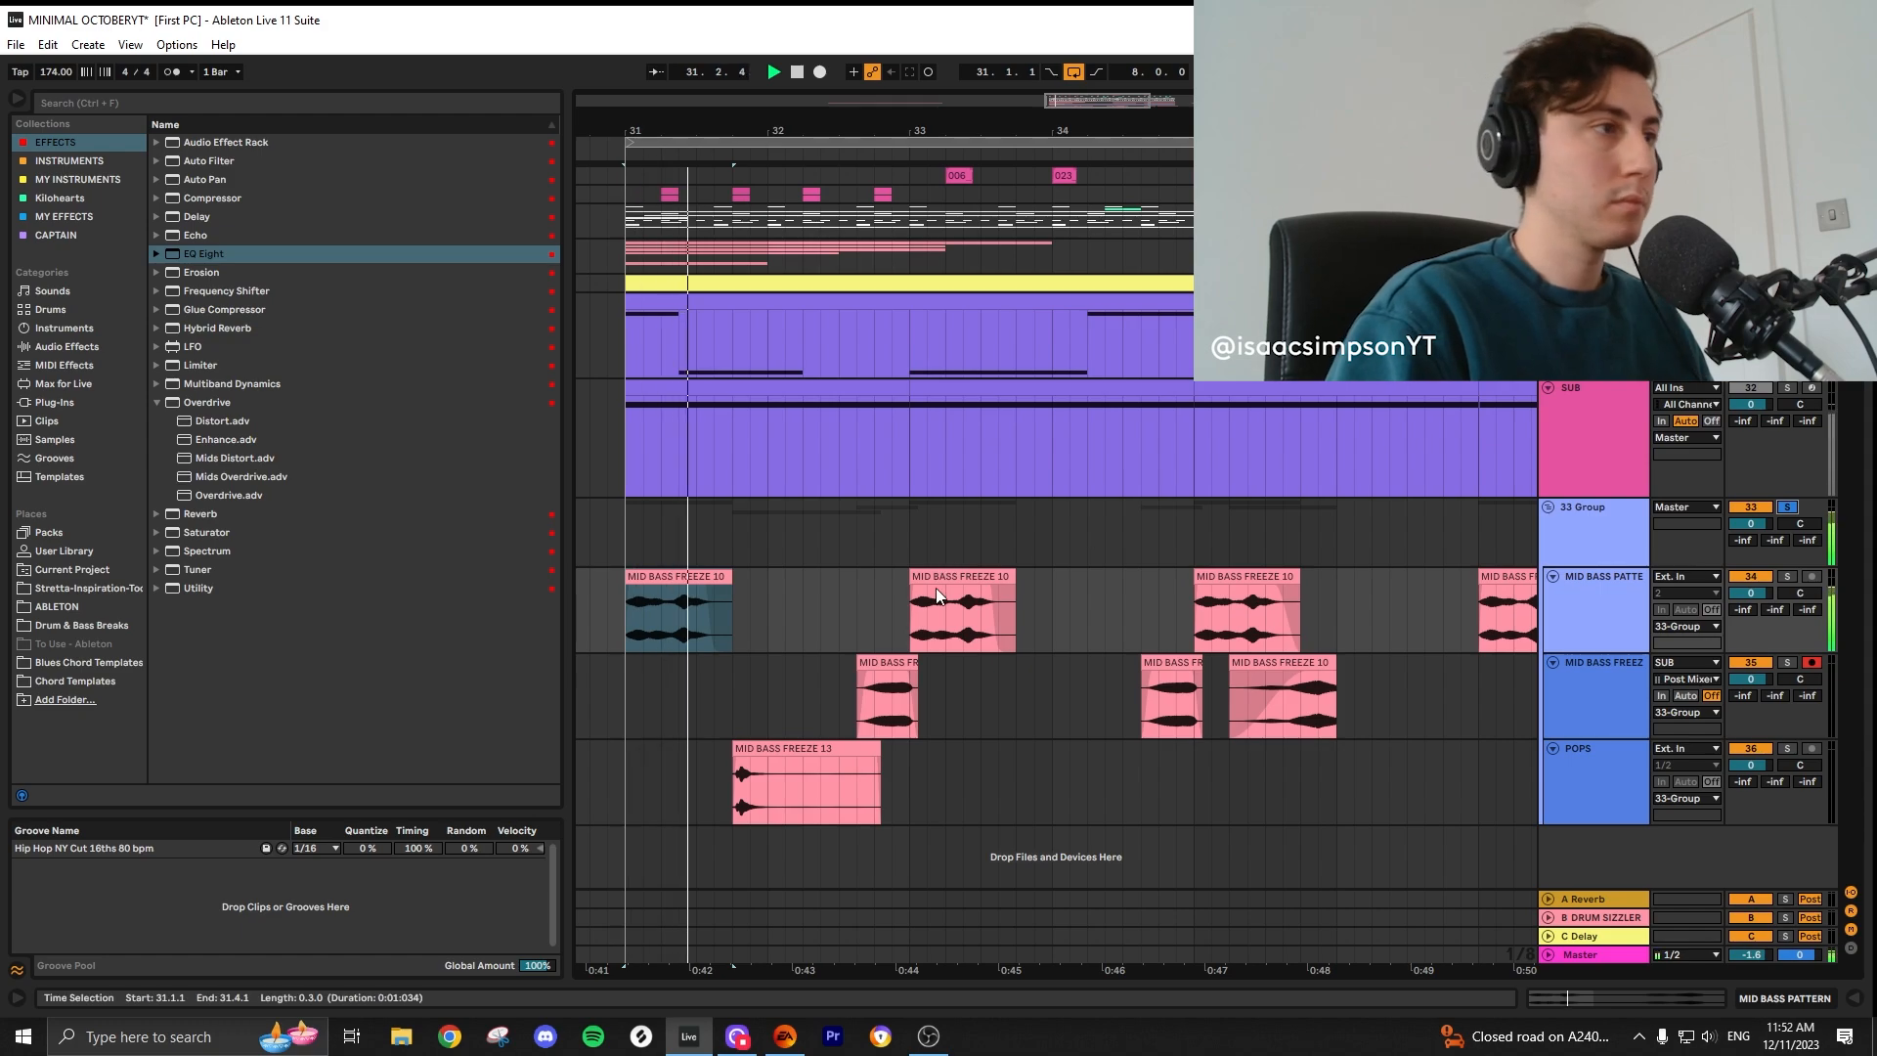
Step: Shorten the MID BASS FREEZE 13 clip on the POPS track to one beat, ending at 32.1, and play it from bar 31
drag(879, 772, 765, 767)
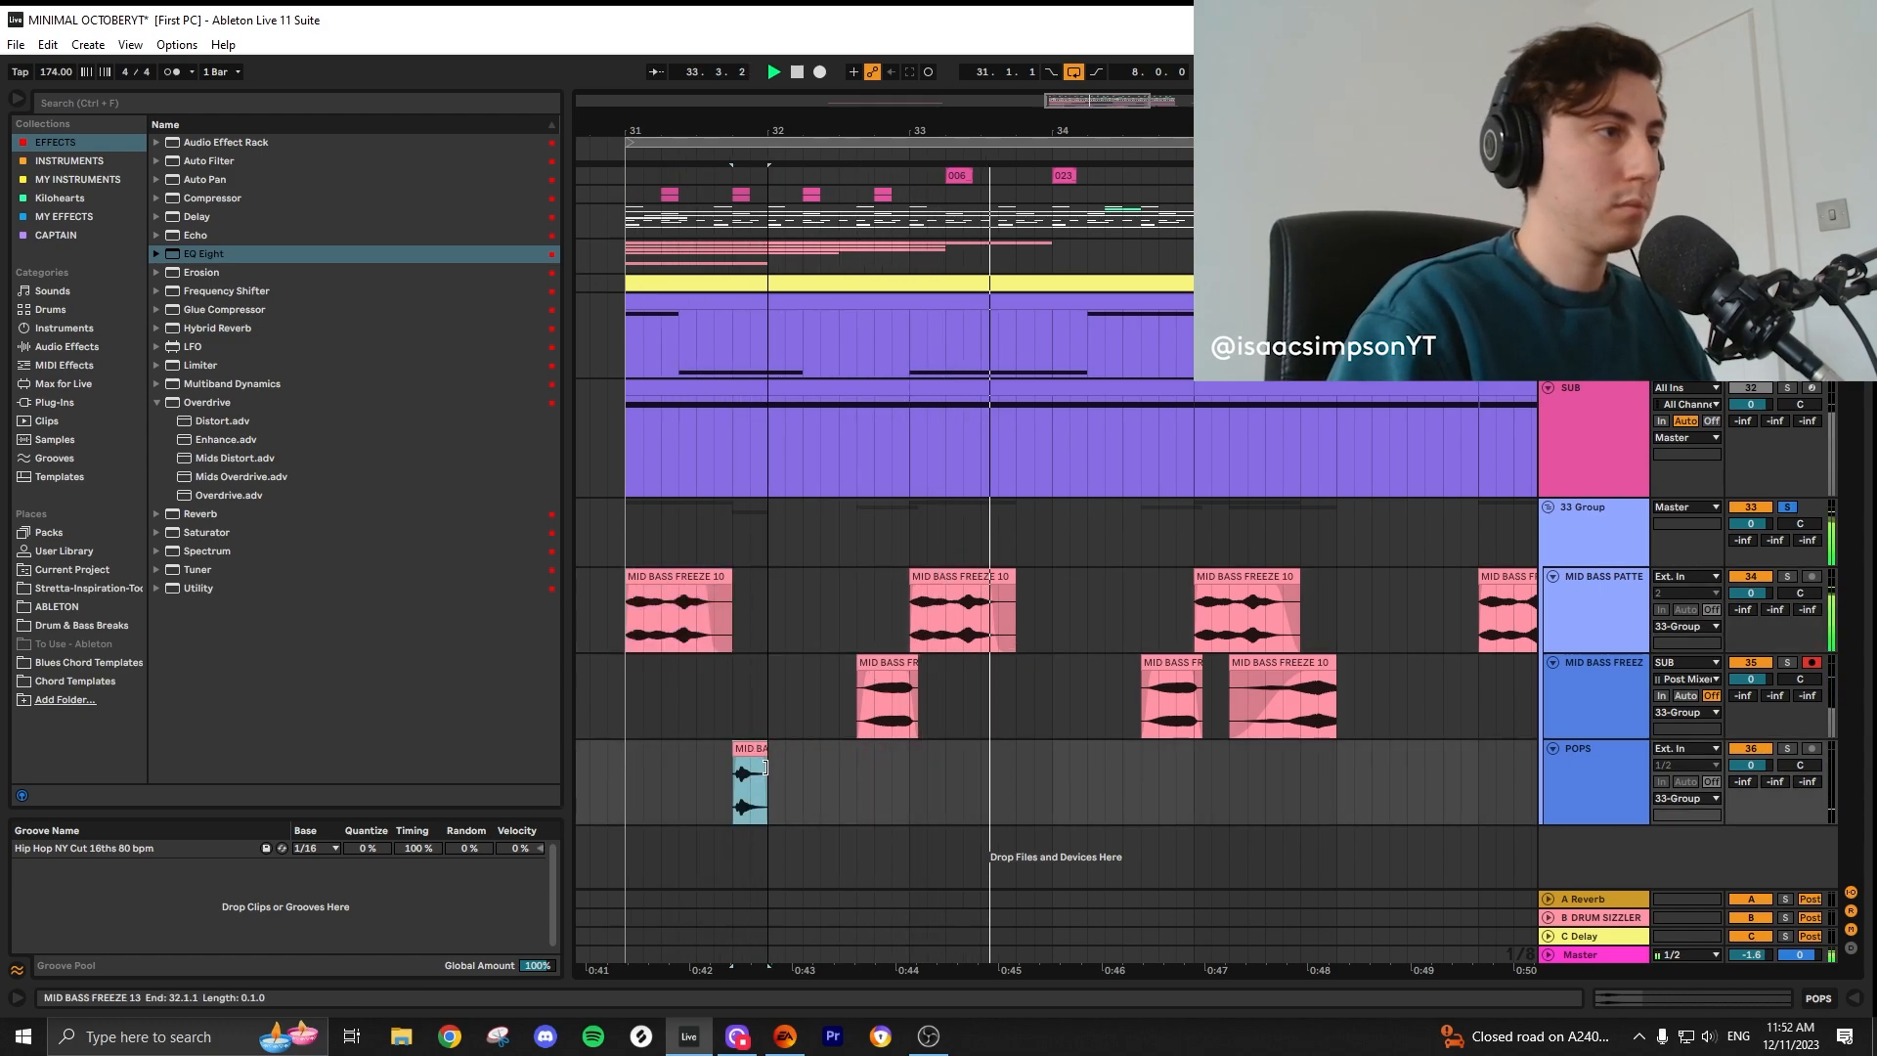
click(624, 743)
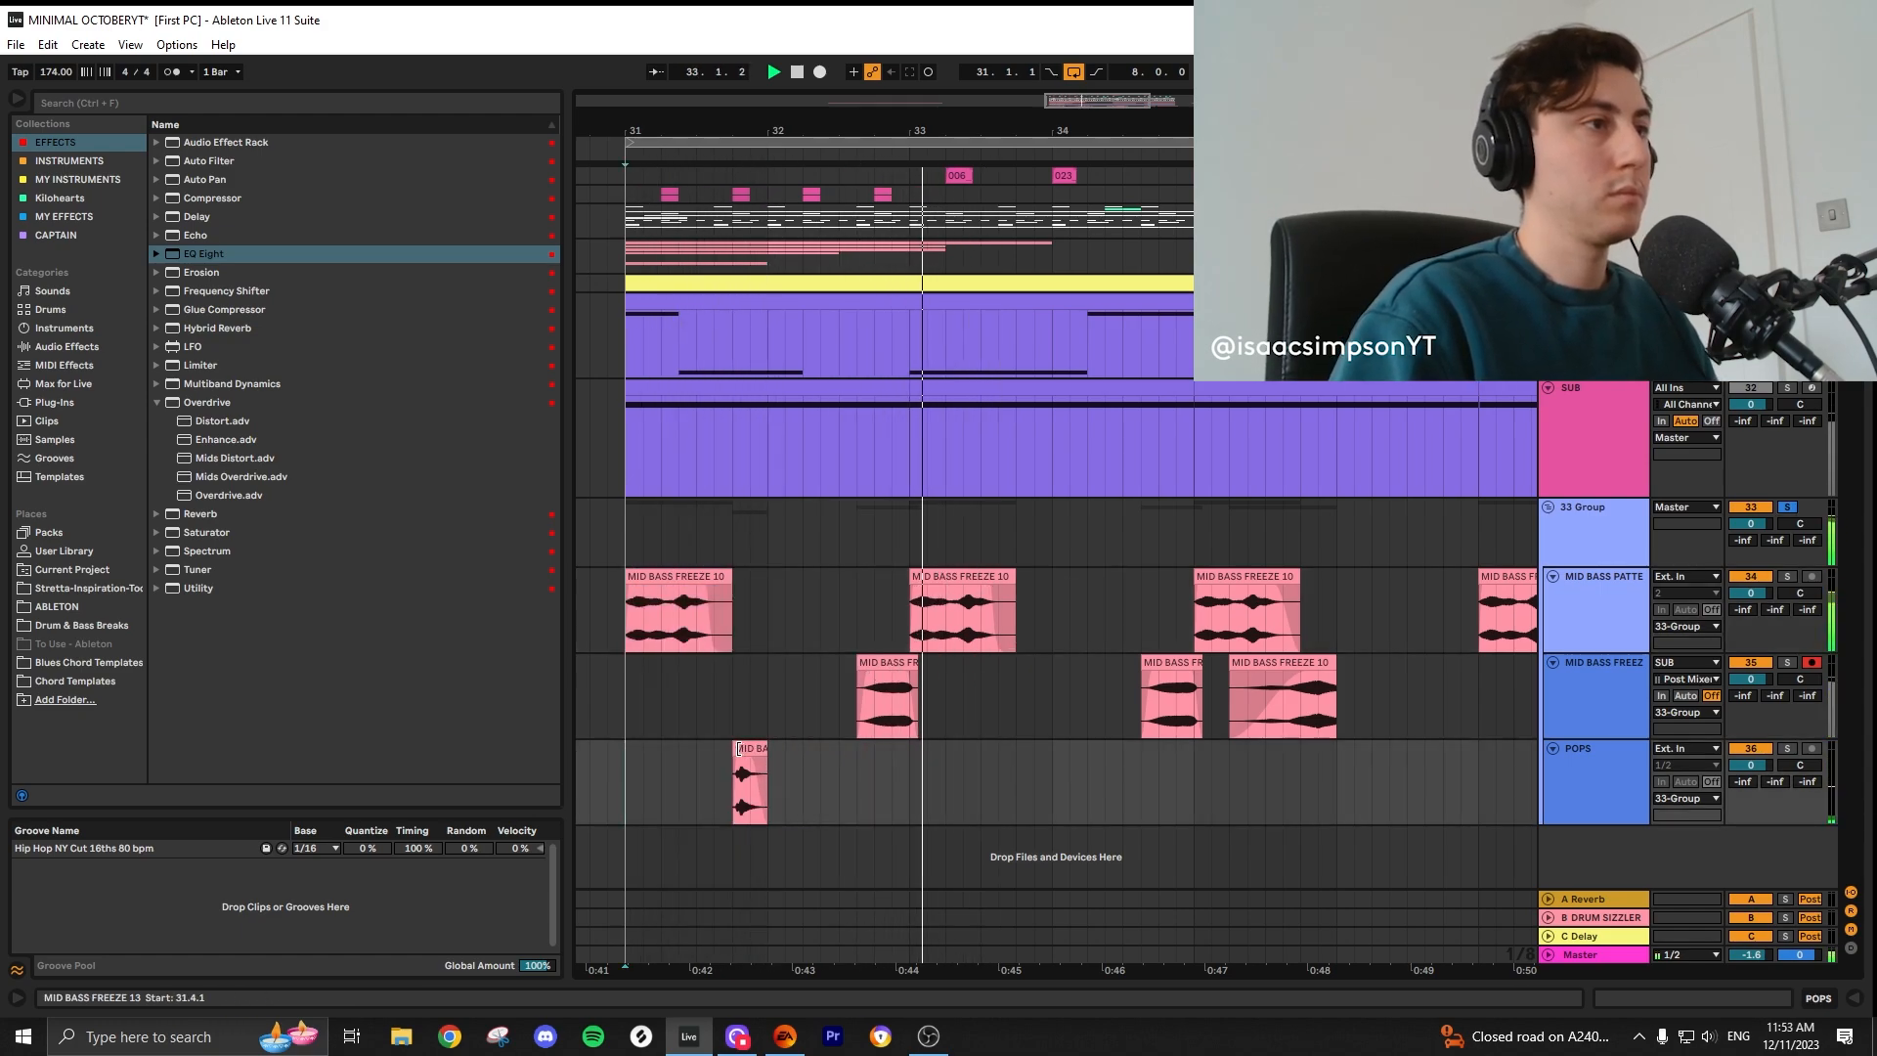
scroll(919, 747, down, 3)
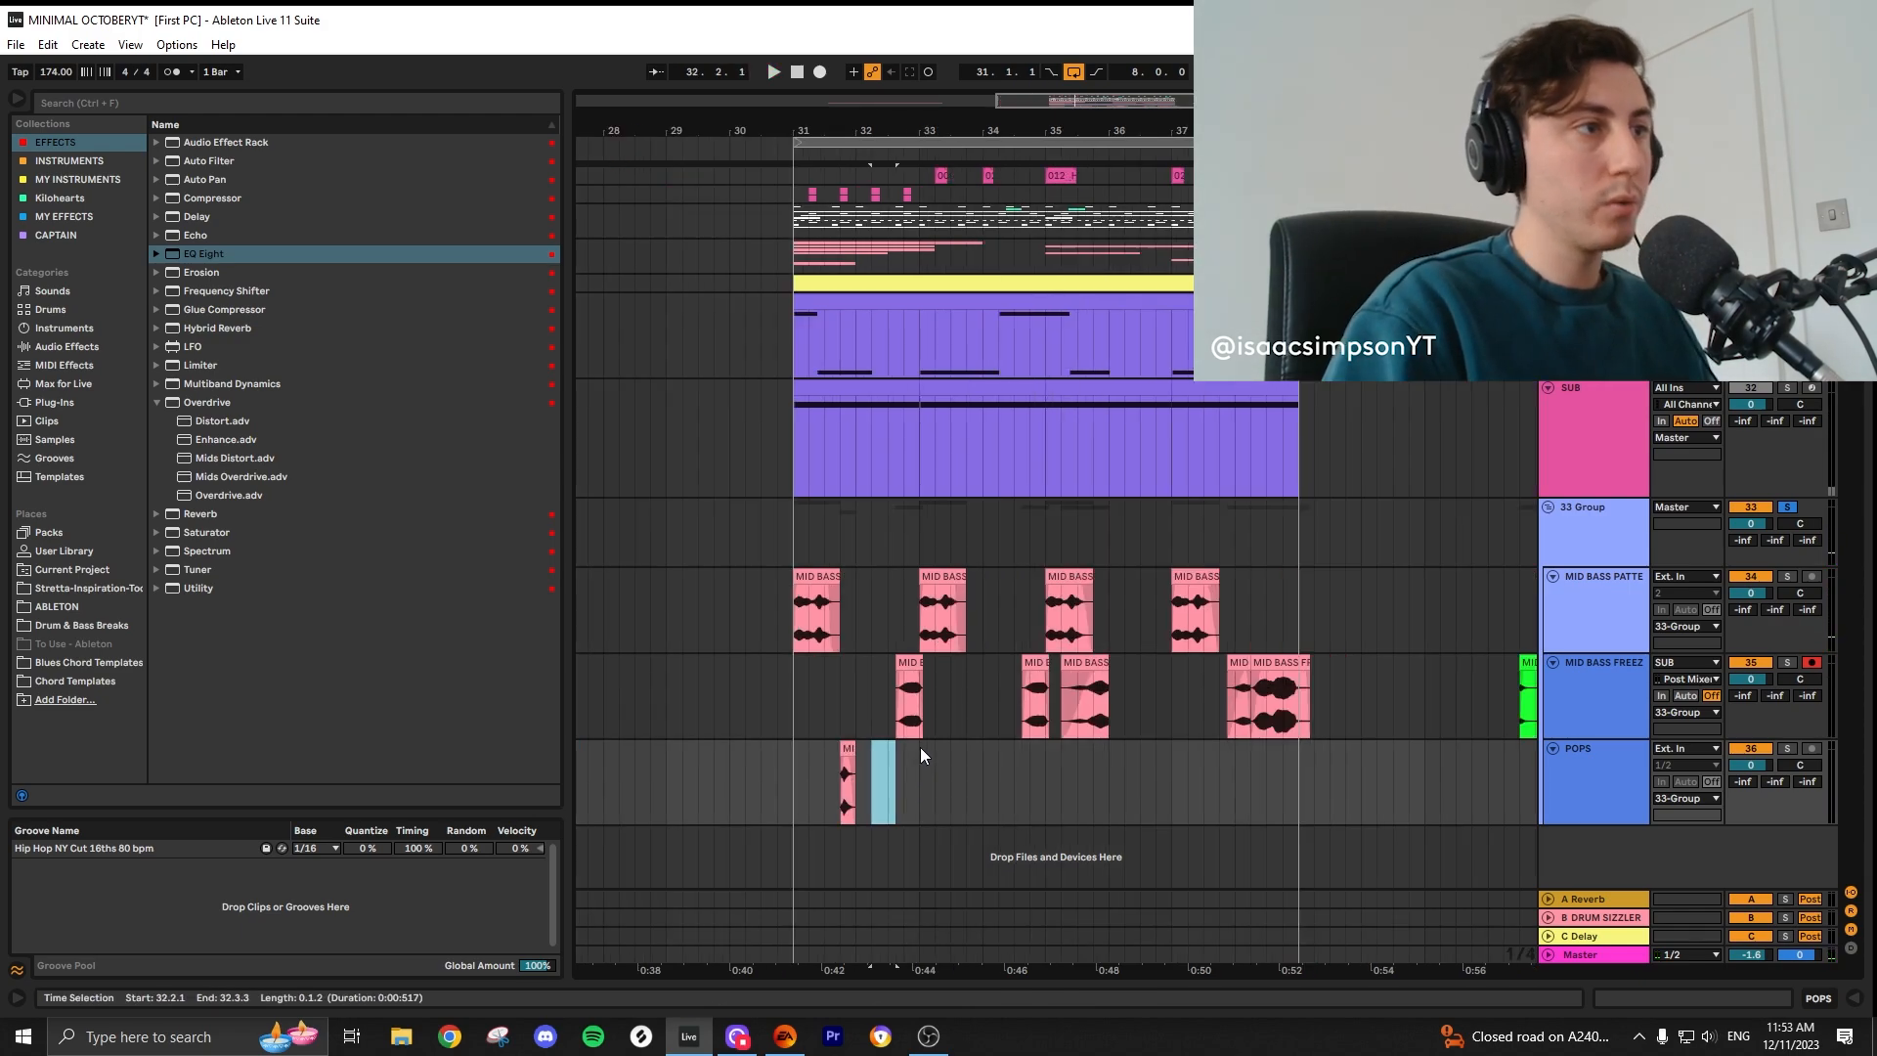
Step: Audition the green MID BASS FREEZE 10 clip at 43.2 among the spare recordings, and stop playback
scroll(1210, 686, up, 1)
click(986, 659)
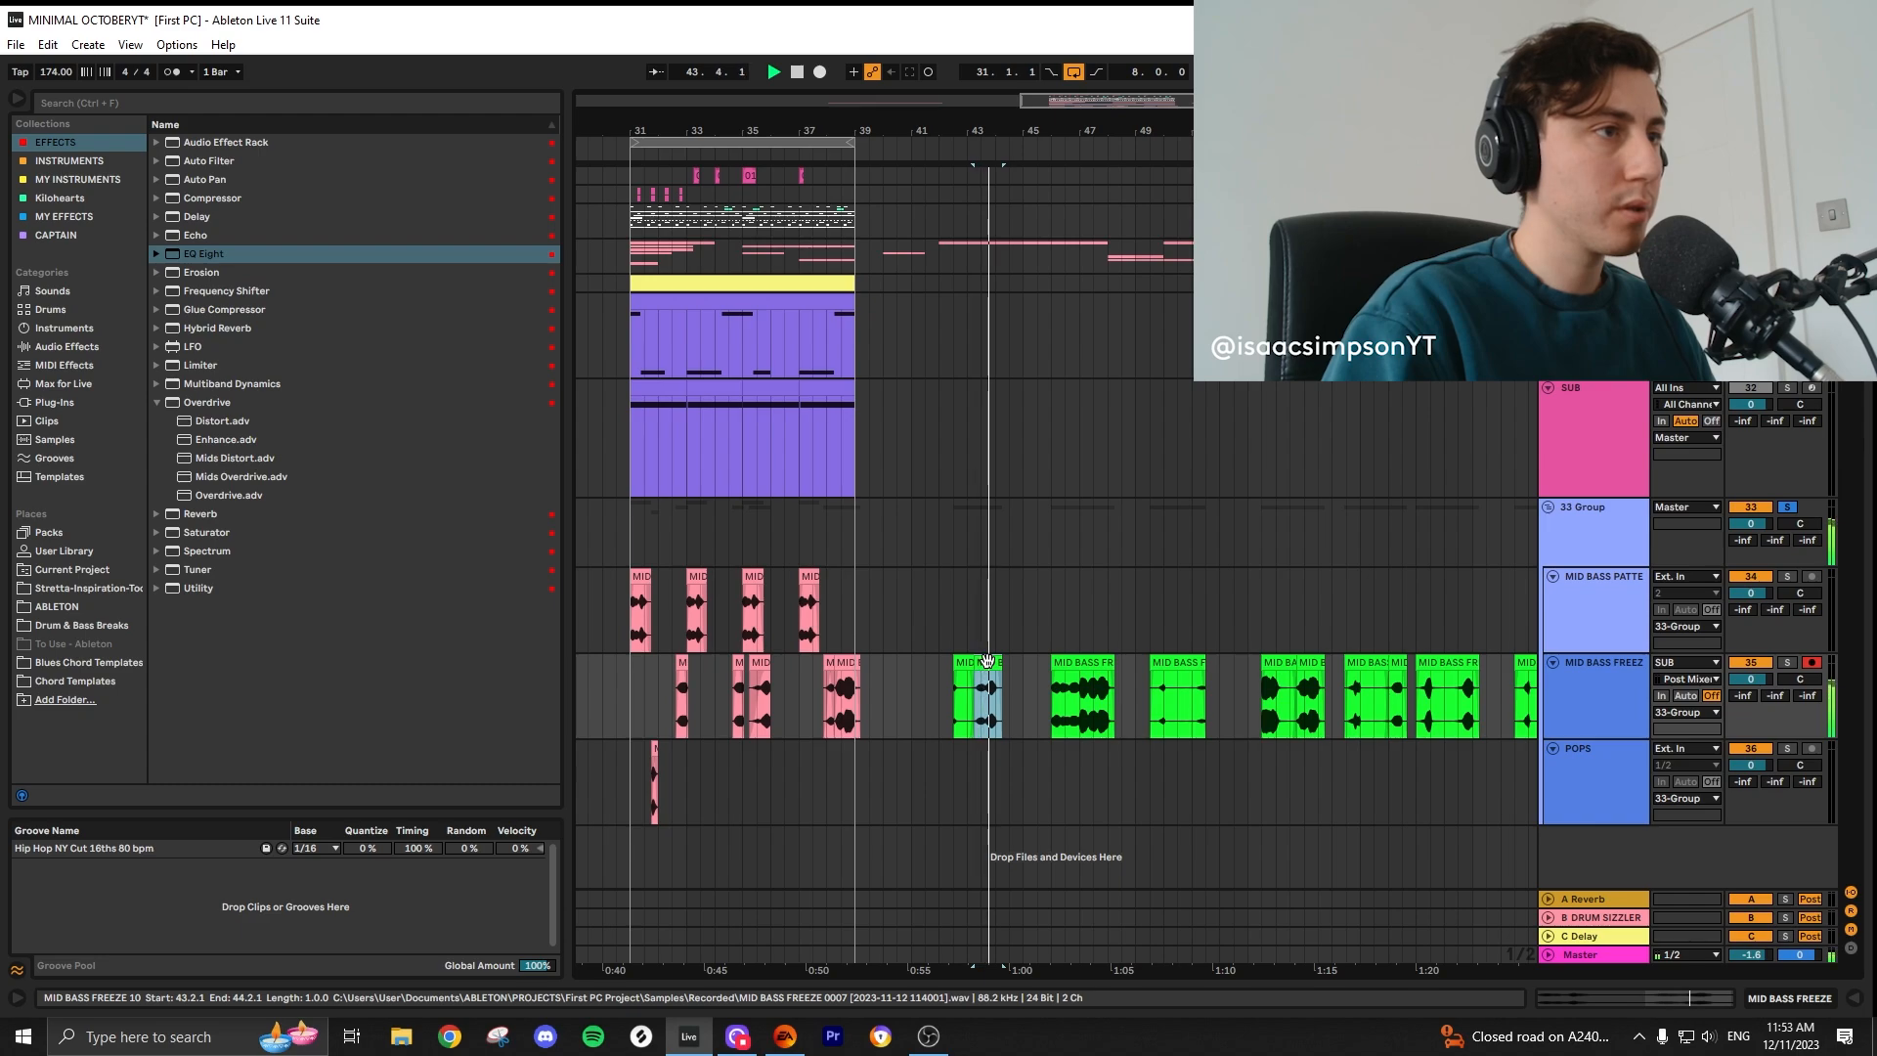
scroll(987, 674, up, 2)
scroll(1016, 696, down, 2)
key(space)
Step: Place a MID BASS FREEZE 10 piece at 32.2.3 on the MID BASS FREEZE track, and recolour it pink
drag(1017, 663, 746, 677)
scroll(679, 692, up, 3)
right_click(698, 670)
click(712, 589)
Step: Play the mid-bass pattern from bar 31, unsolo the 33 Group, and play it again with the other tracks
click(665, 575)
key(space)
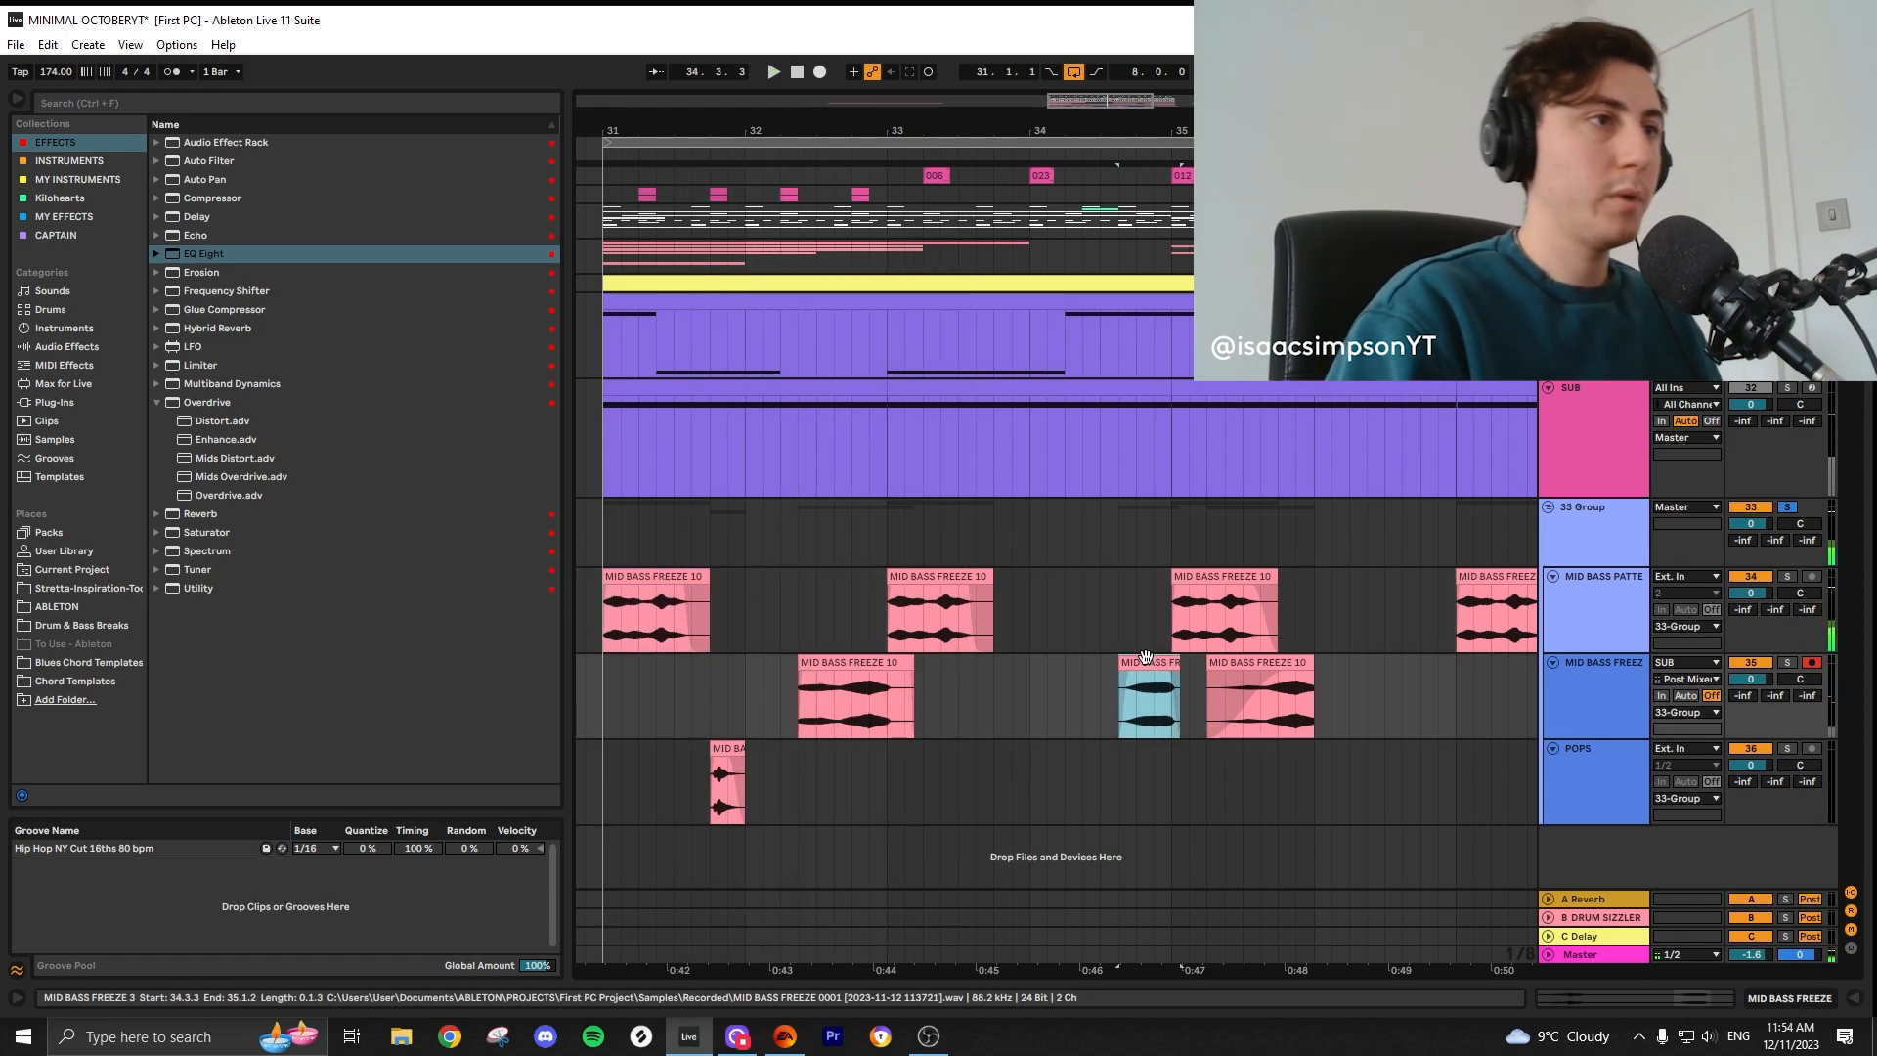
key(space)
click(1788, 508)
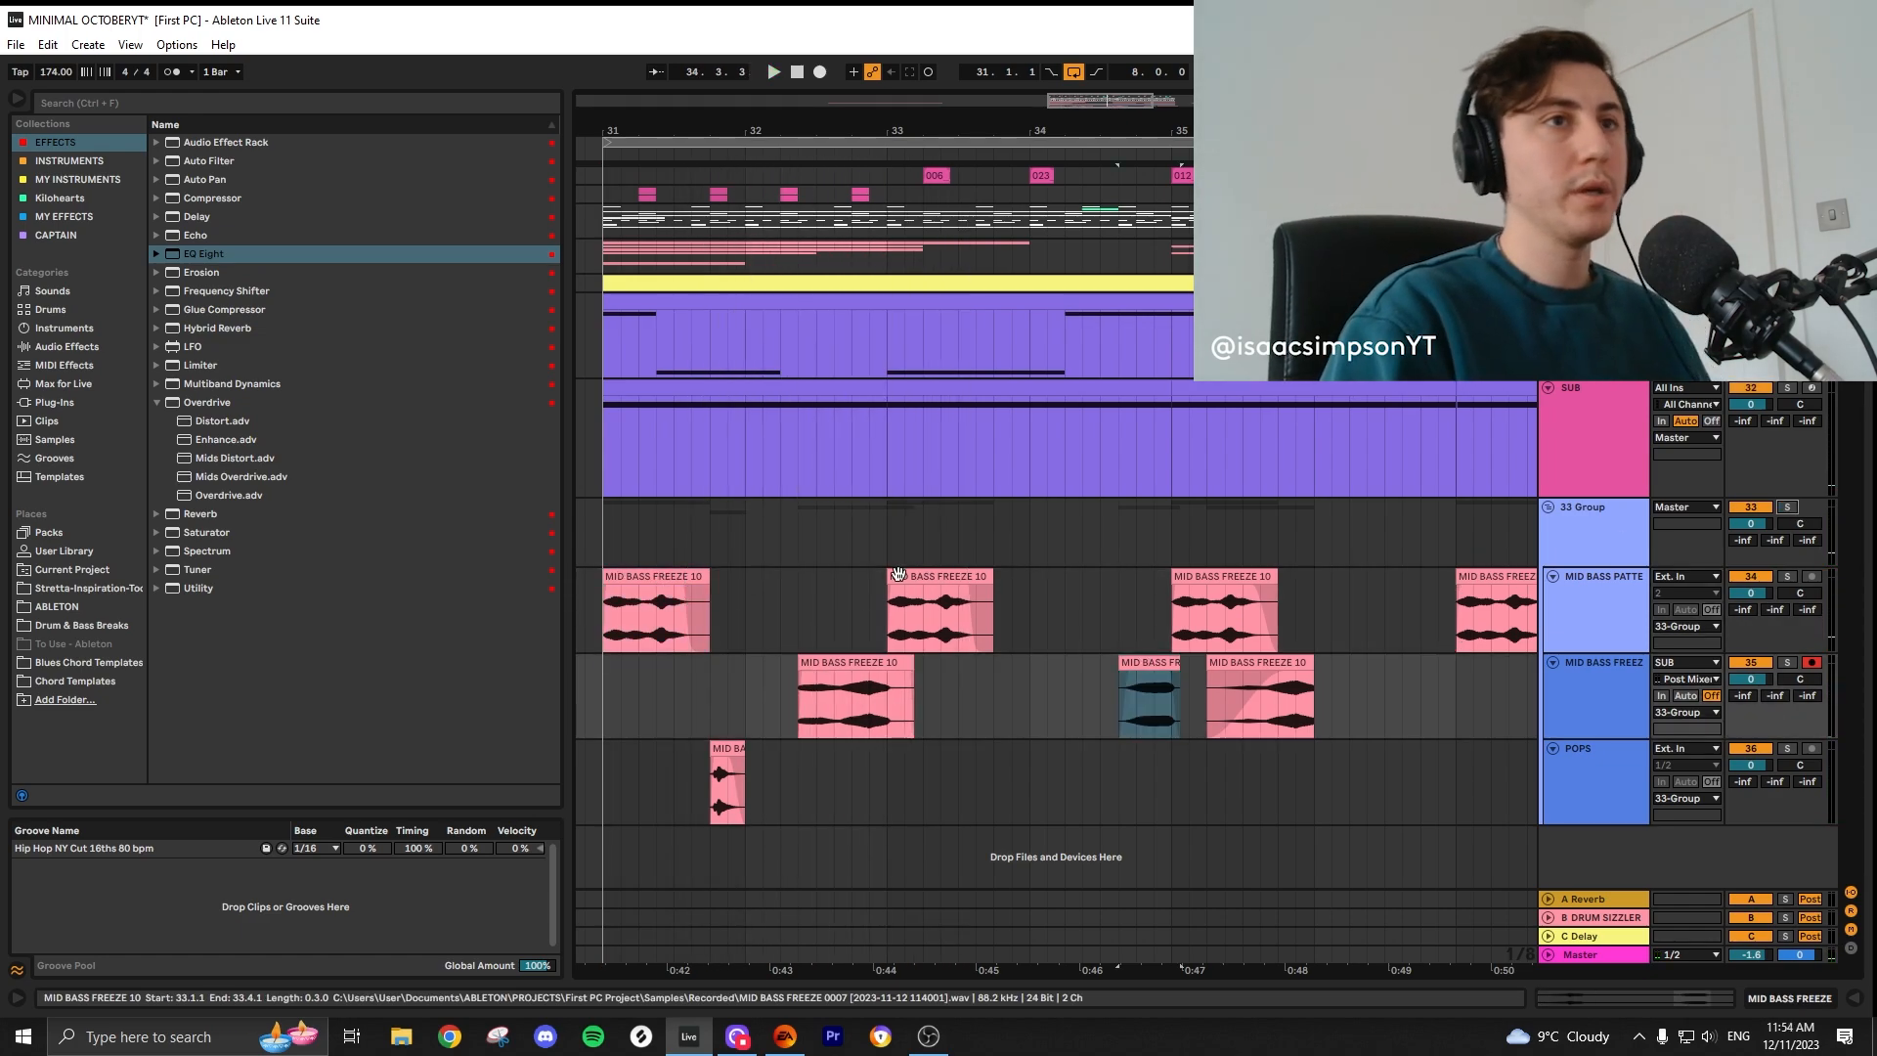
click(666, 578)
key(space)
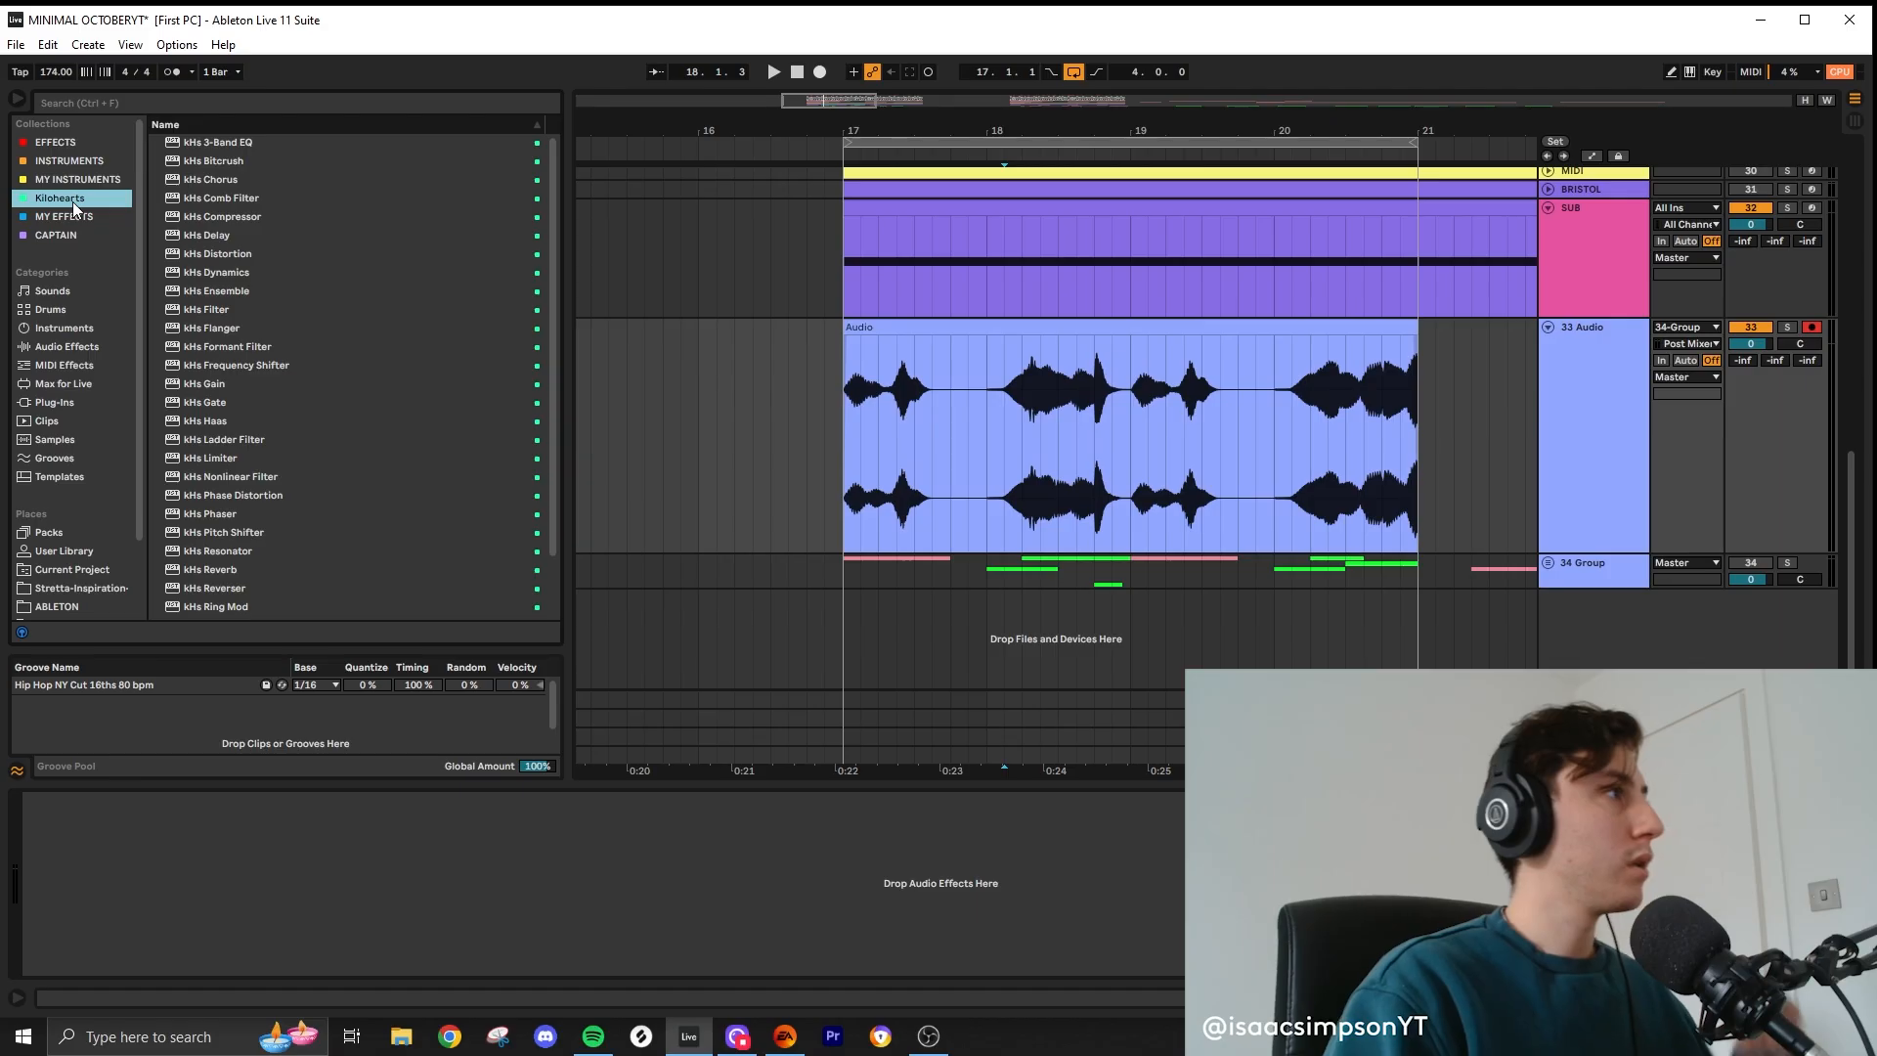
Step: Add Portal to the 33 Audio track, audition its presets including WARBLE GLITCH during playback, and close its window
click(74, 217)
drag(198, 309, 482, 880)
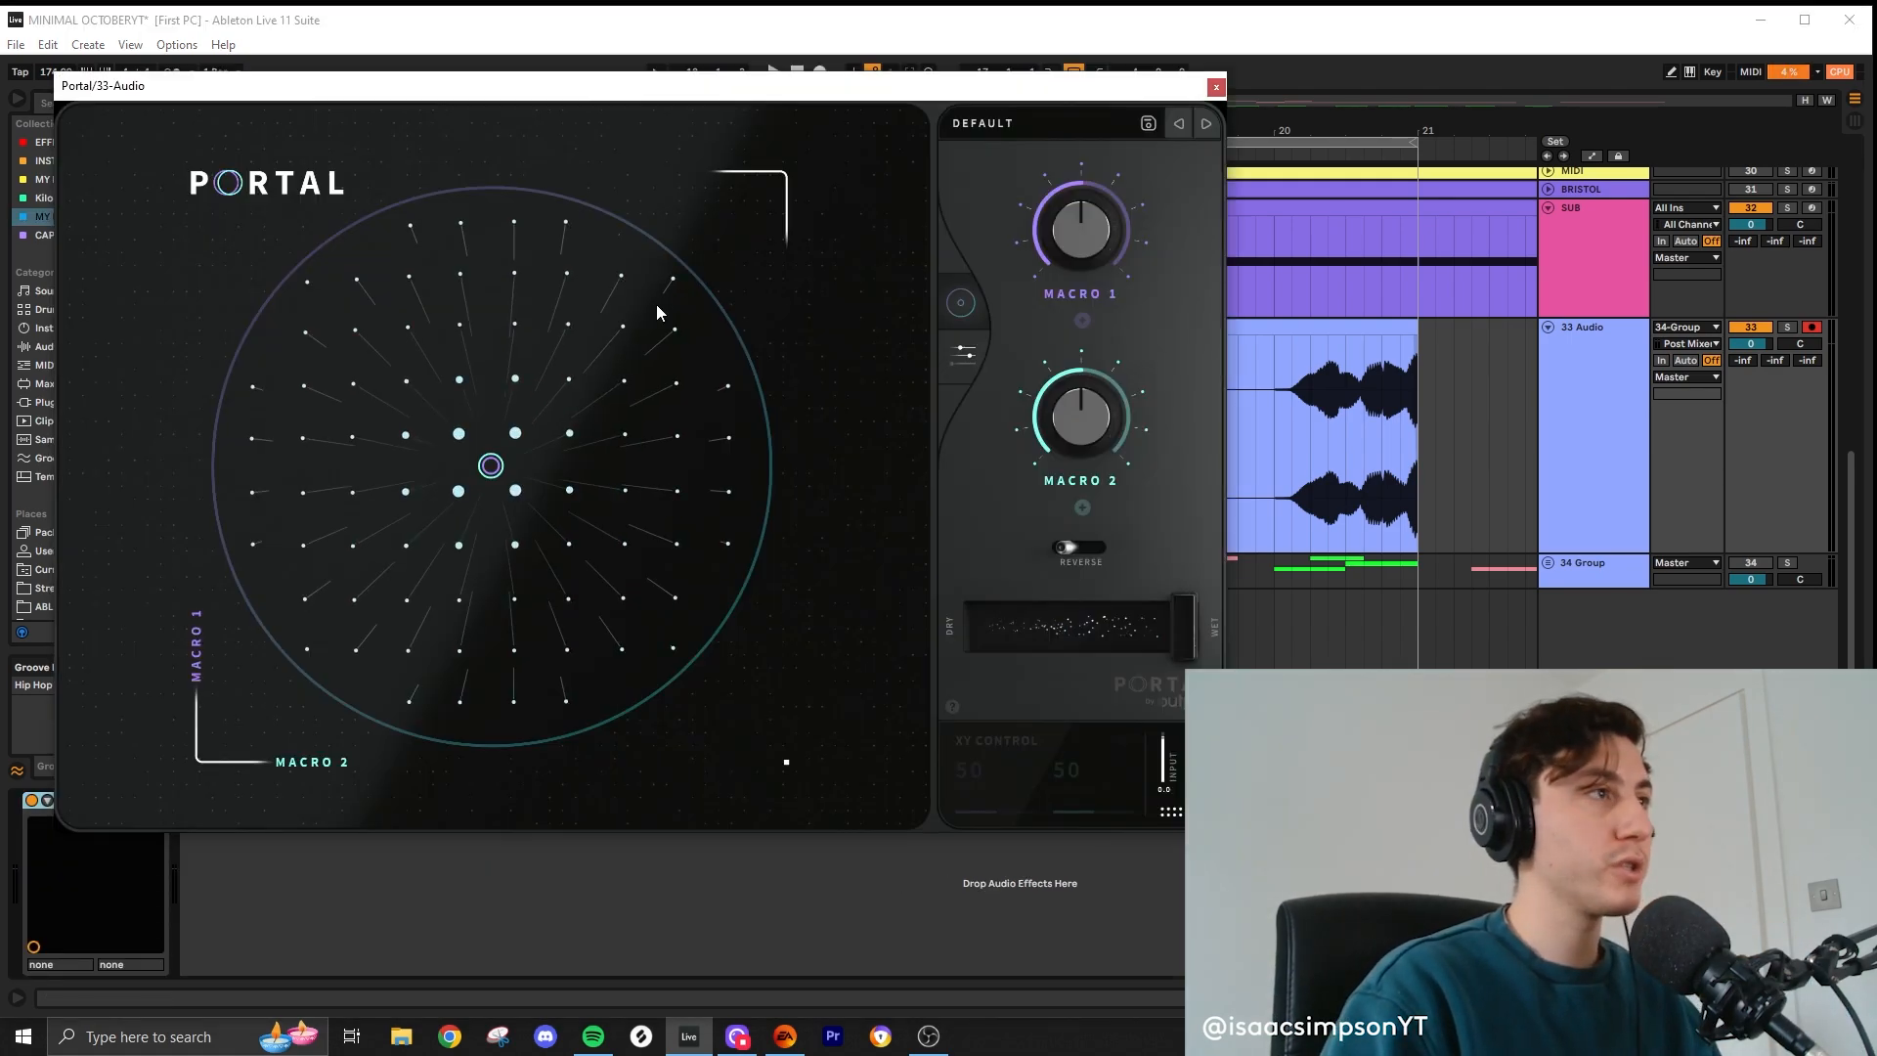
click(1206, 124)
key(space)
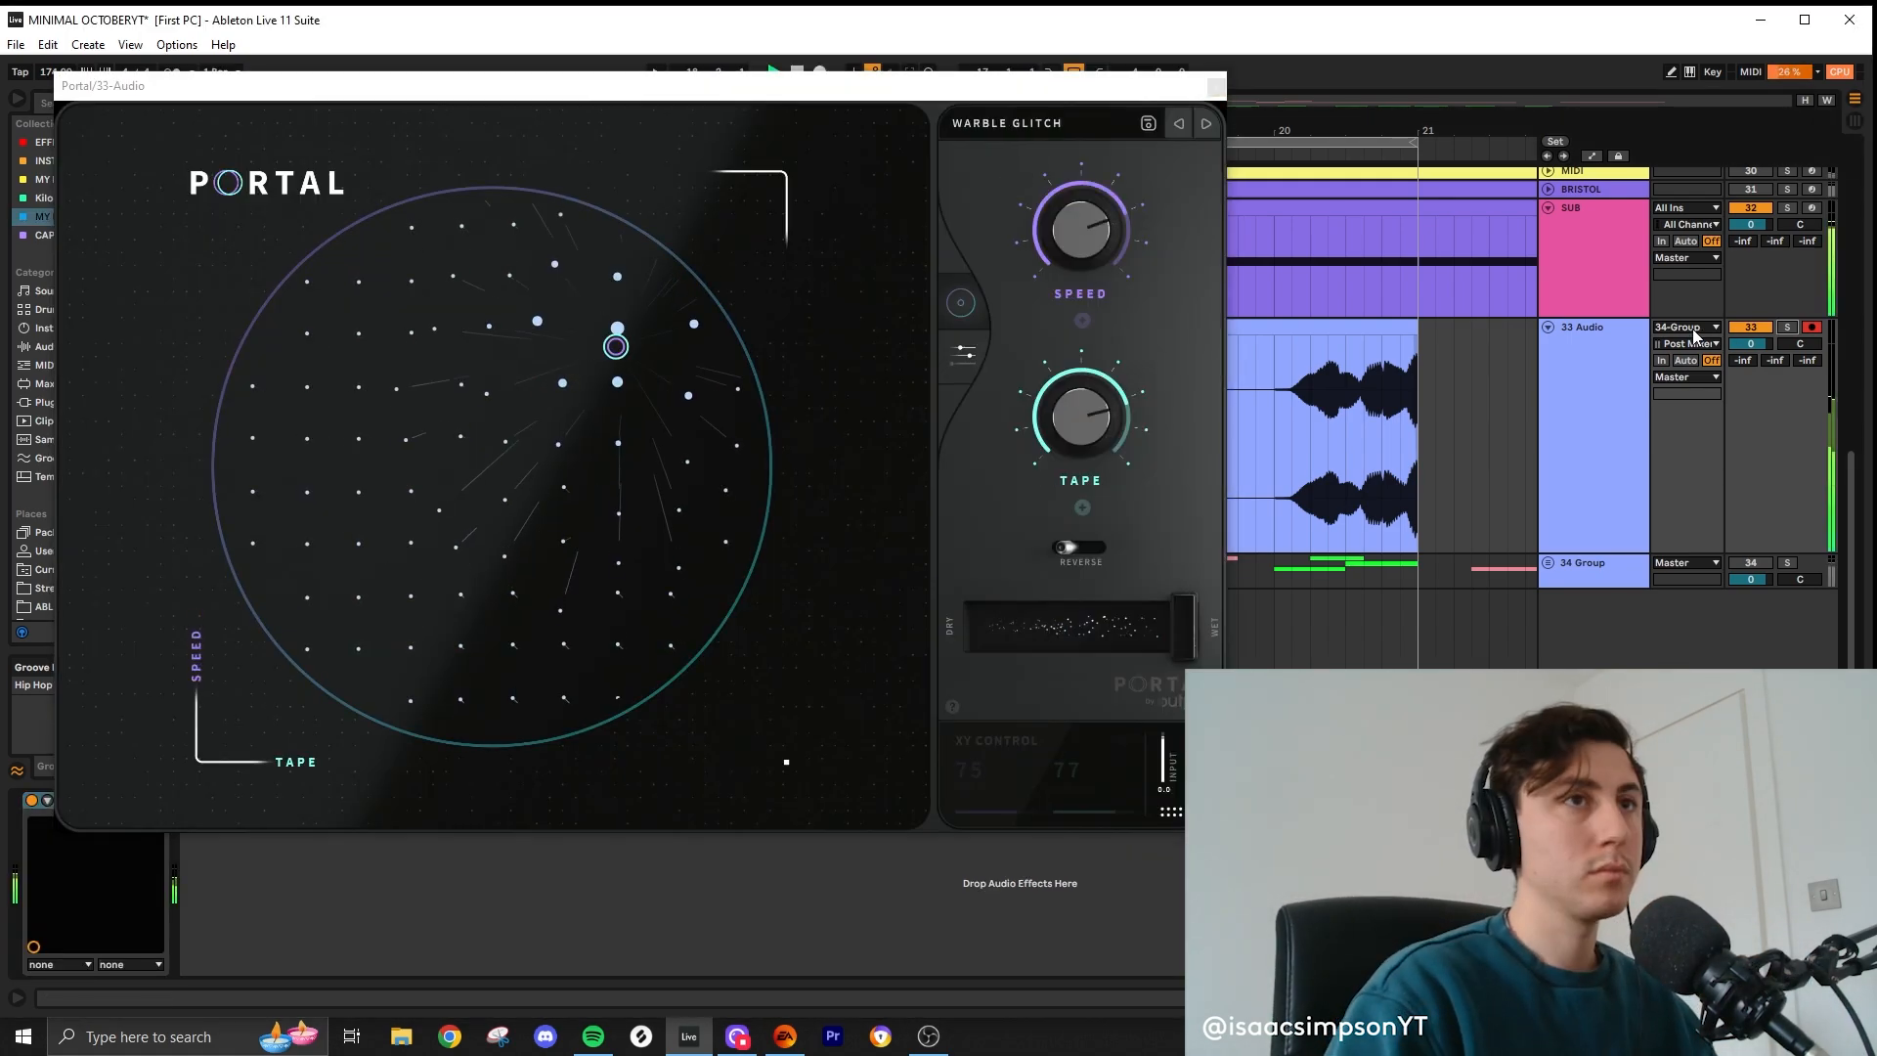
click(1206, 124)
click(1216, 86)
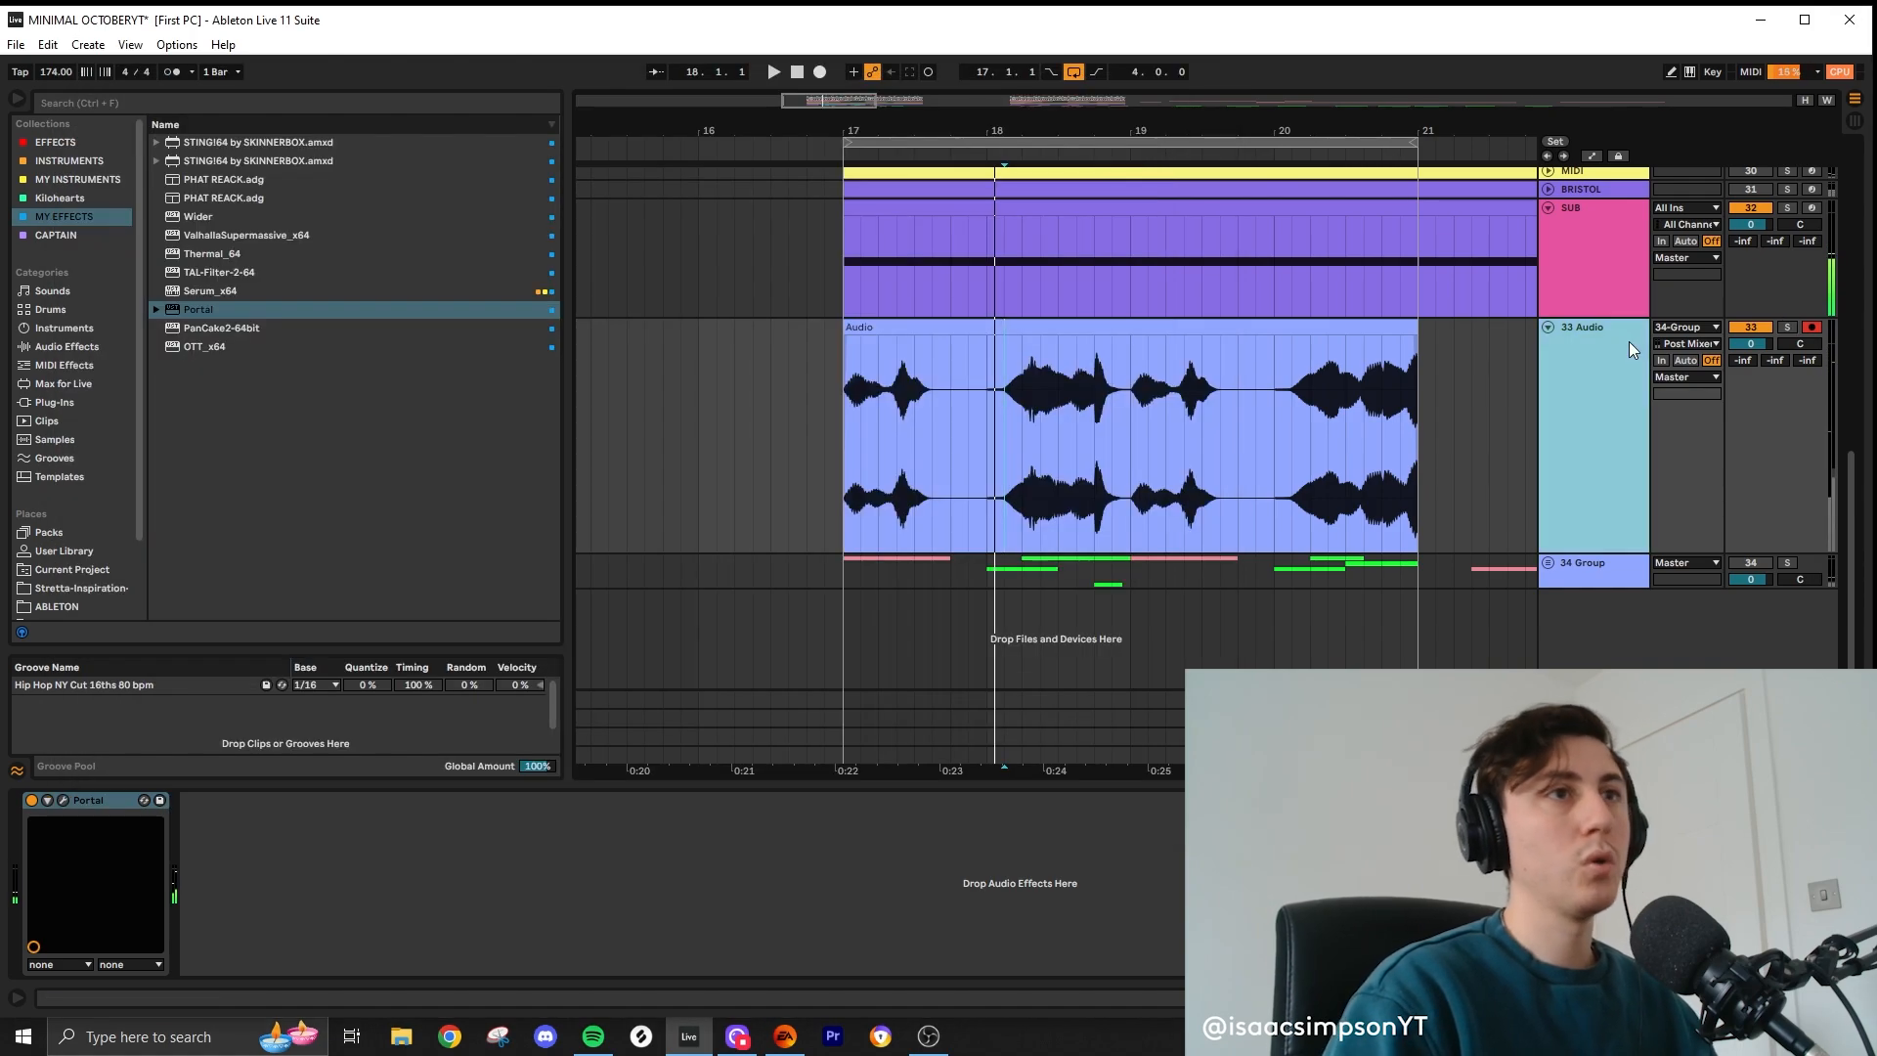
Step: Insert two new audio tracks directly below the 33 Audio track
key(ctrl+t)
scroll(917, 559, down, 1)
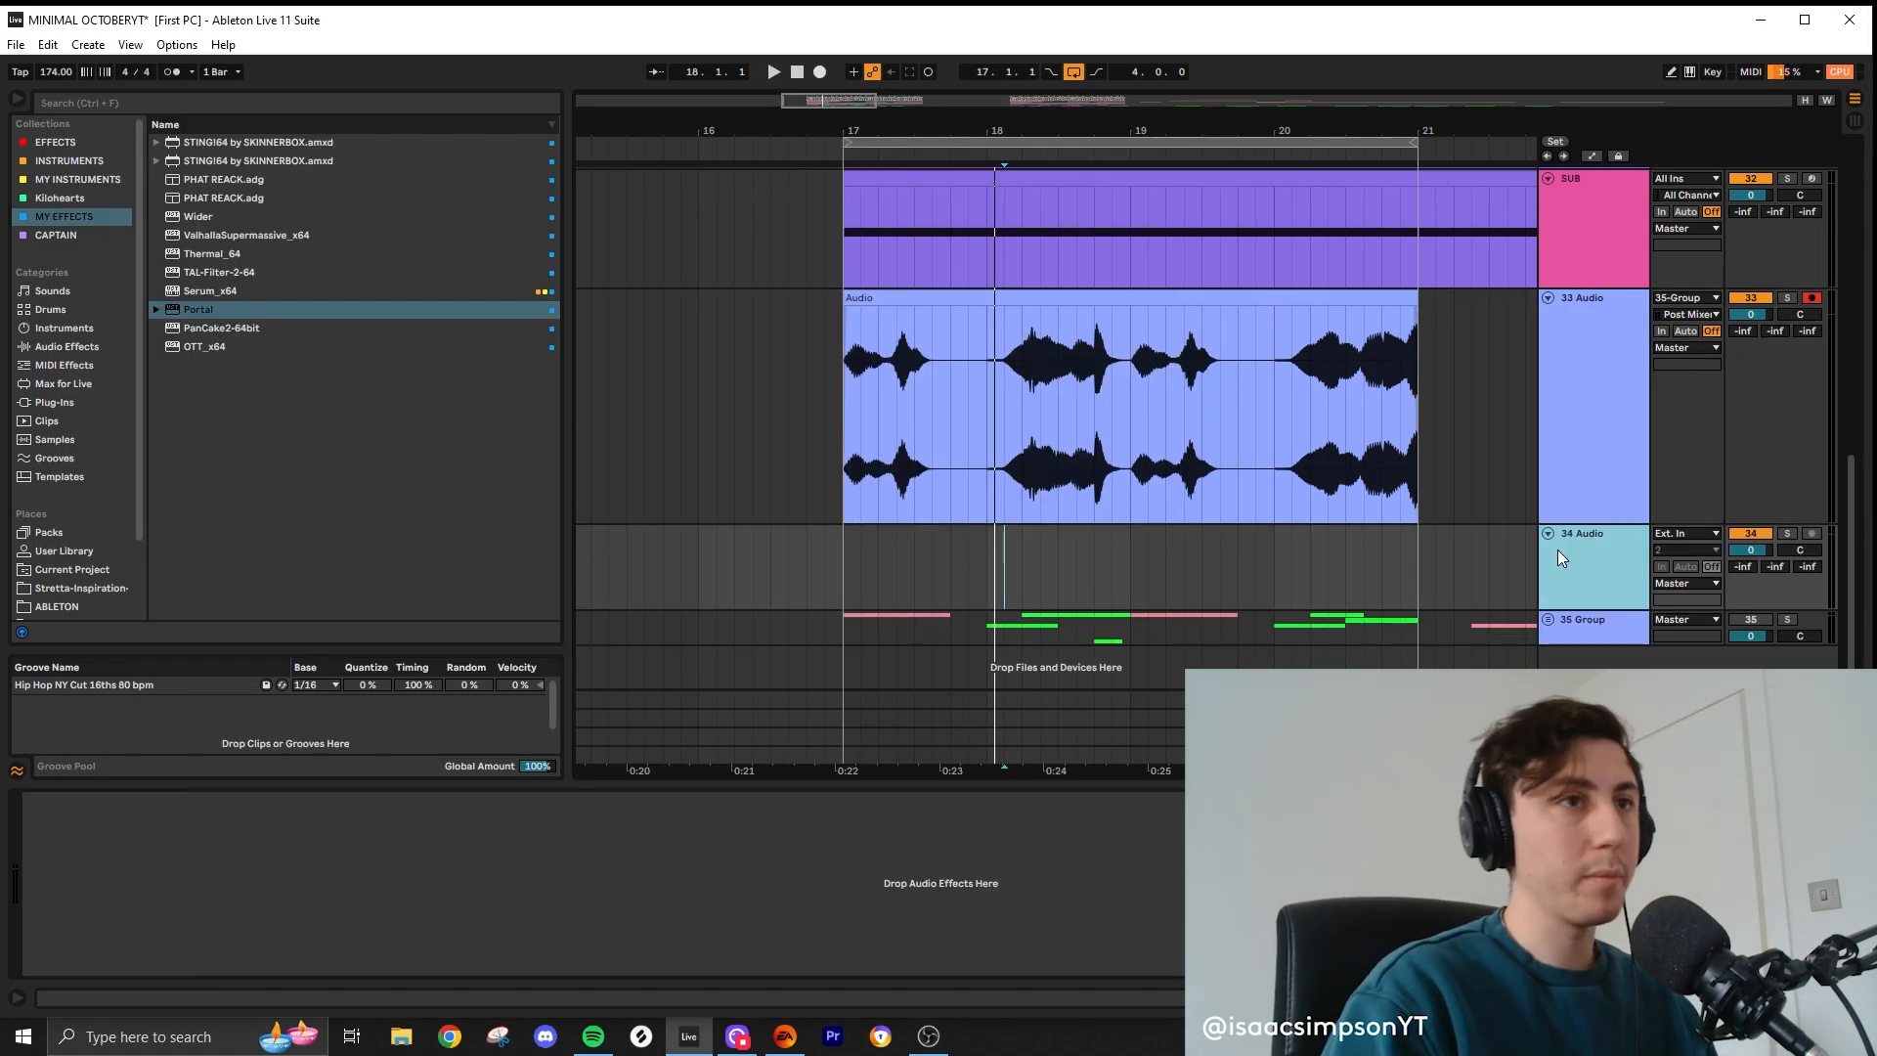
key(ctrl+t)
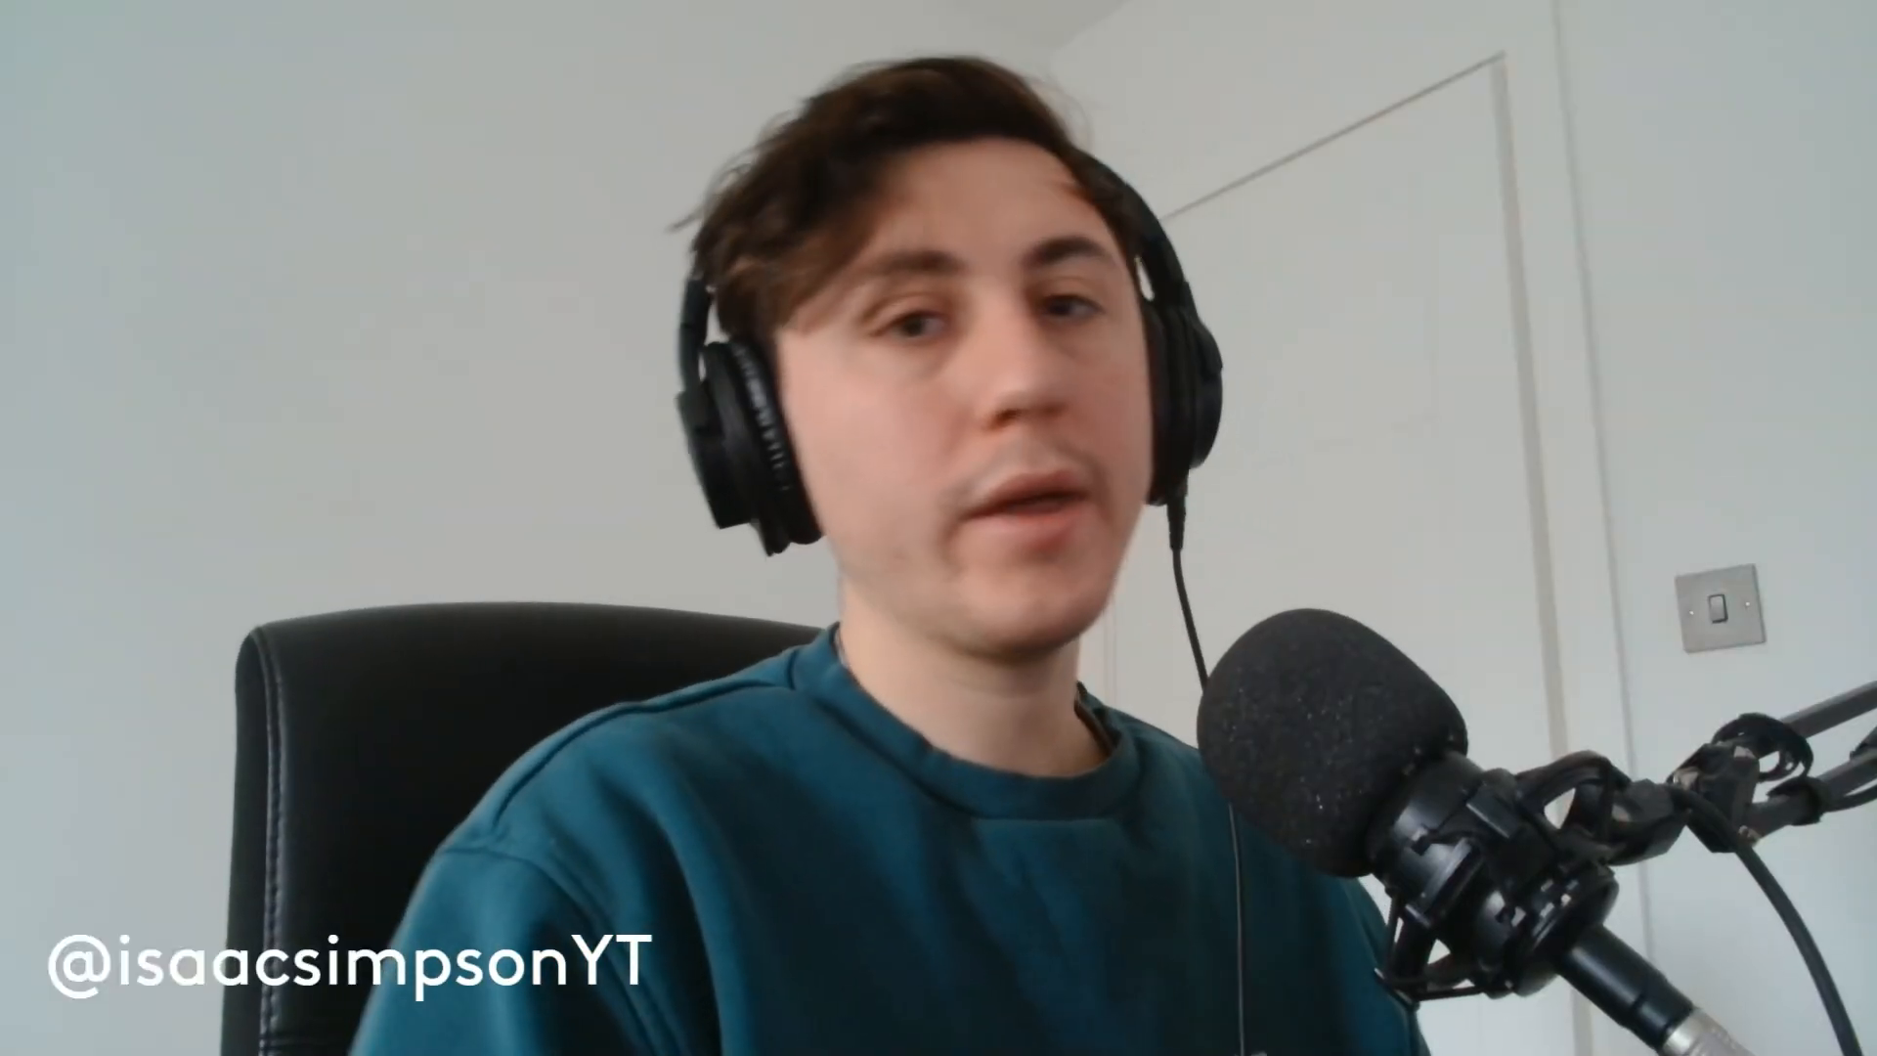
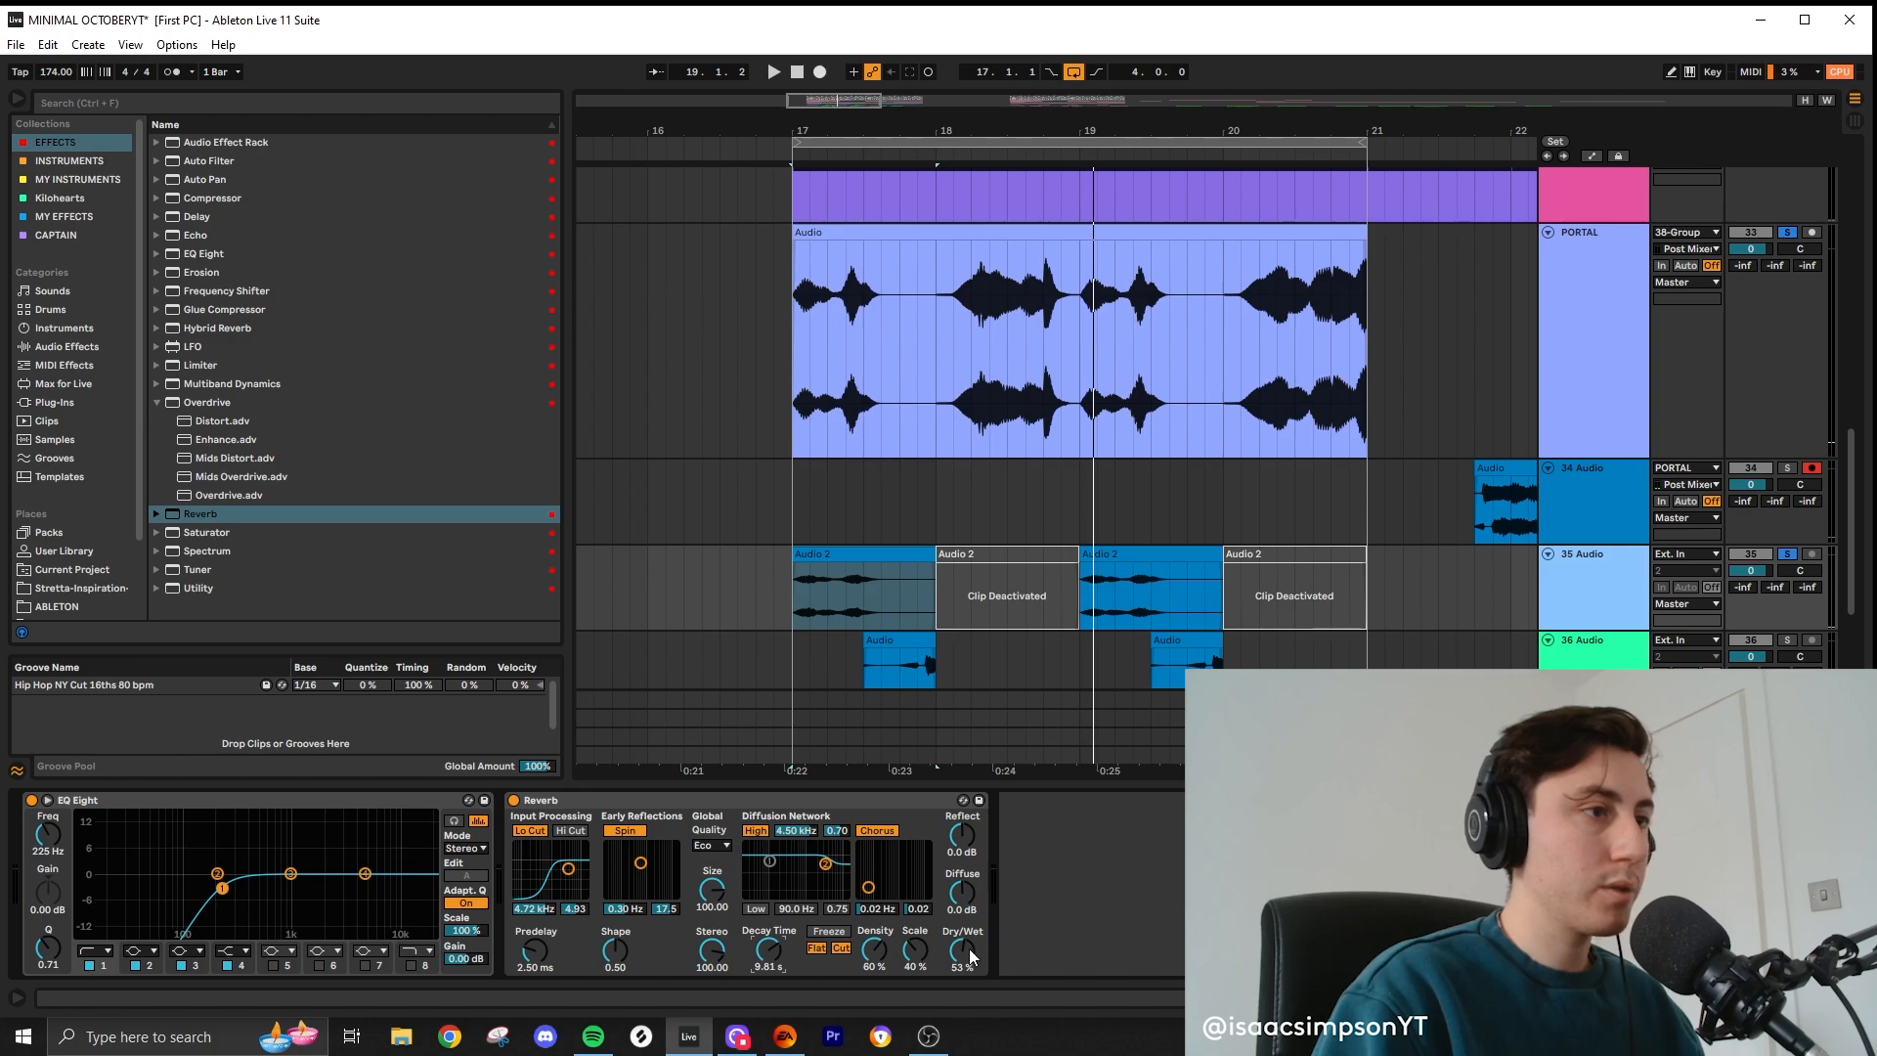
Step: Automate the Reverb's Dry/Wet on 35 Audio with curves rising from 0% to the ends of the active clips, and play from bar 17
right_click(970, 955)
click(1036, 860)
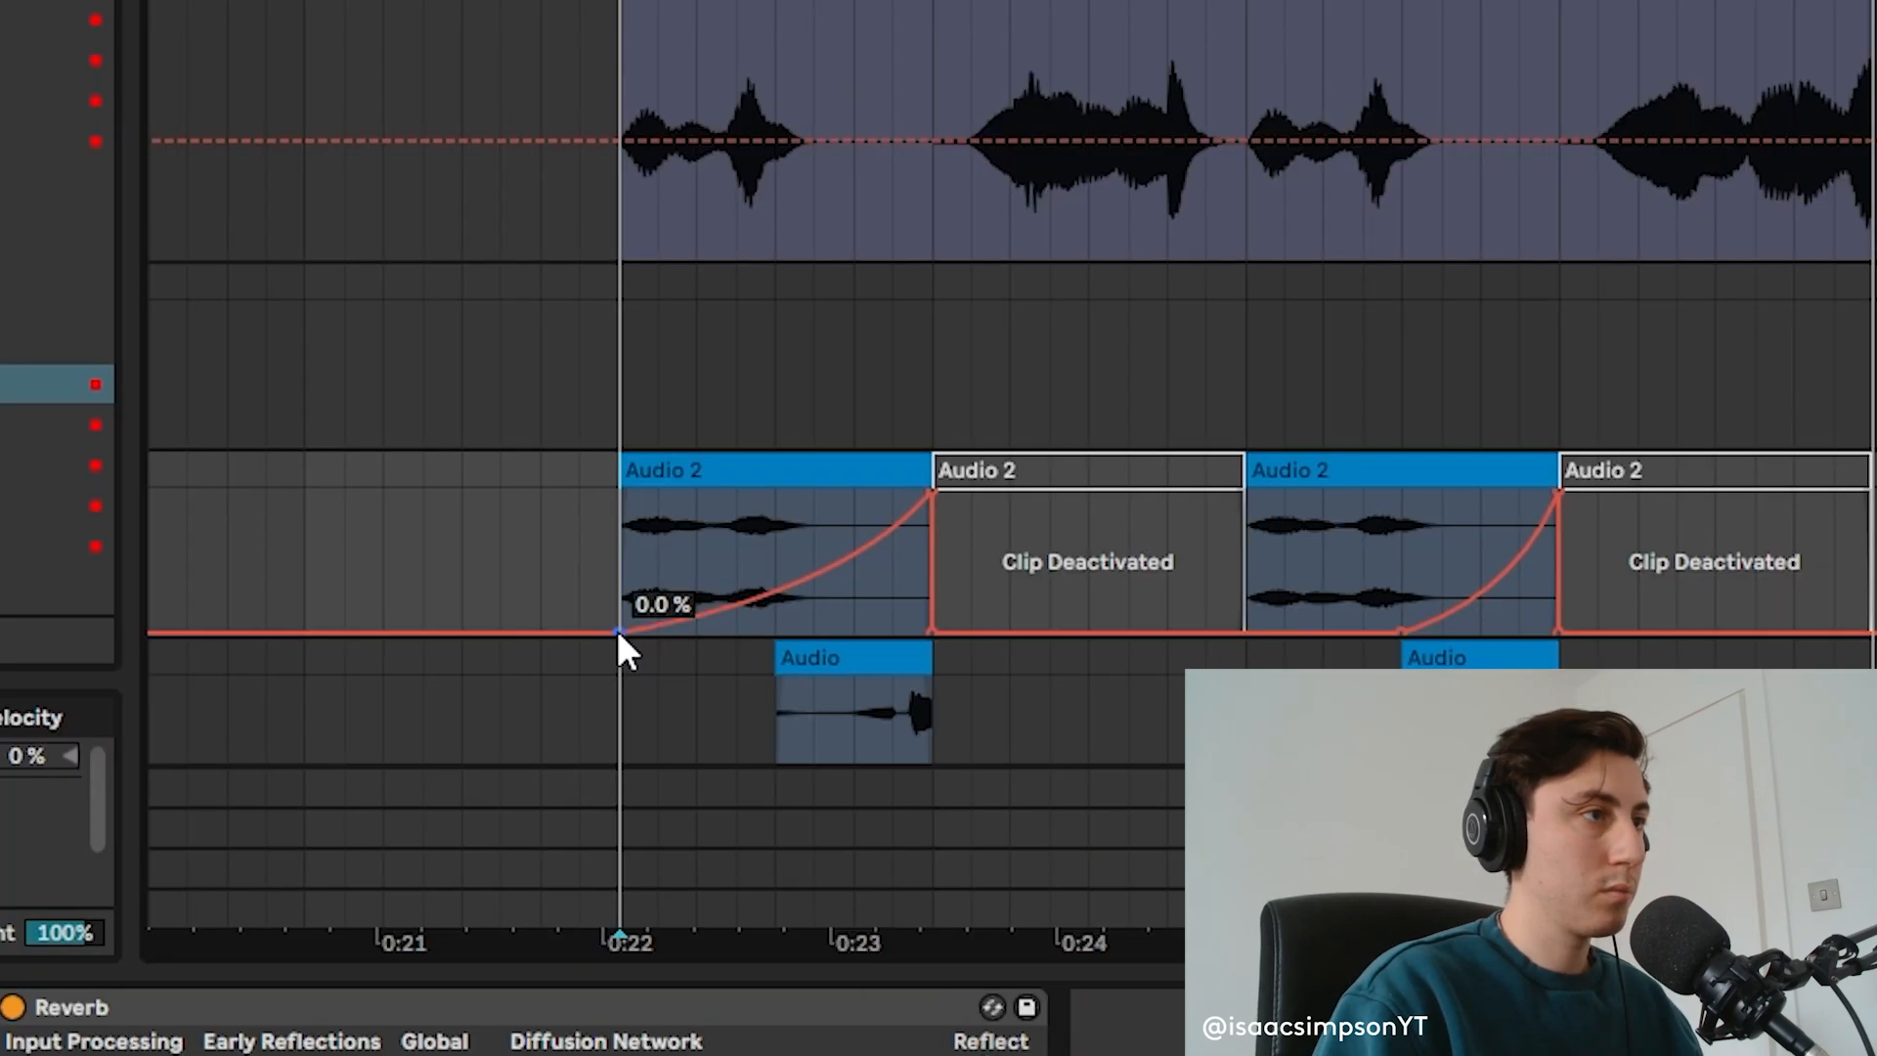
key(space)
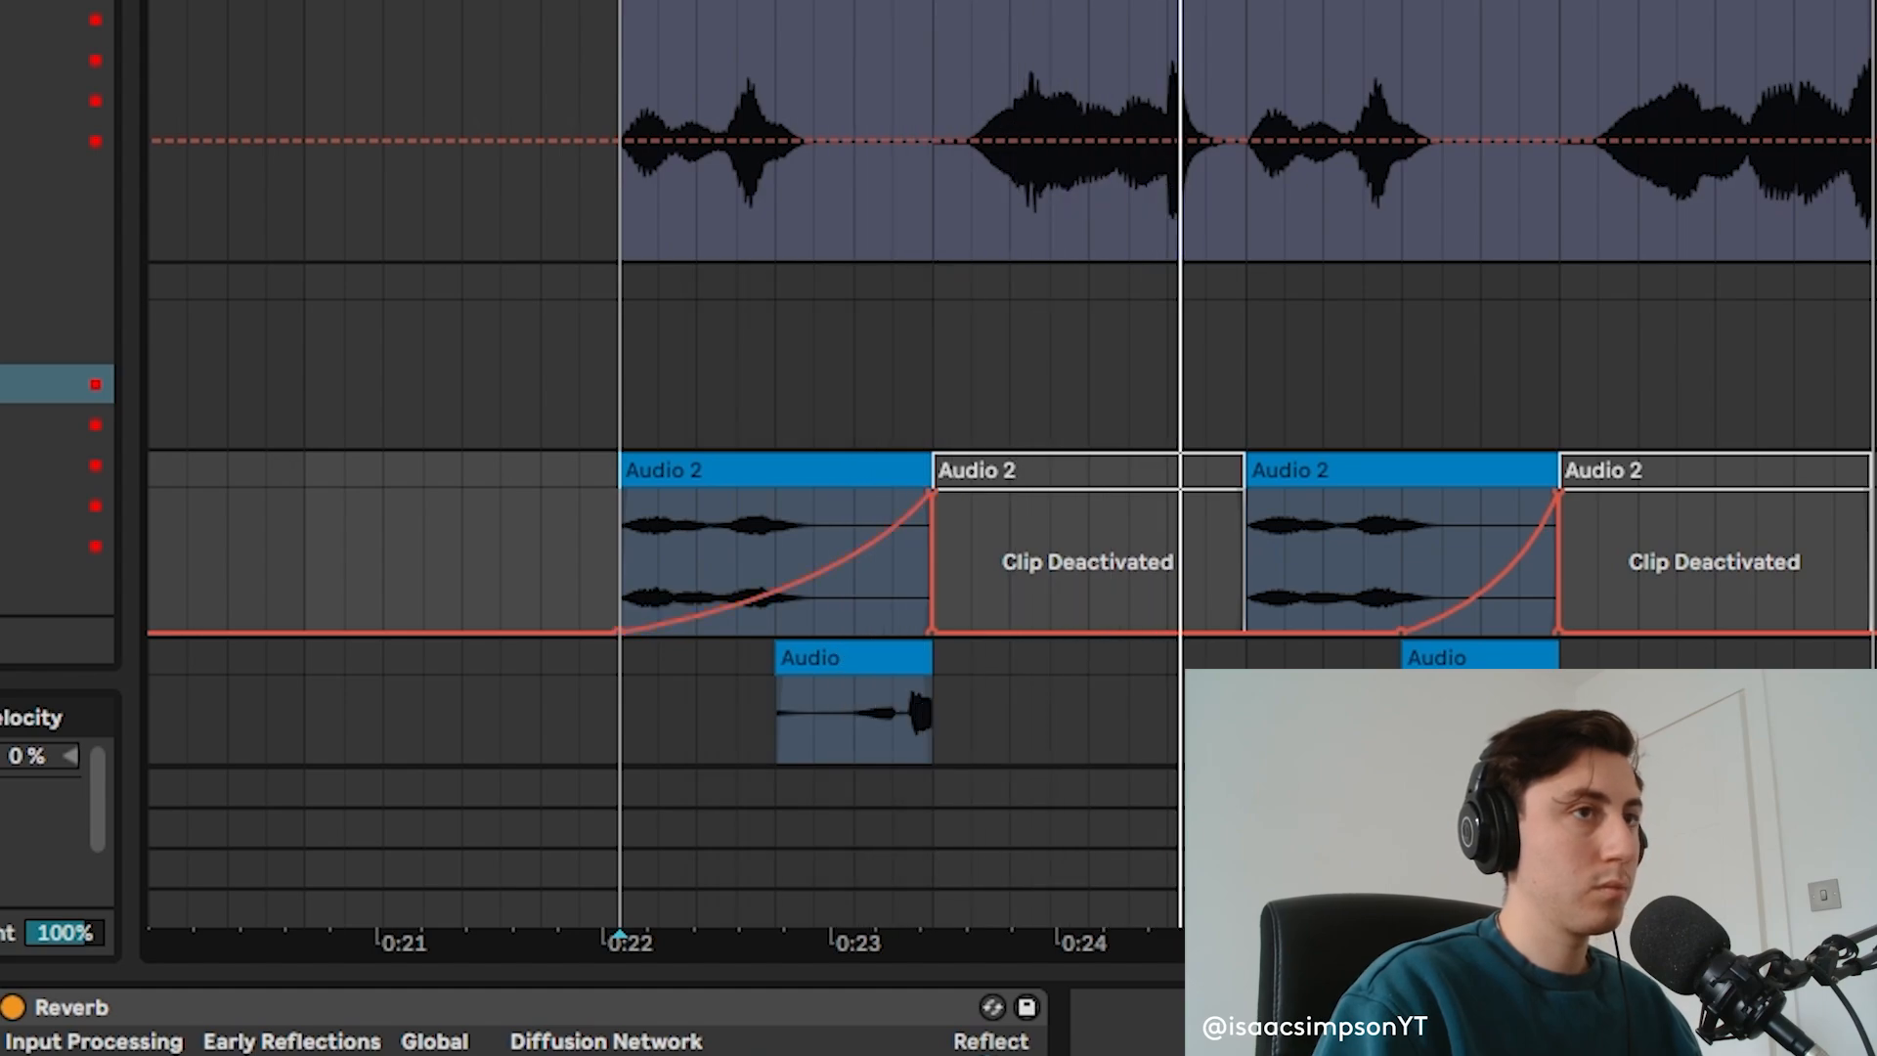
key(space)
key(space)
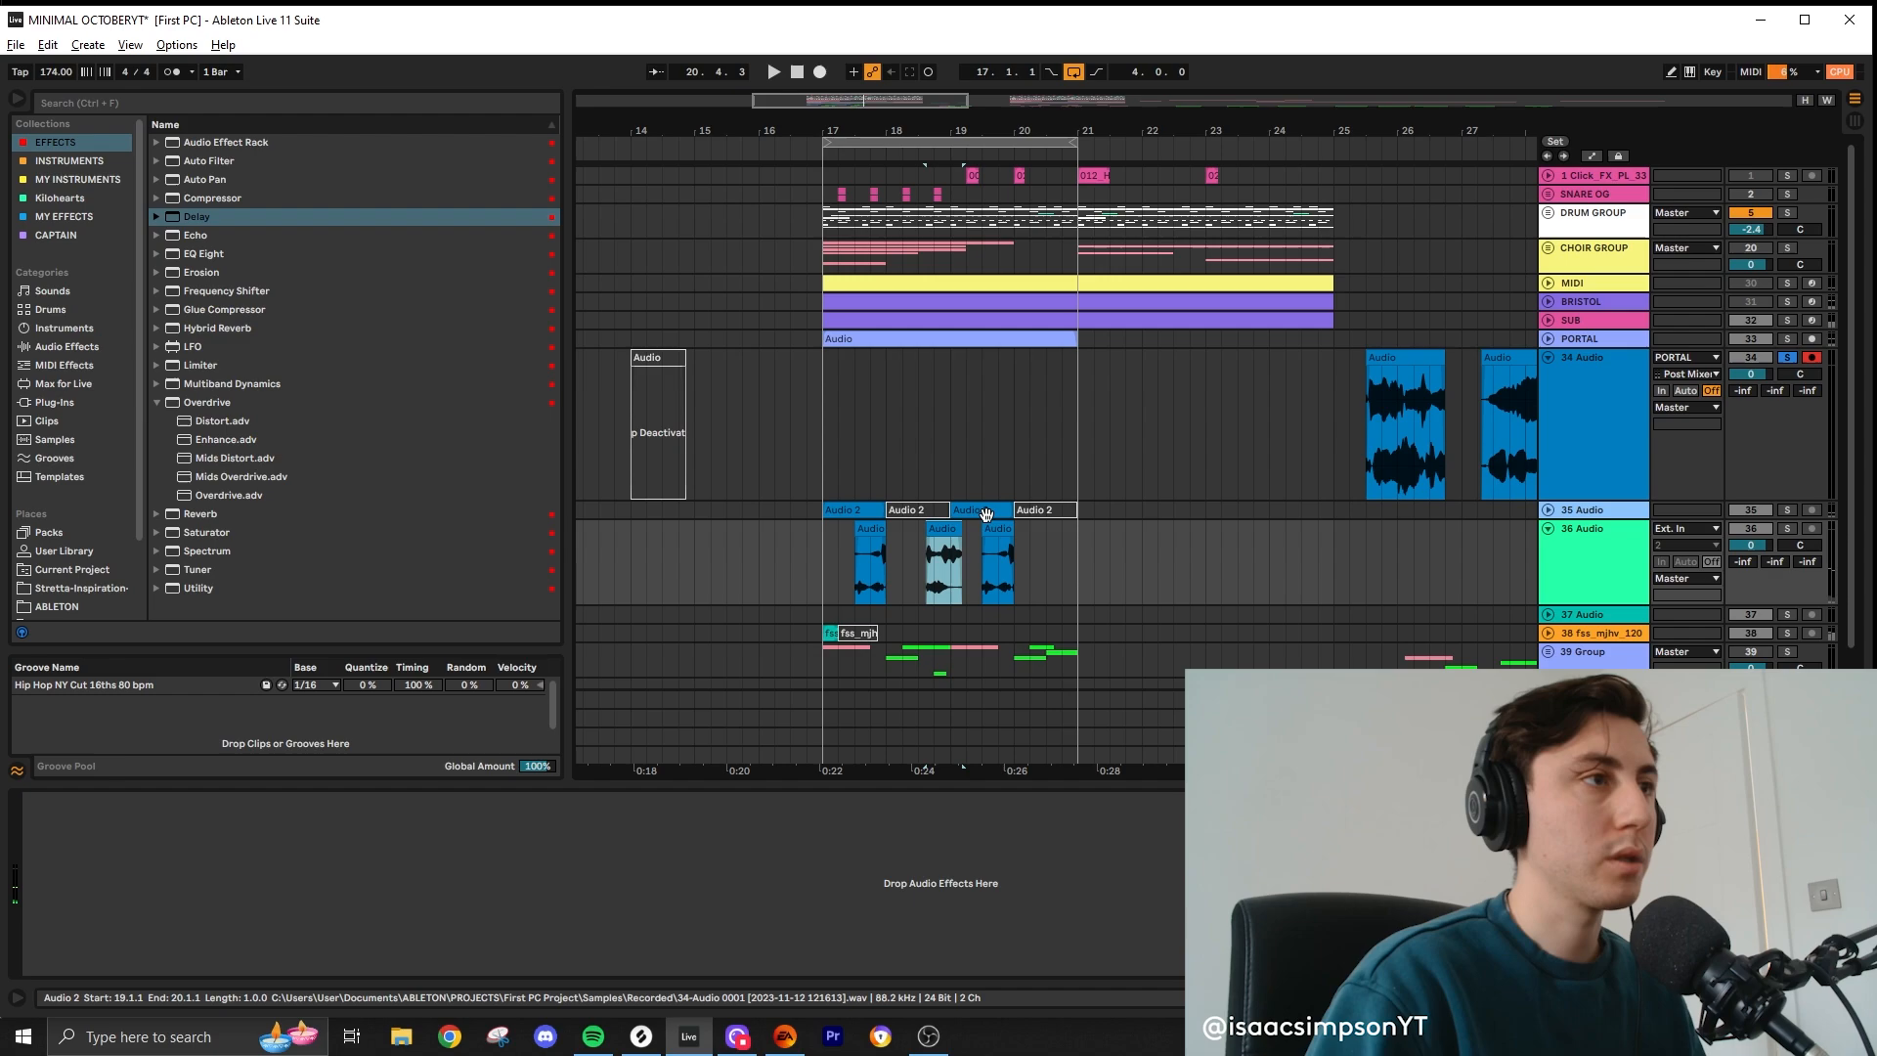
Step: Duplicate bars 17 to 20 of the tracks from MIDI down to 39 Group to bar 21, and extend the loop to eight bars
scroll(977, 525, down, 1)
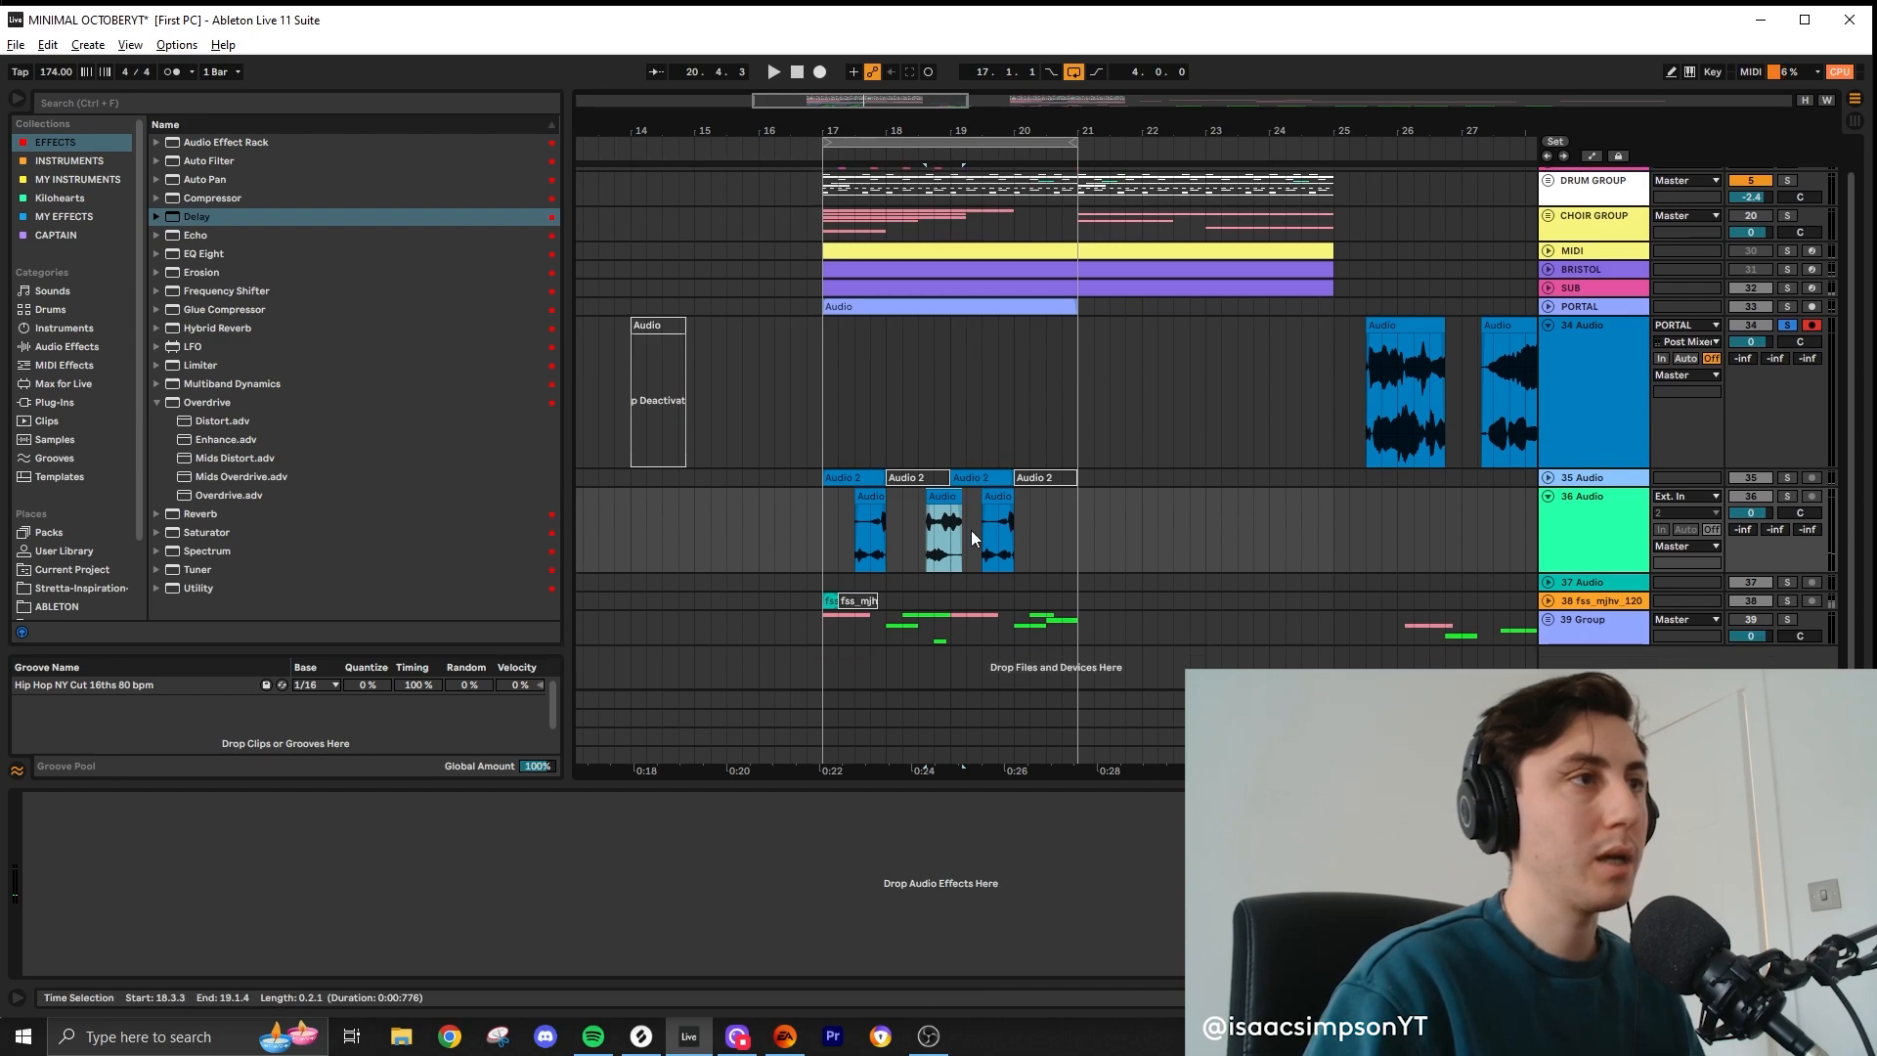
drag(1074, 635, 836, 252)
key(ctrl+d)
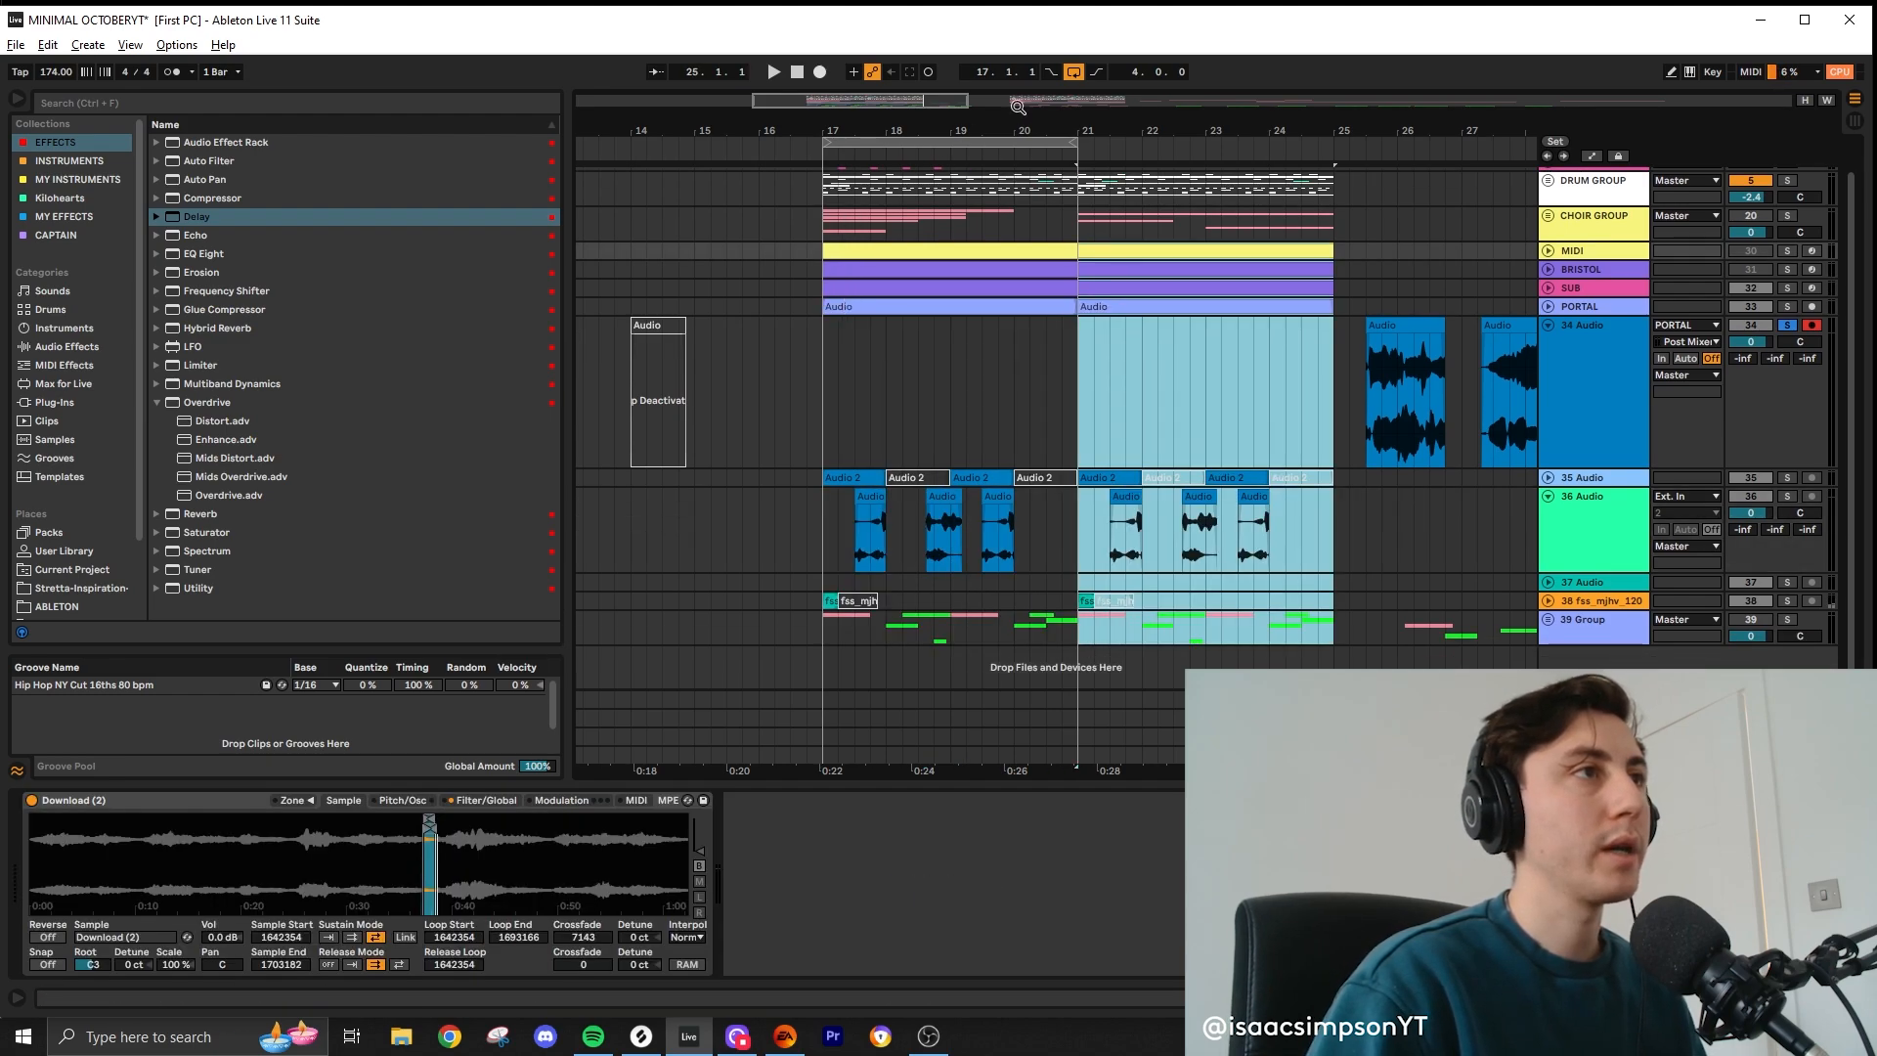
drag(1074, 142, 1332, 142)
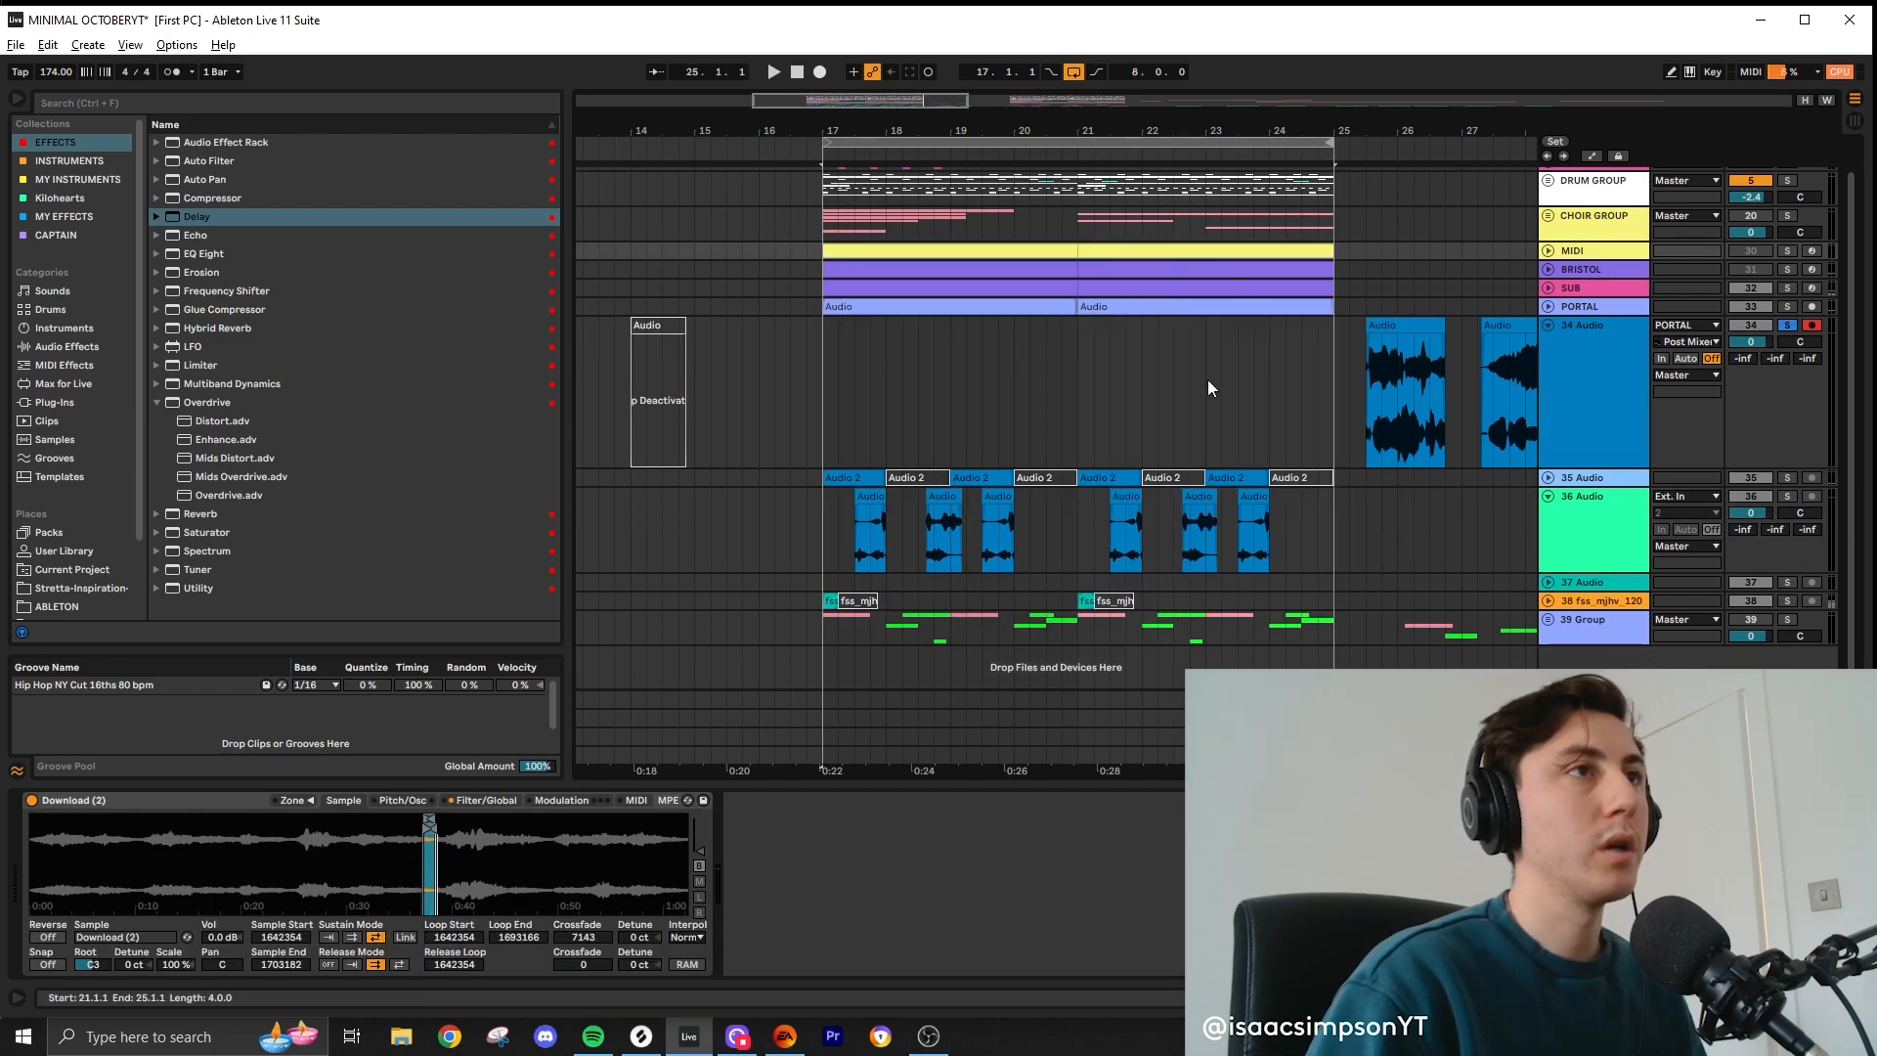
Step: Remove the short turquoise fss_mjhv clip at bar 21
click(1085, 603)
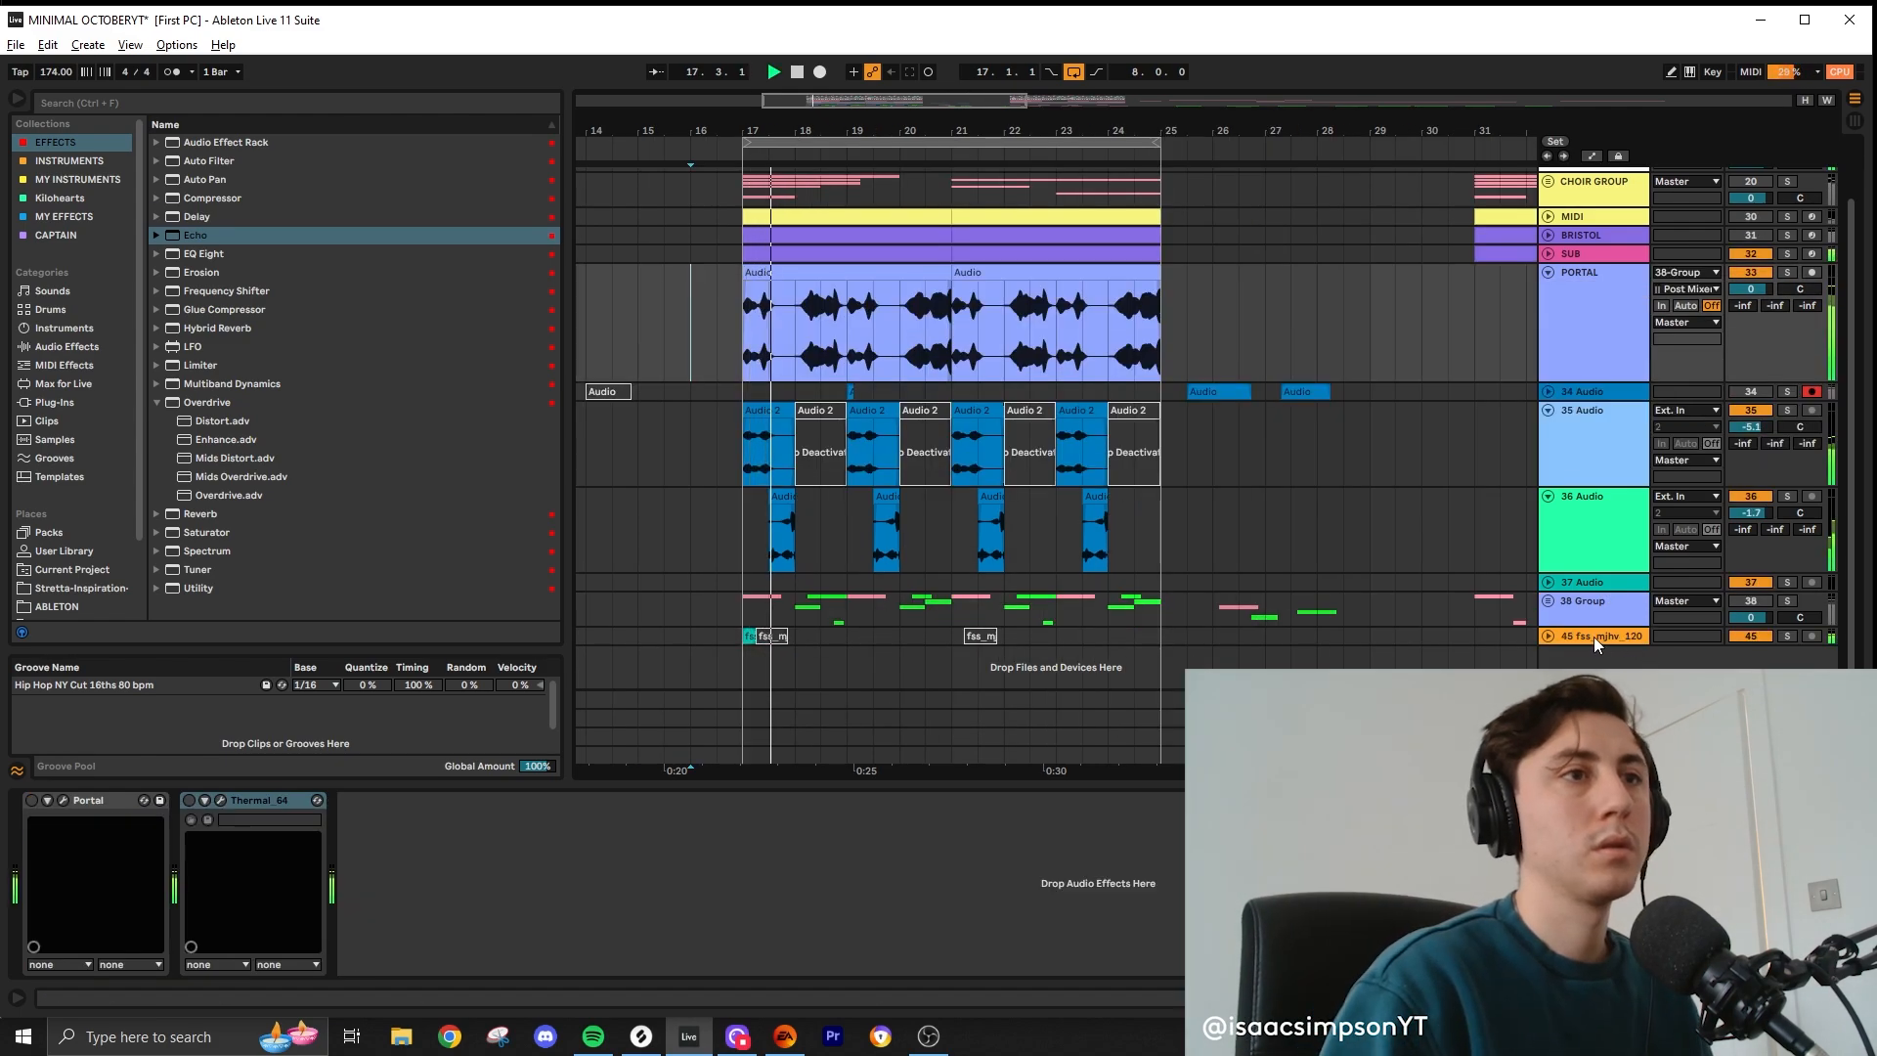
Step: Expand the fss_mjhv and 34 Audio tracks, and delete the short clip at bar 19 on 34 Audio
click(1548, 635)
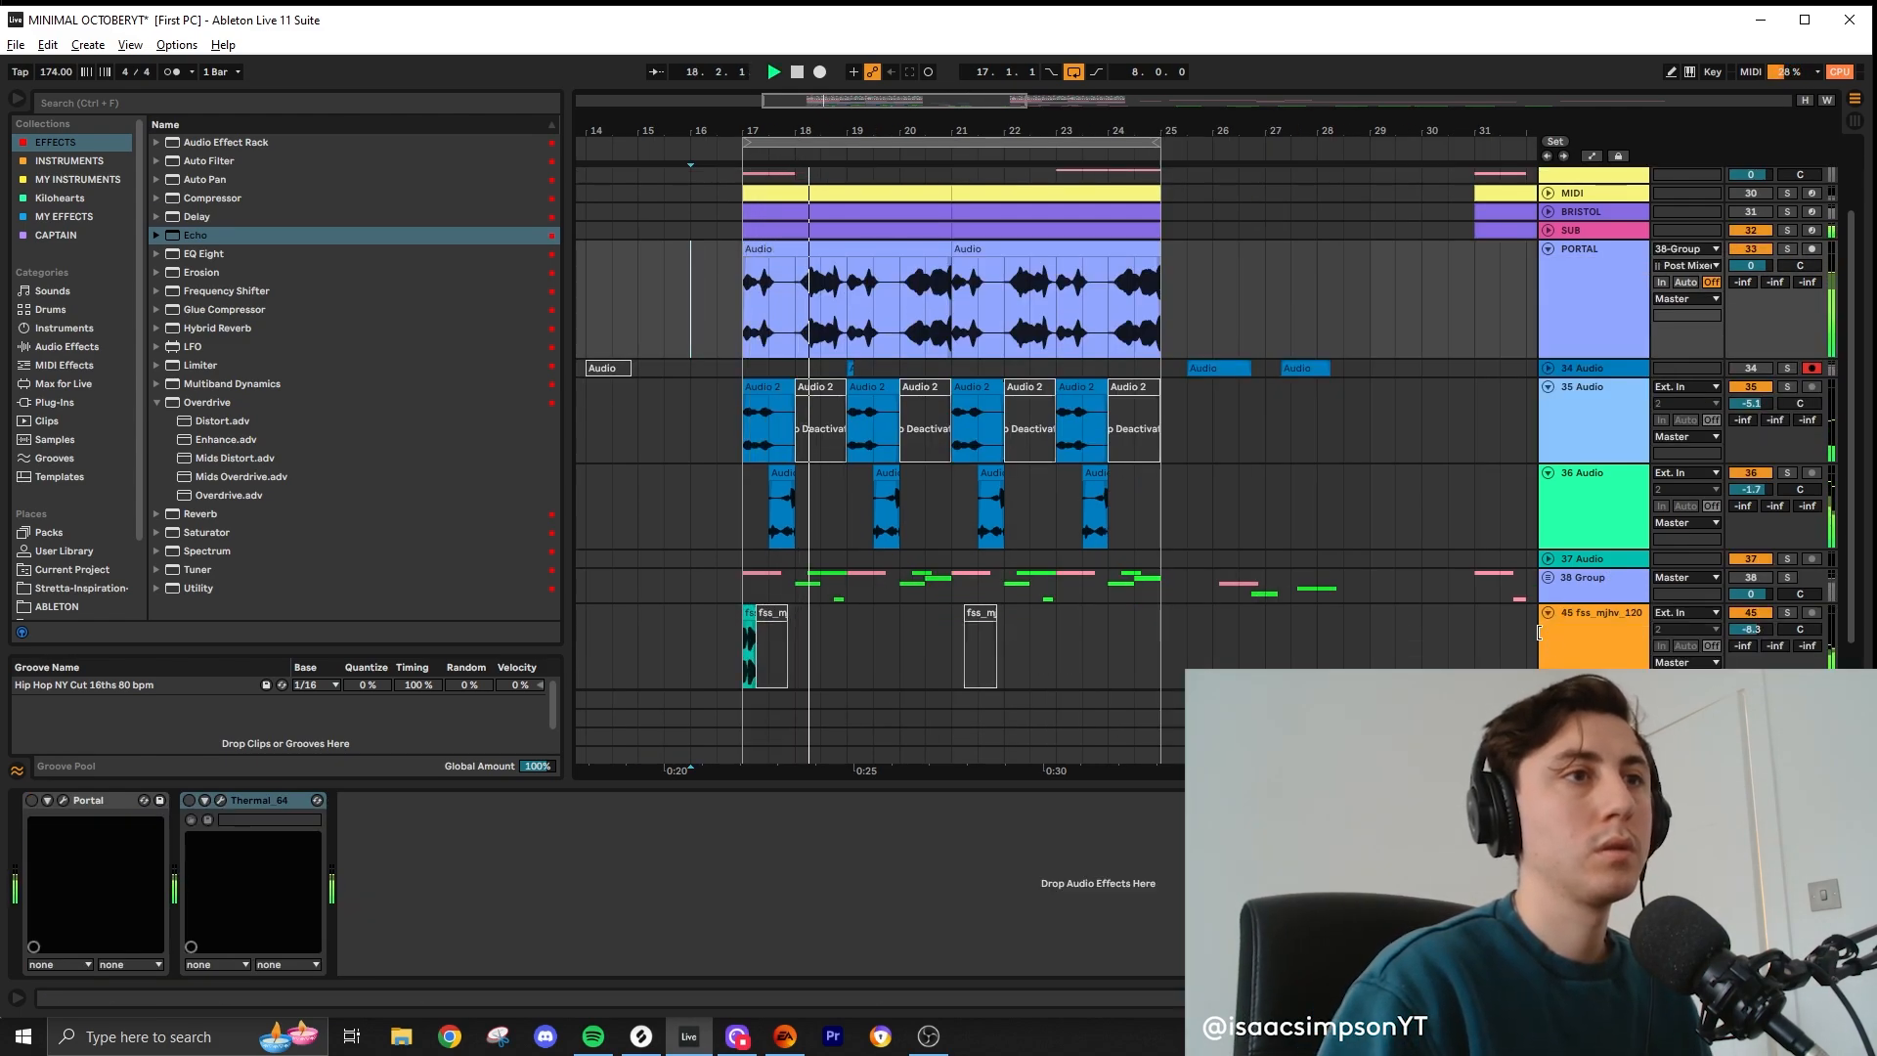
scroll(800, 595, down, 2)
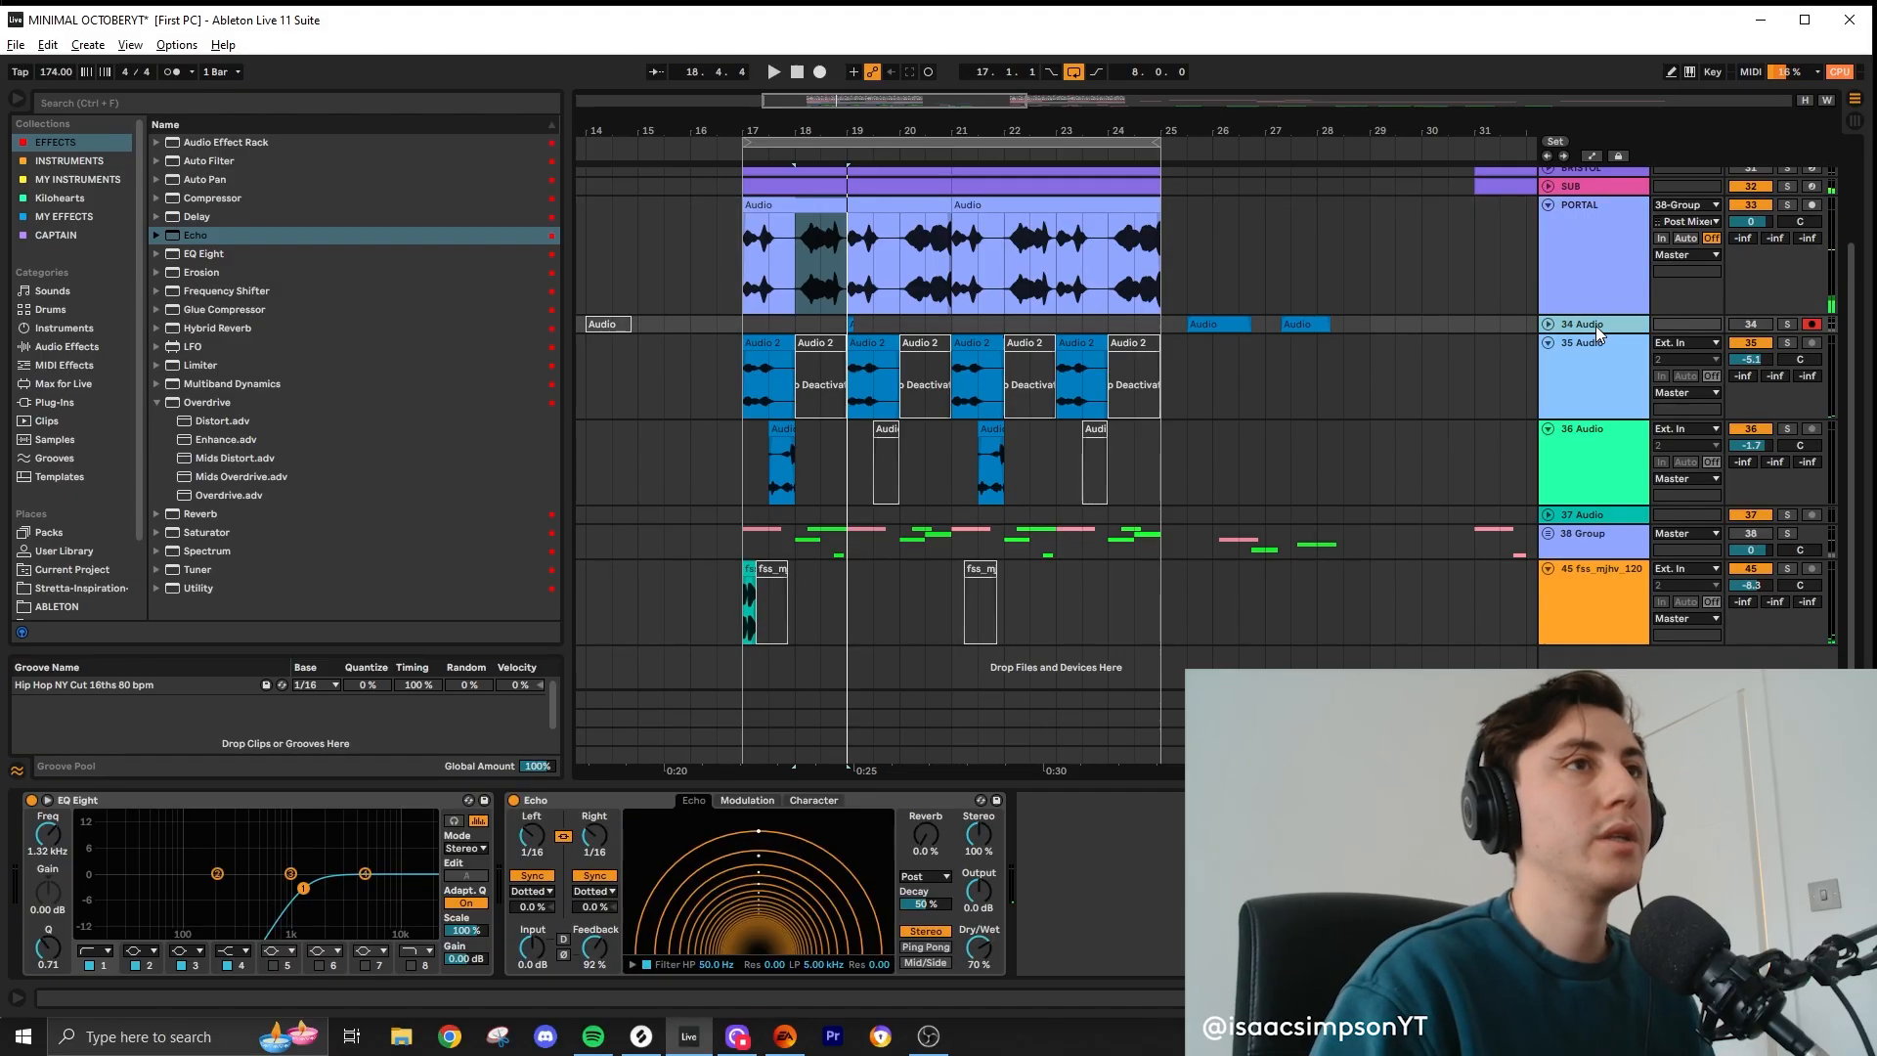
click(1546, 325)
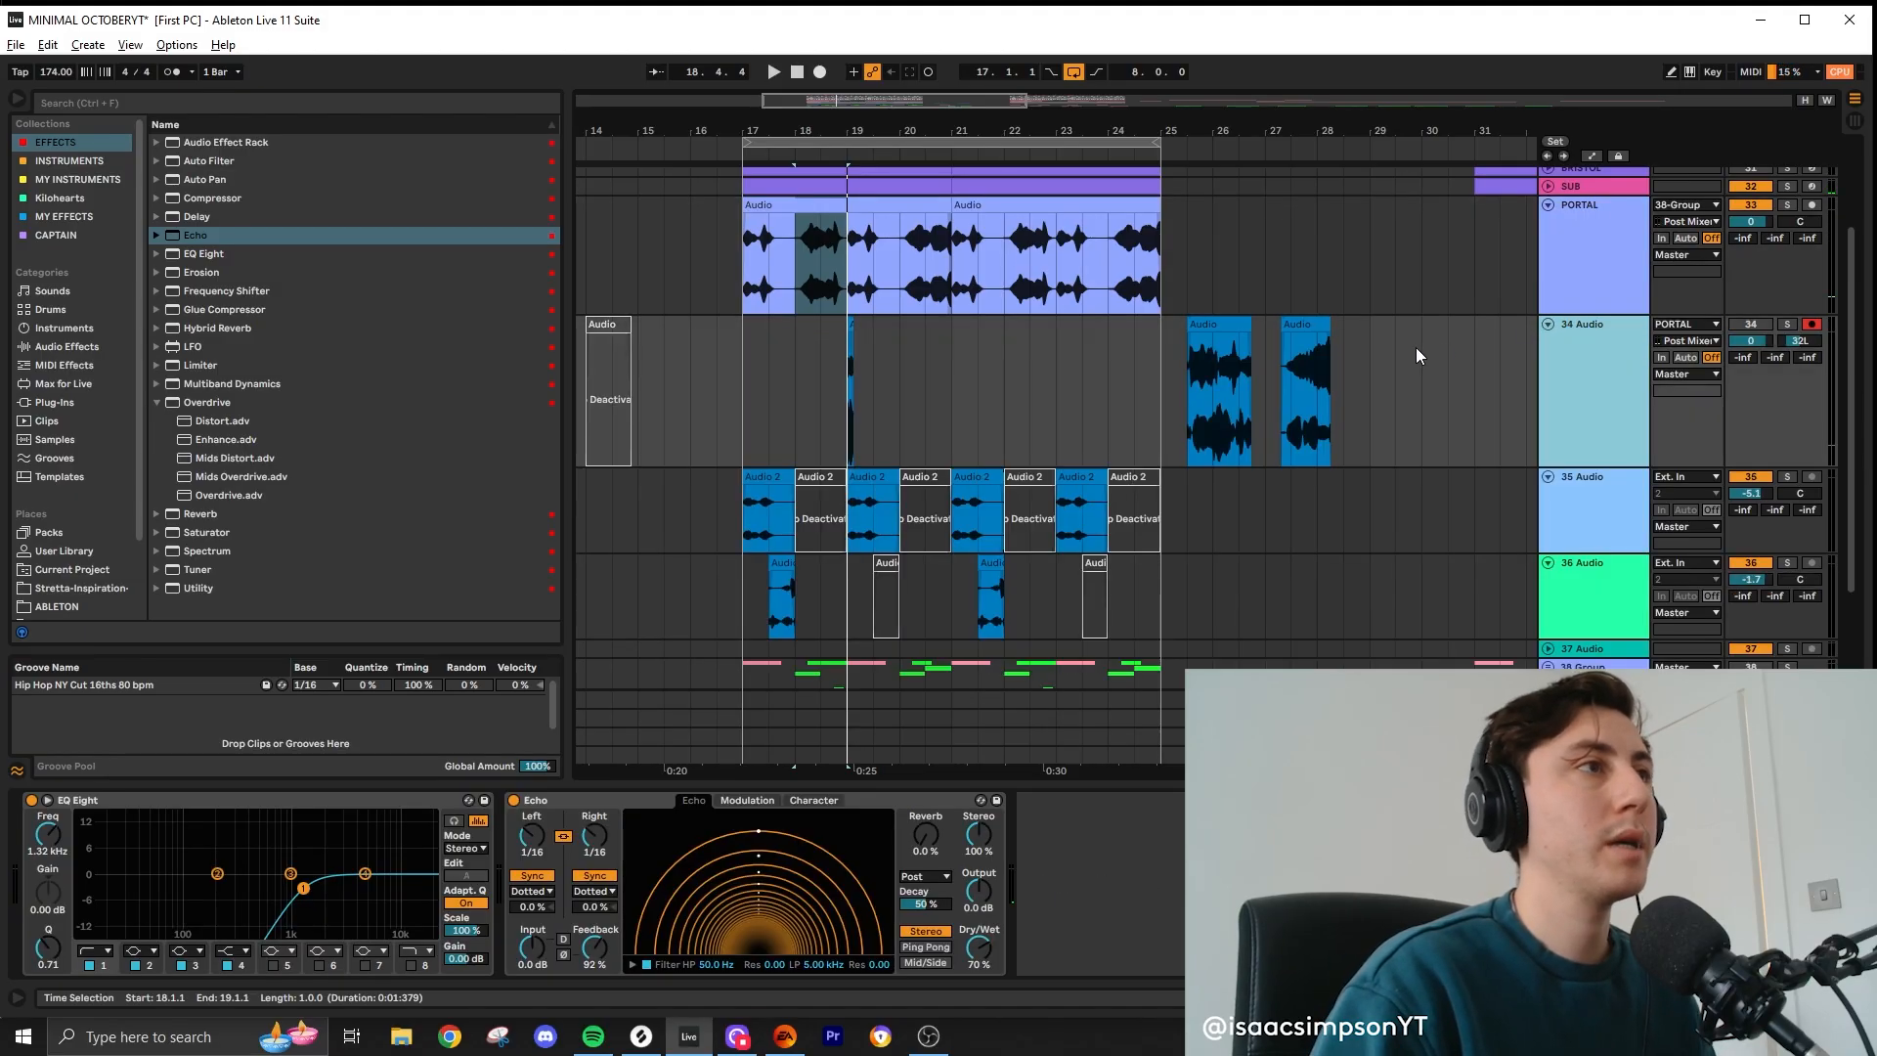
click(853, 367)
key(Delete)
Step: Turn off the EQ Eight and Echo devices on 34 Audio
click(1600, 364)
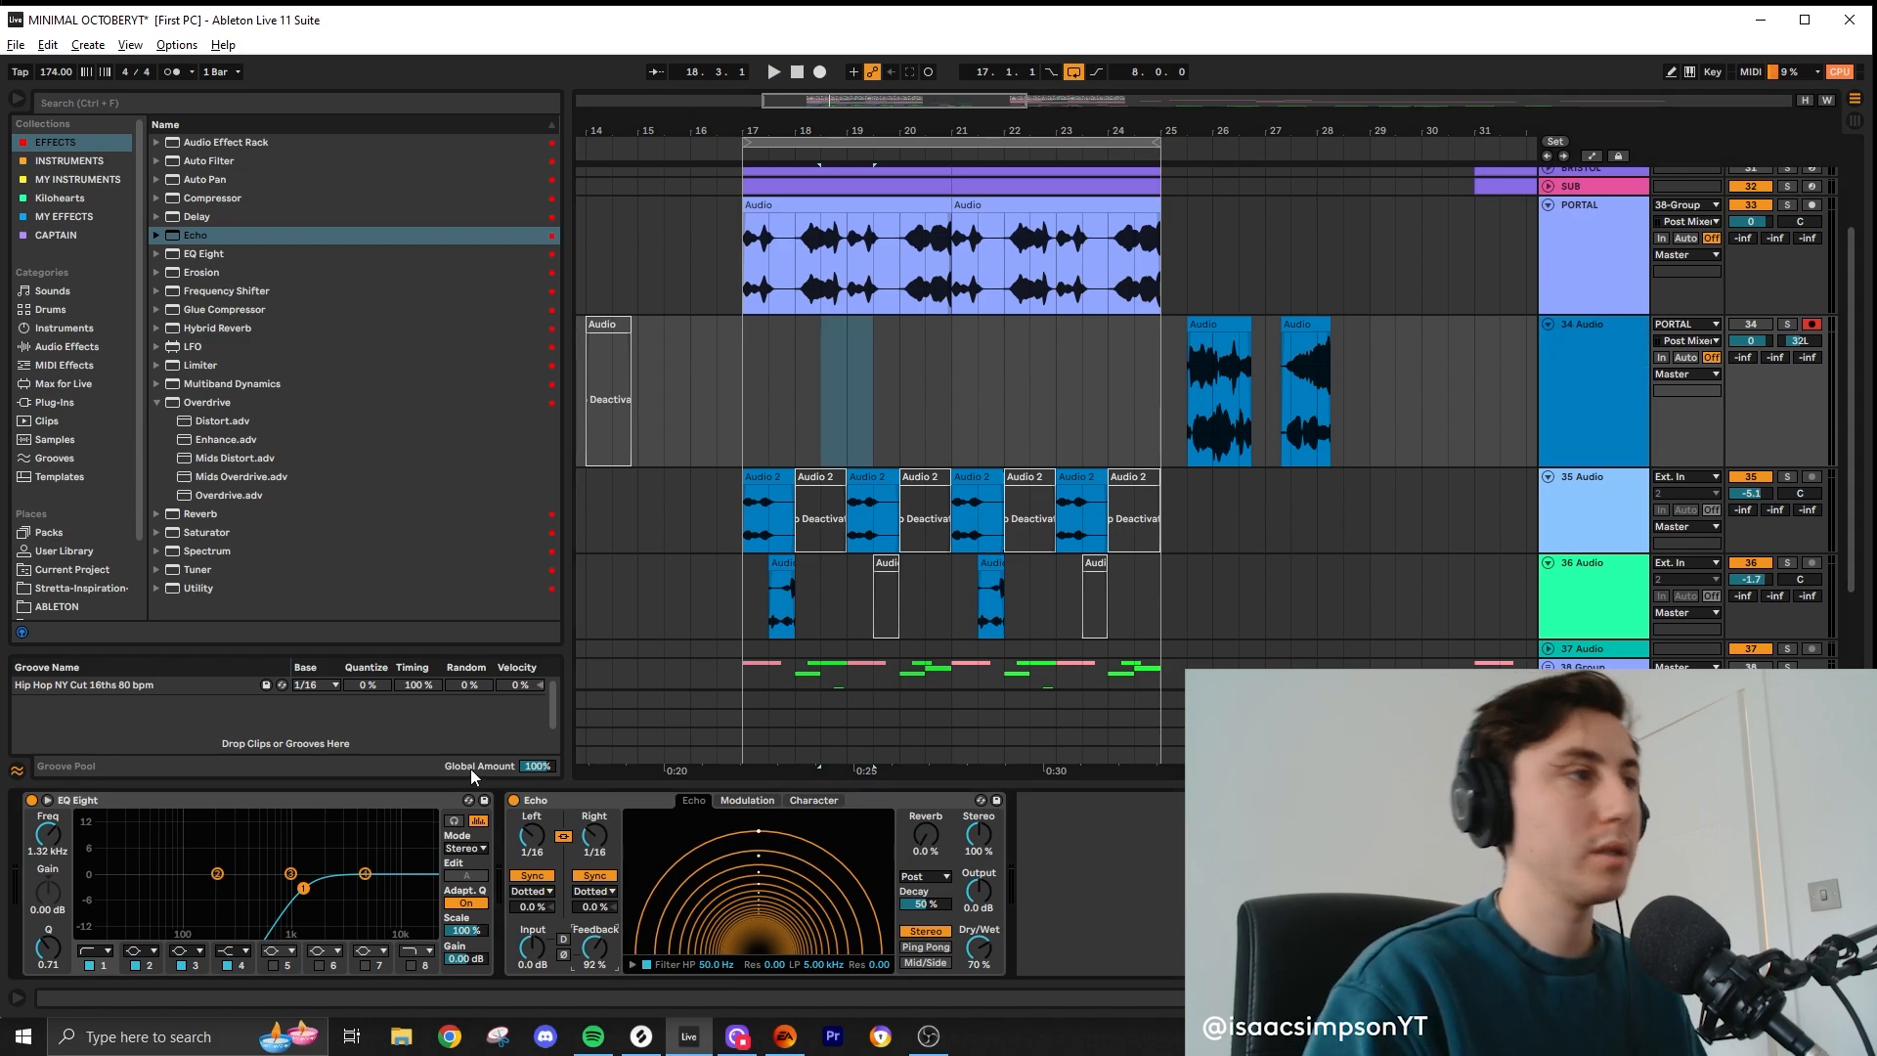
click(32, 799)
click(519, 799)
Step: Solo PORTAL and audition Thermal presets on it, including Submerged Response, Tamed Swells and Coil Extender
click(1558, 242)
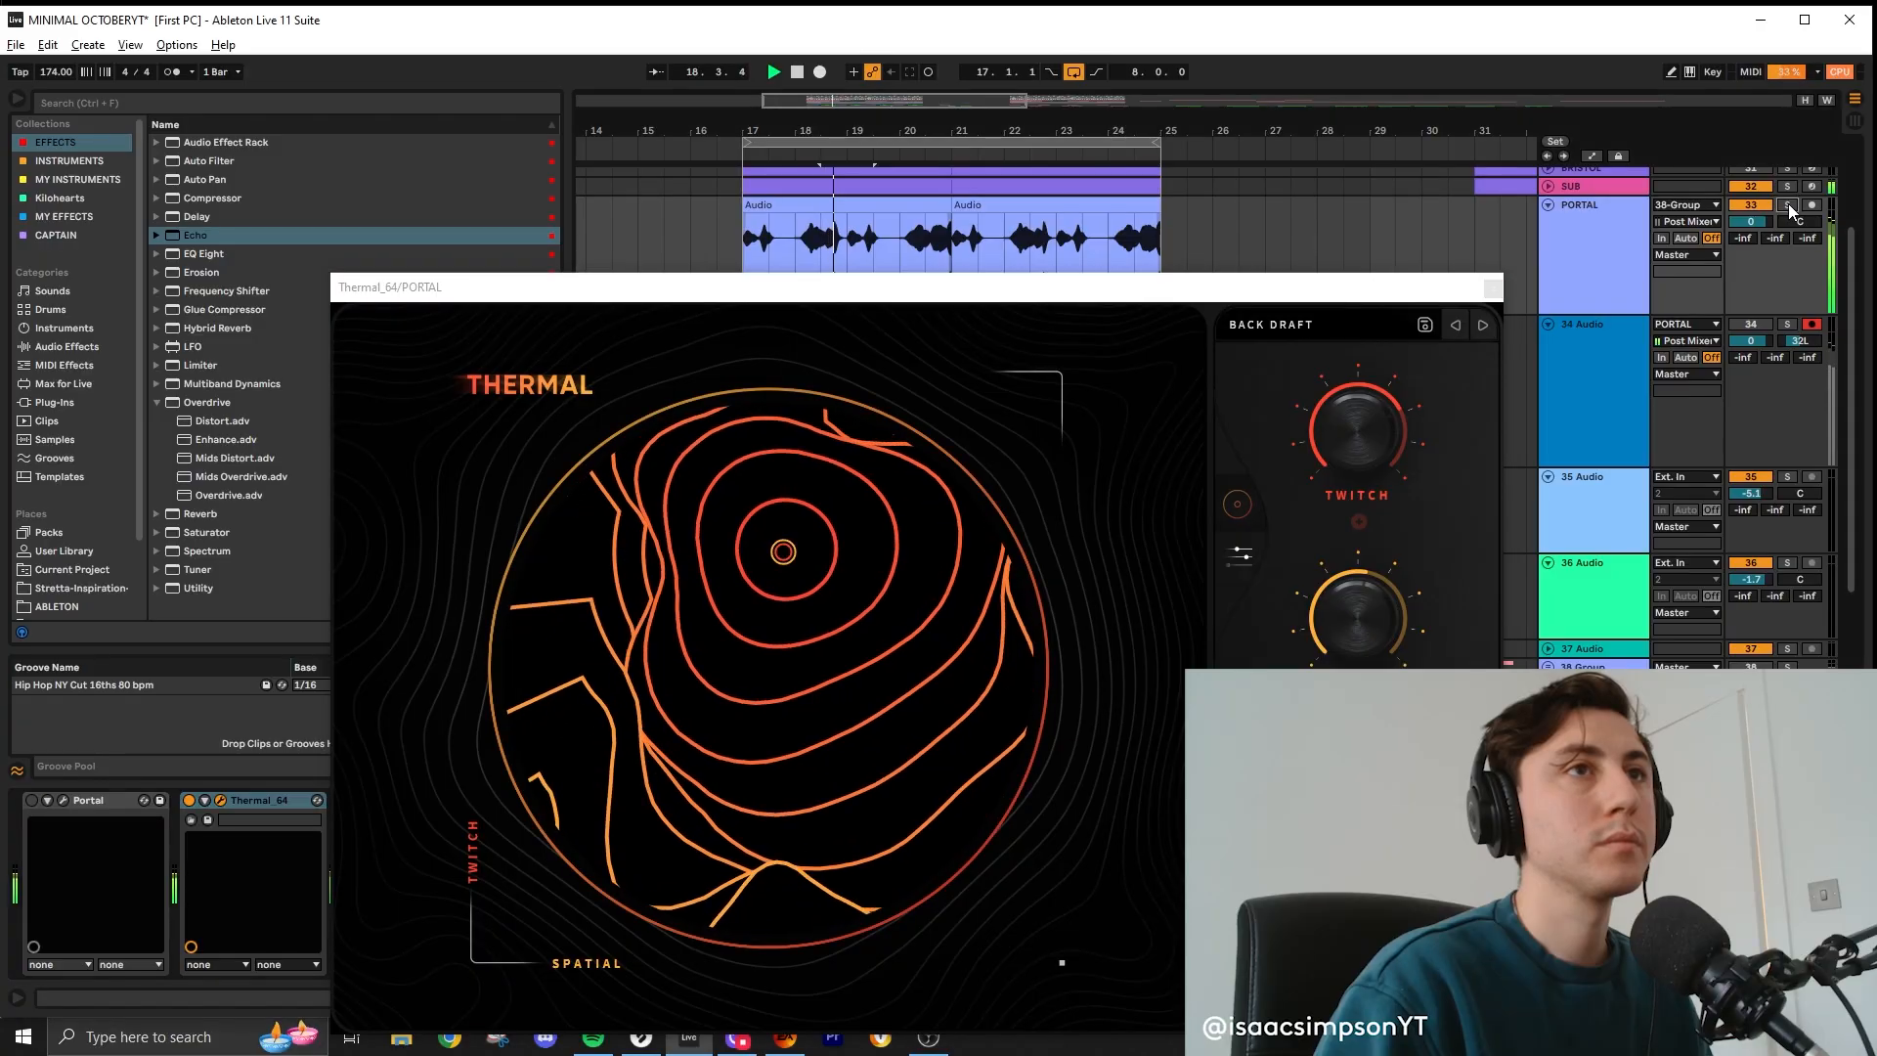
click(1787, 203)
drag(1308, 287, 1229, 88)
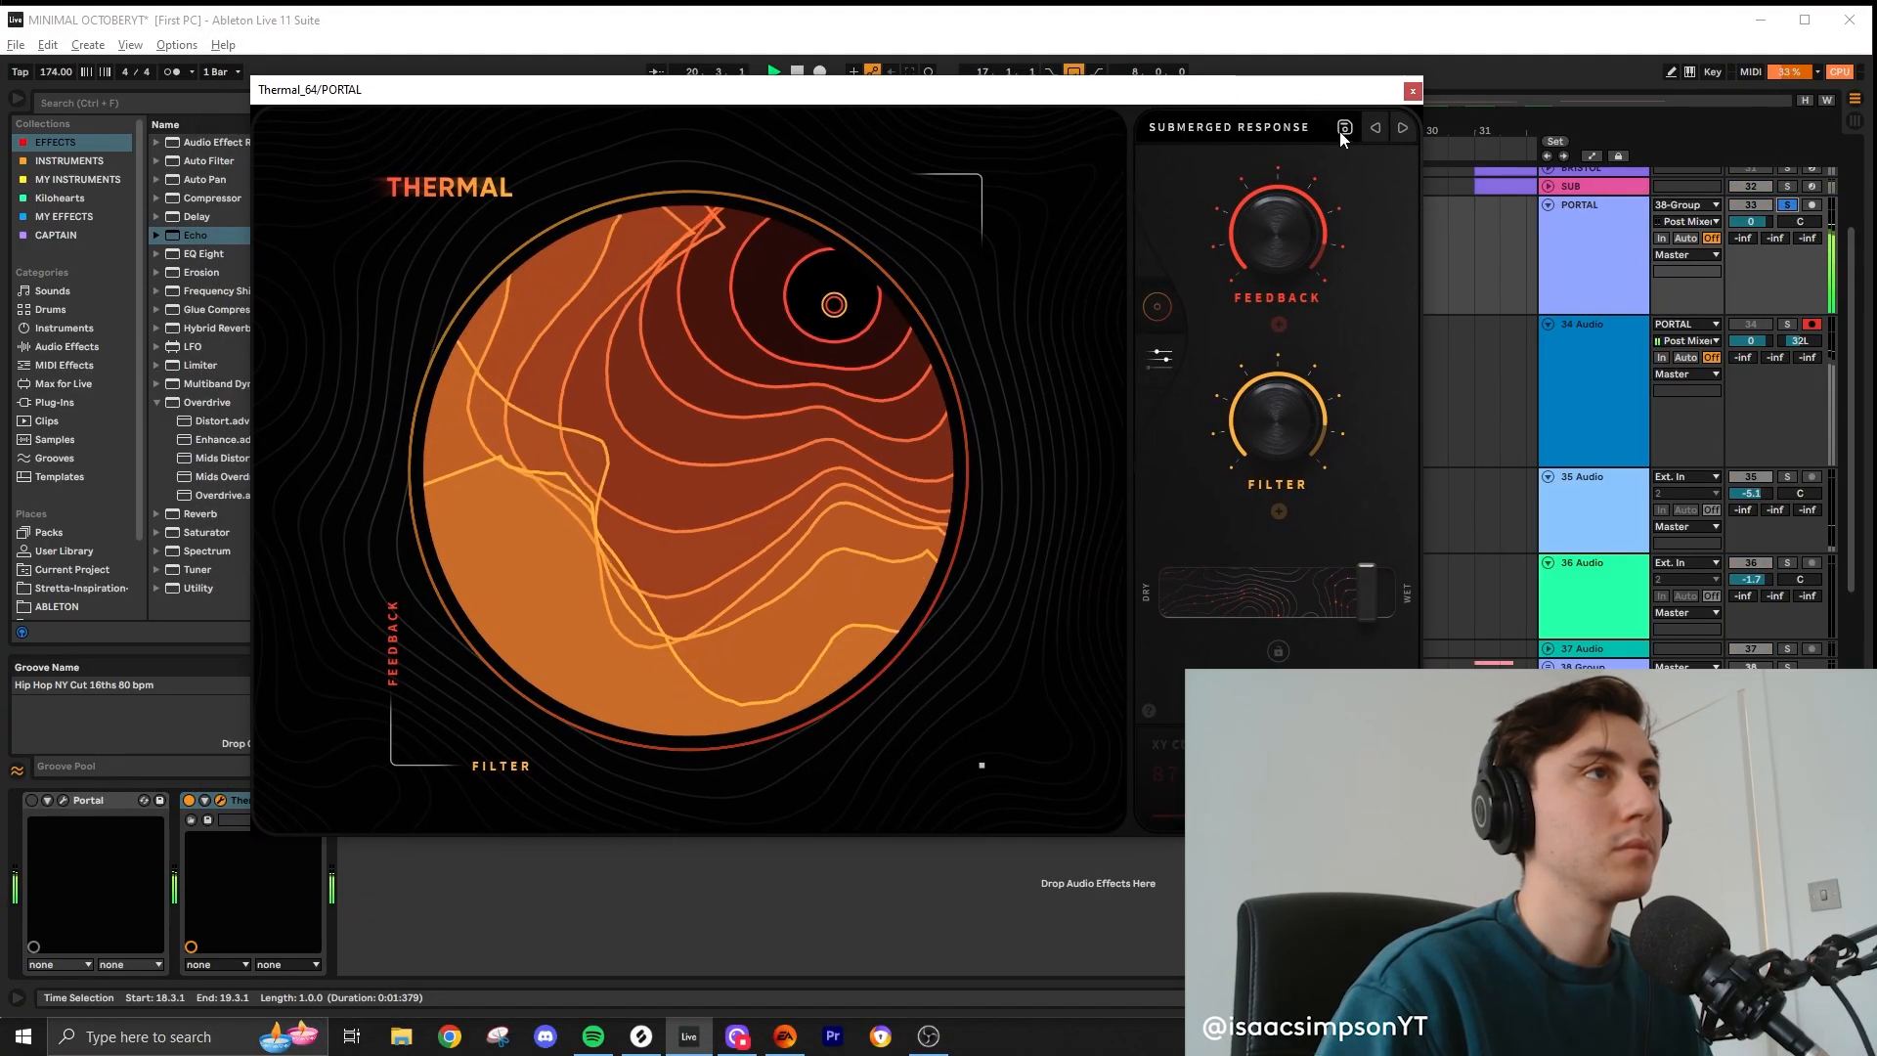
click(1403, 129)
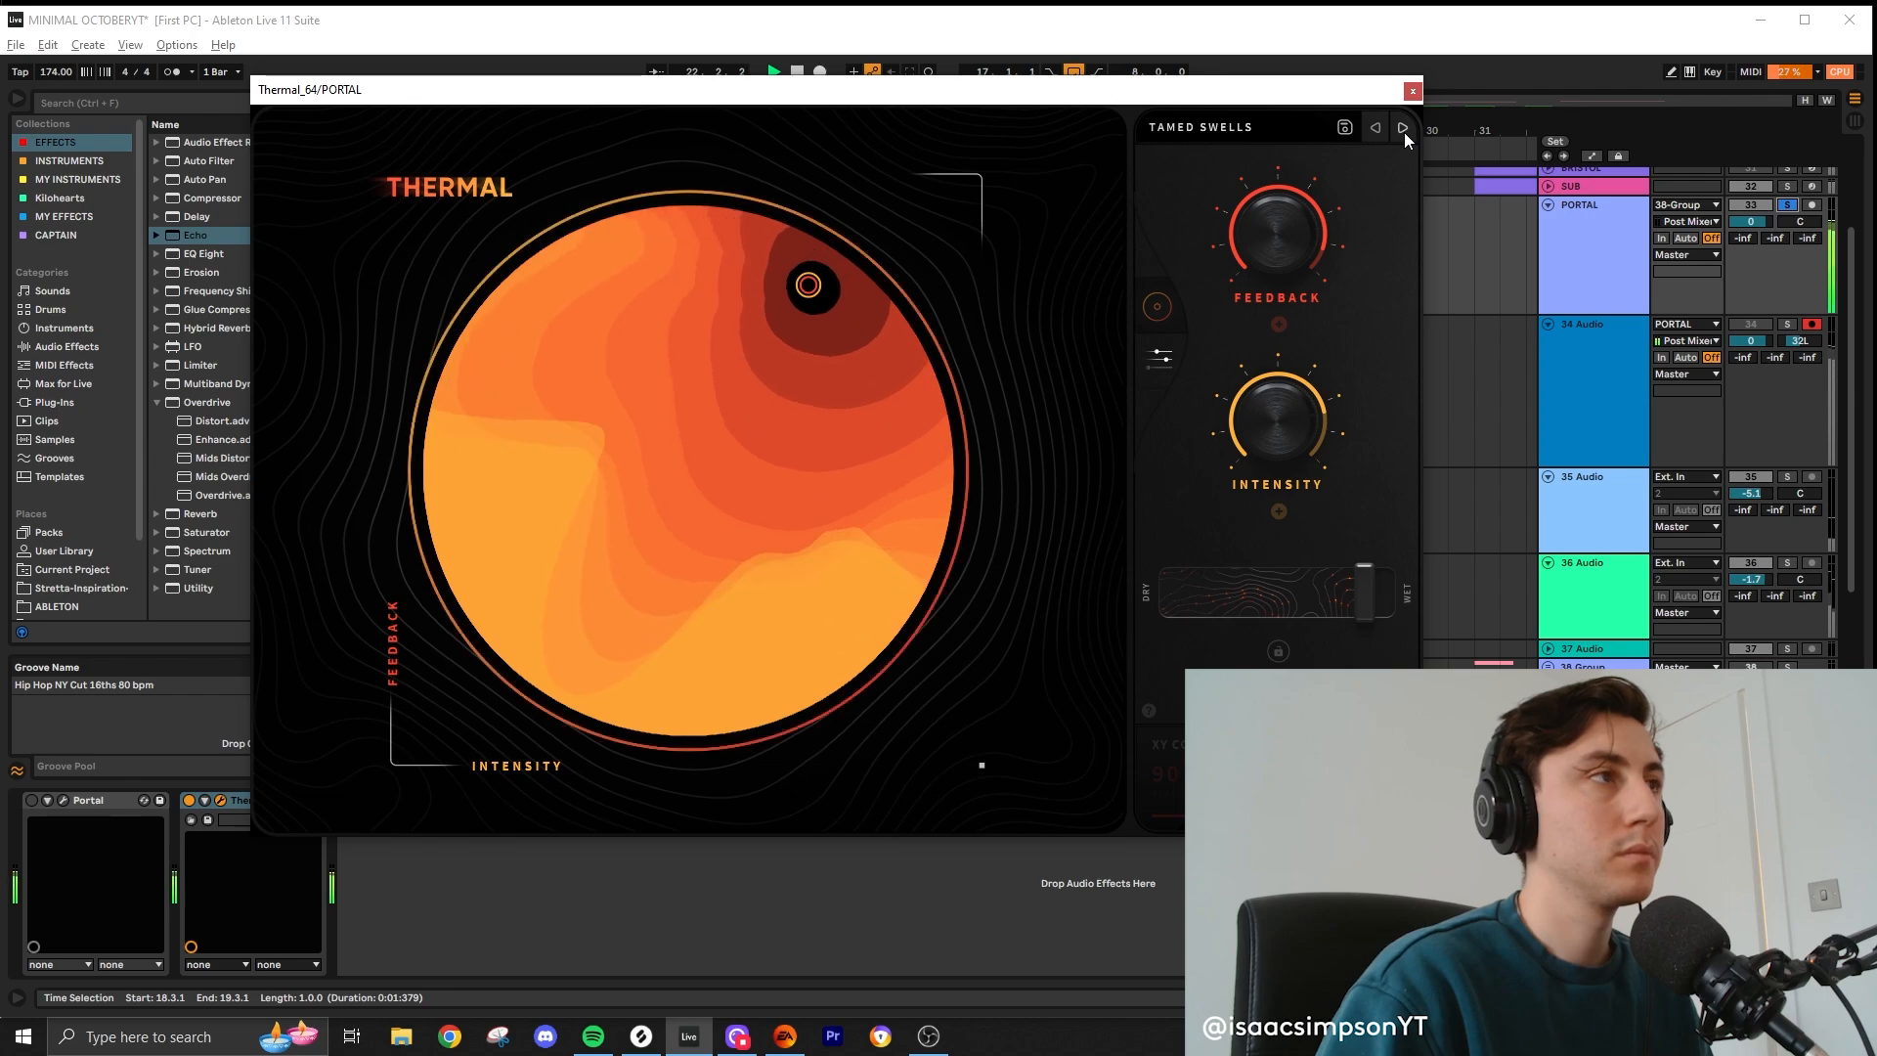
click(1403, 129)
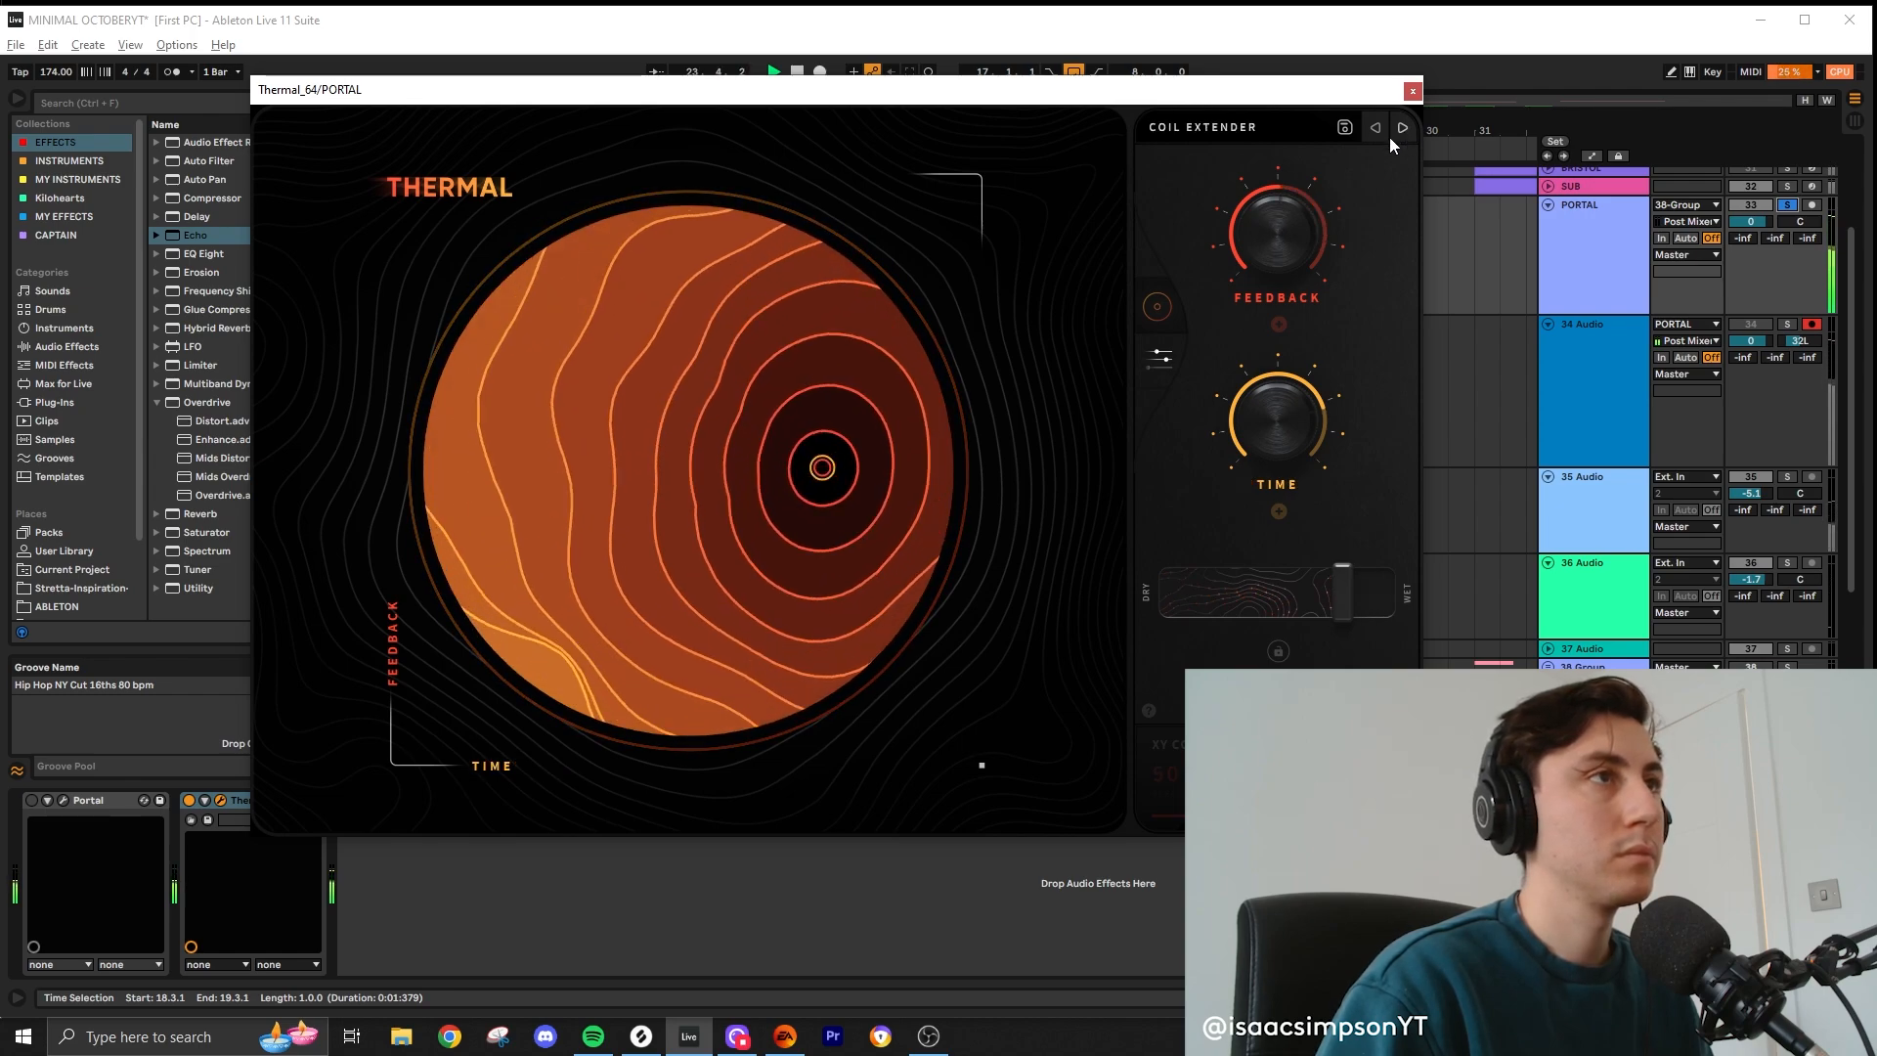
Step: Choose the Red Hills preset in Portal, and unsolo the PORTAL track
click(47, 804)
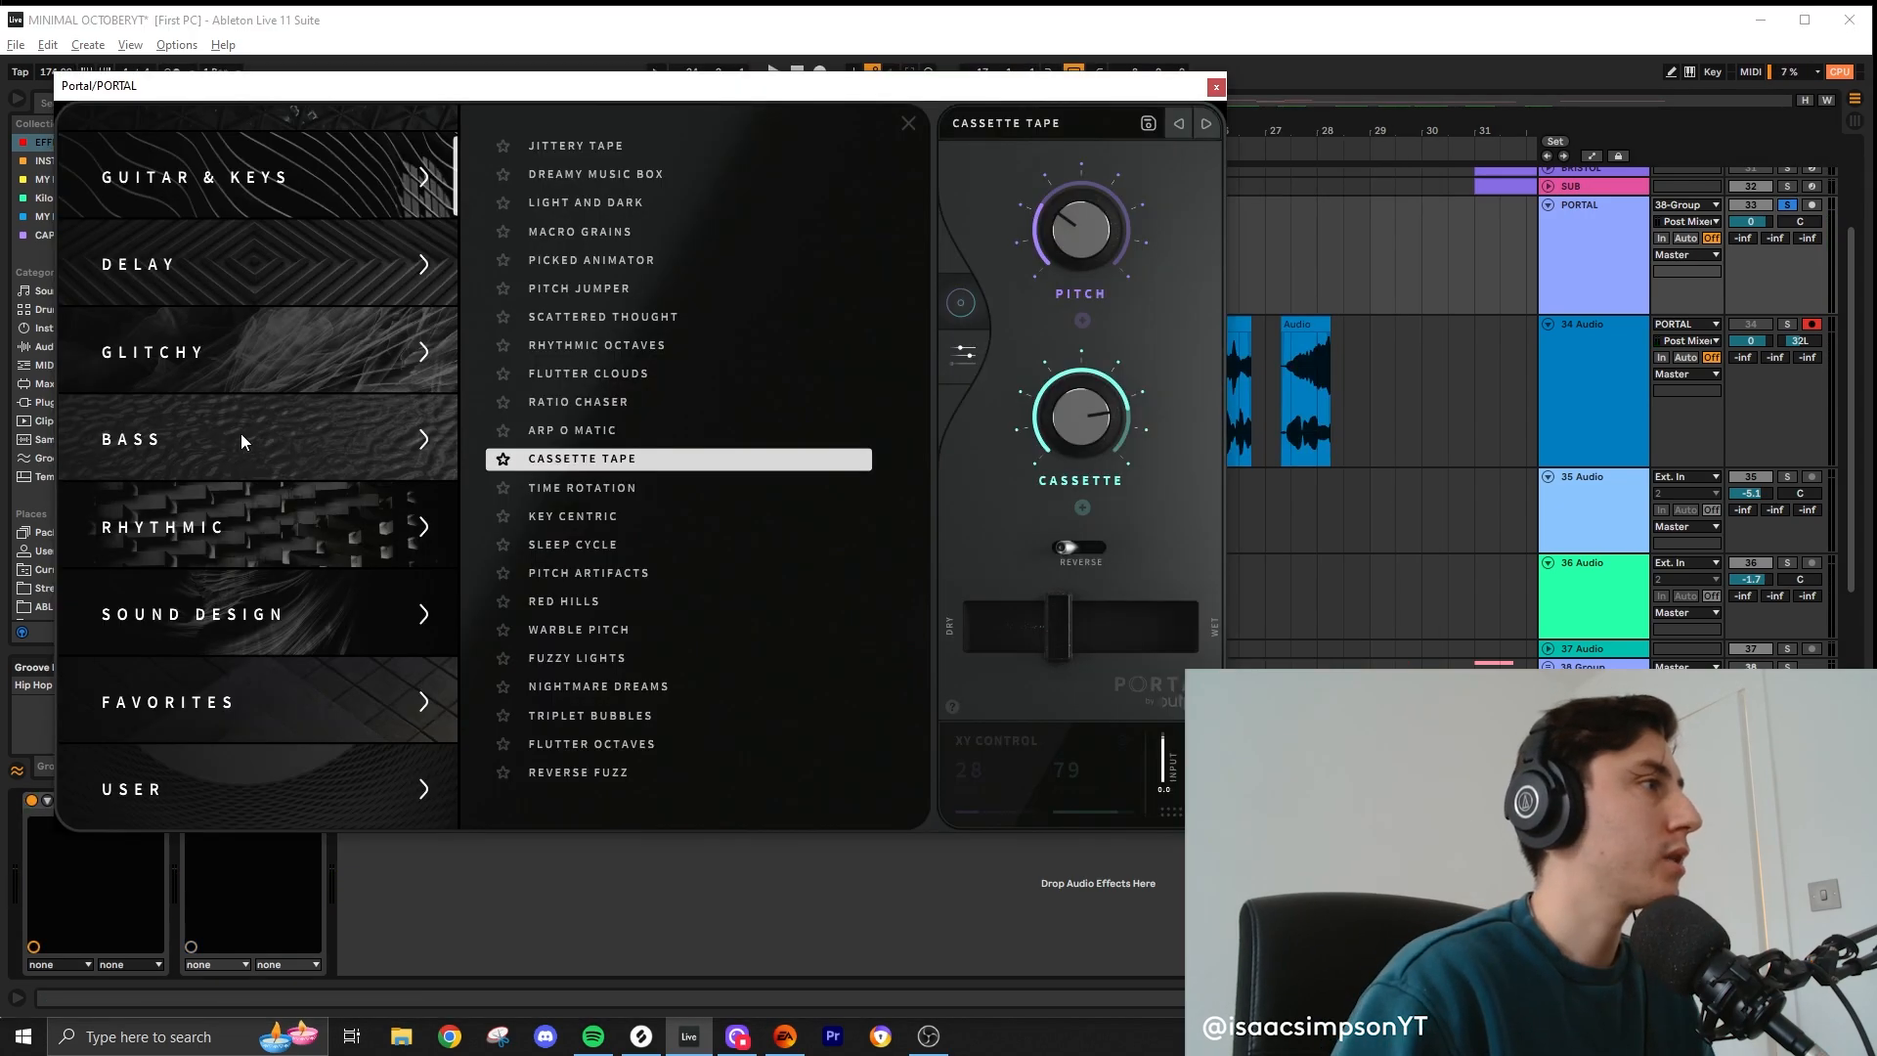
scroll(245, 440, up, 5)
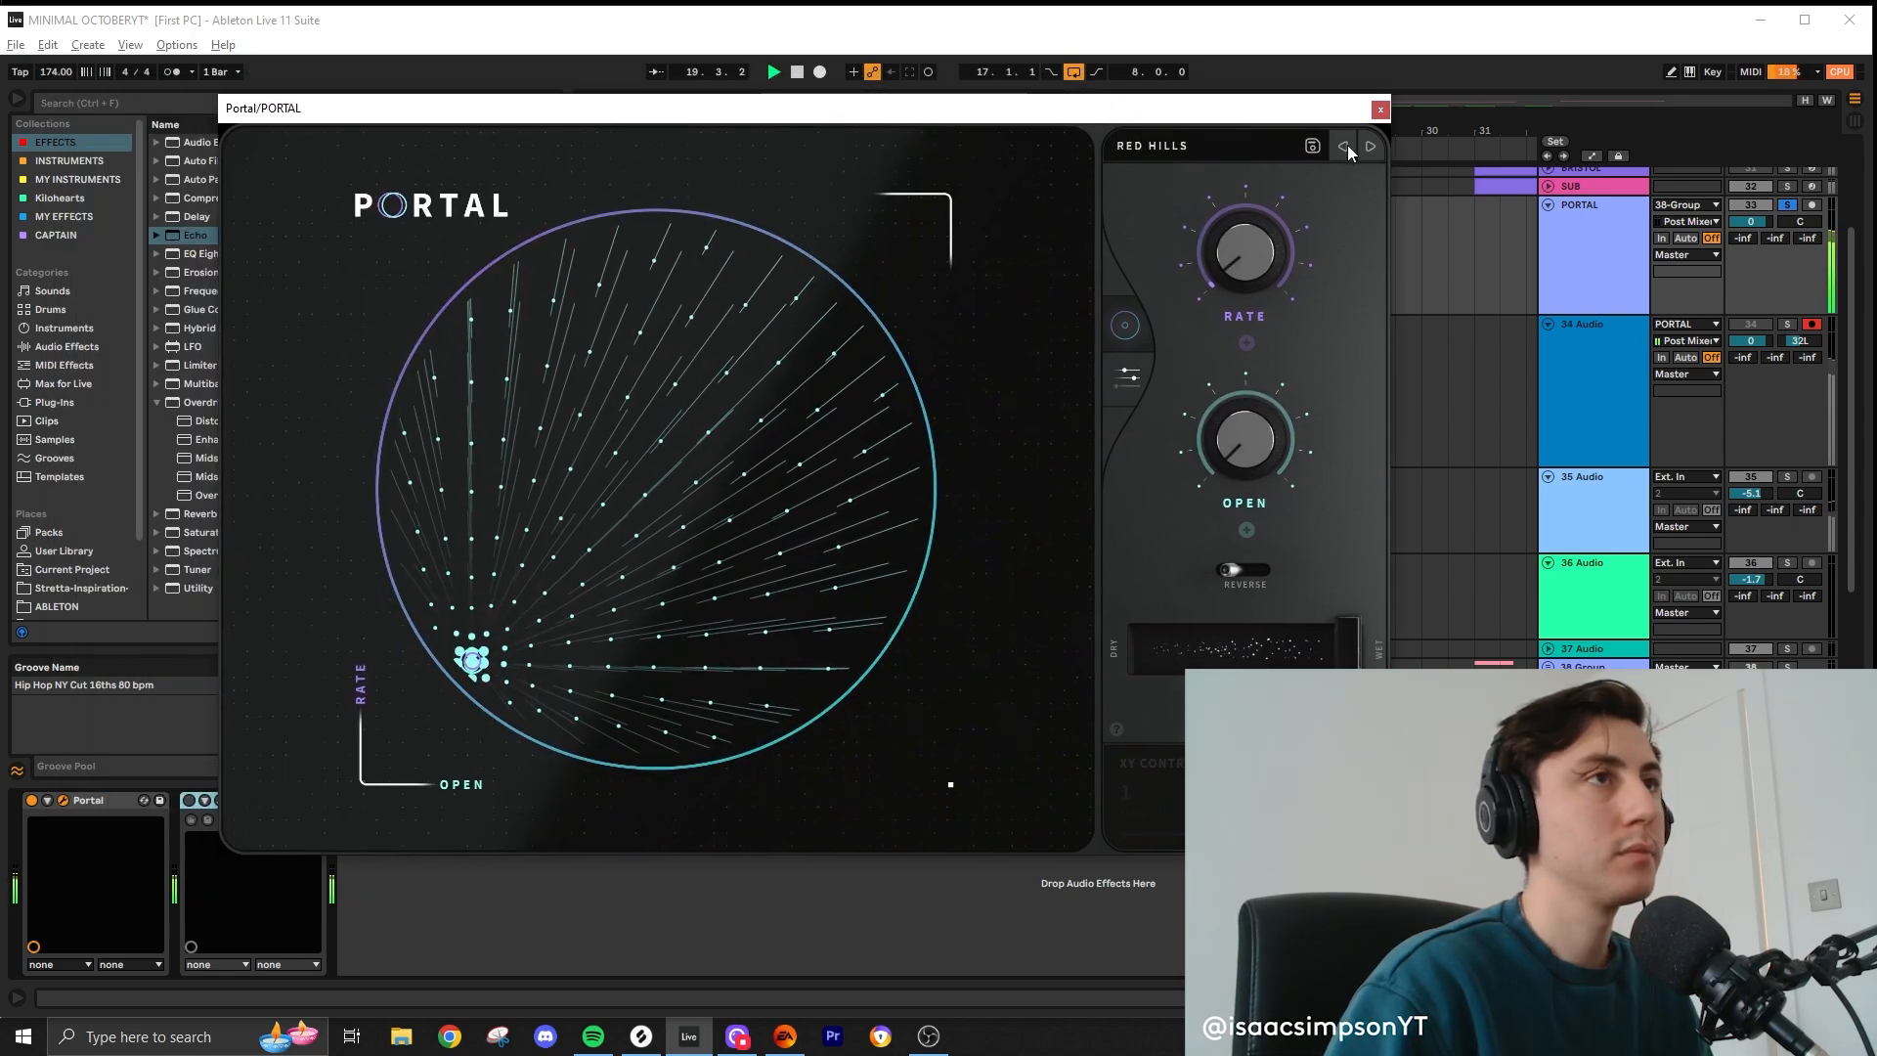
click(1789, 206)
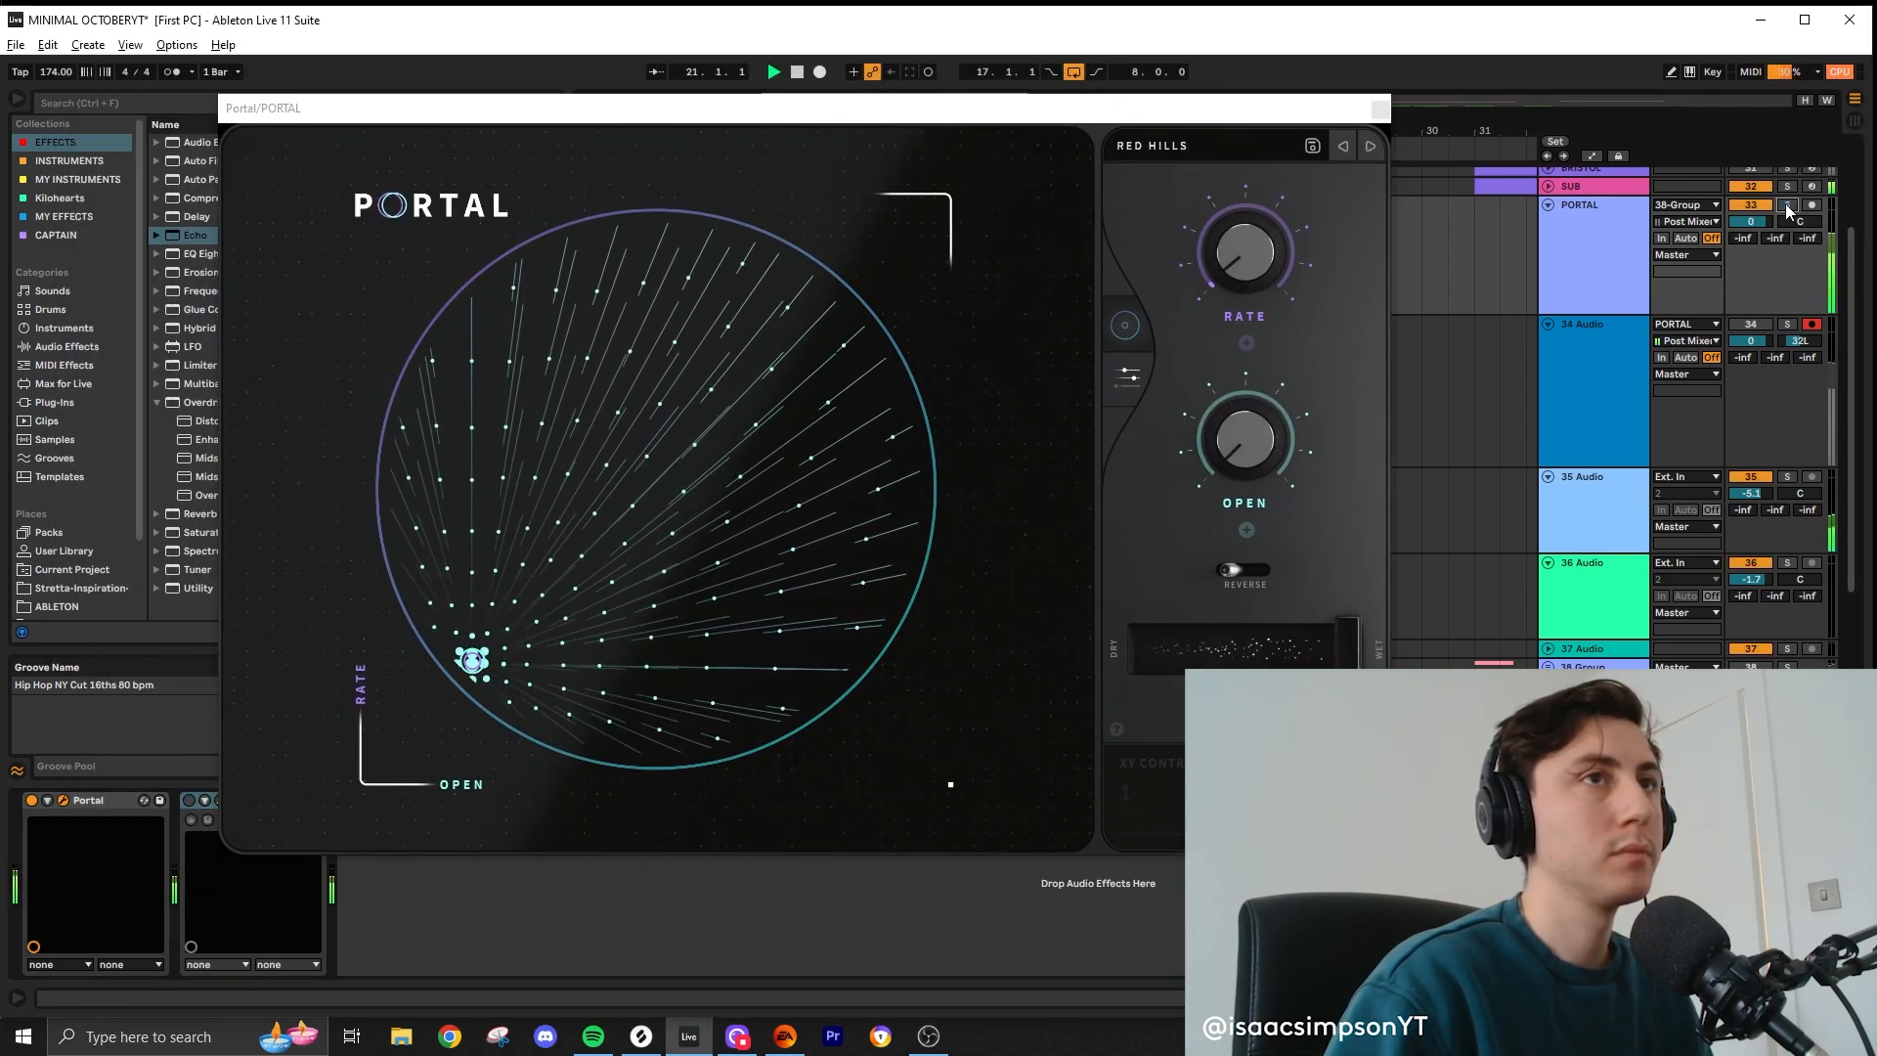
drag(1234, 125, 1336, 147)
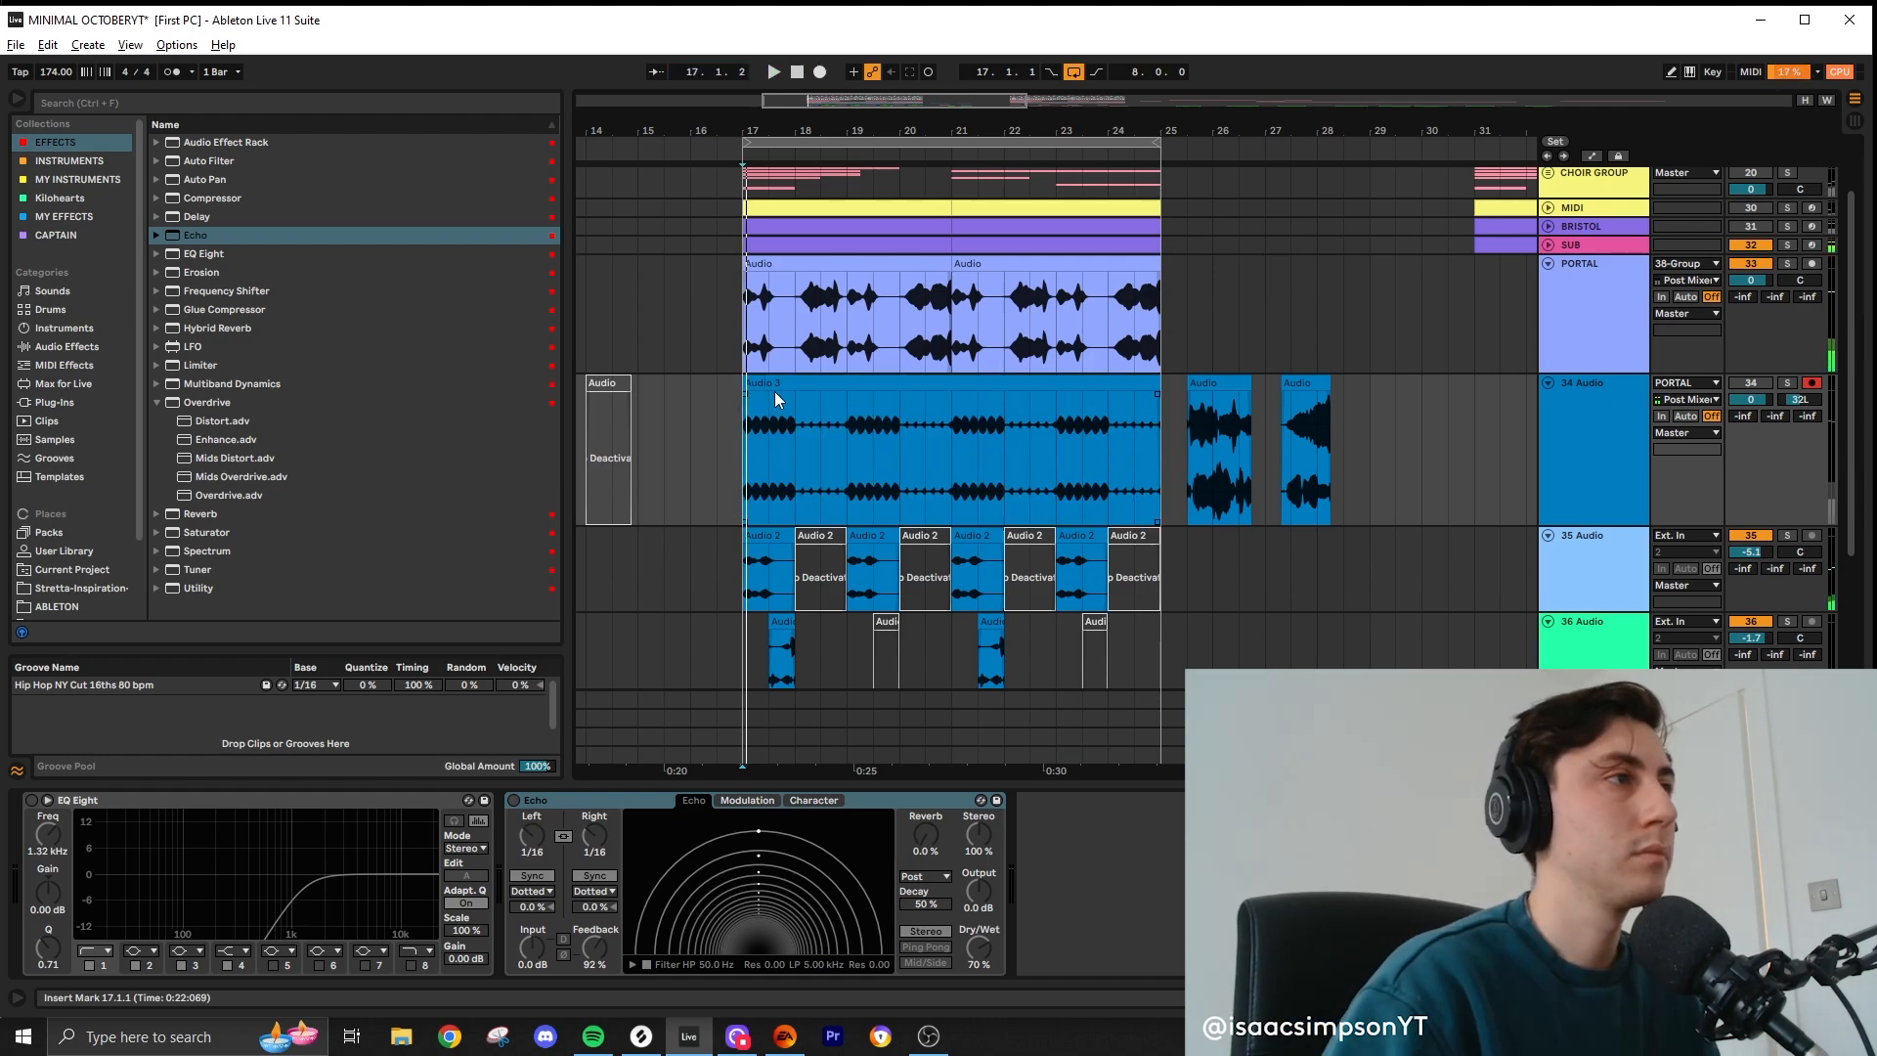
Step: Delete the new resampled recording on 34 Audio from bar 18 onward, keeping only bar 17
click(775, 381)
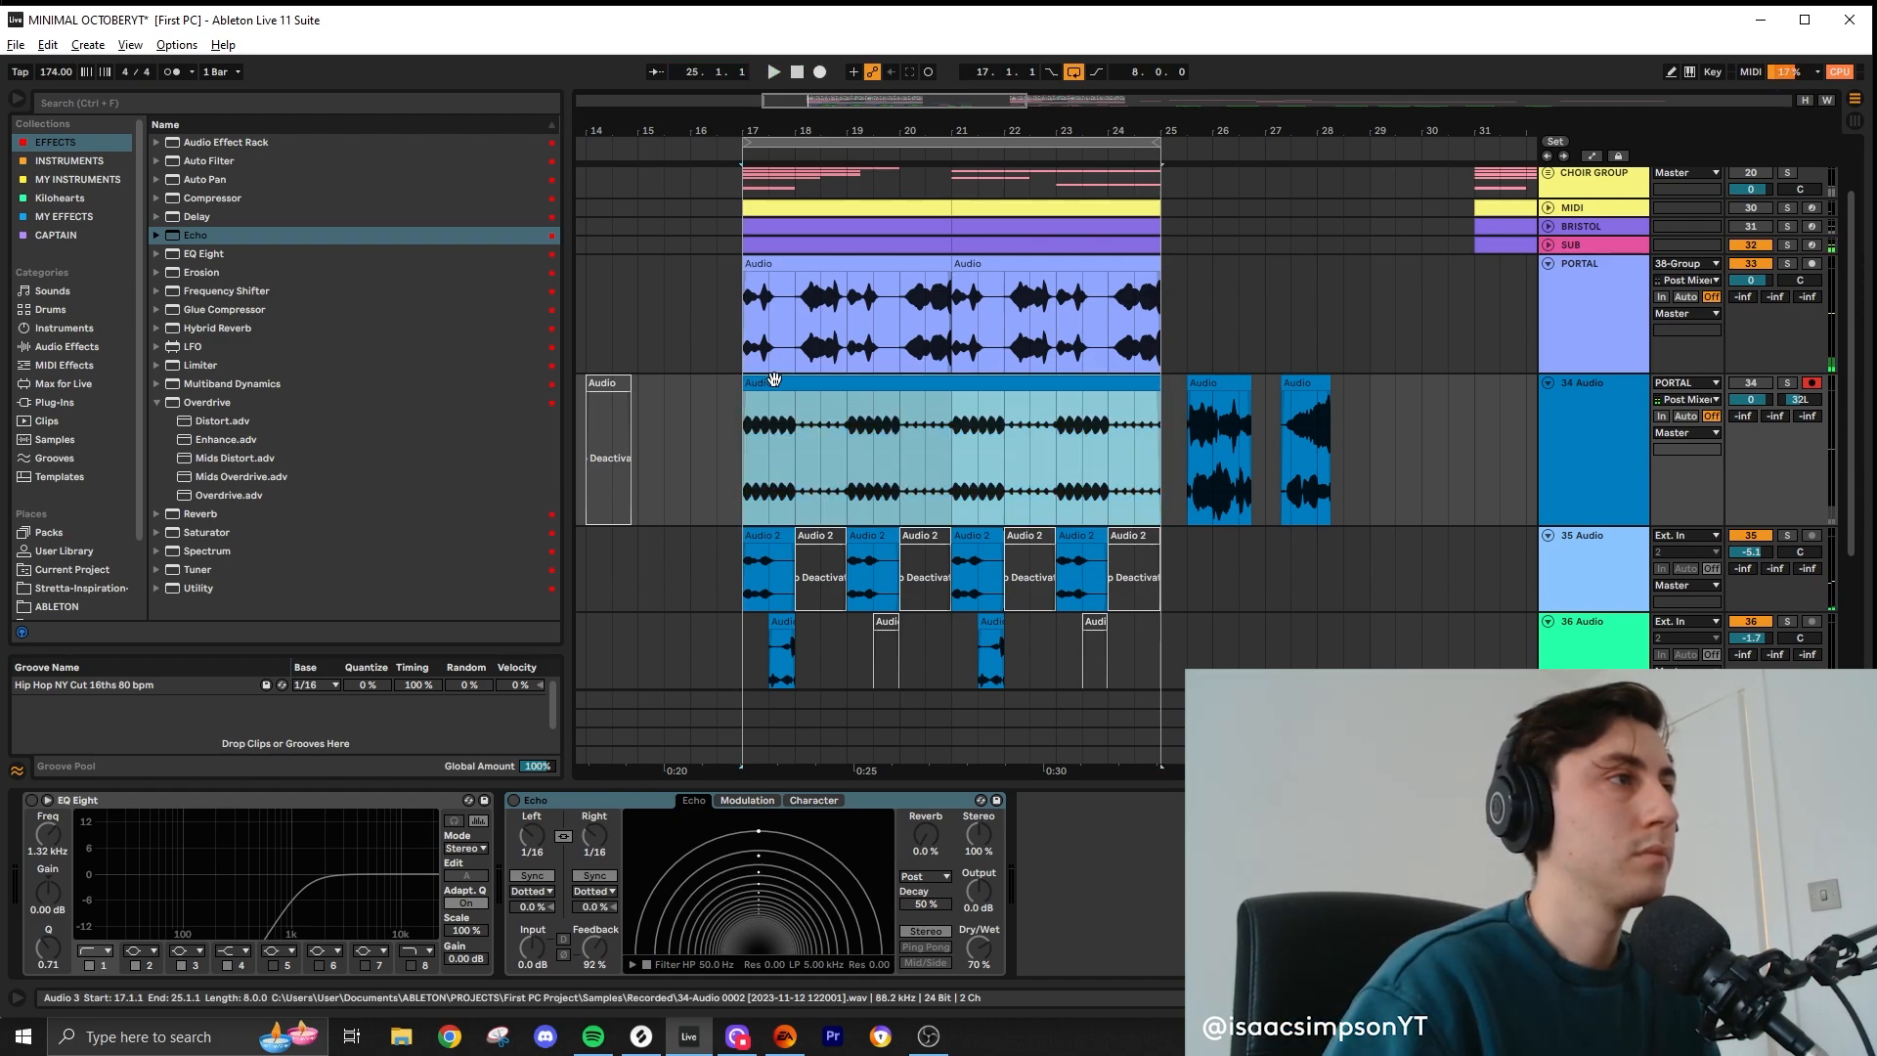
key(Delete)
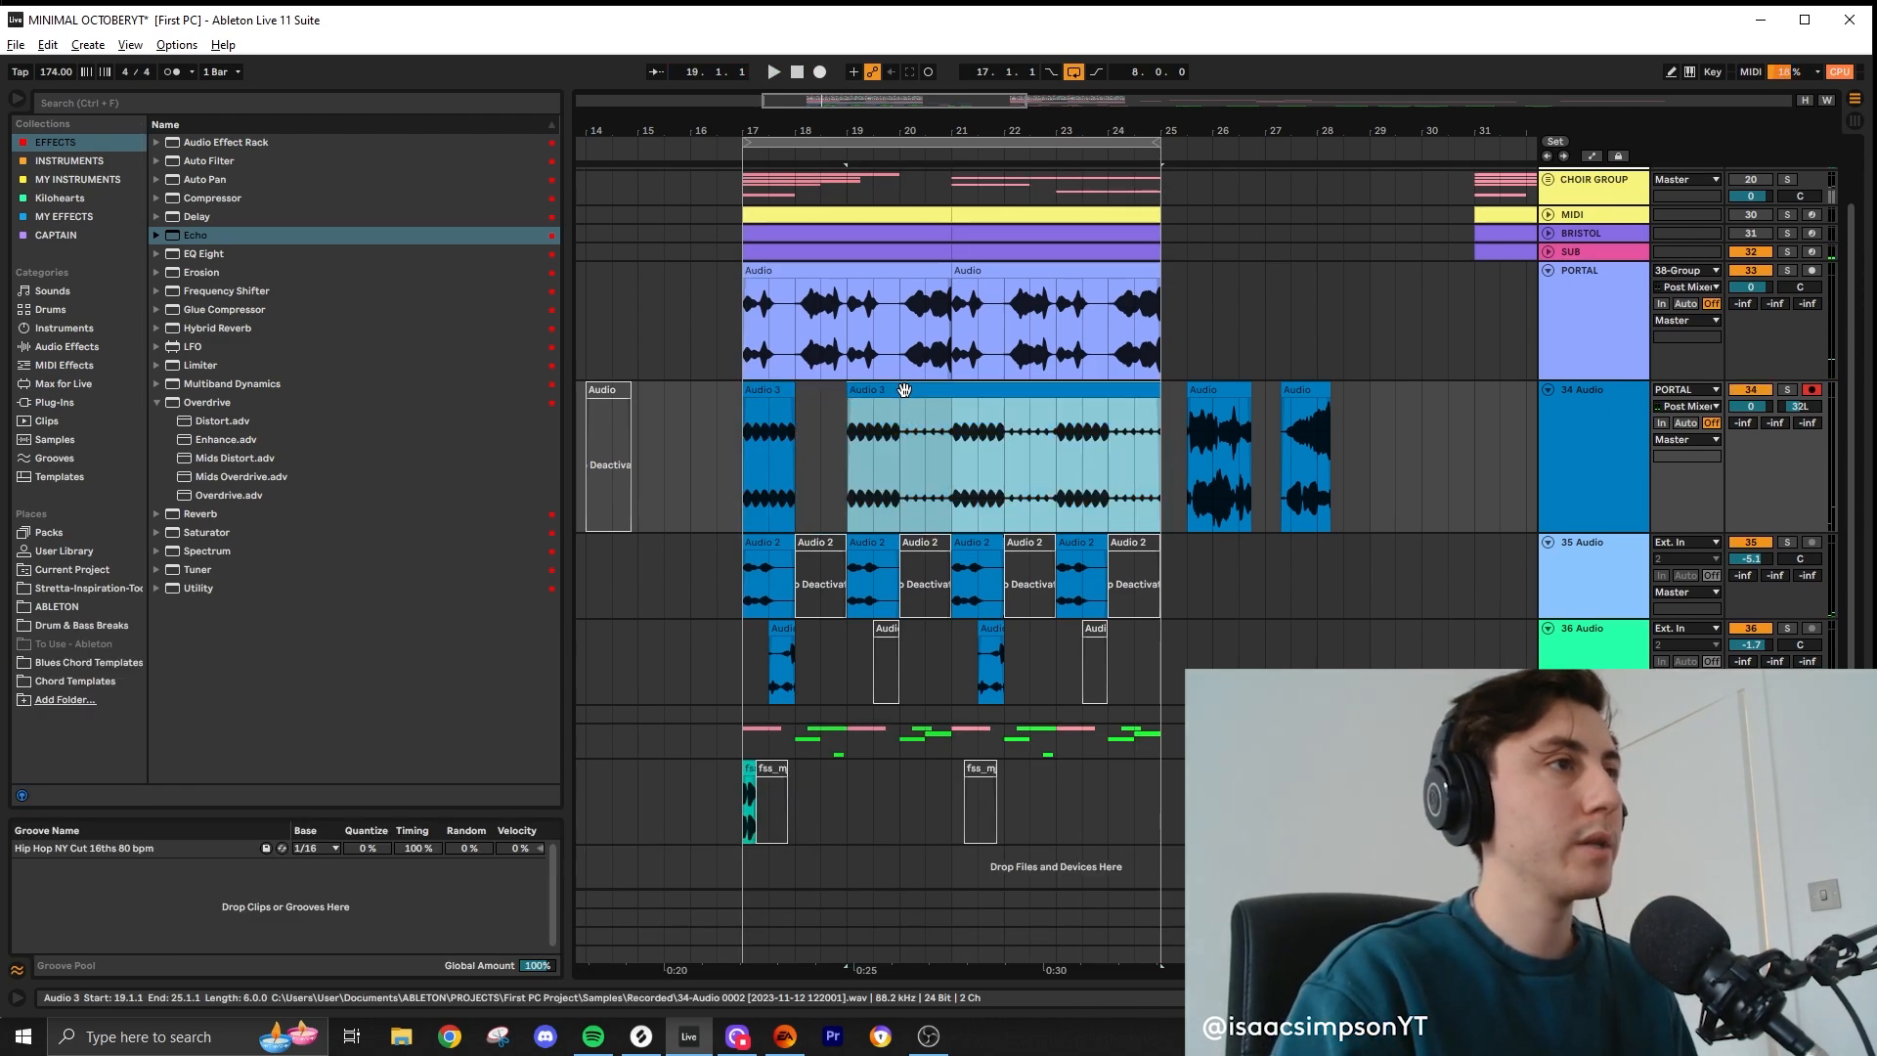
click(909, 390)
key(Delete)
Step: Move a half-bar slice of the bar 17 clip on 34 Audio to 19.3
click(747, 469)
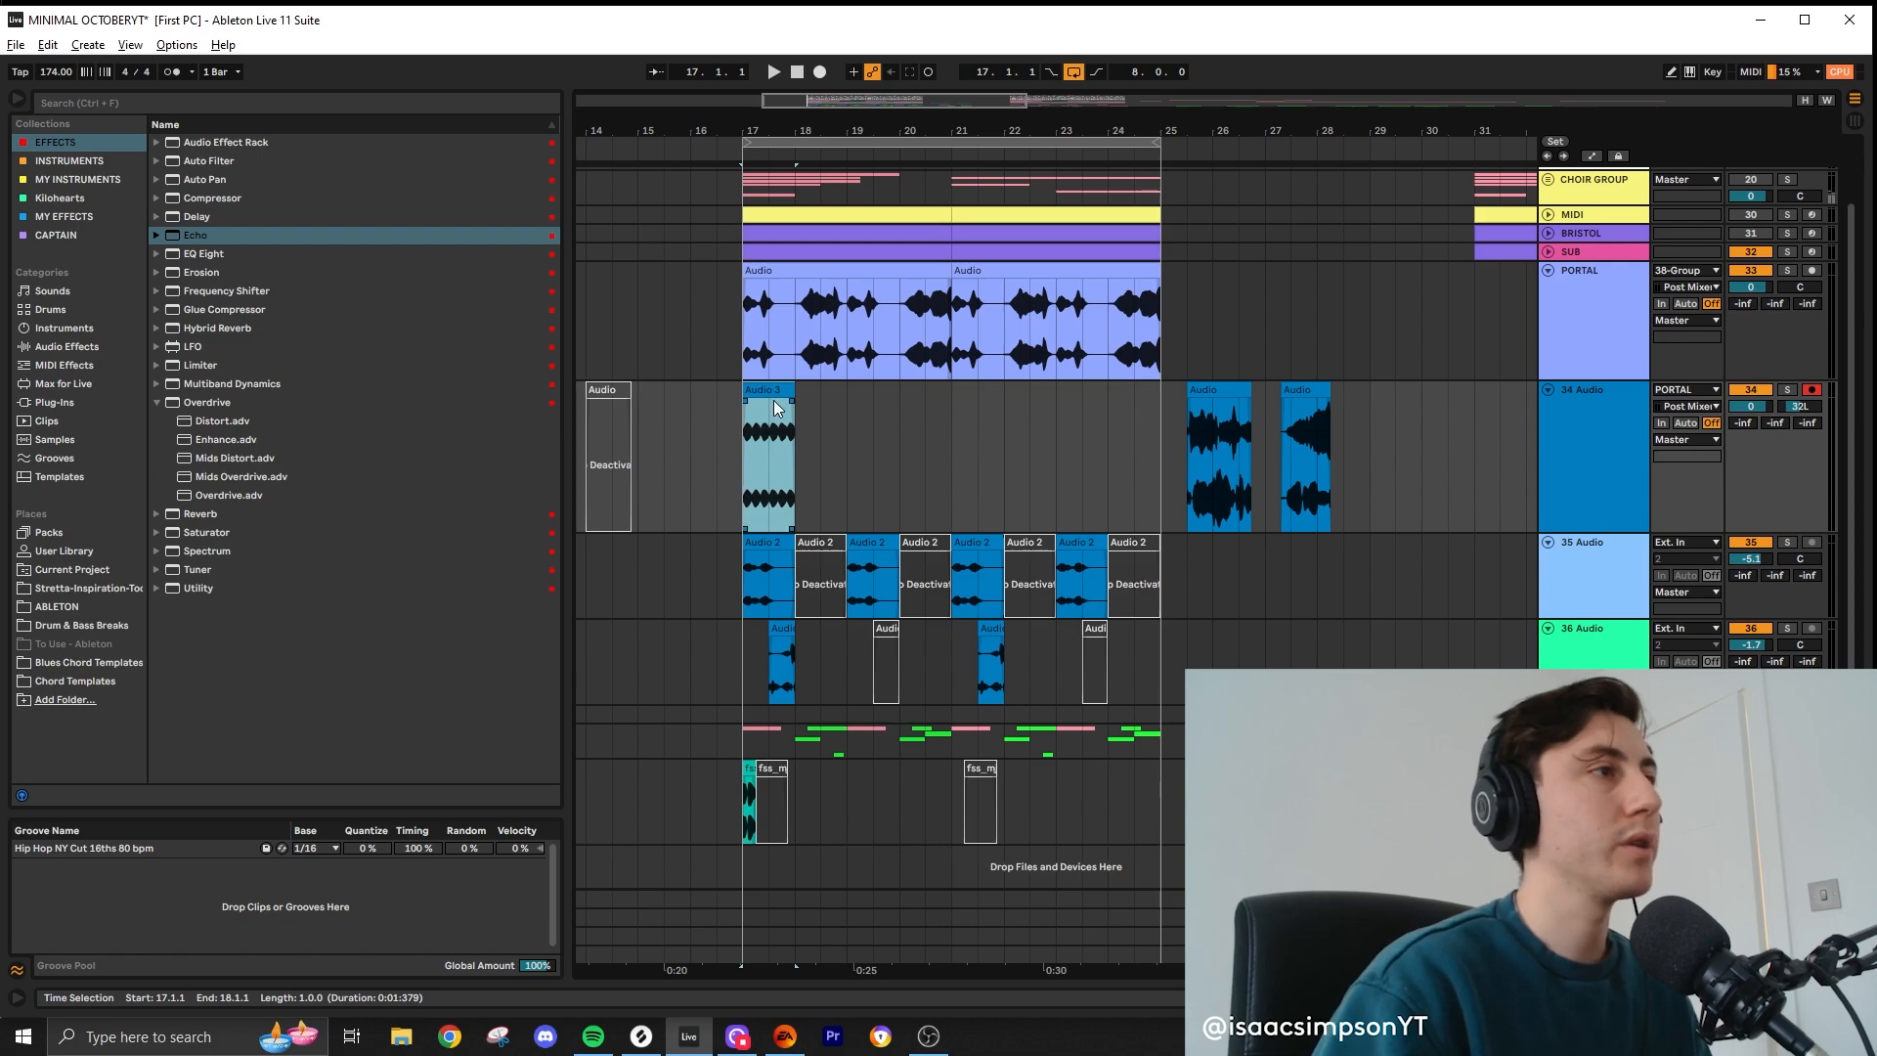
click(794, 355)
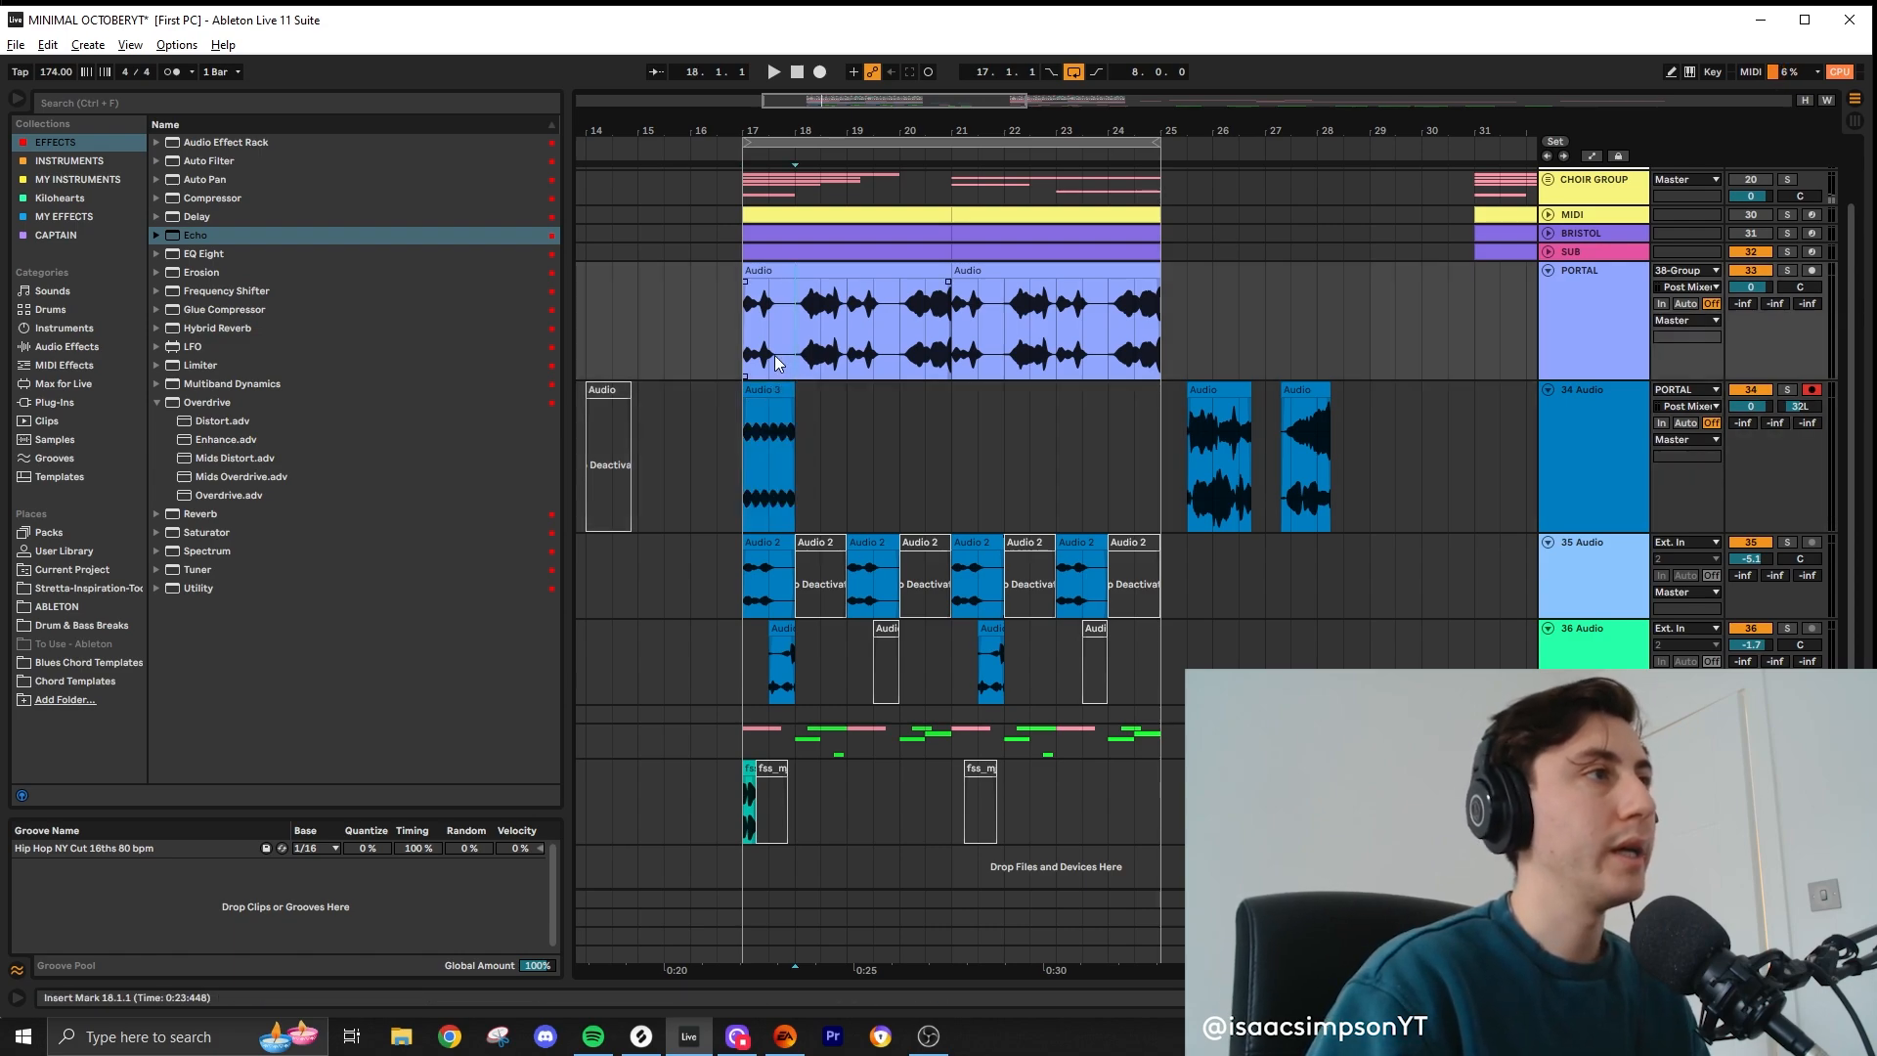
drag(773, 420, 927, 418)
scroll(849, 464, down, 3)
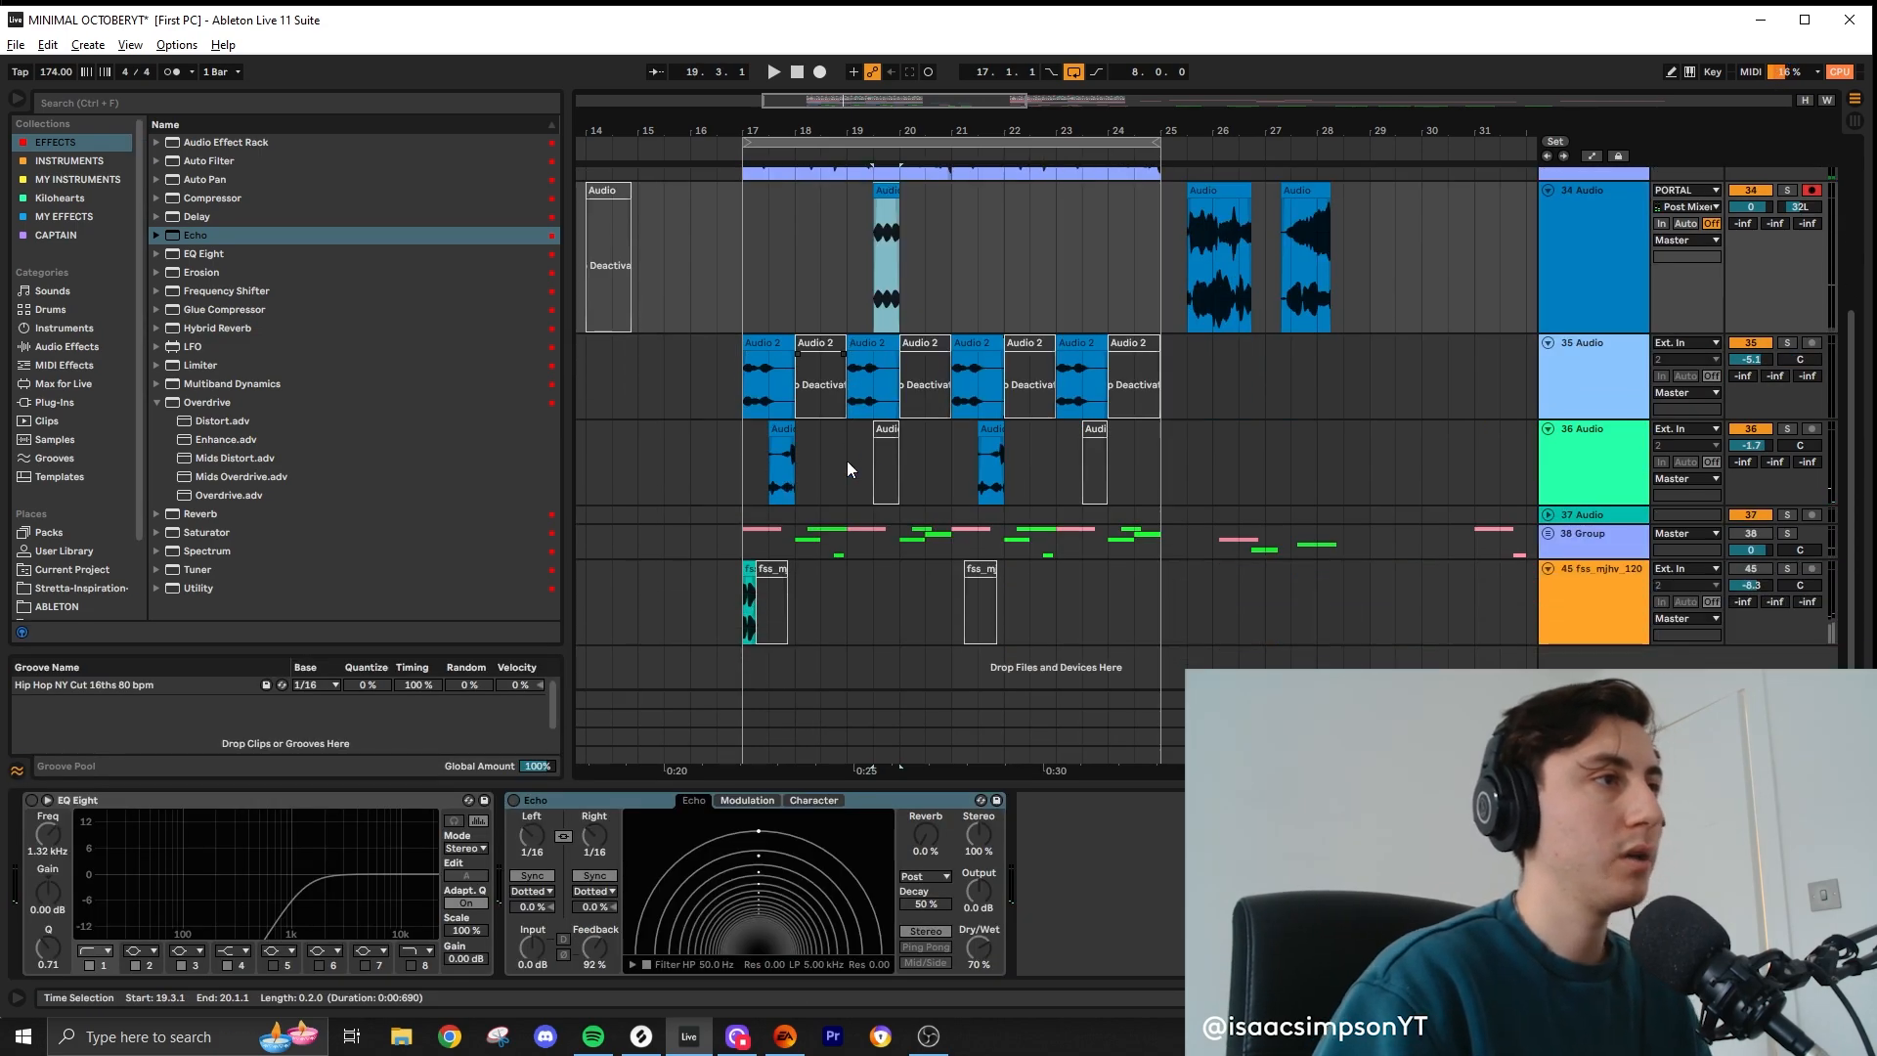
Step: Select the 36 Audio clip at 17.3, and play the arrangement from bar 17
click(776, 430)
scroll(785, 460, up, 1)
scroll(785, 461, up, 1)
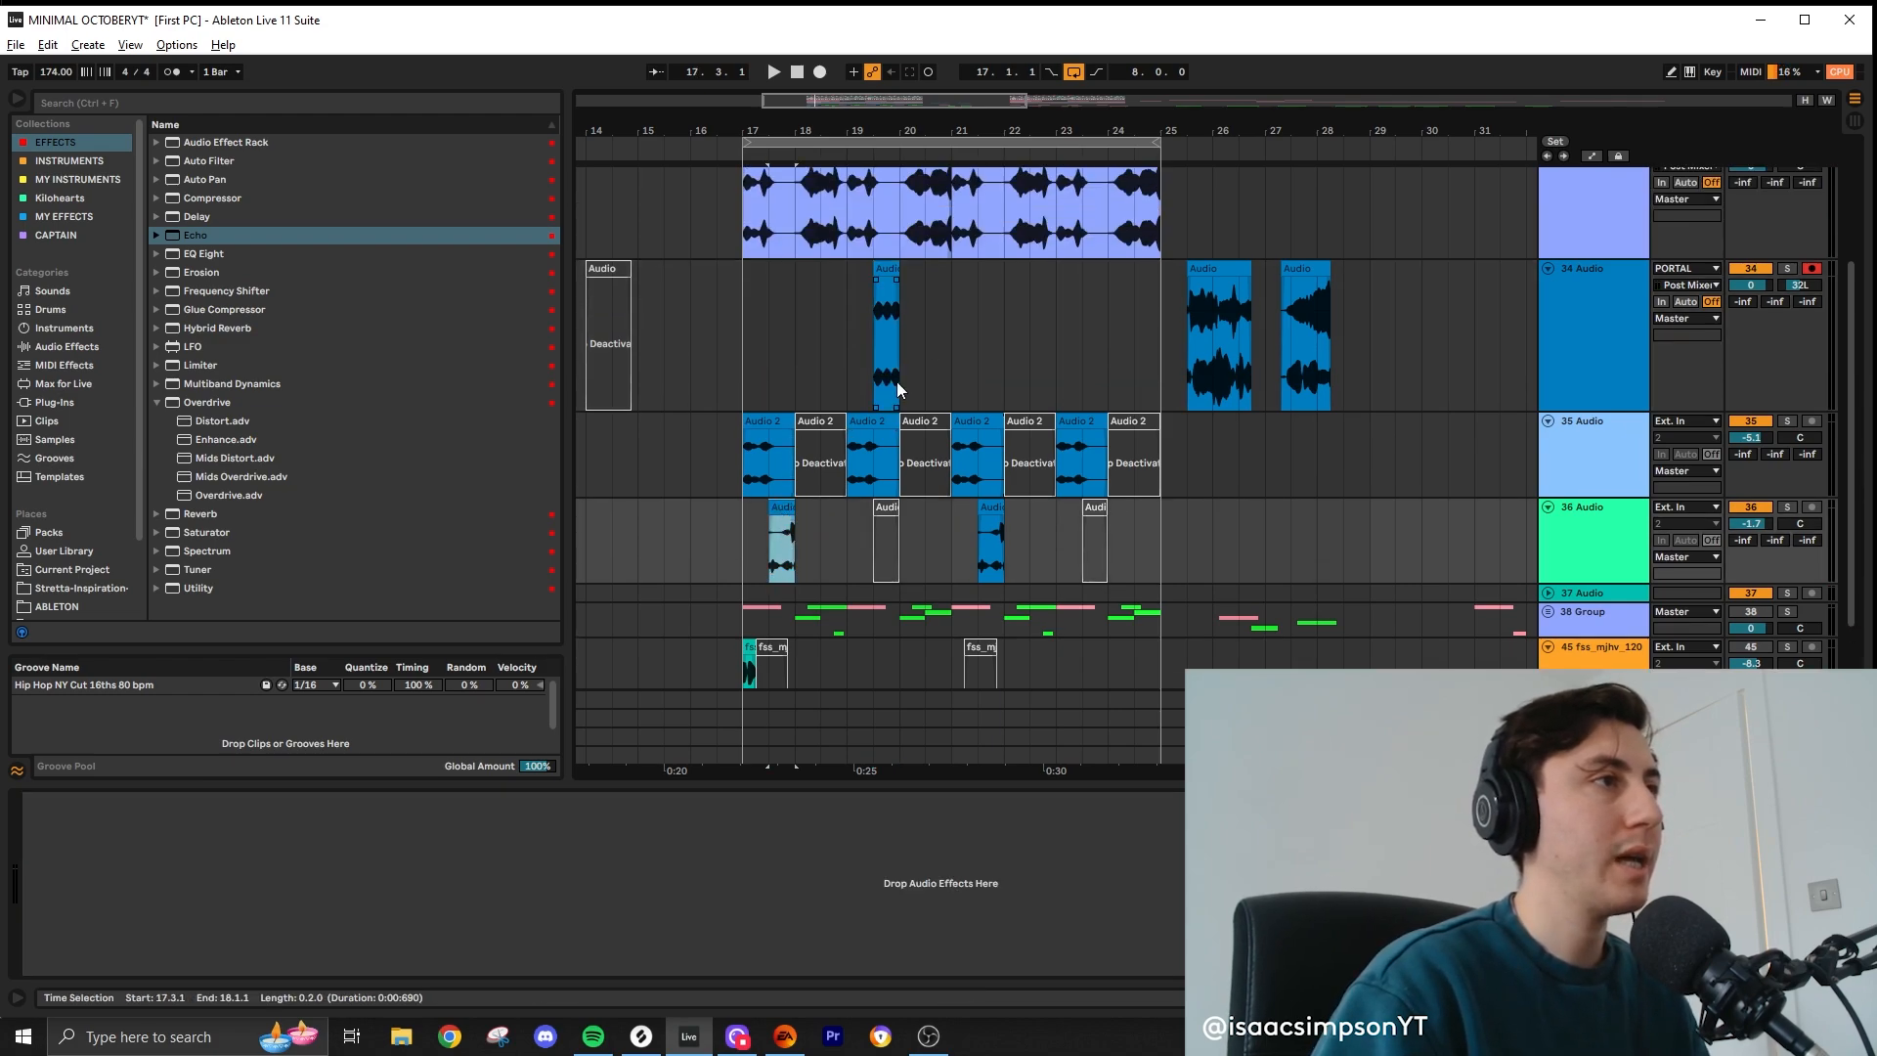
click(740, 326)
key(space)
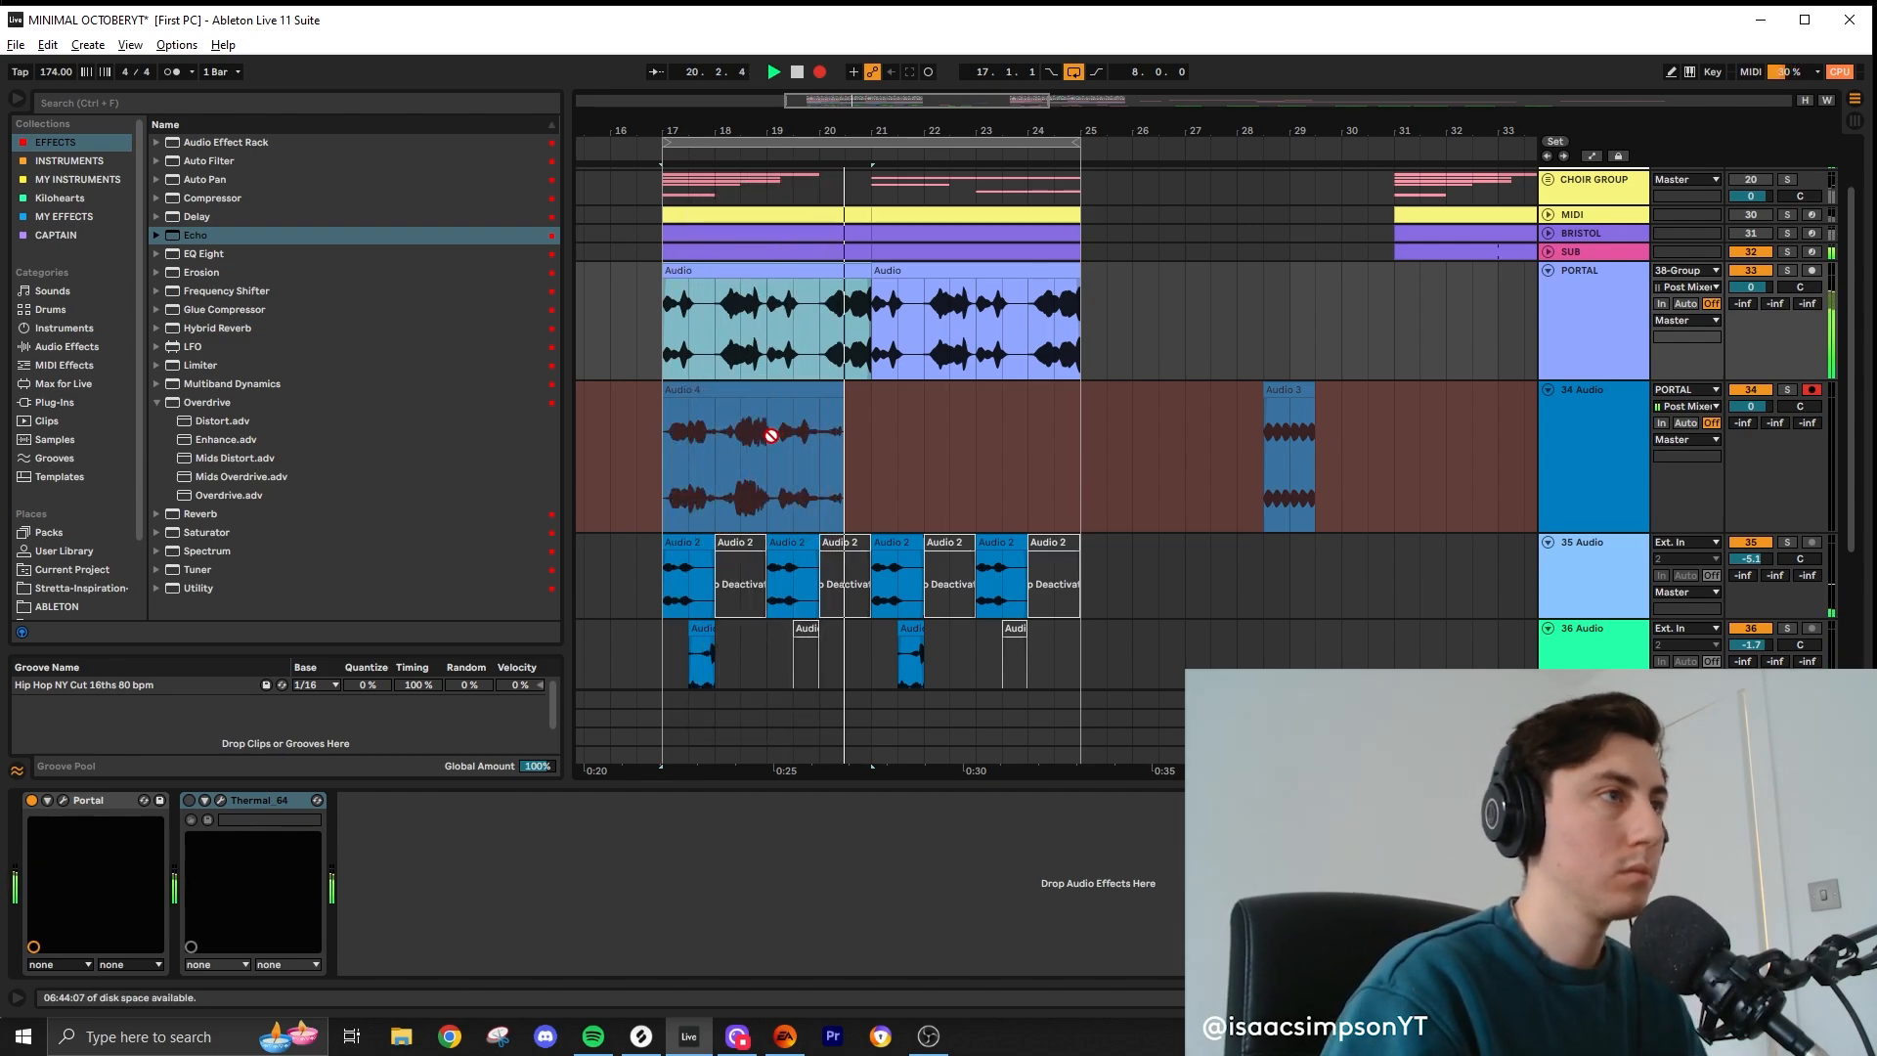
Step: Stop the resampling onto 34 Audio, and split the new recording at 18.4 and 19
key(space)
click(877, 398)
scroll(695, 448, up, 2)
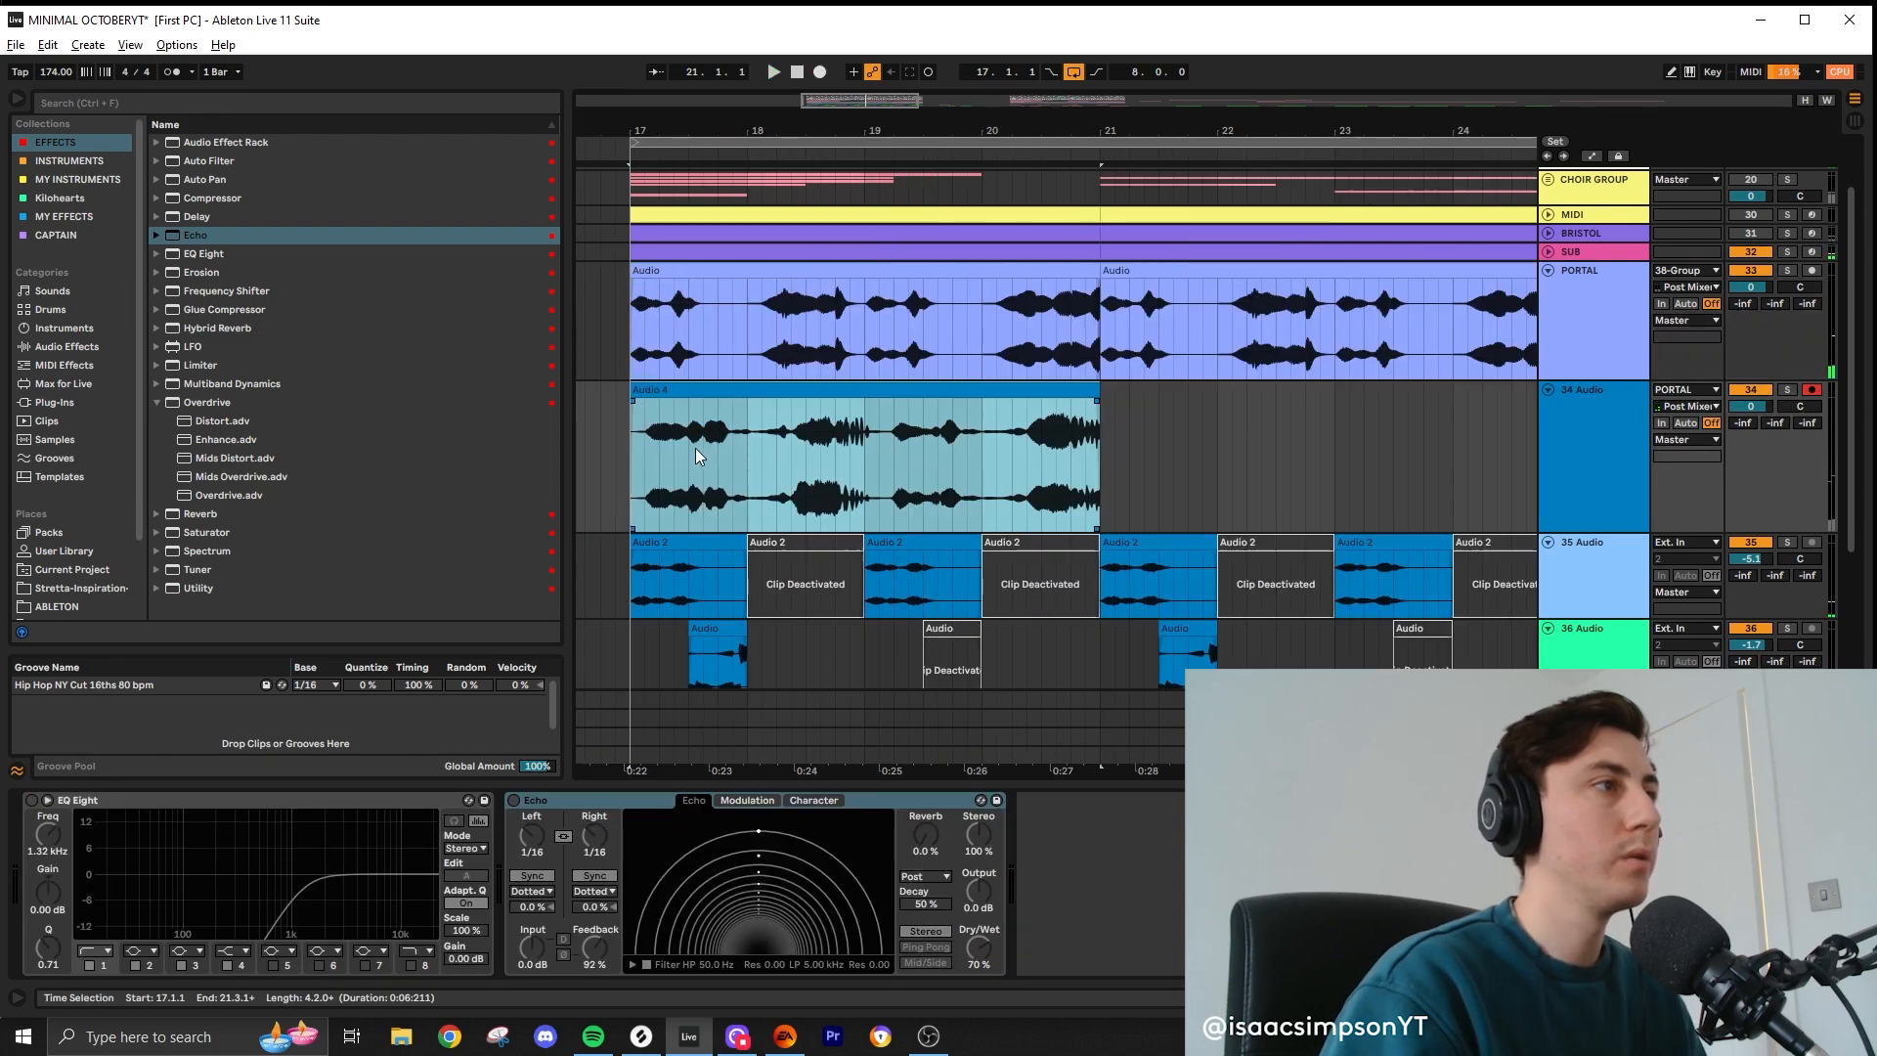
scroll(839, 458, up, 4)
drag(844, 455, 964, 459)
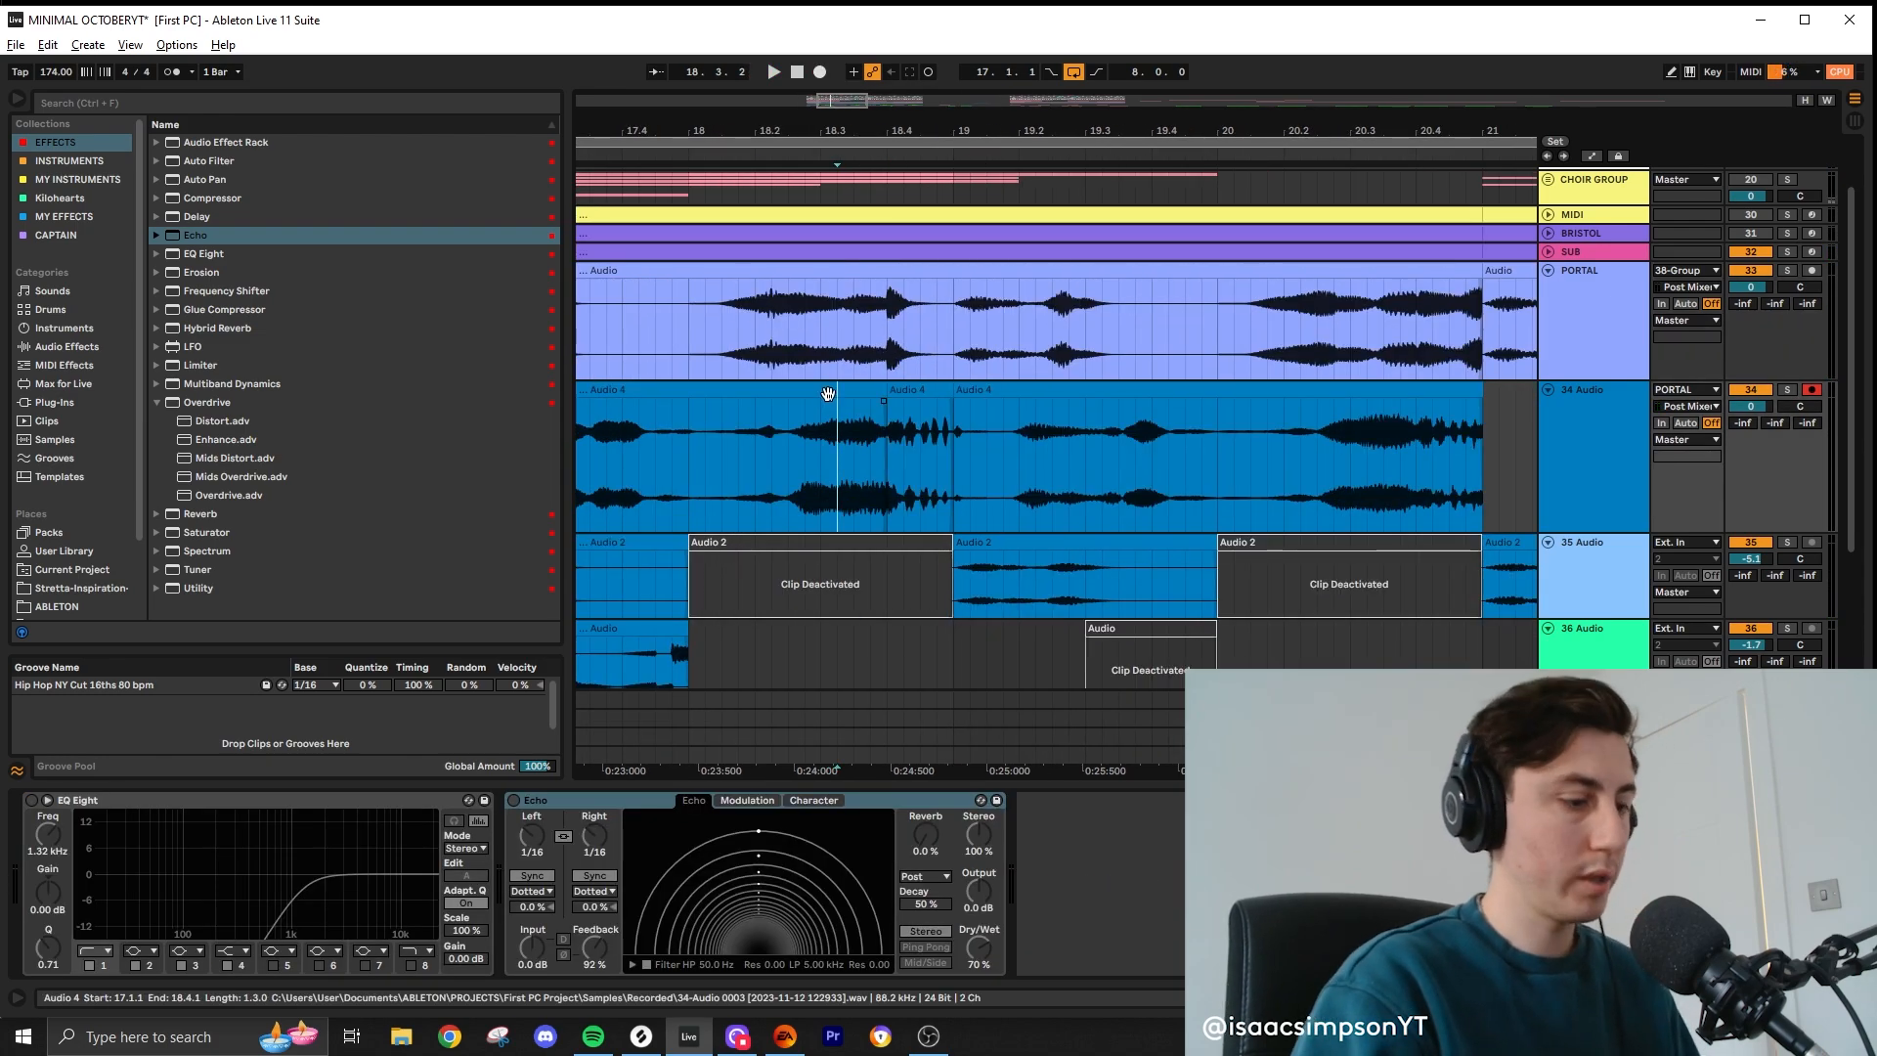
Step: Delete the unwanted parts of the 34 Audio recording, leaving a one-beat slice from 20.4 to bar 21
click(825, 384)
key(Delete)
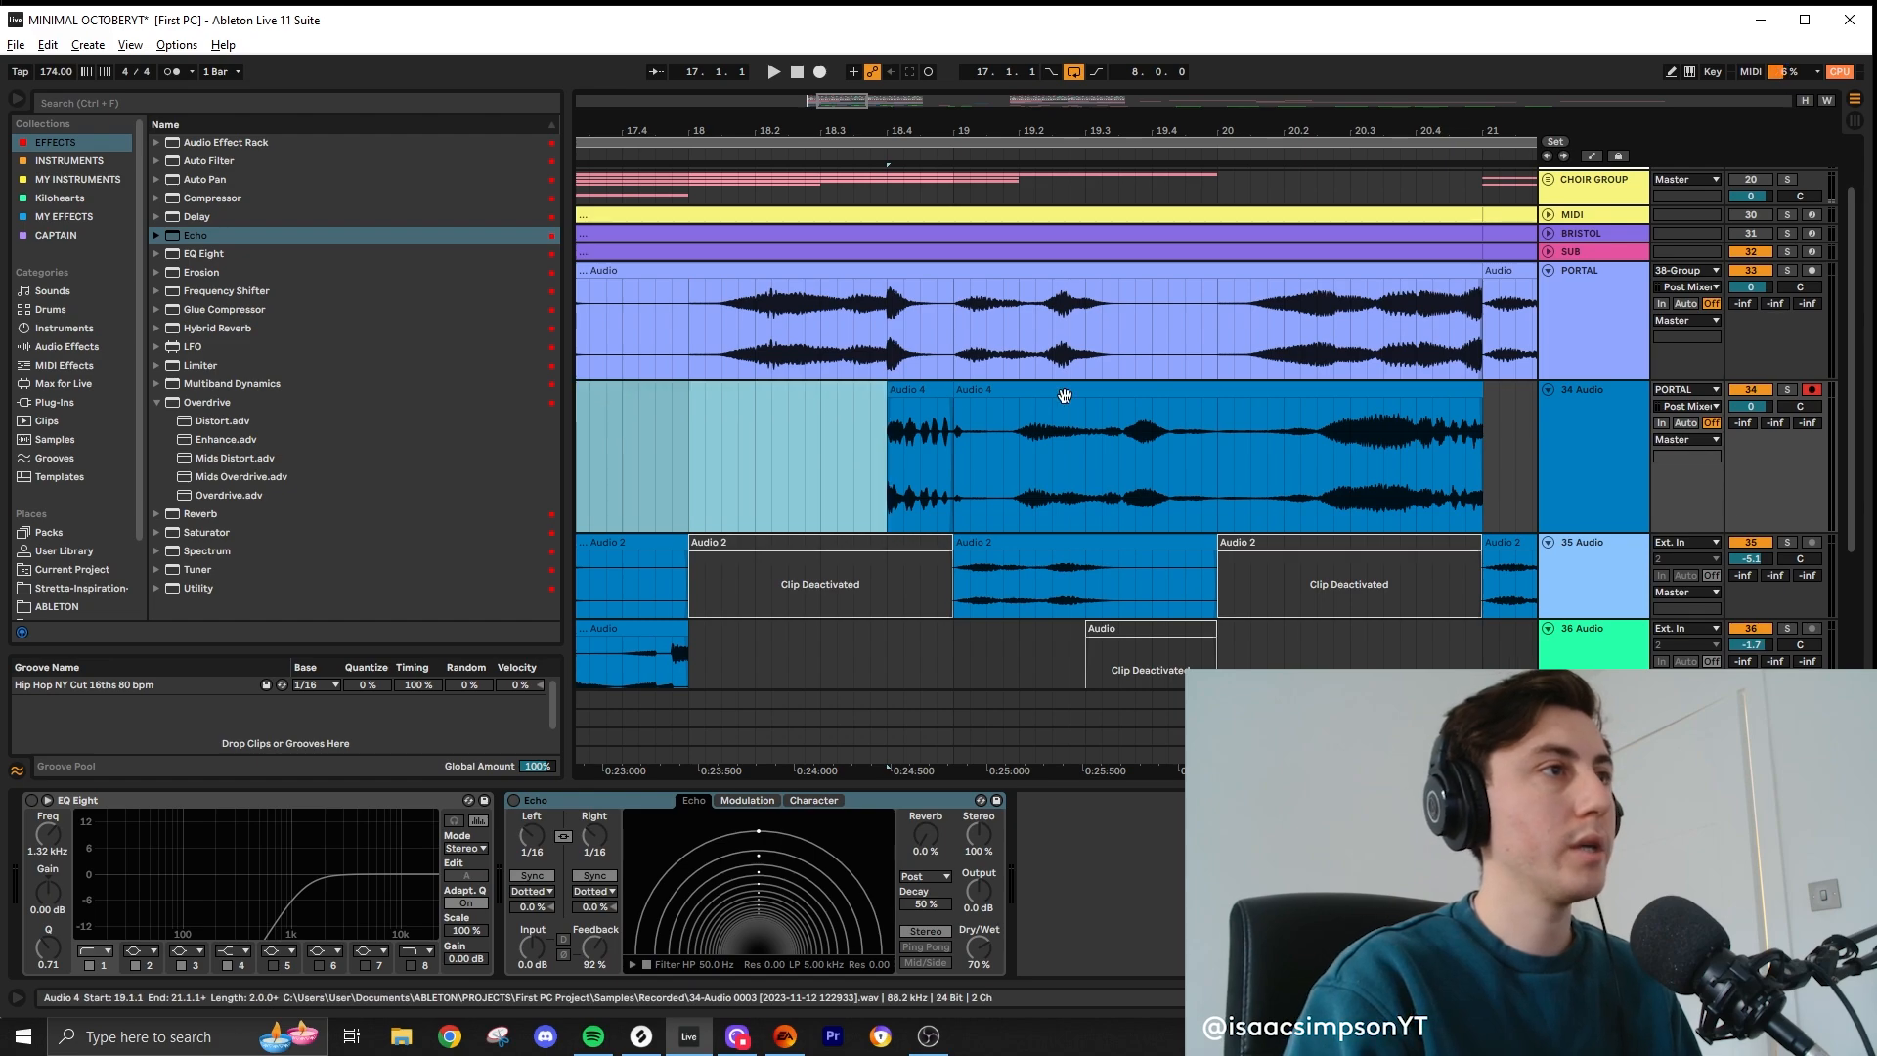
click(1064, 392)
drag(956, 391, 1287, 391)
click(1010, 390)
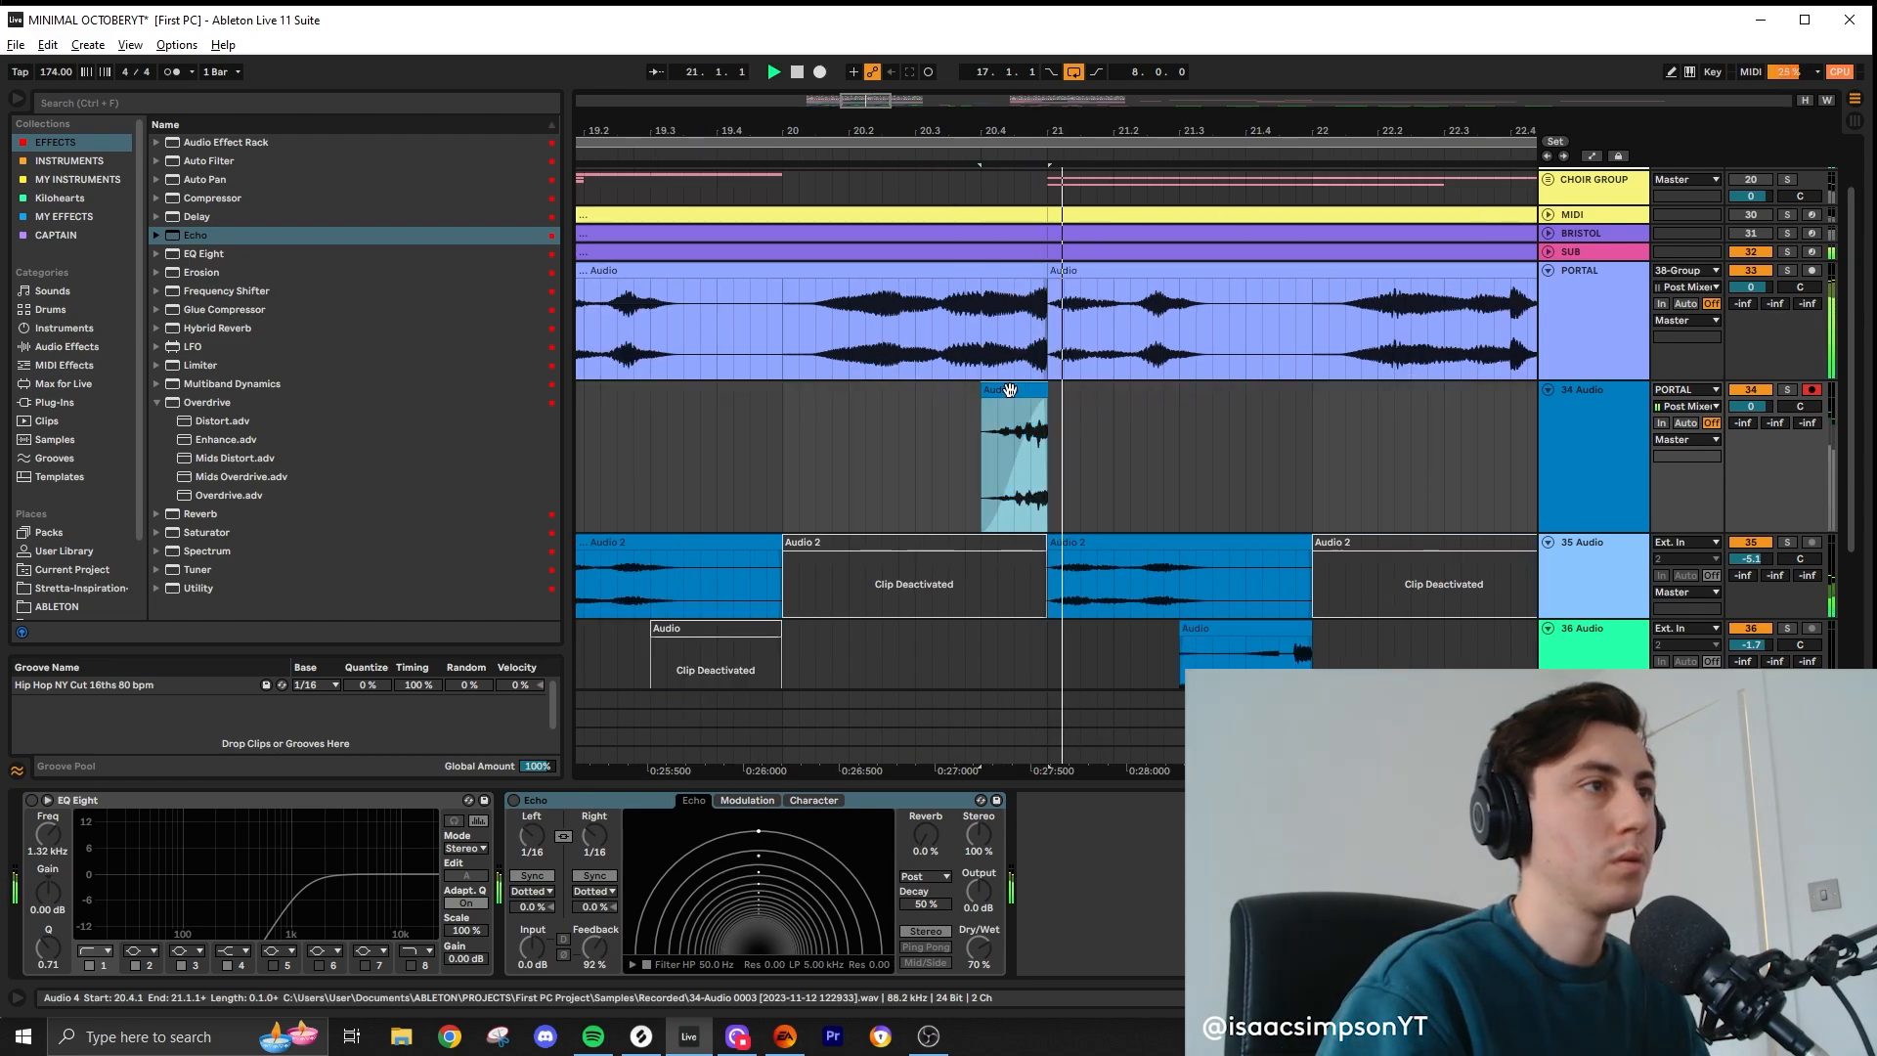
Step: Delete the Reverb device from the 36 Audio track and play the loop
scroll(1001, 455, down, 3)
click(764, 409)
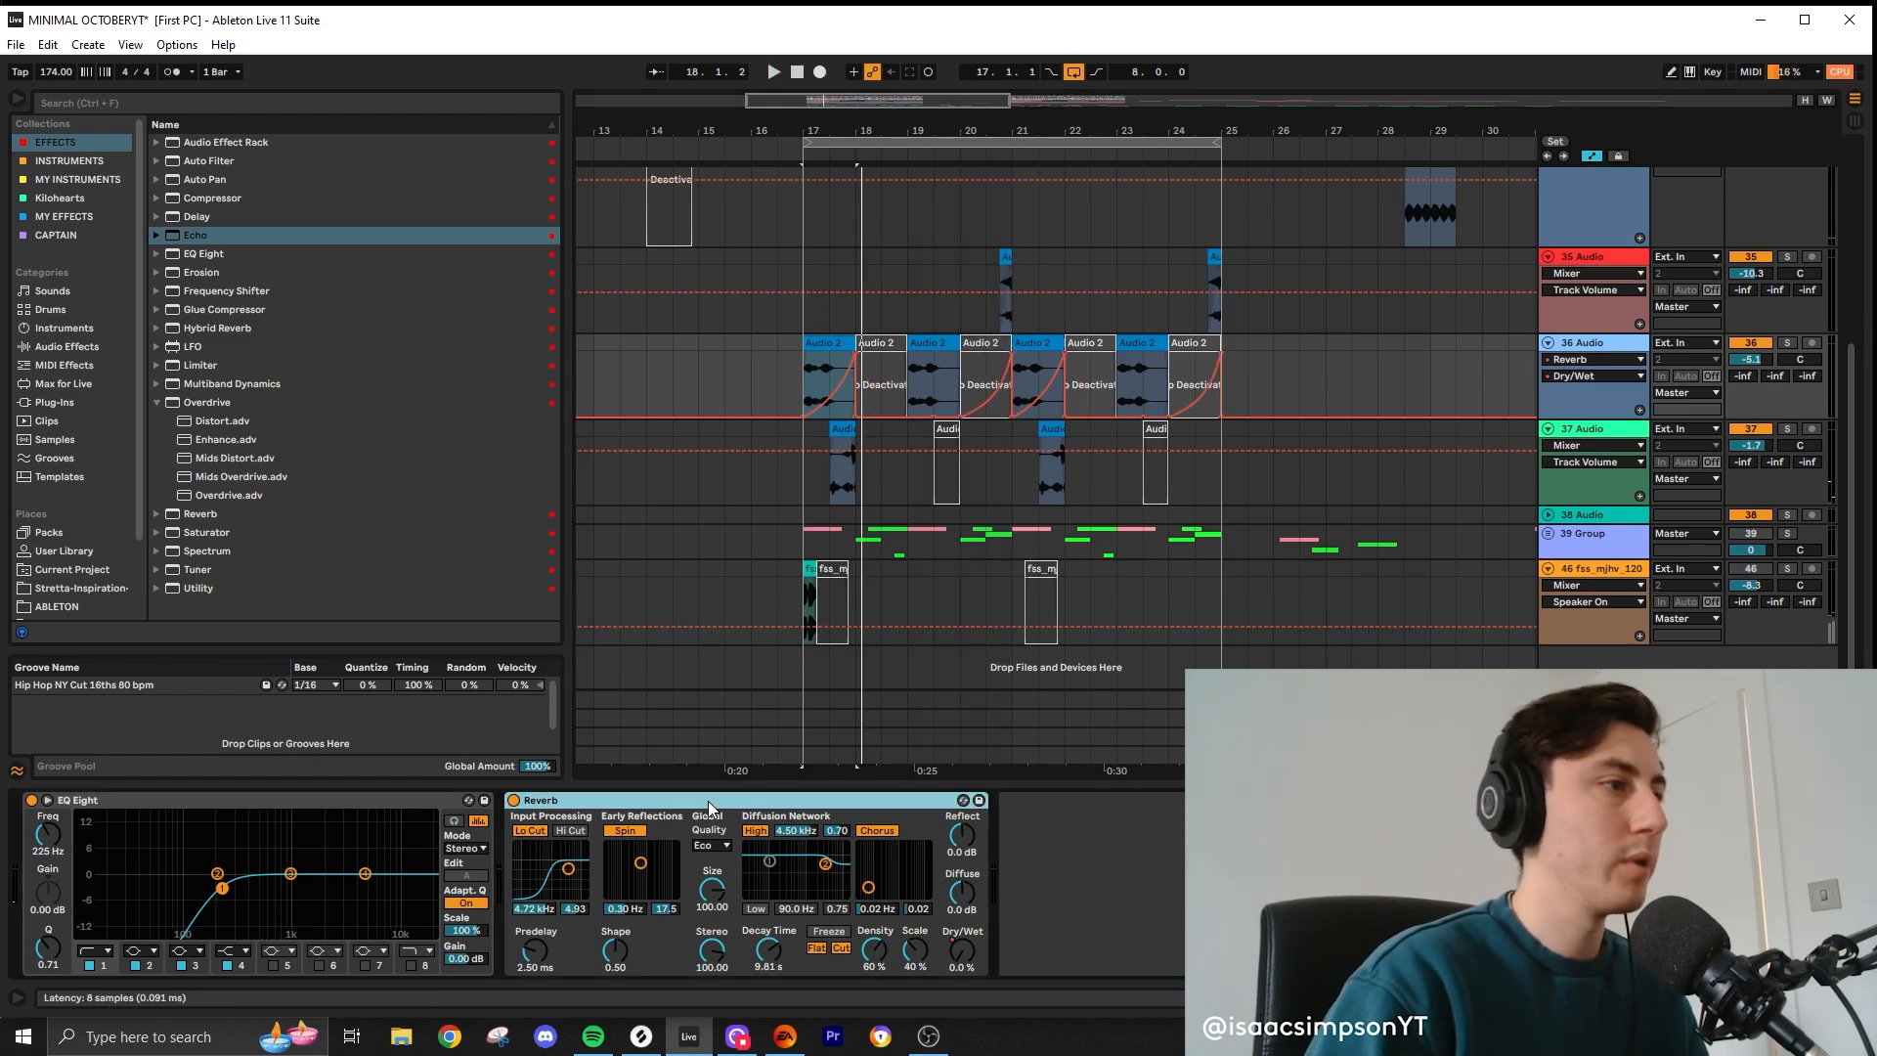
key(Delete)
key(space)
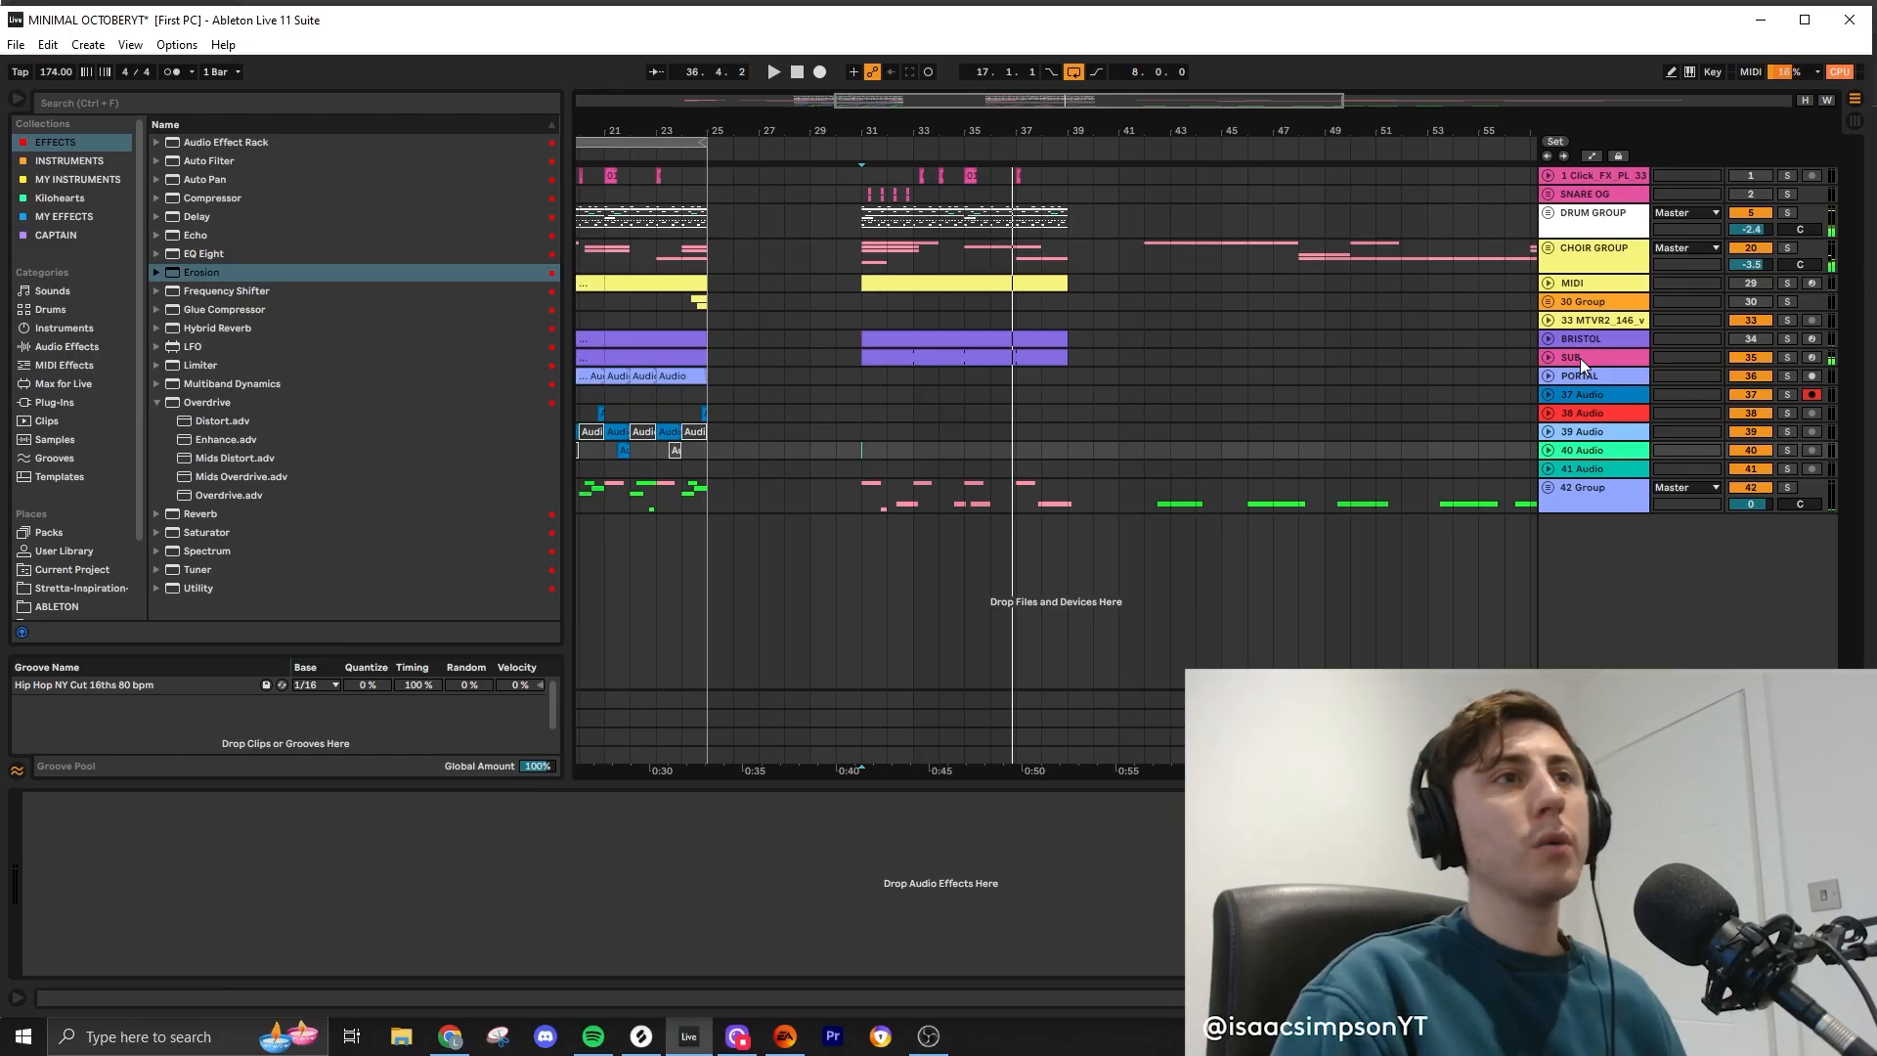
Step: Expand the SUB track and insert a new audio track directly below it
scroll(930, 409, down, 2)
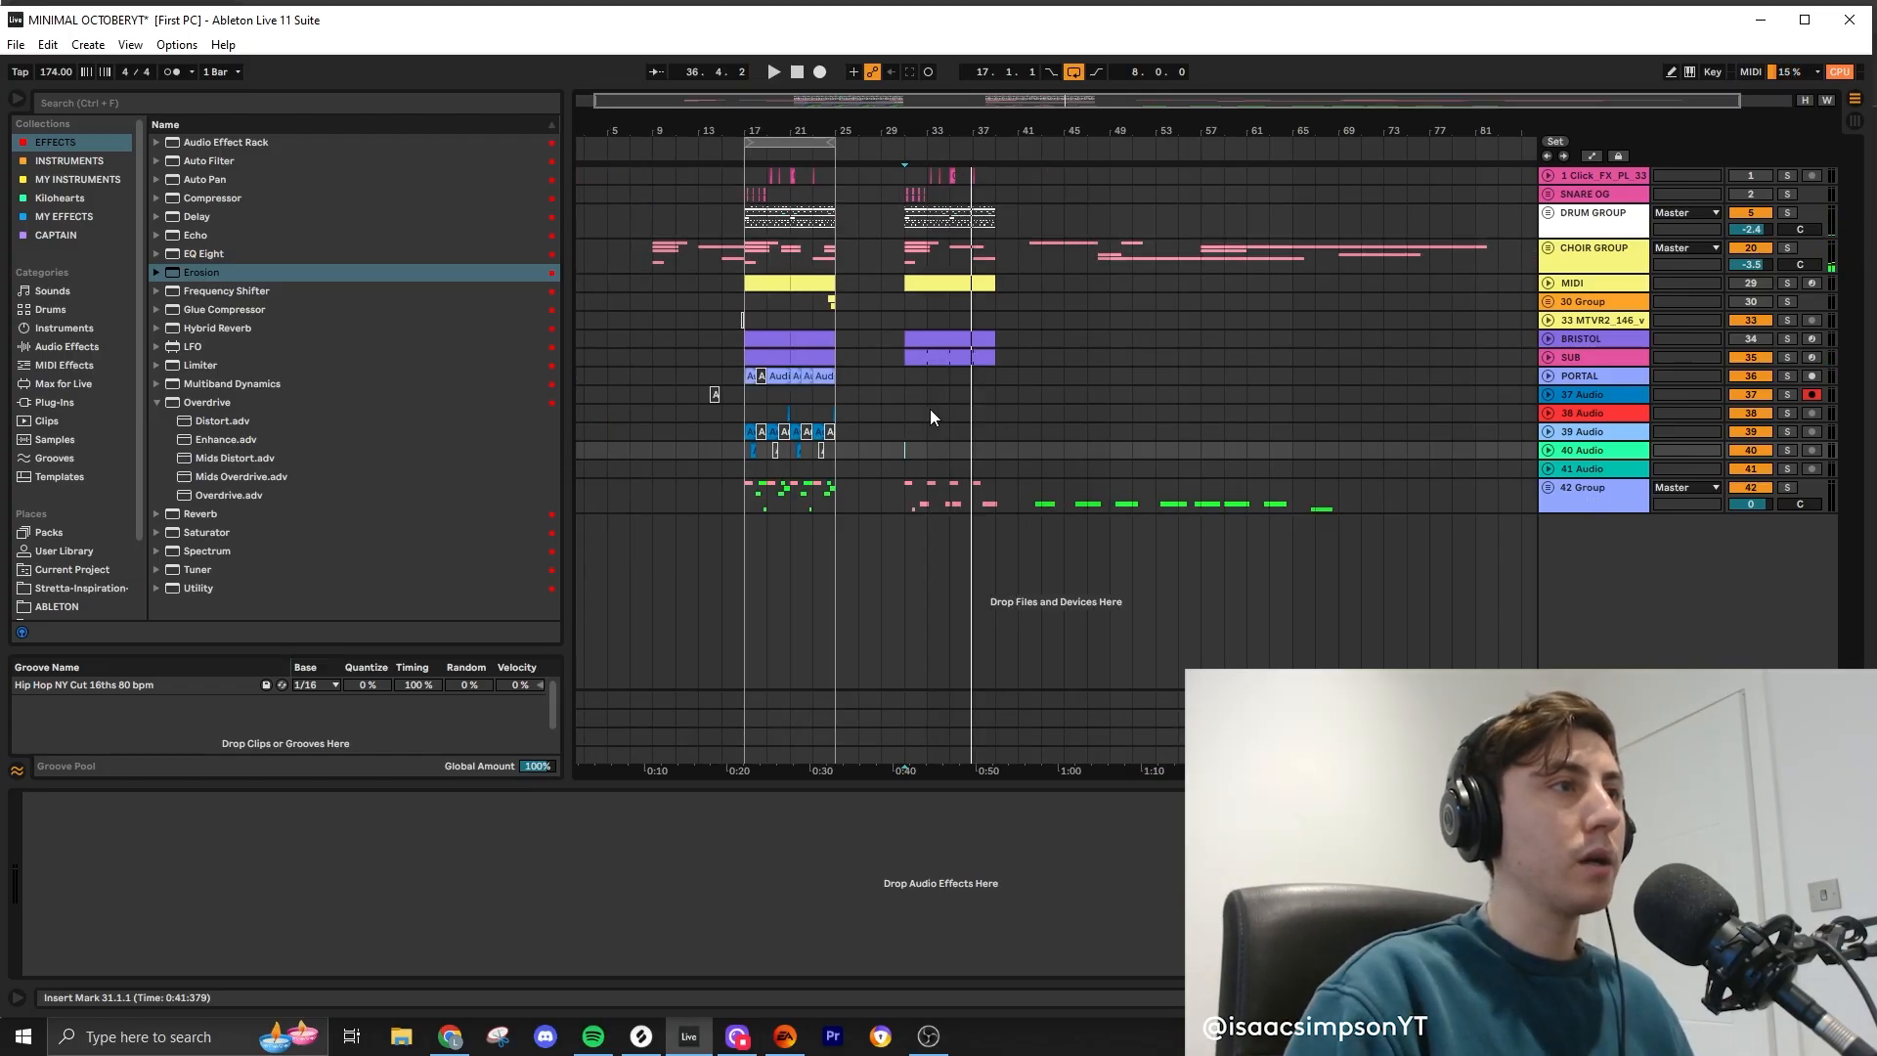
scroll(930, 409, up, 2)
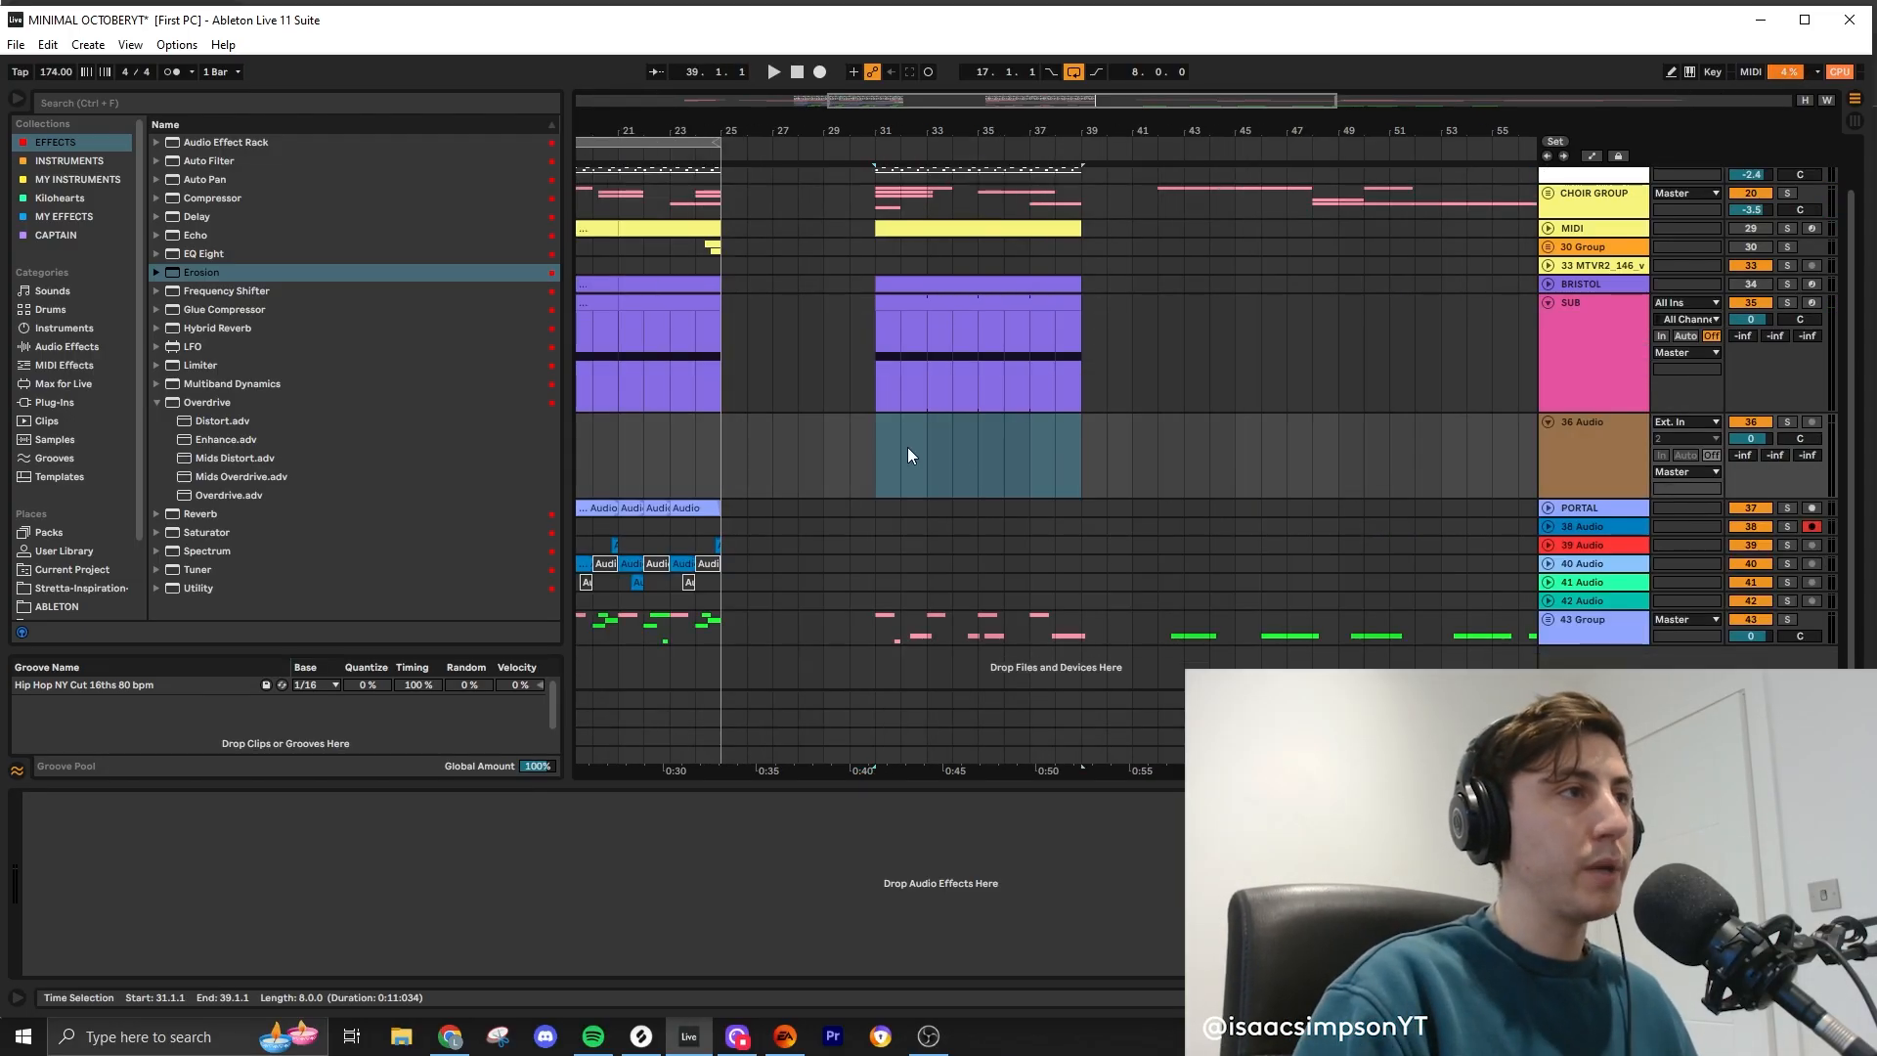
scroll(901, 444, up, 2)
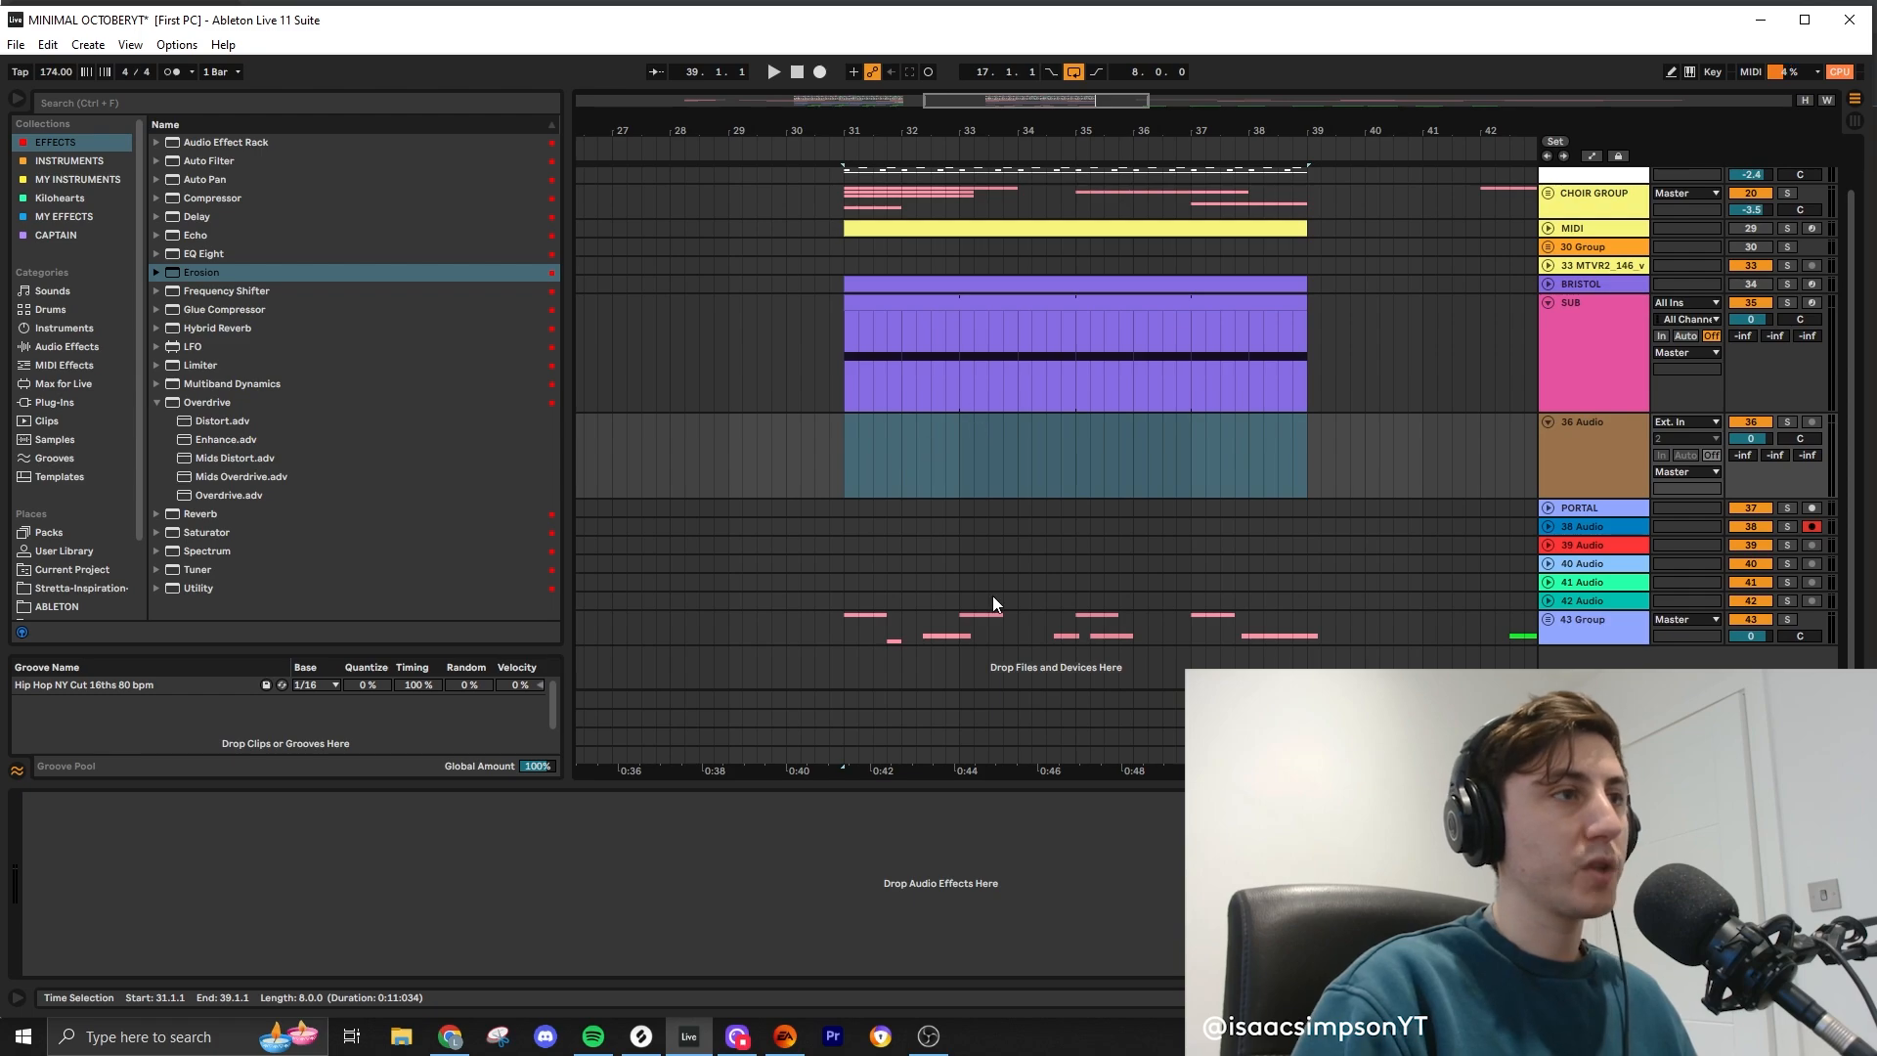
scroll(994, 595, down, 4)
click(698, 534)
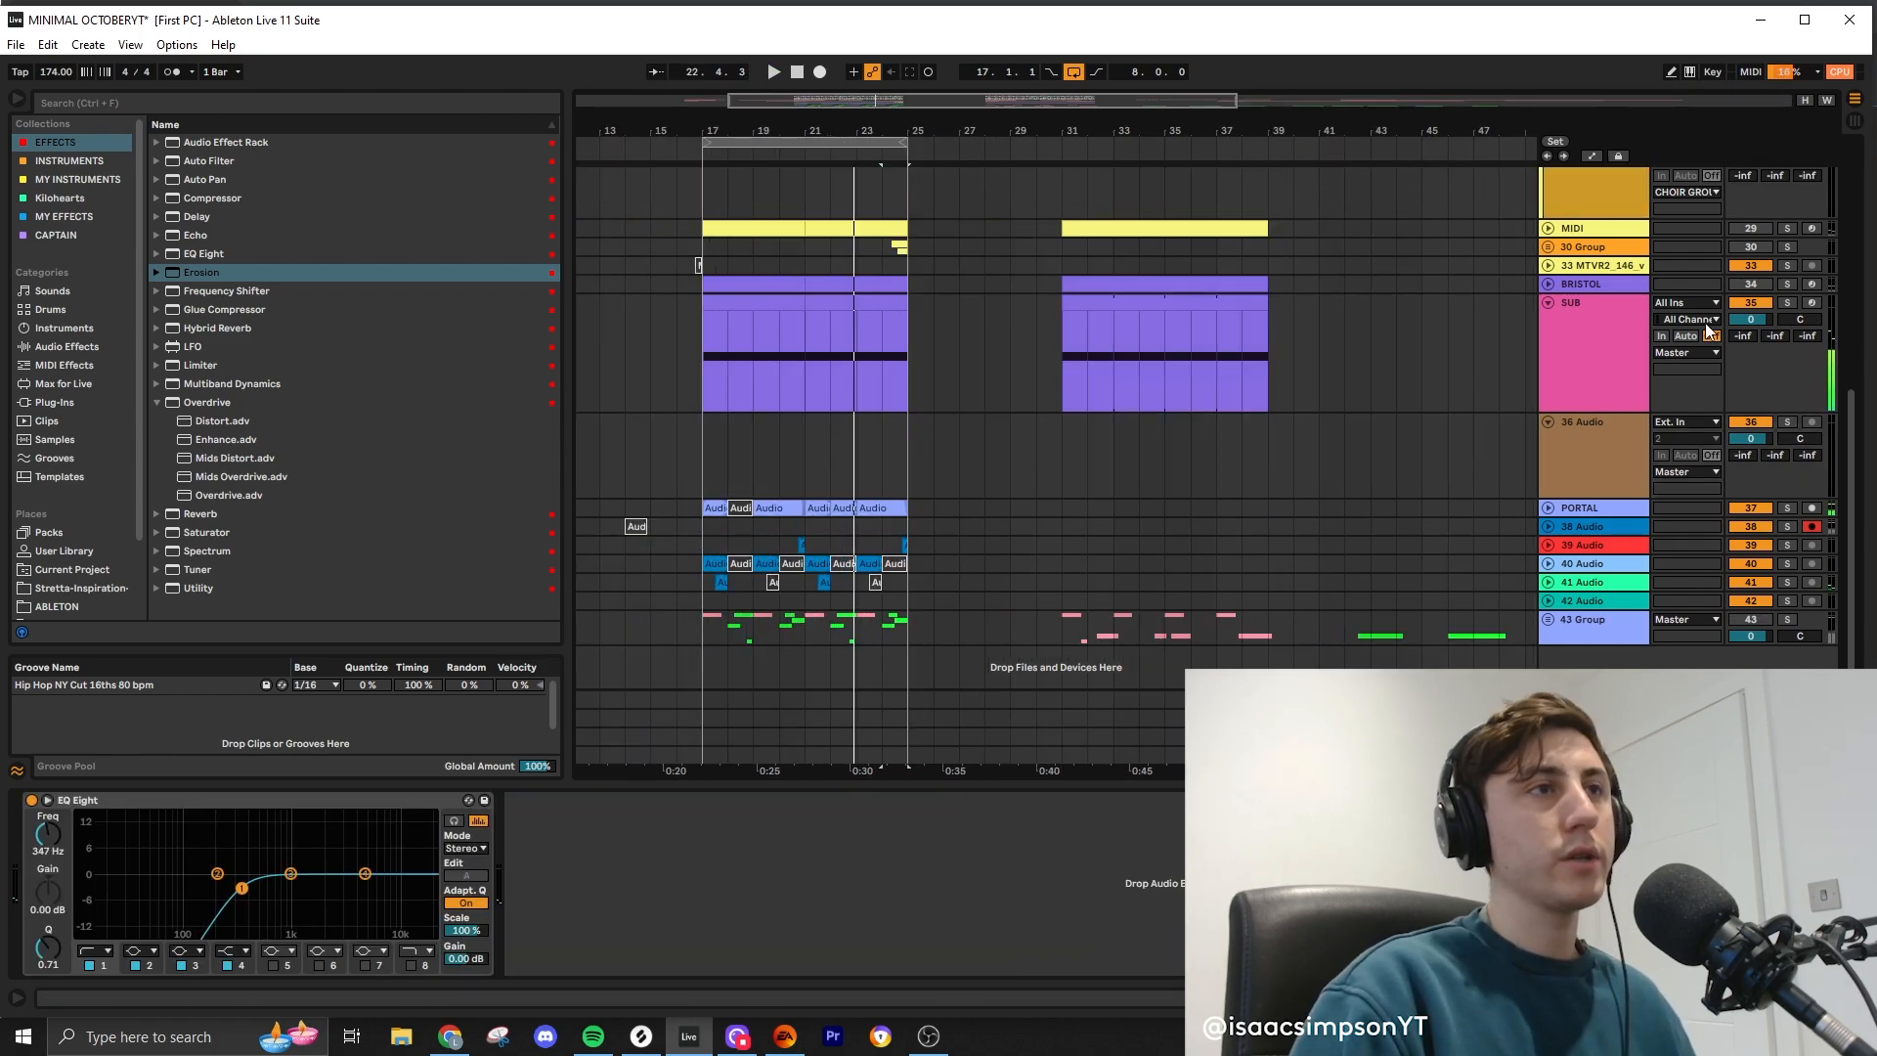
Step: Solo the SUB track, and set the input of 36 Audio to SUB, Post Mixer
click(1588, 302)
click(1787, 302)
click(1679, 423)
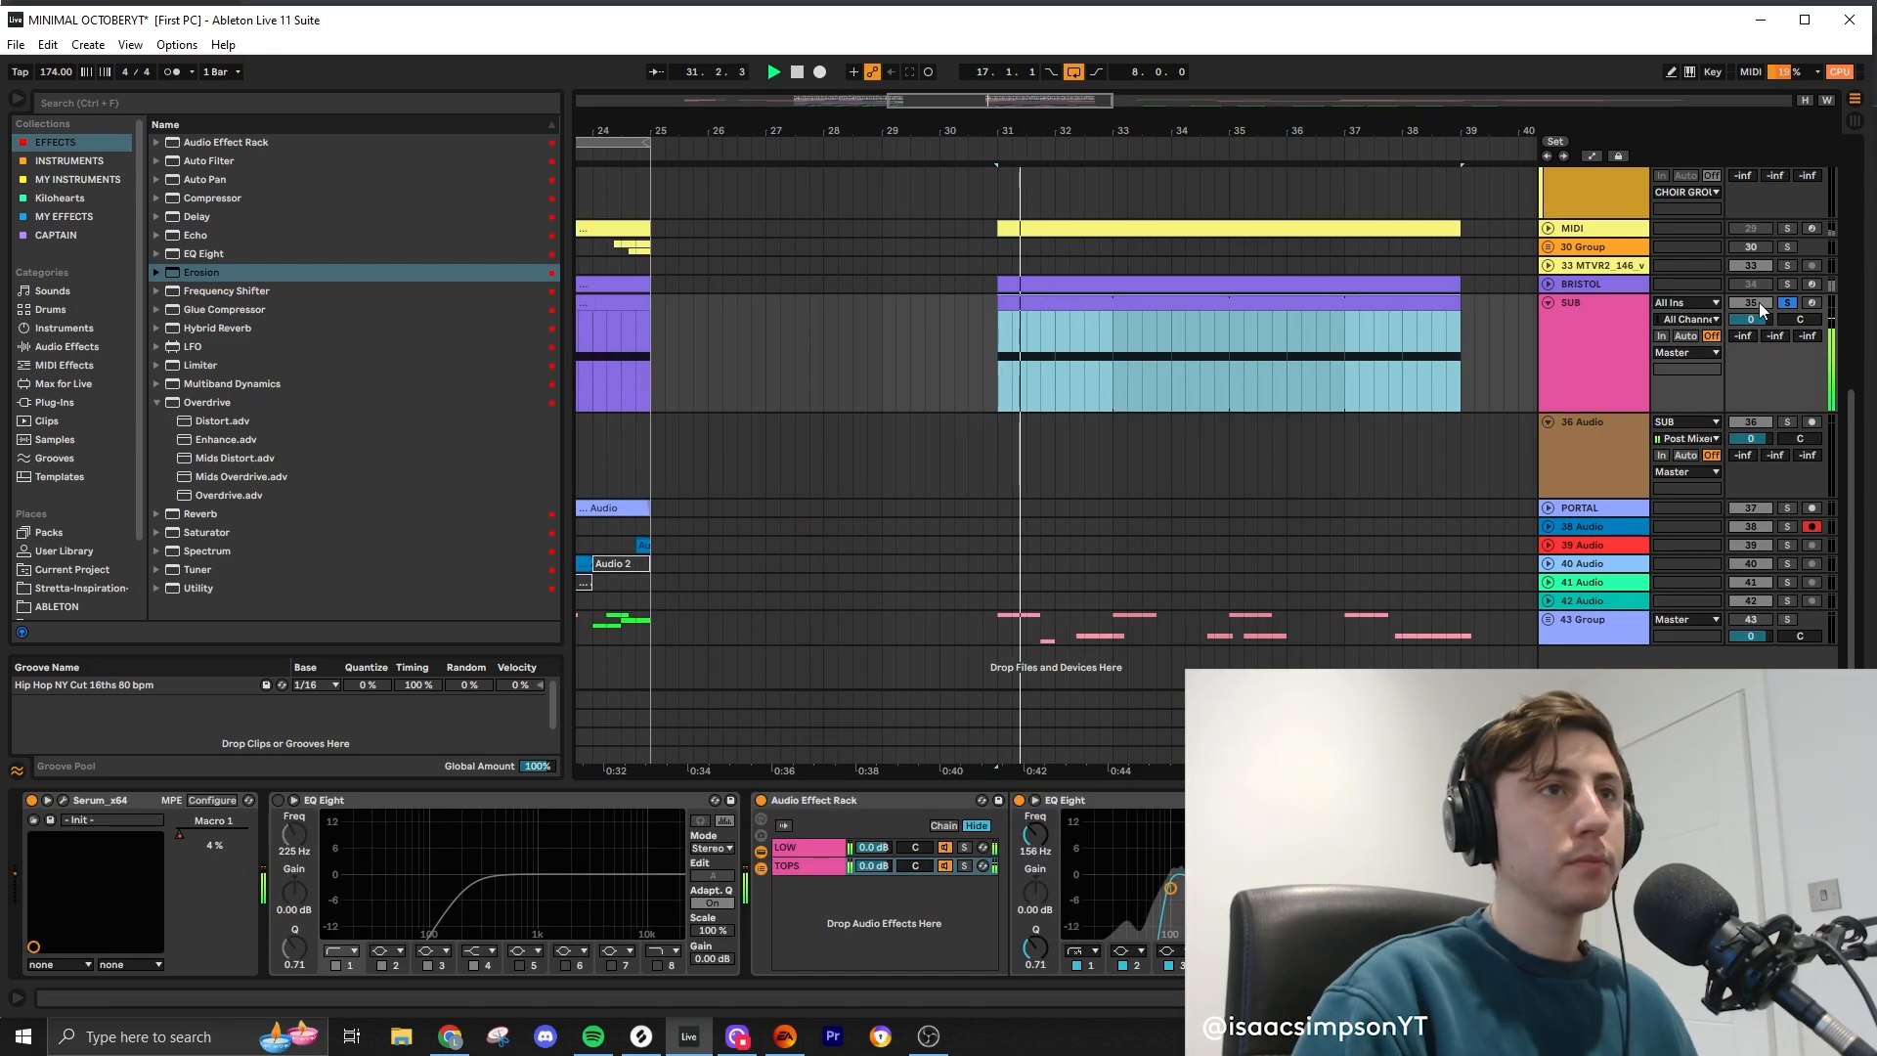
Step: Shape SUB's Serum Macro 1 automation over bars 31 to 35, setting the point at bar 35 to 0.35
key(a)
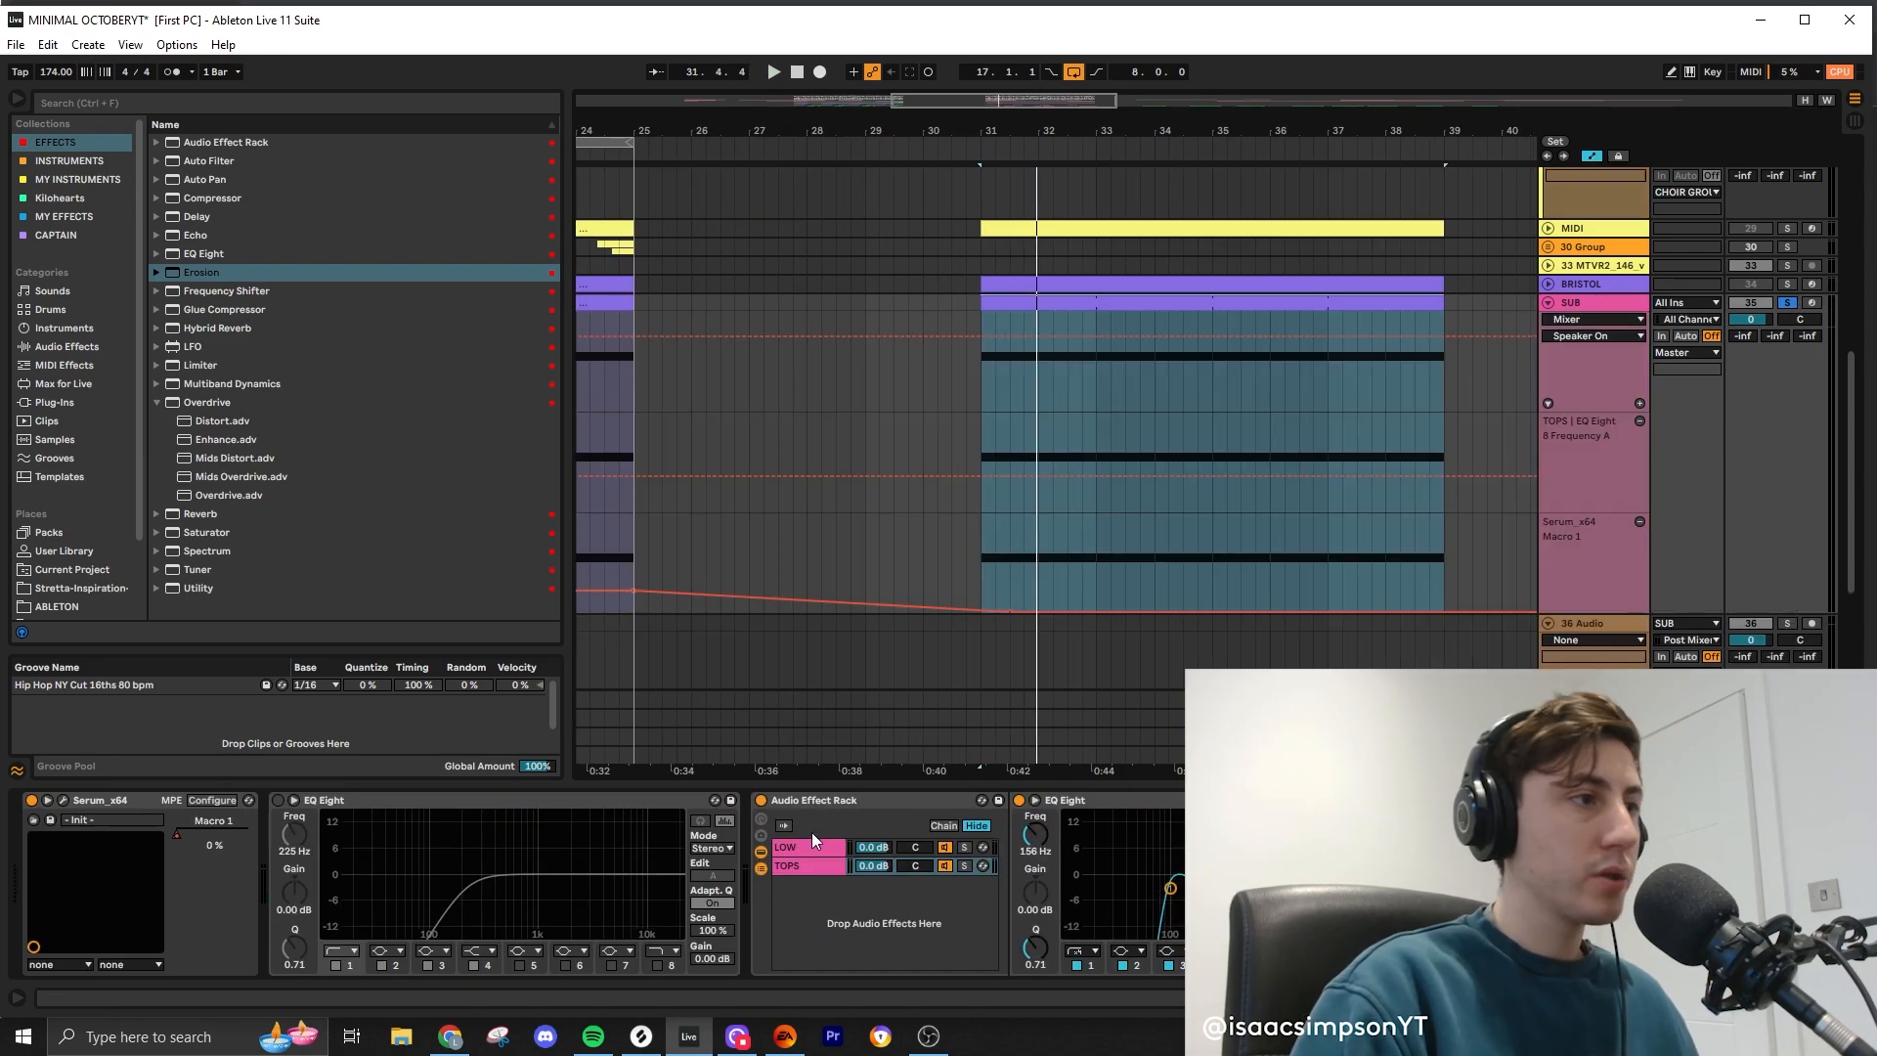
click(954, 848)
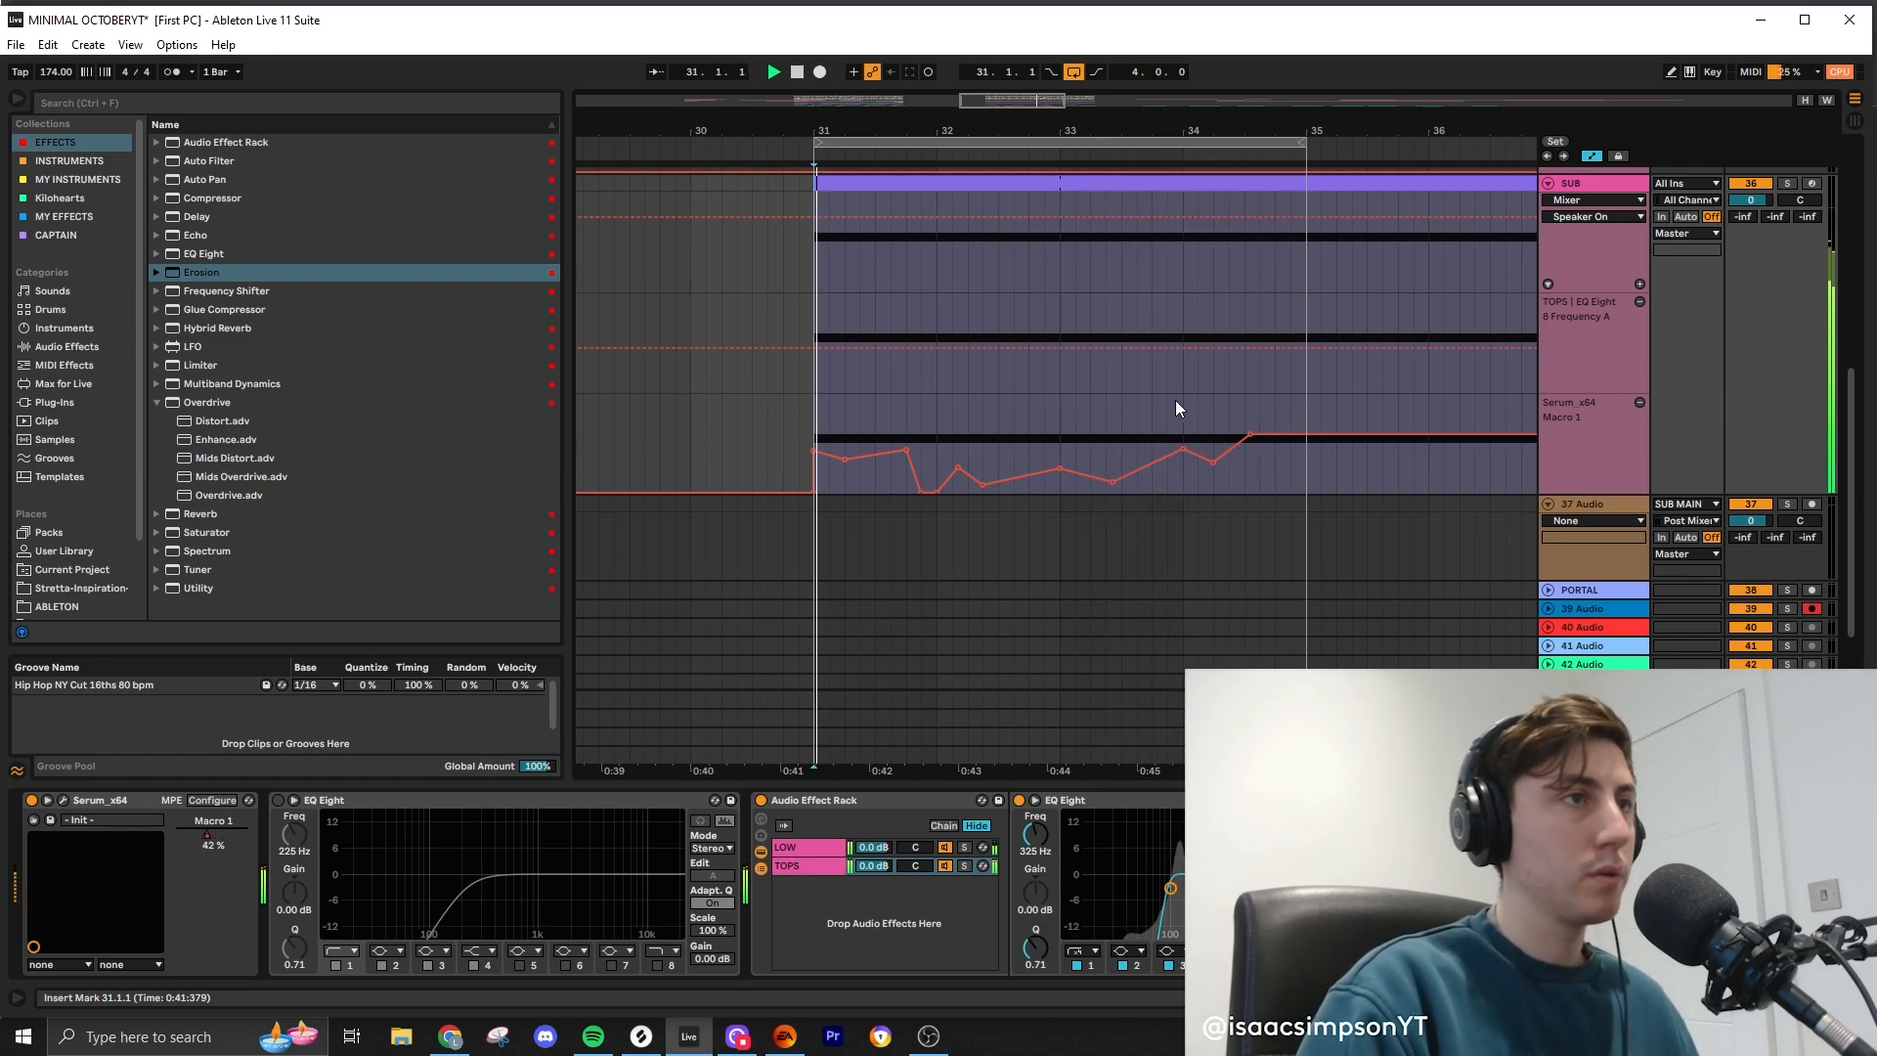
drag(1306, 434, 1304, 456)
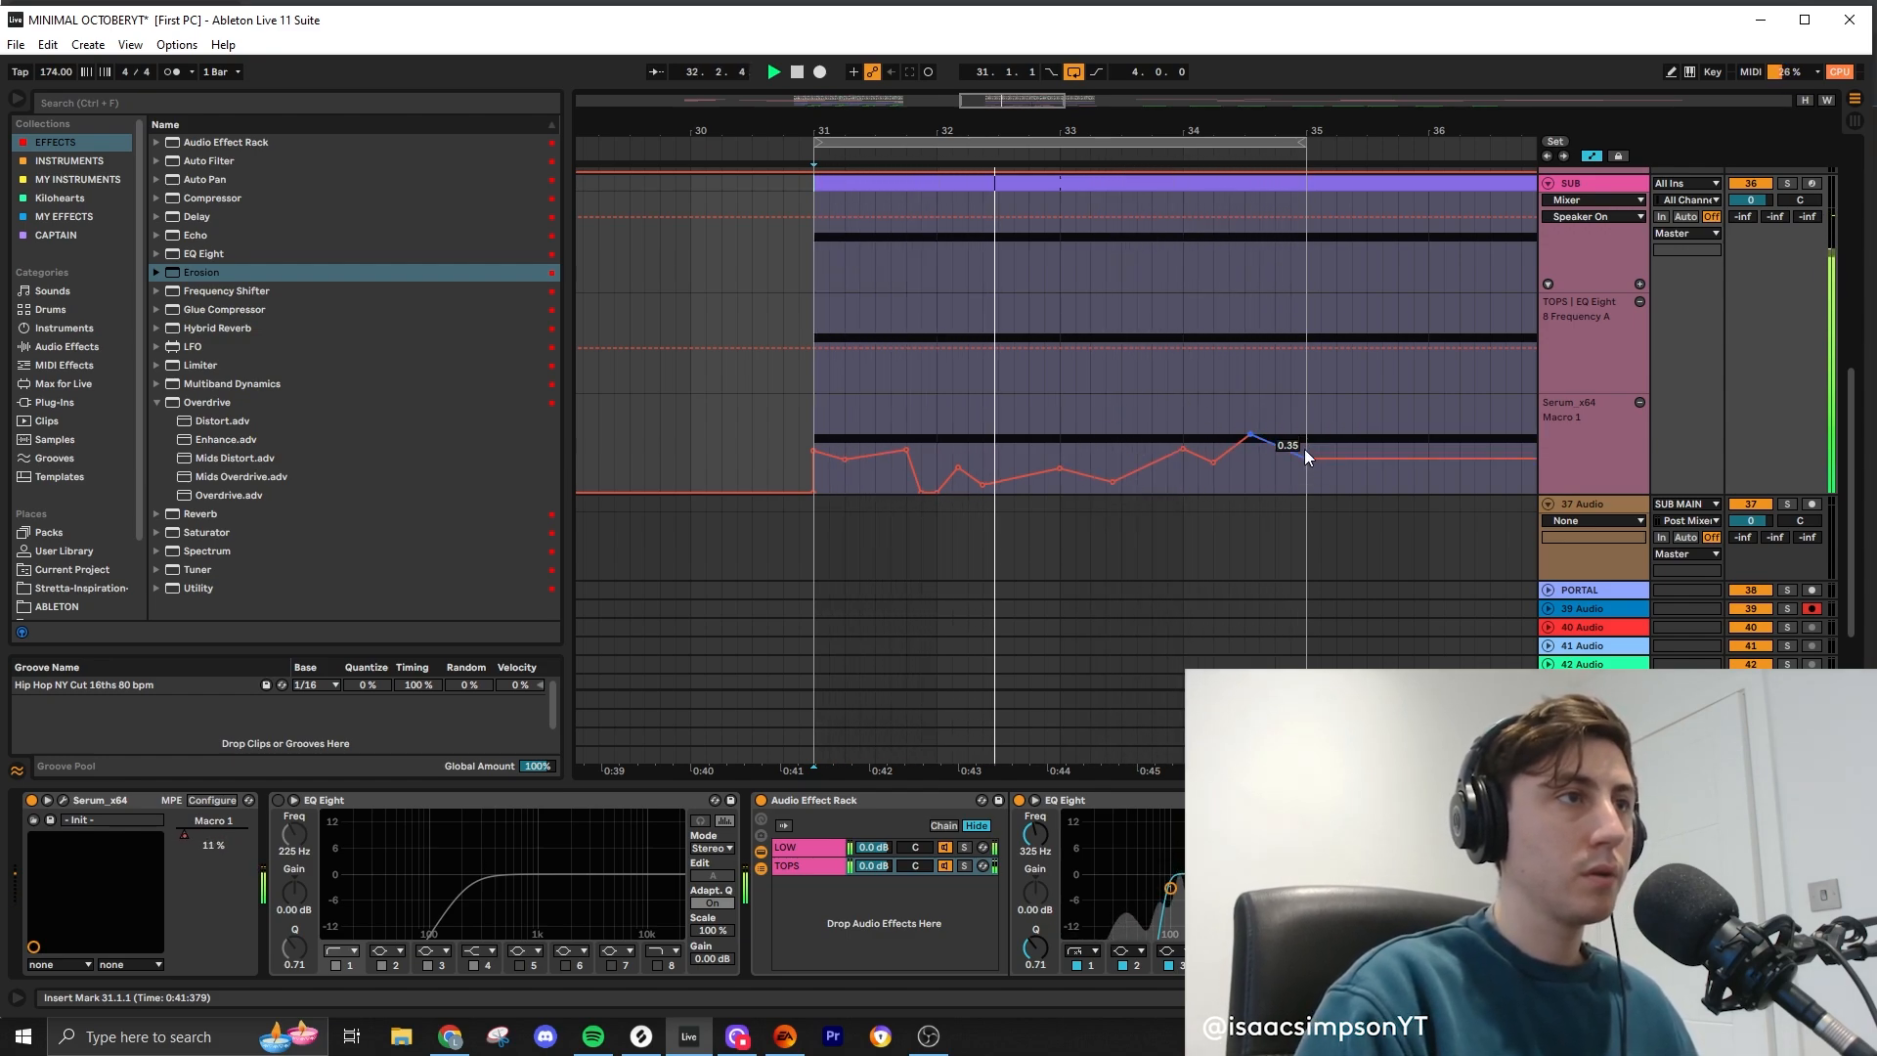
Step: Rename the SUB track MID BASS OG, arm 37 Audio and record the mid bass onto it
scroll(1270, 501, down, 2)
click(1604, 440)
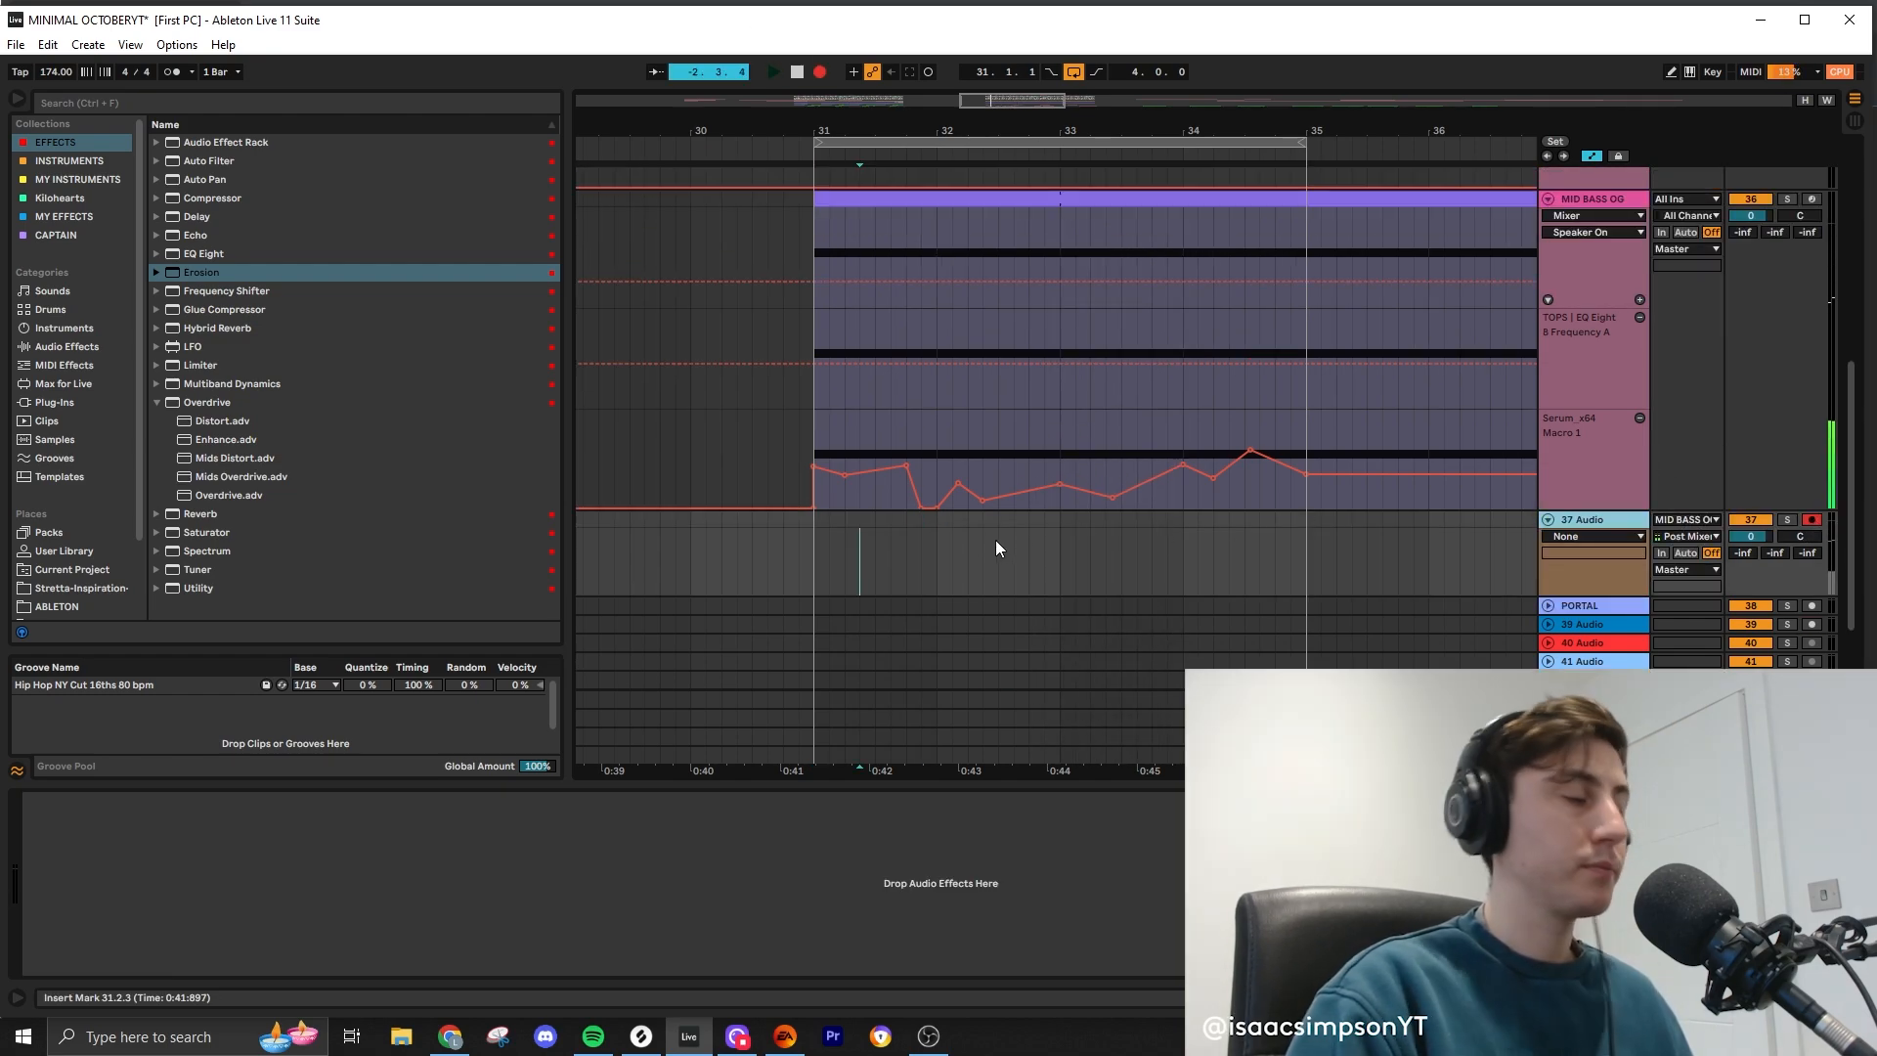
key(F9)
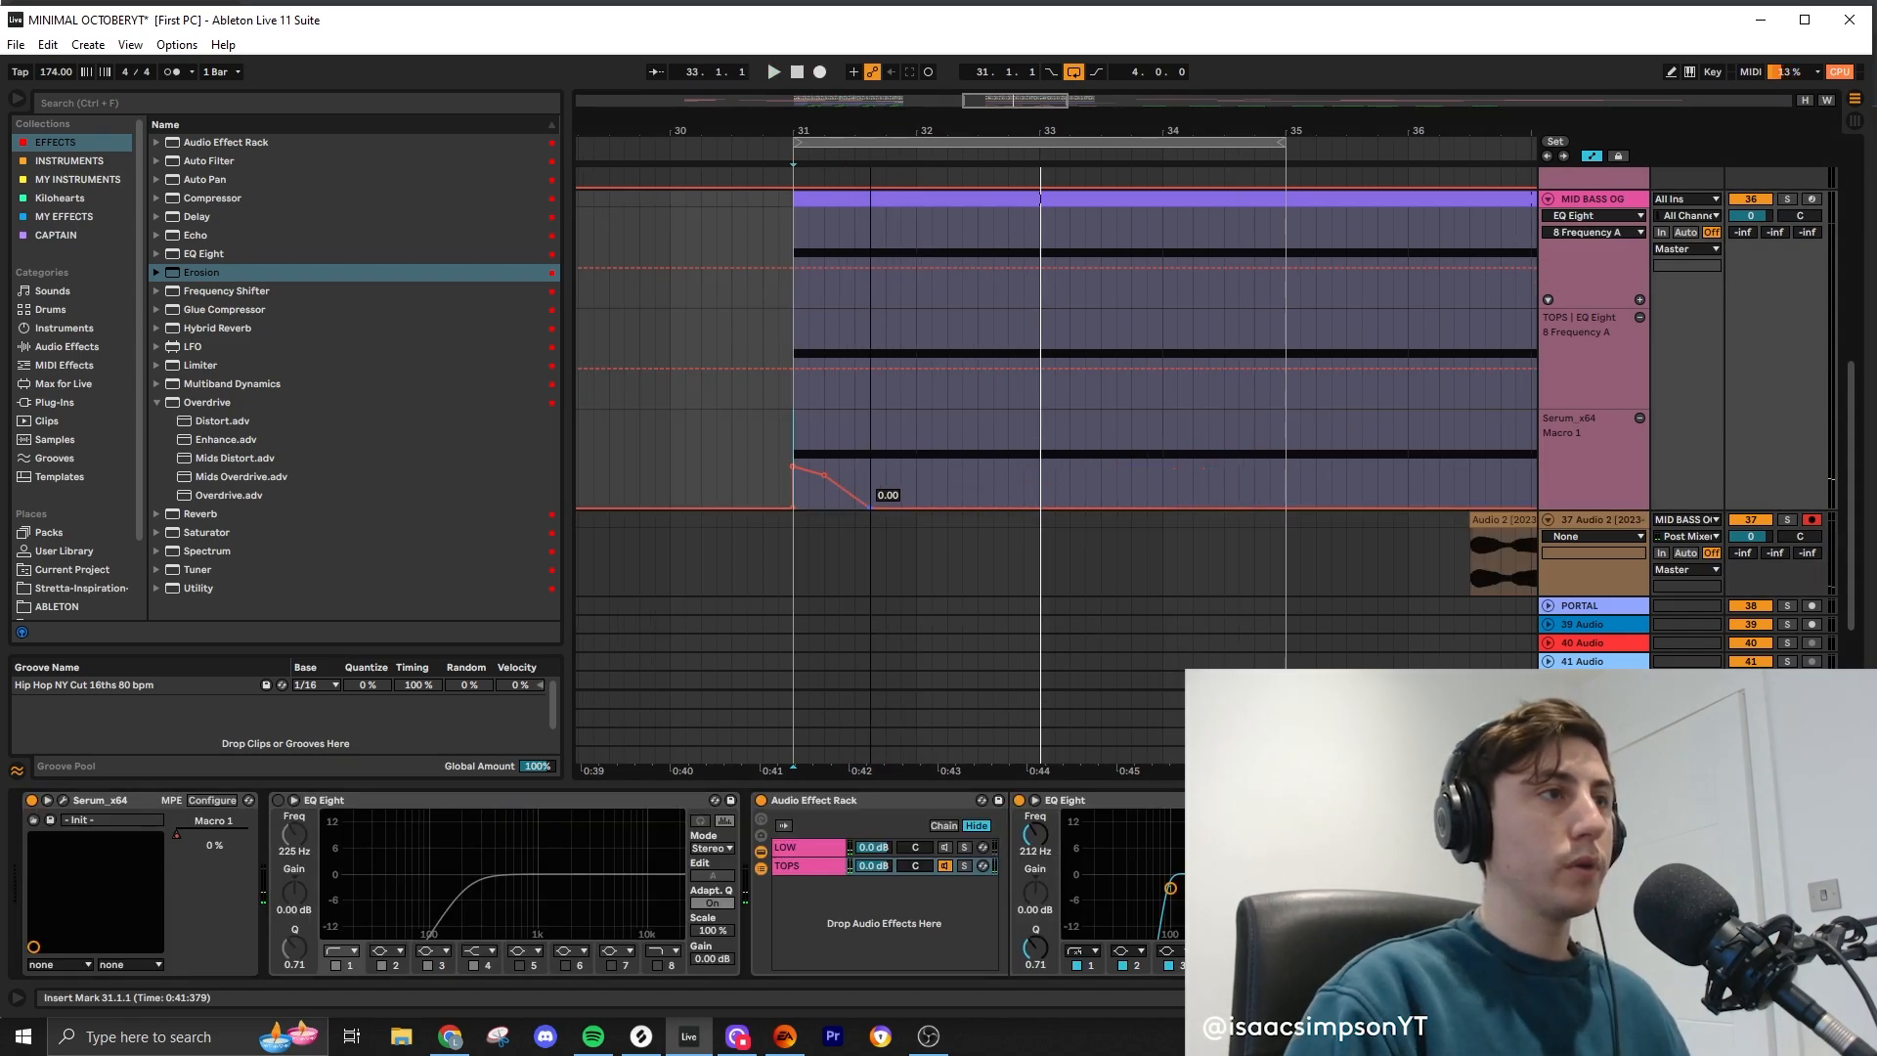
Step: Turn on the LOW chain in MID BASS OG's effect rack, fold its first EQ Eight, and record the Macro 1 variation onto track 37 from bar 31
click(944, 849)
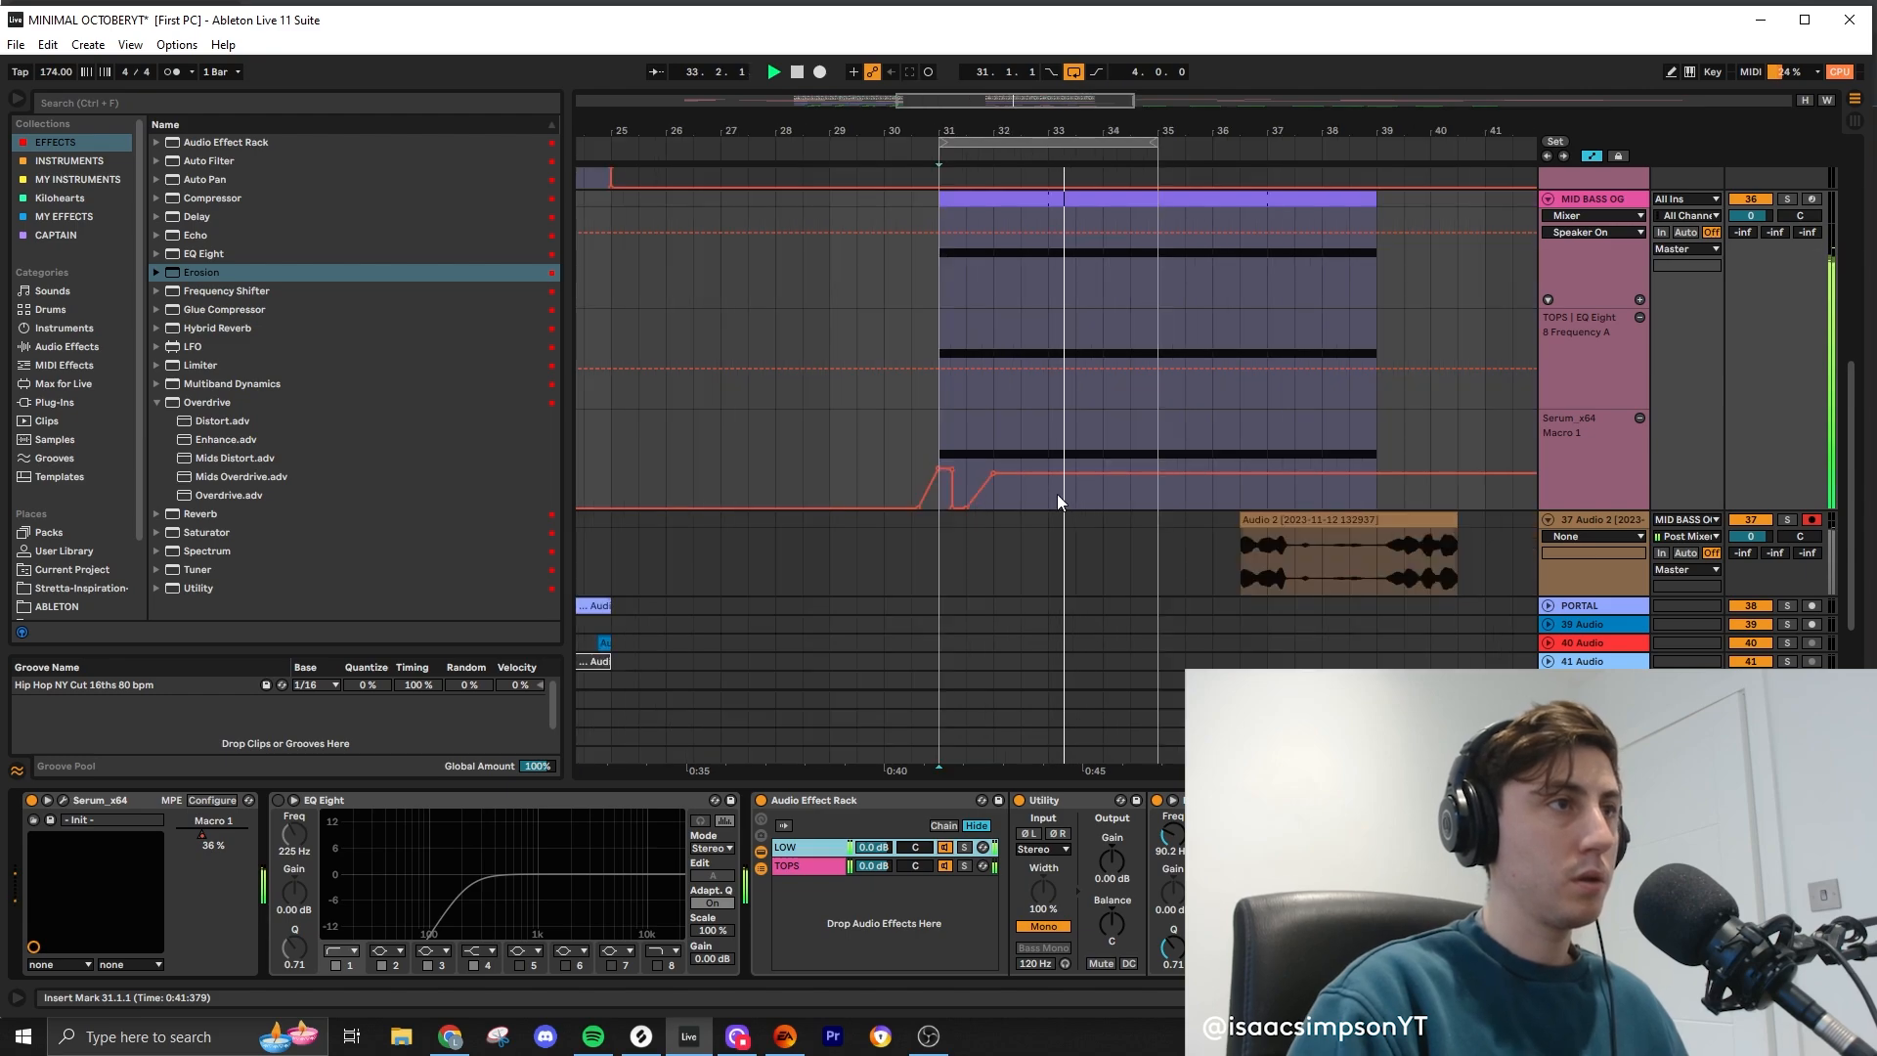
scroll(1056, 488, down, 3)
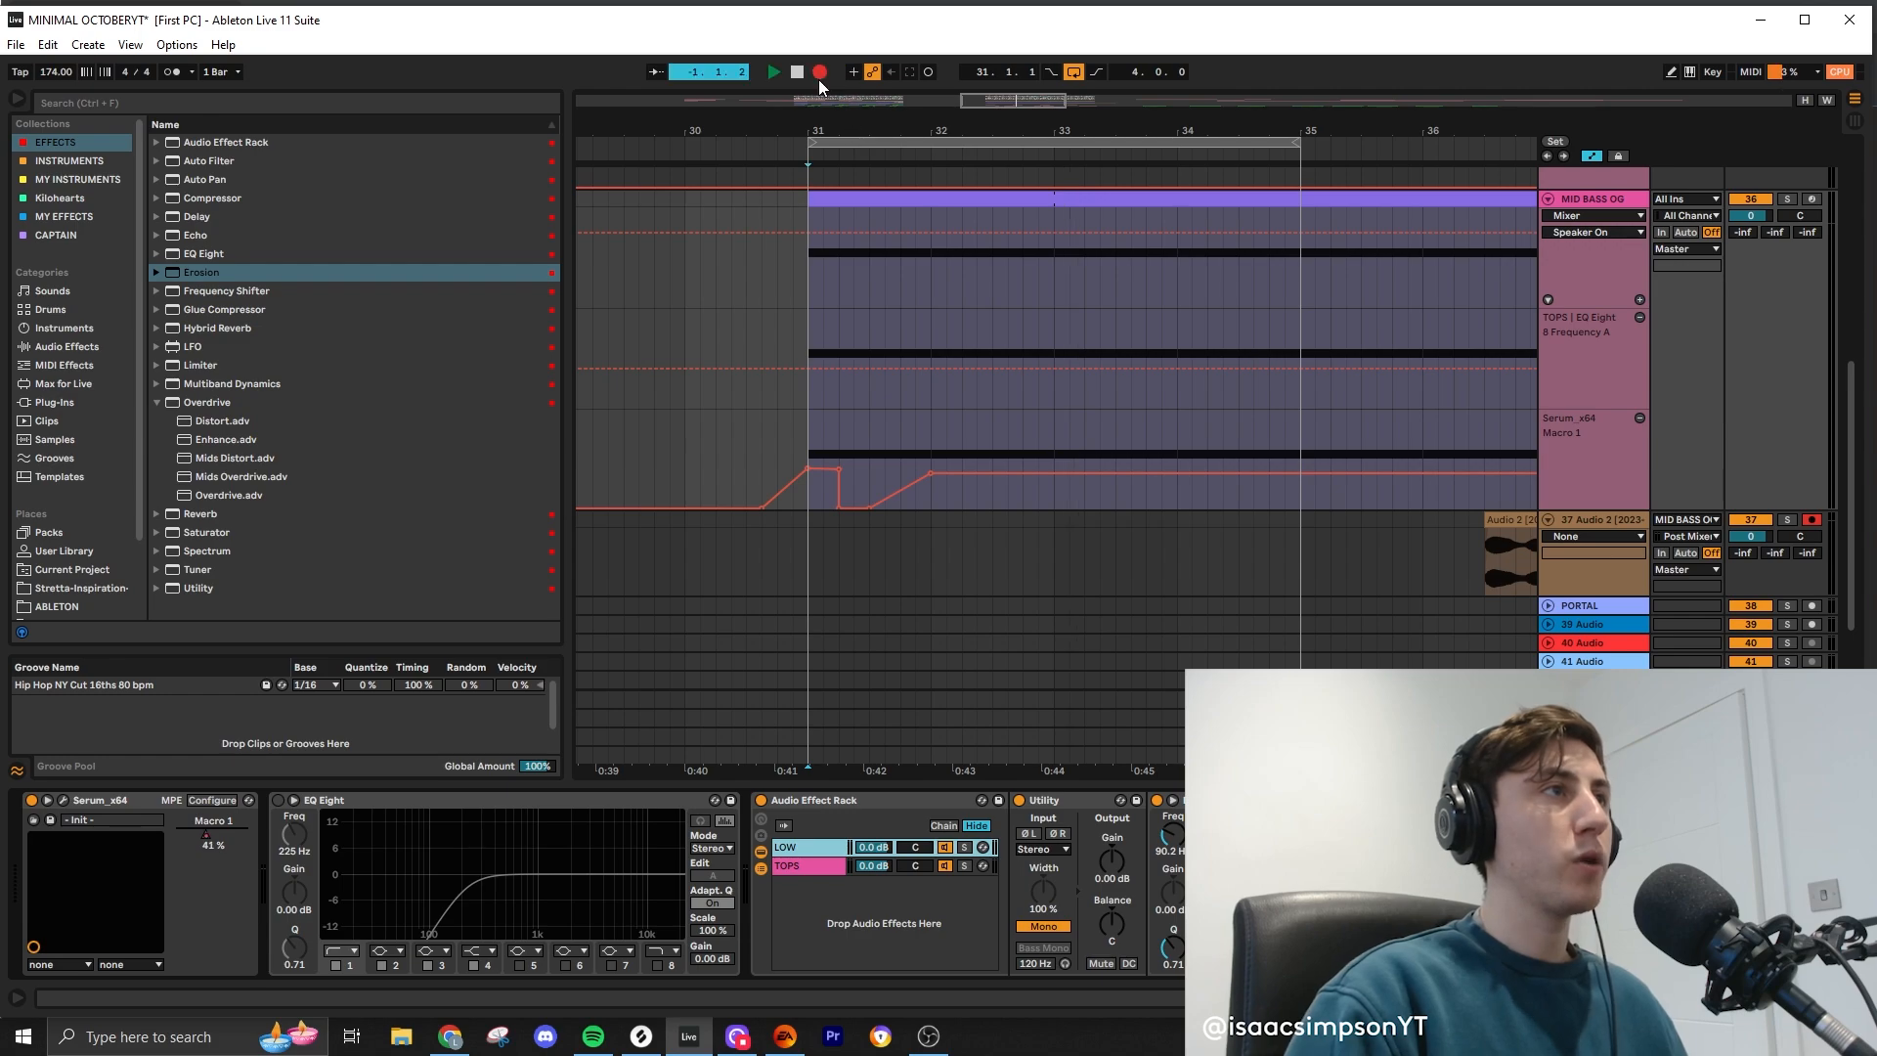
click(815, 536)
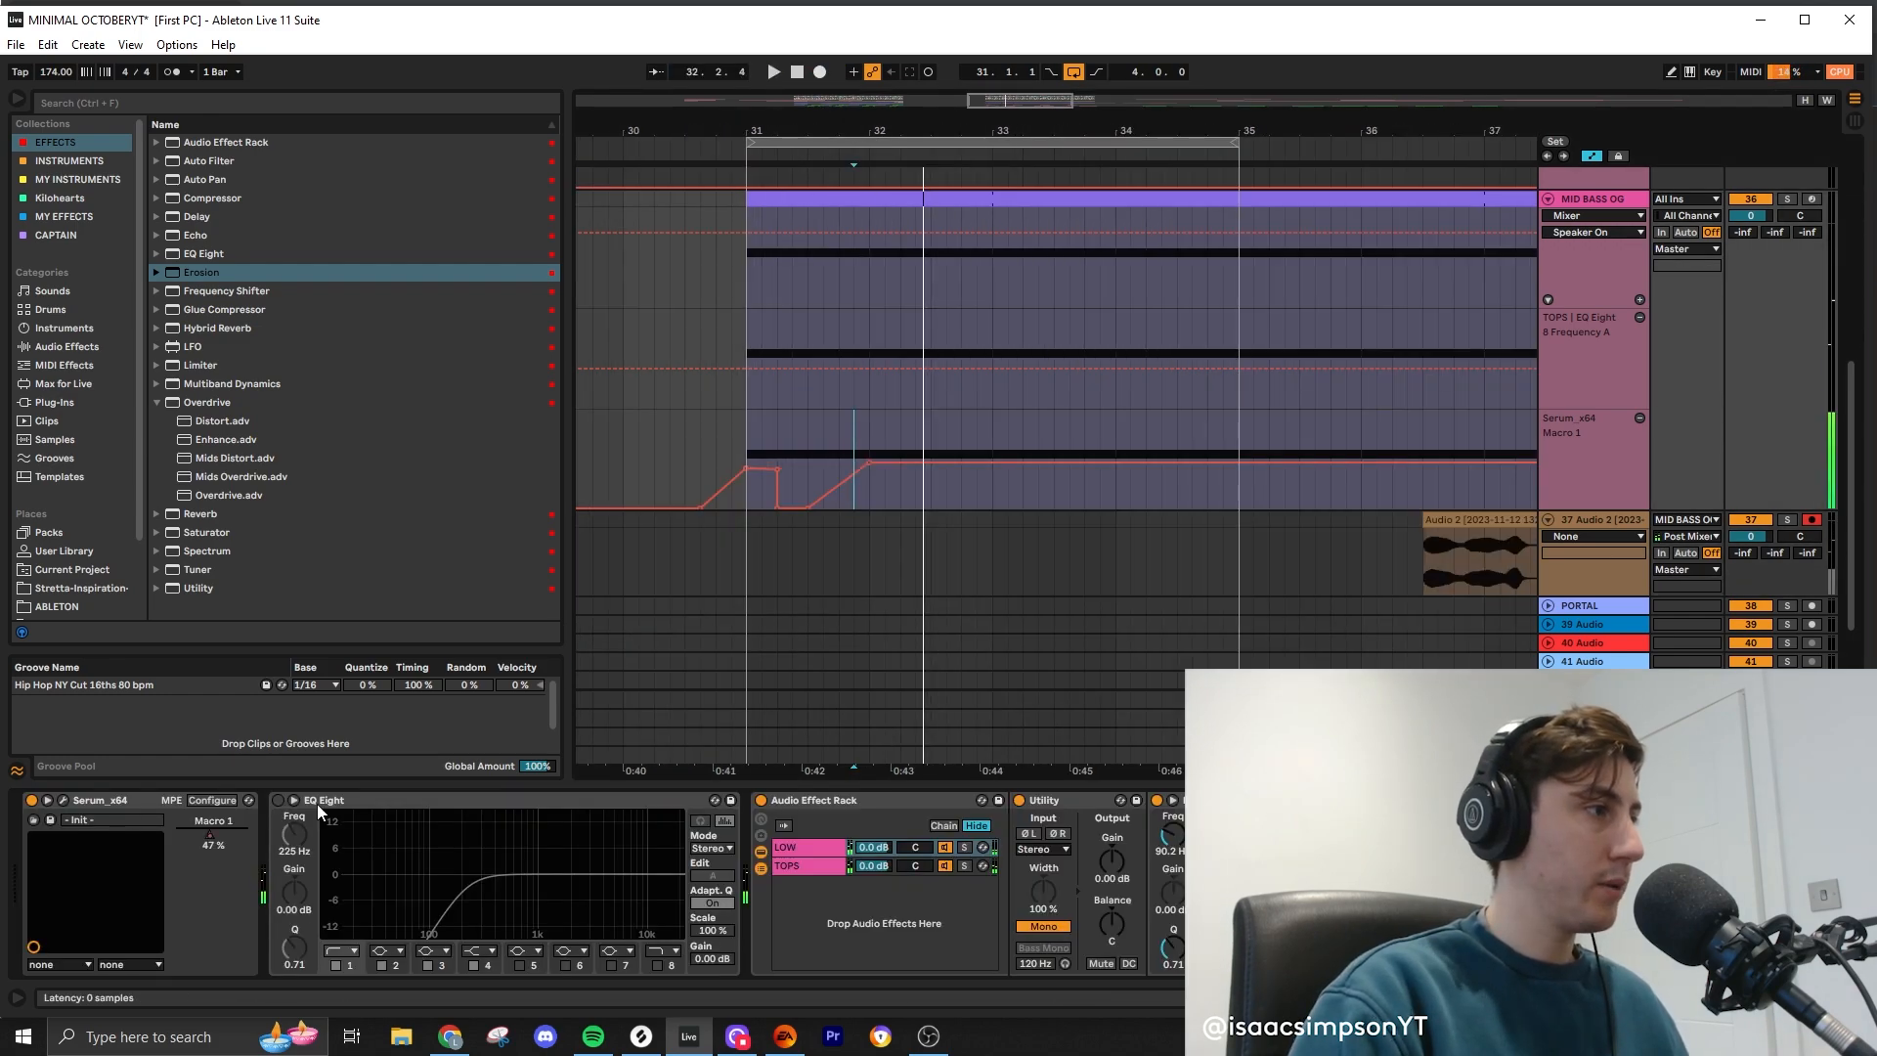
double_click(318, 804)
click(63, 801)
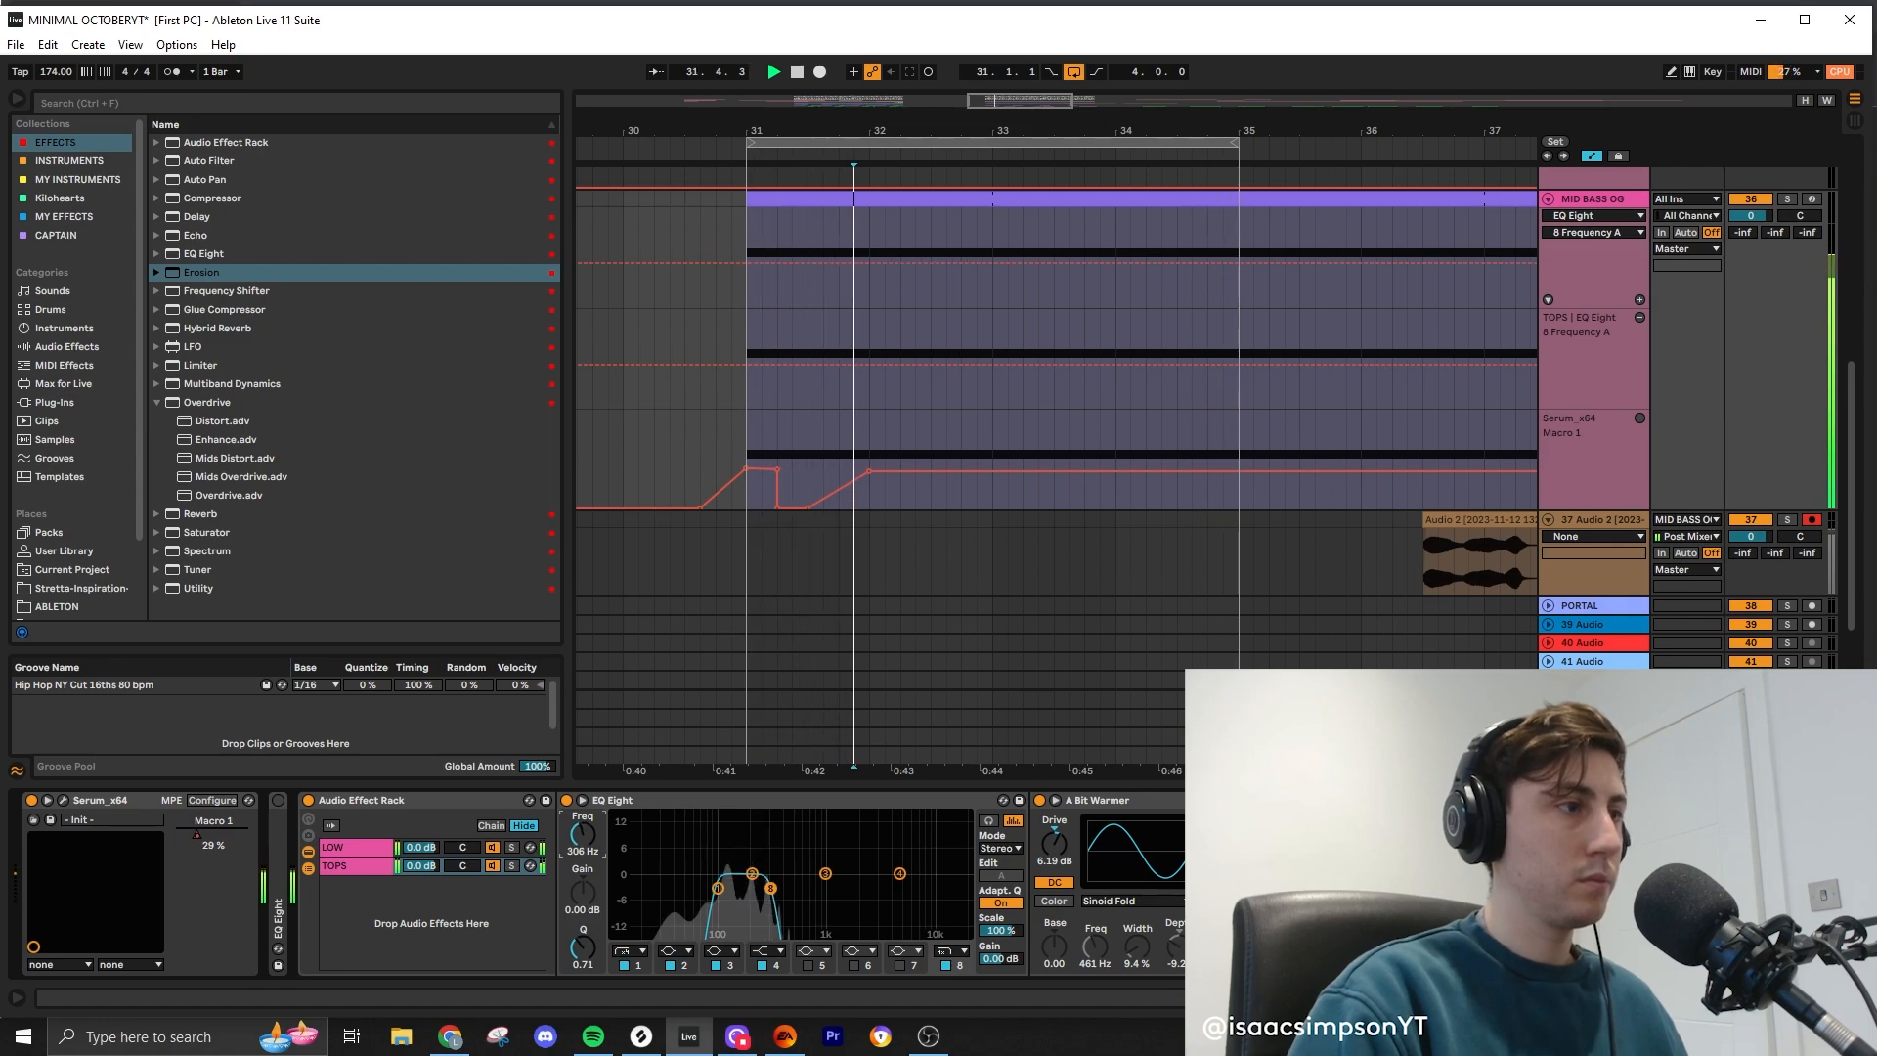
key(F9)
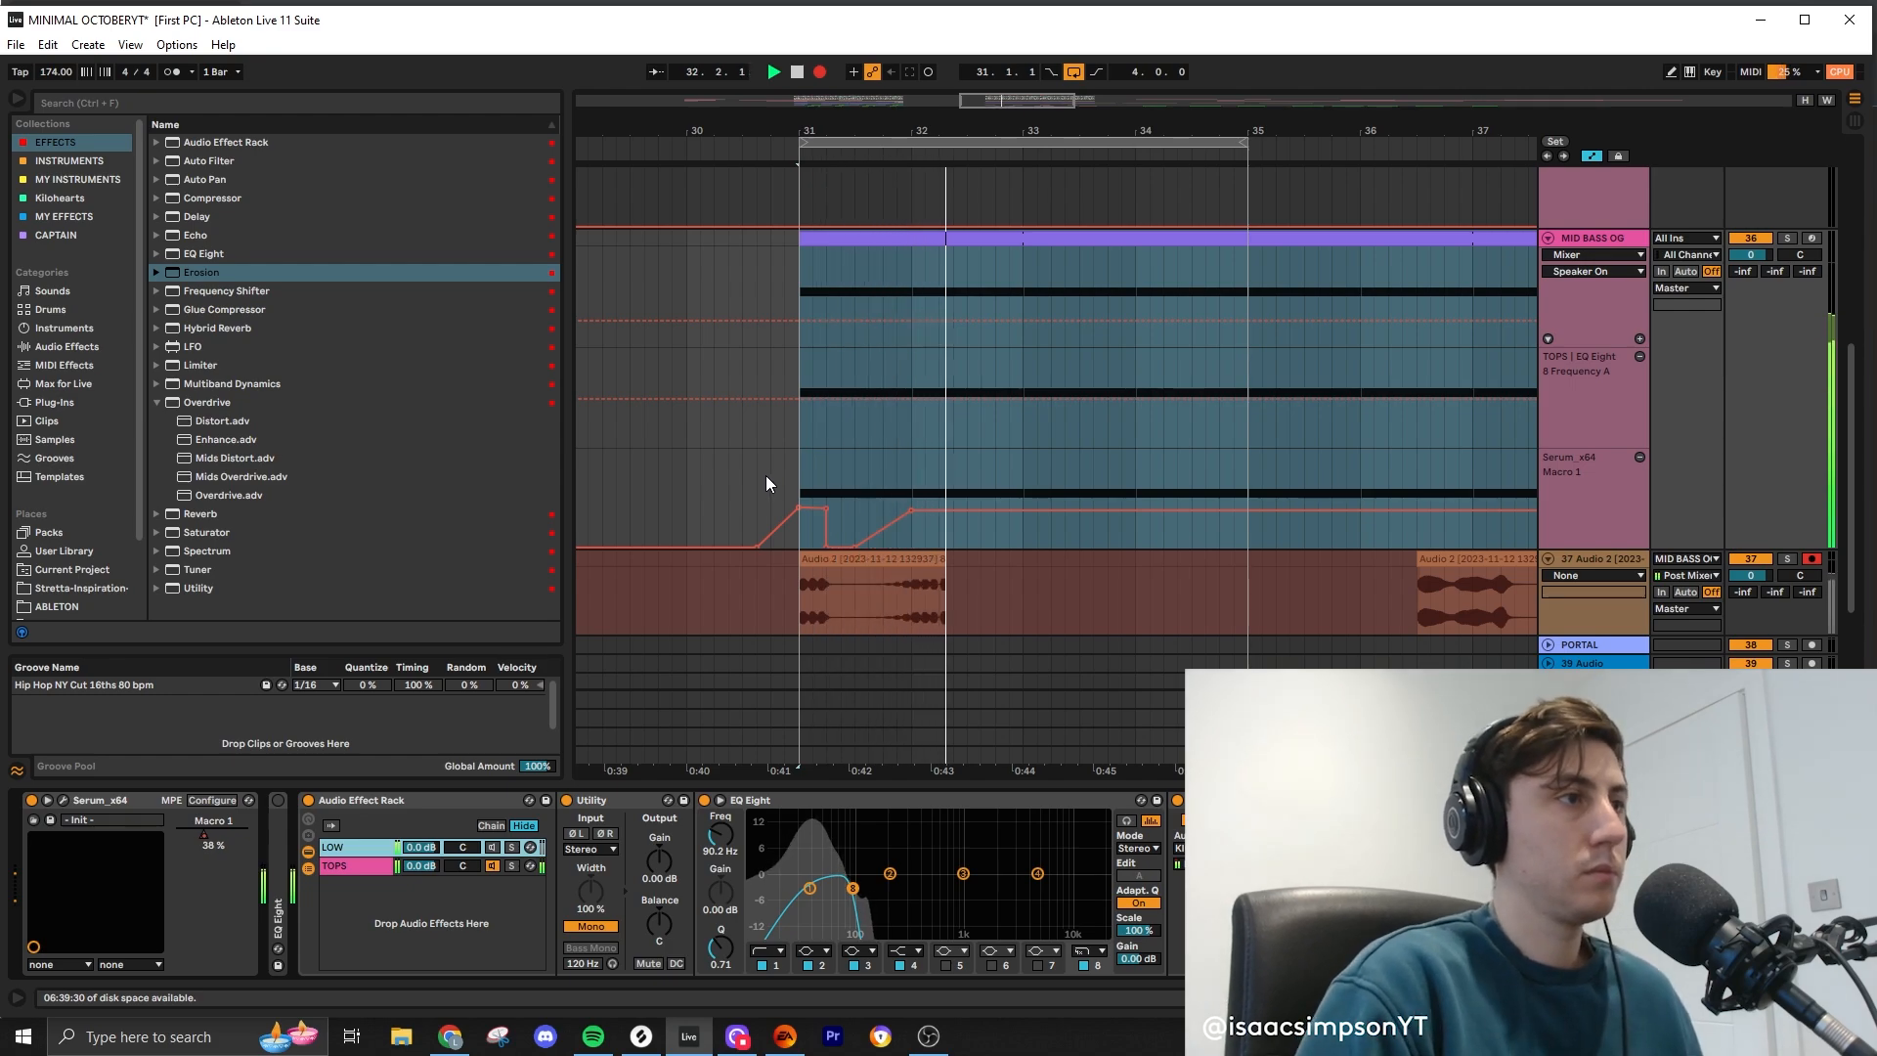
scroll(1046, 581, down, 3)
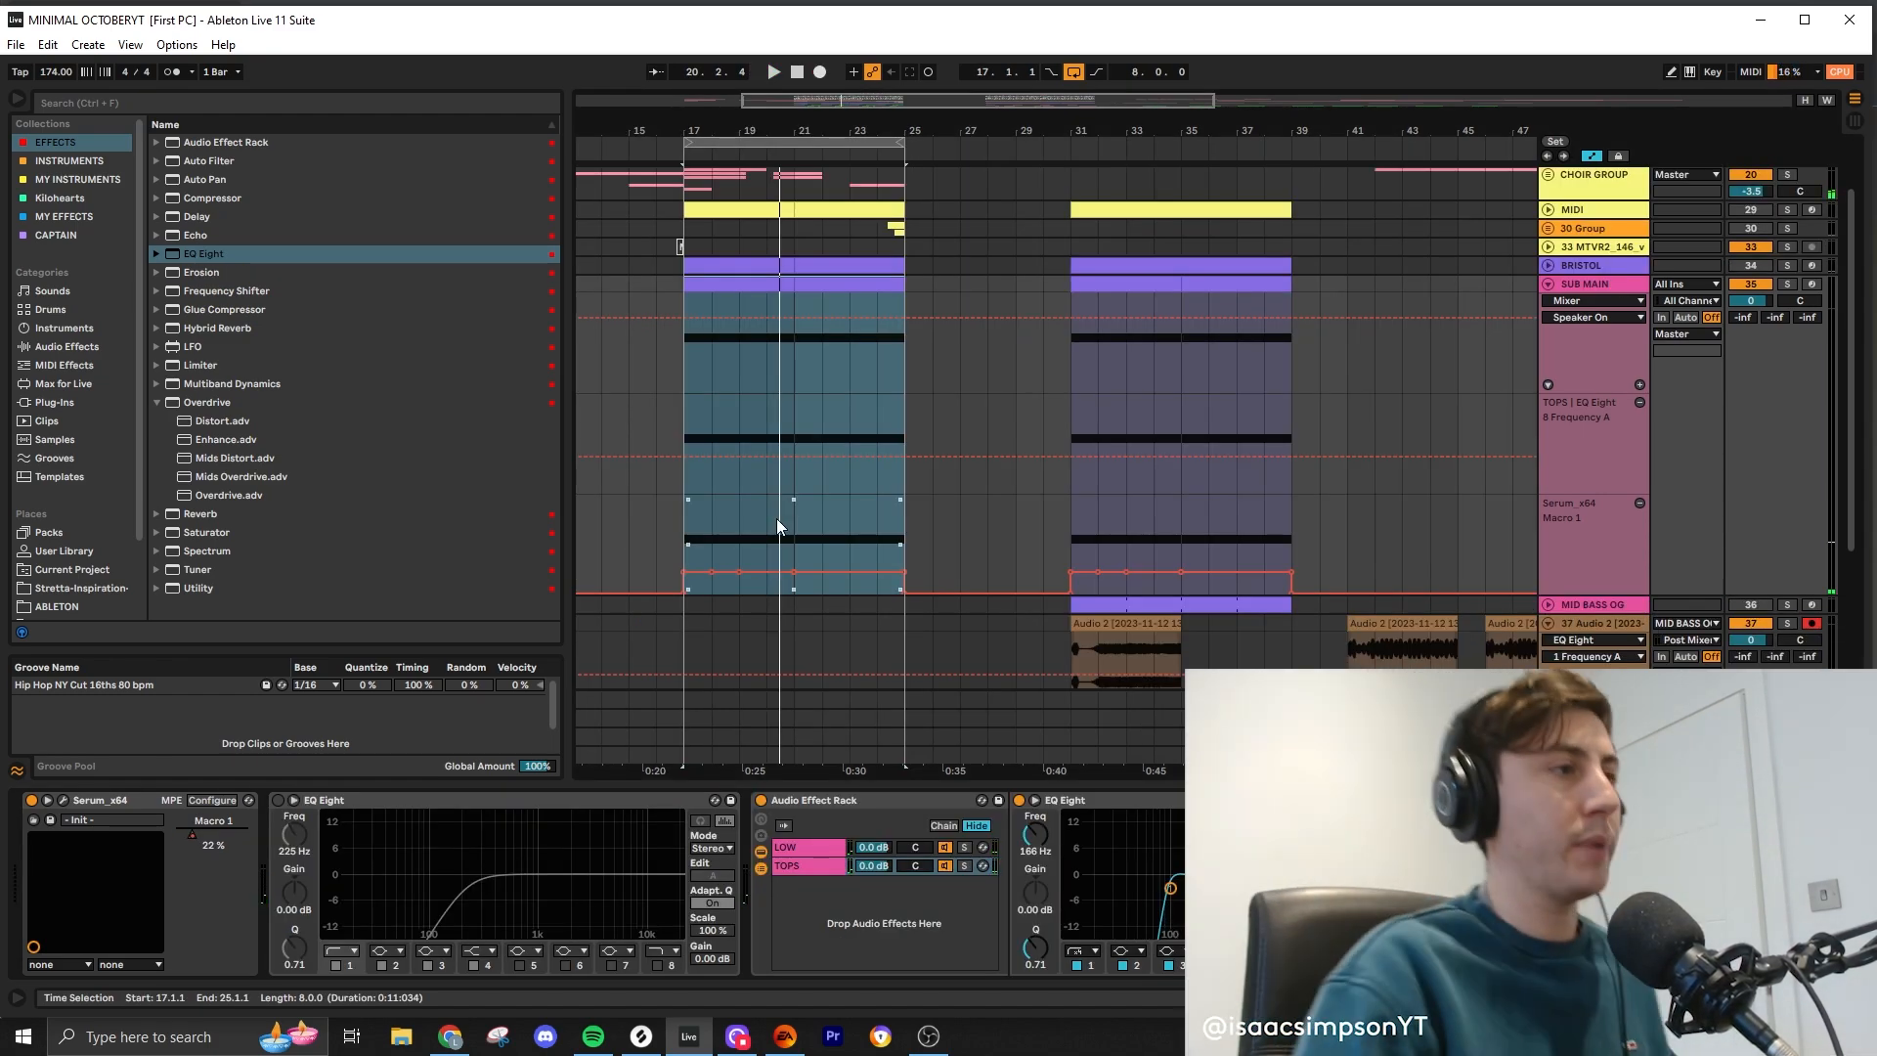
Step: Hide the automation, duplicate the bar 17 to 25 section to bar 25, and relocate the bar 31 material to bar 47
key(a)
click(1044, 454)
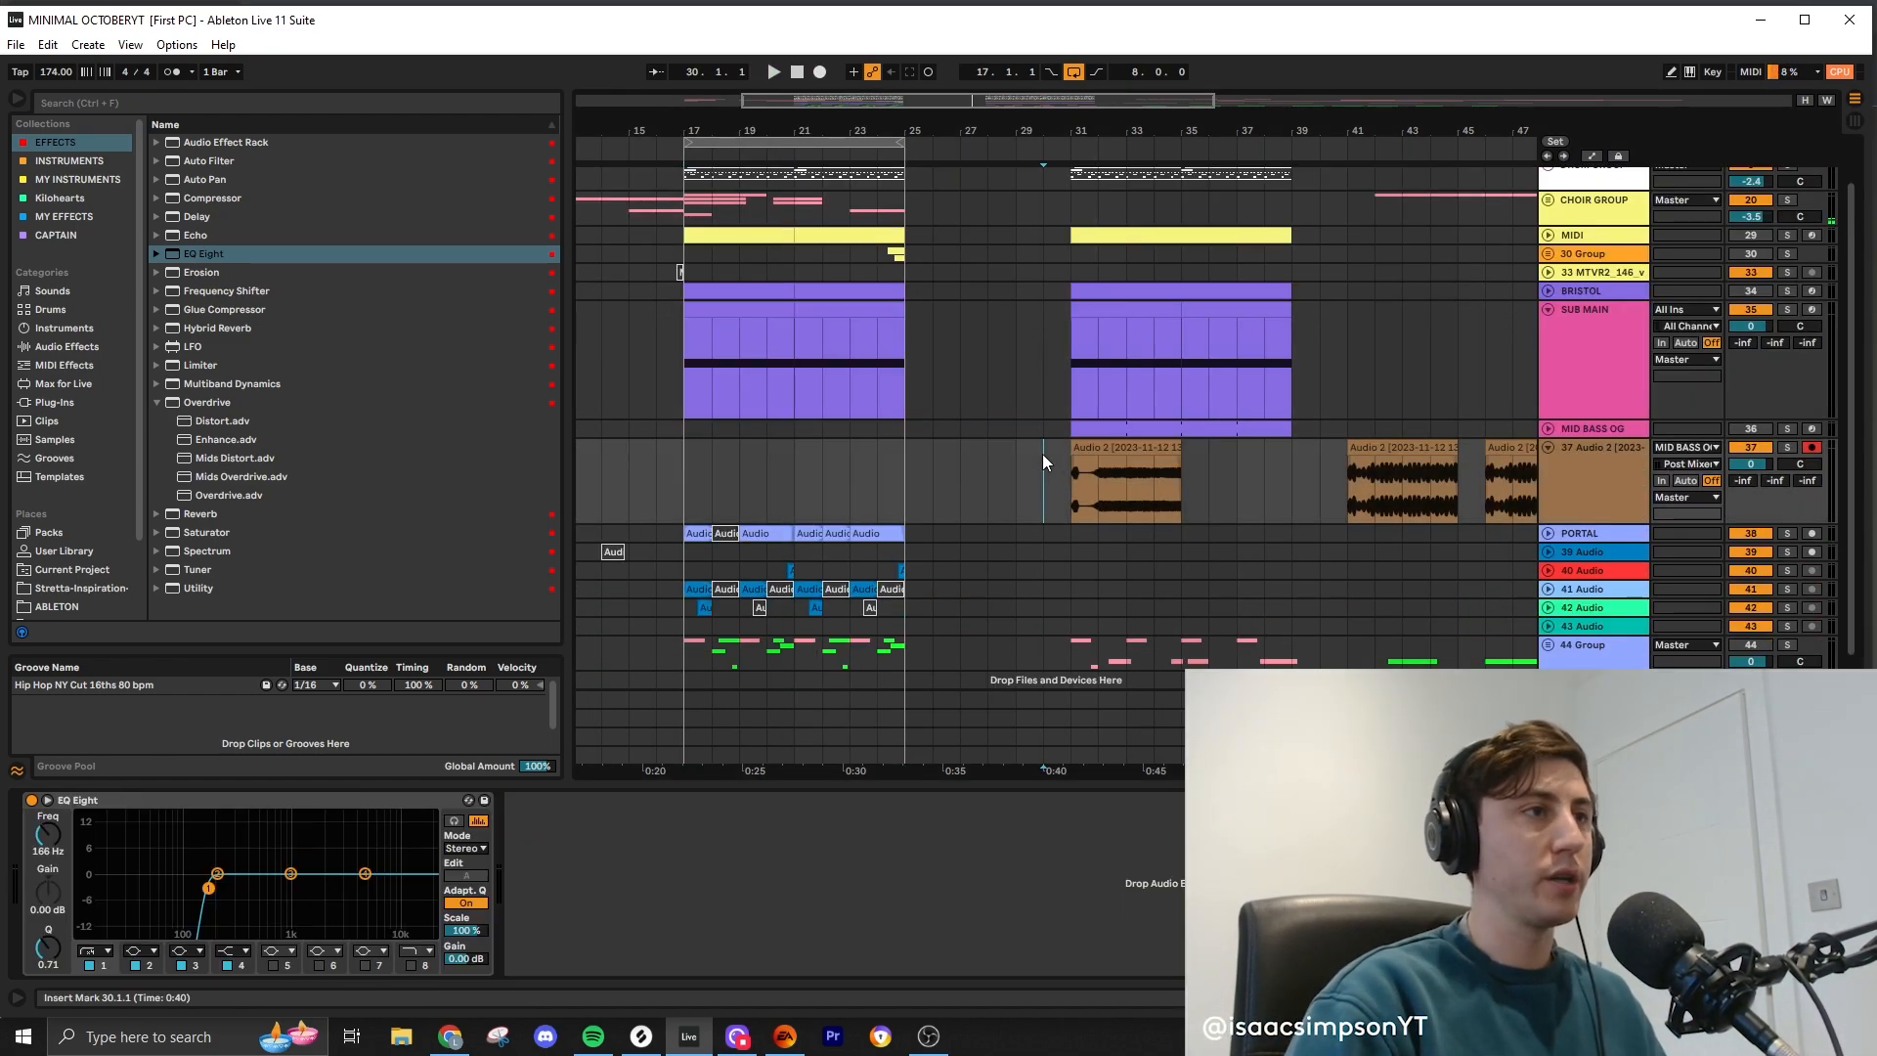
click(790, 543)
key(ctrl+d)
key(ctrl+z)
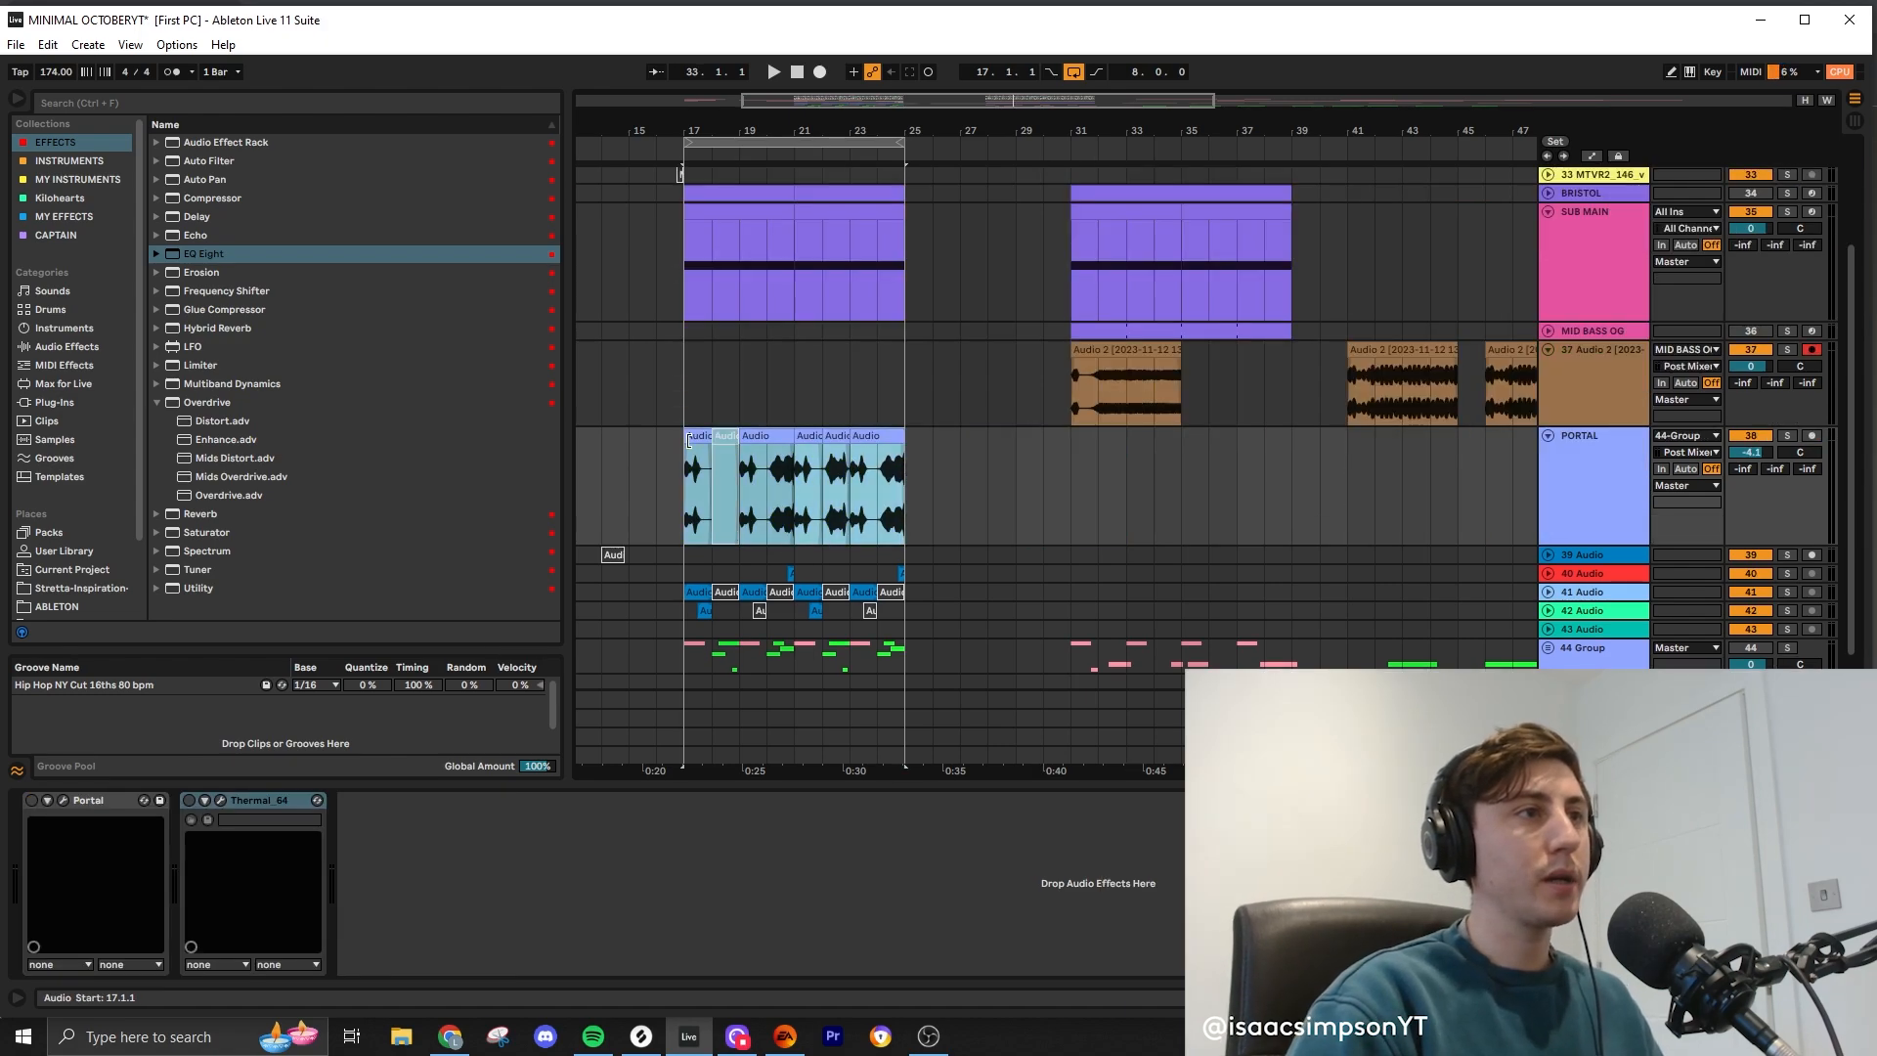
click(1085, 350)
click(1548, 436)
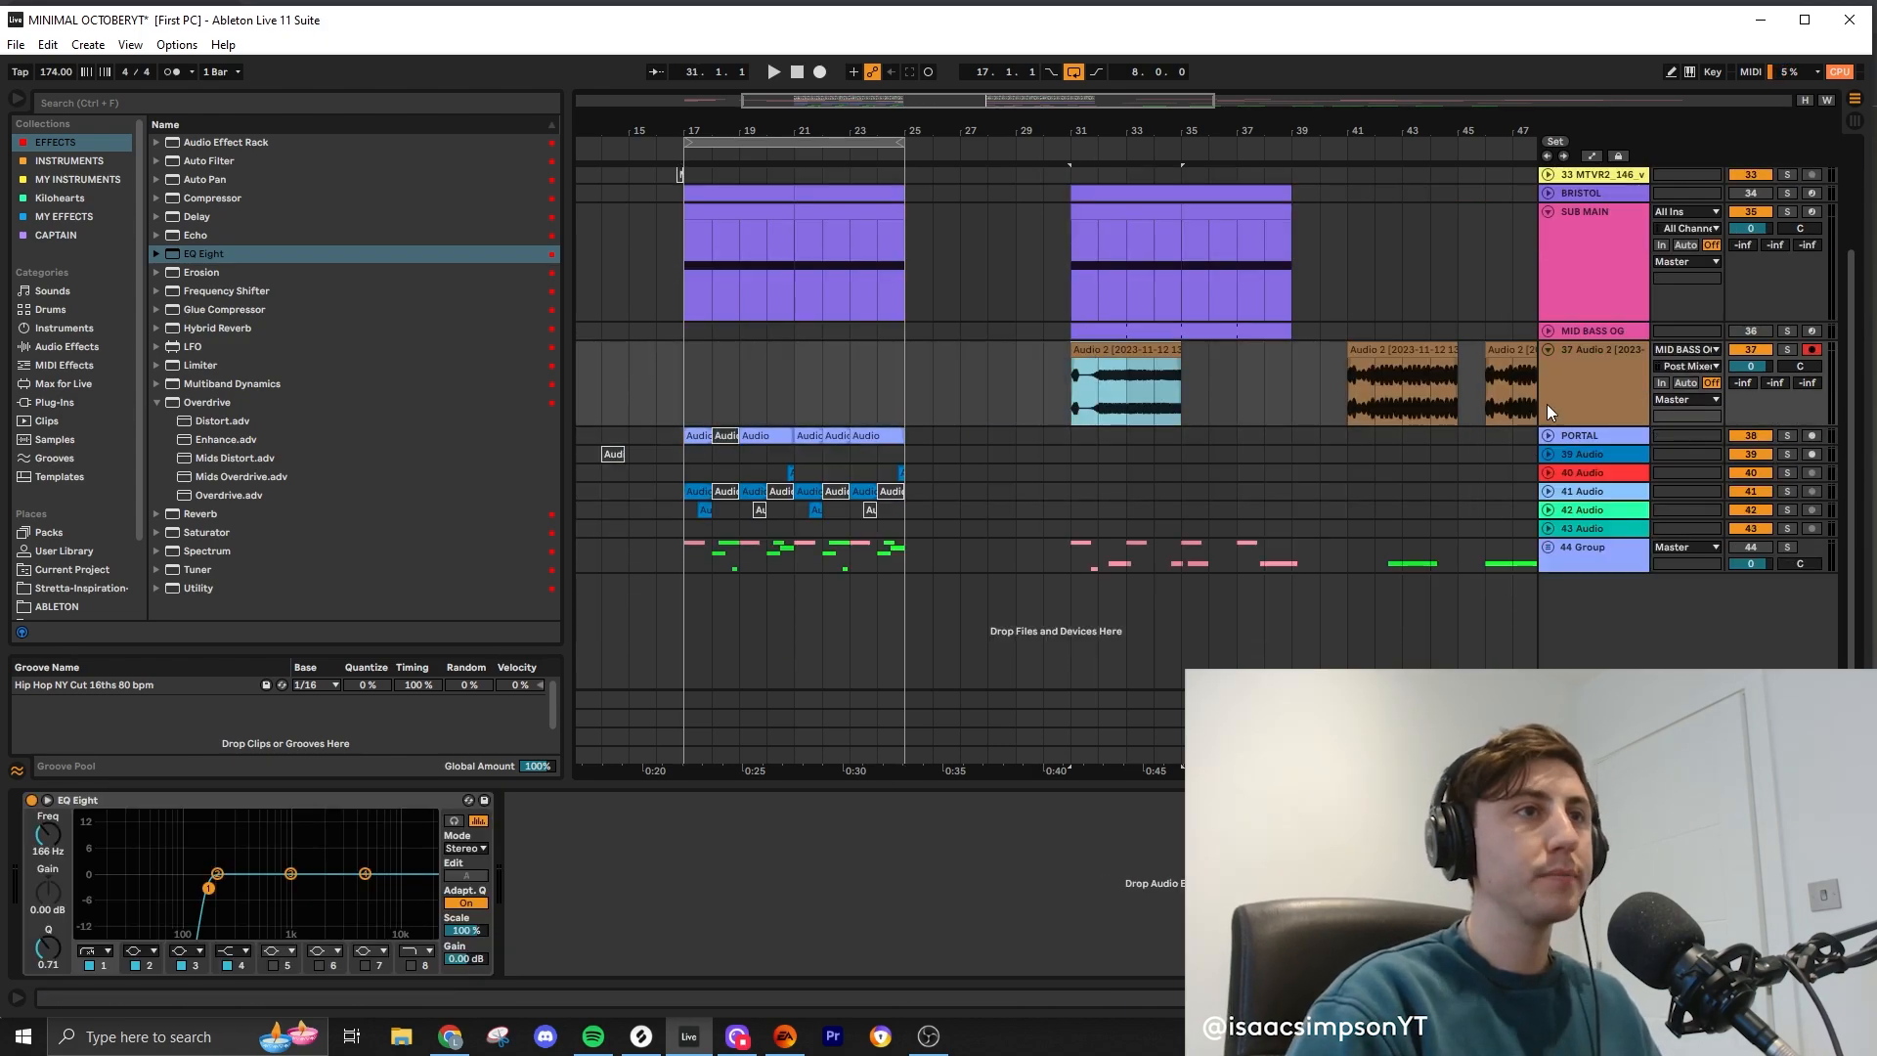
click(1048, 256)
click(1547, 247)
scroll(1222, 322, down, 2)
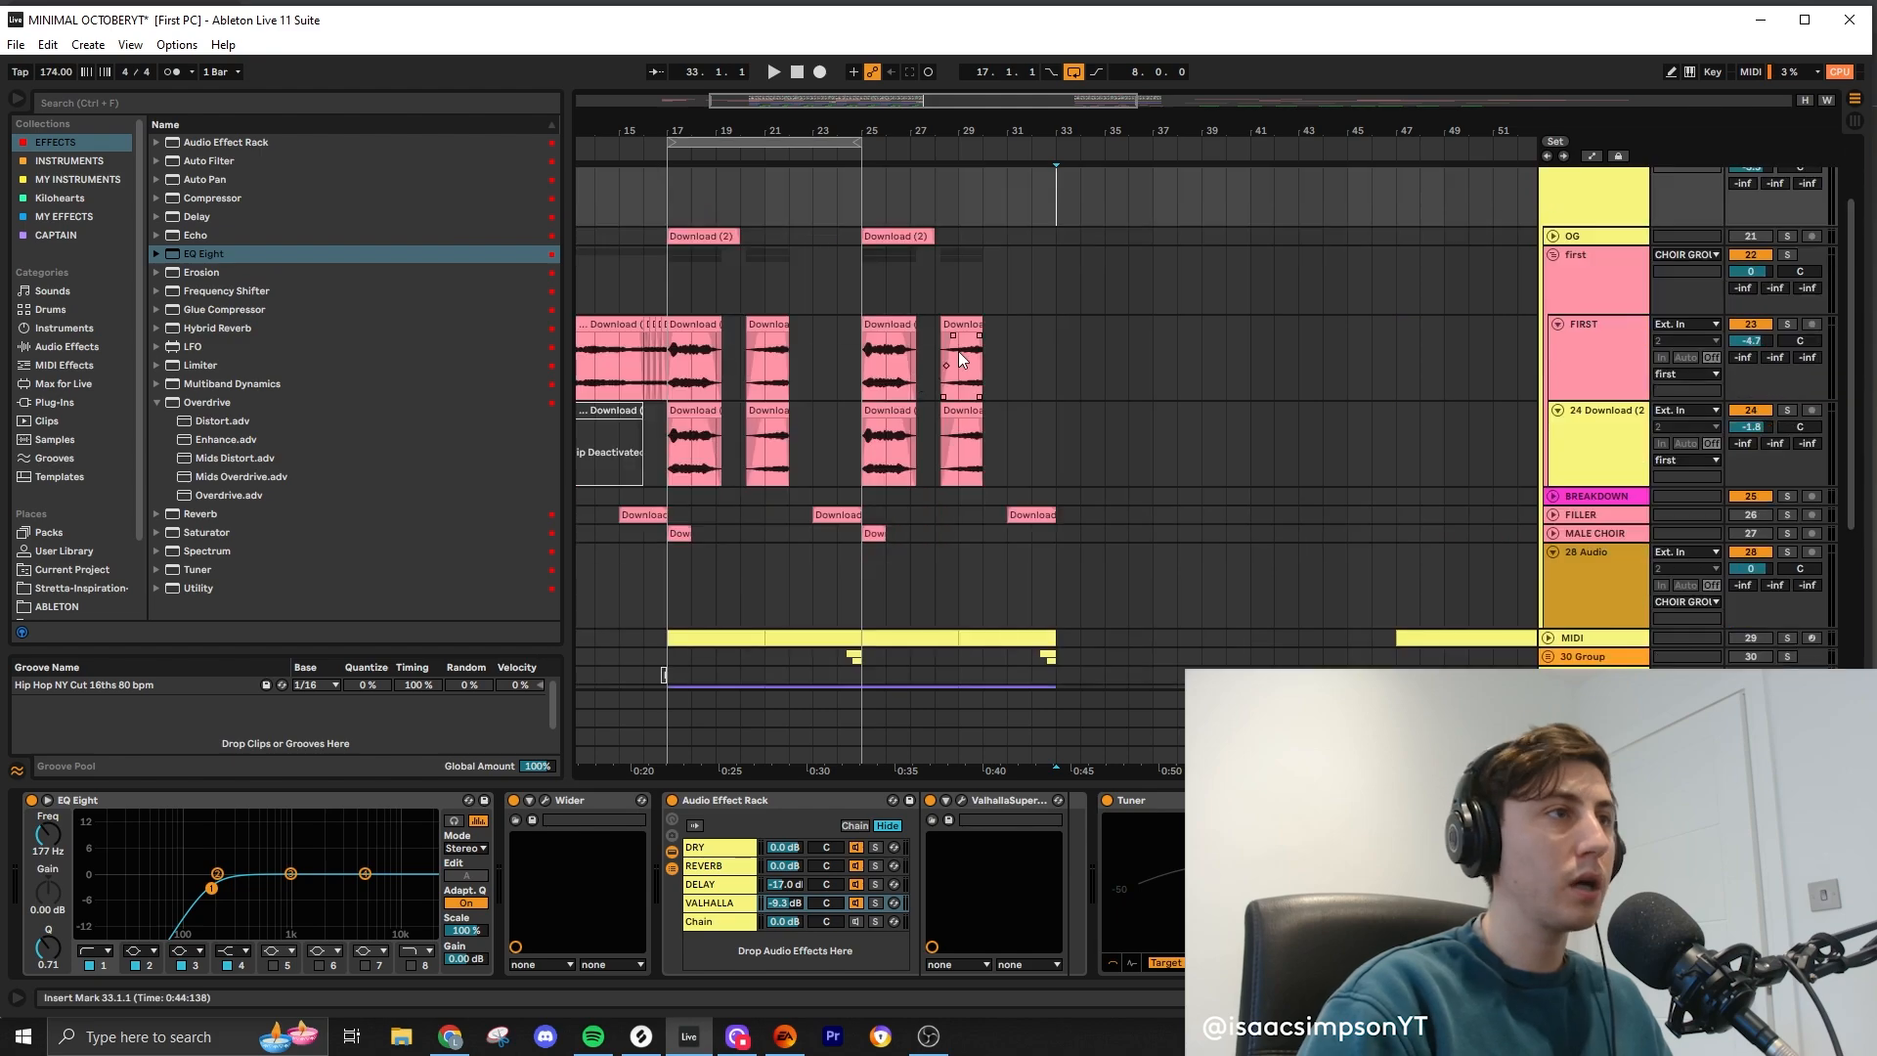
Step: Check the duplicated choir and FILLER clips, and expand the PORTAL track
click(966, 327)
shift+click(972, 415)
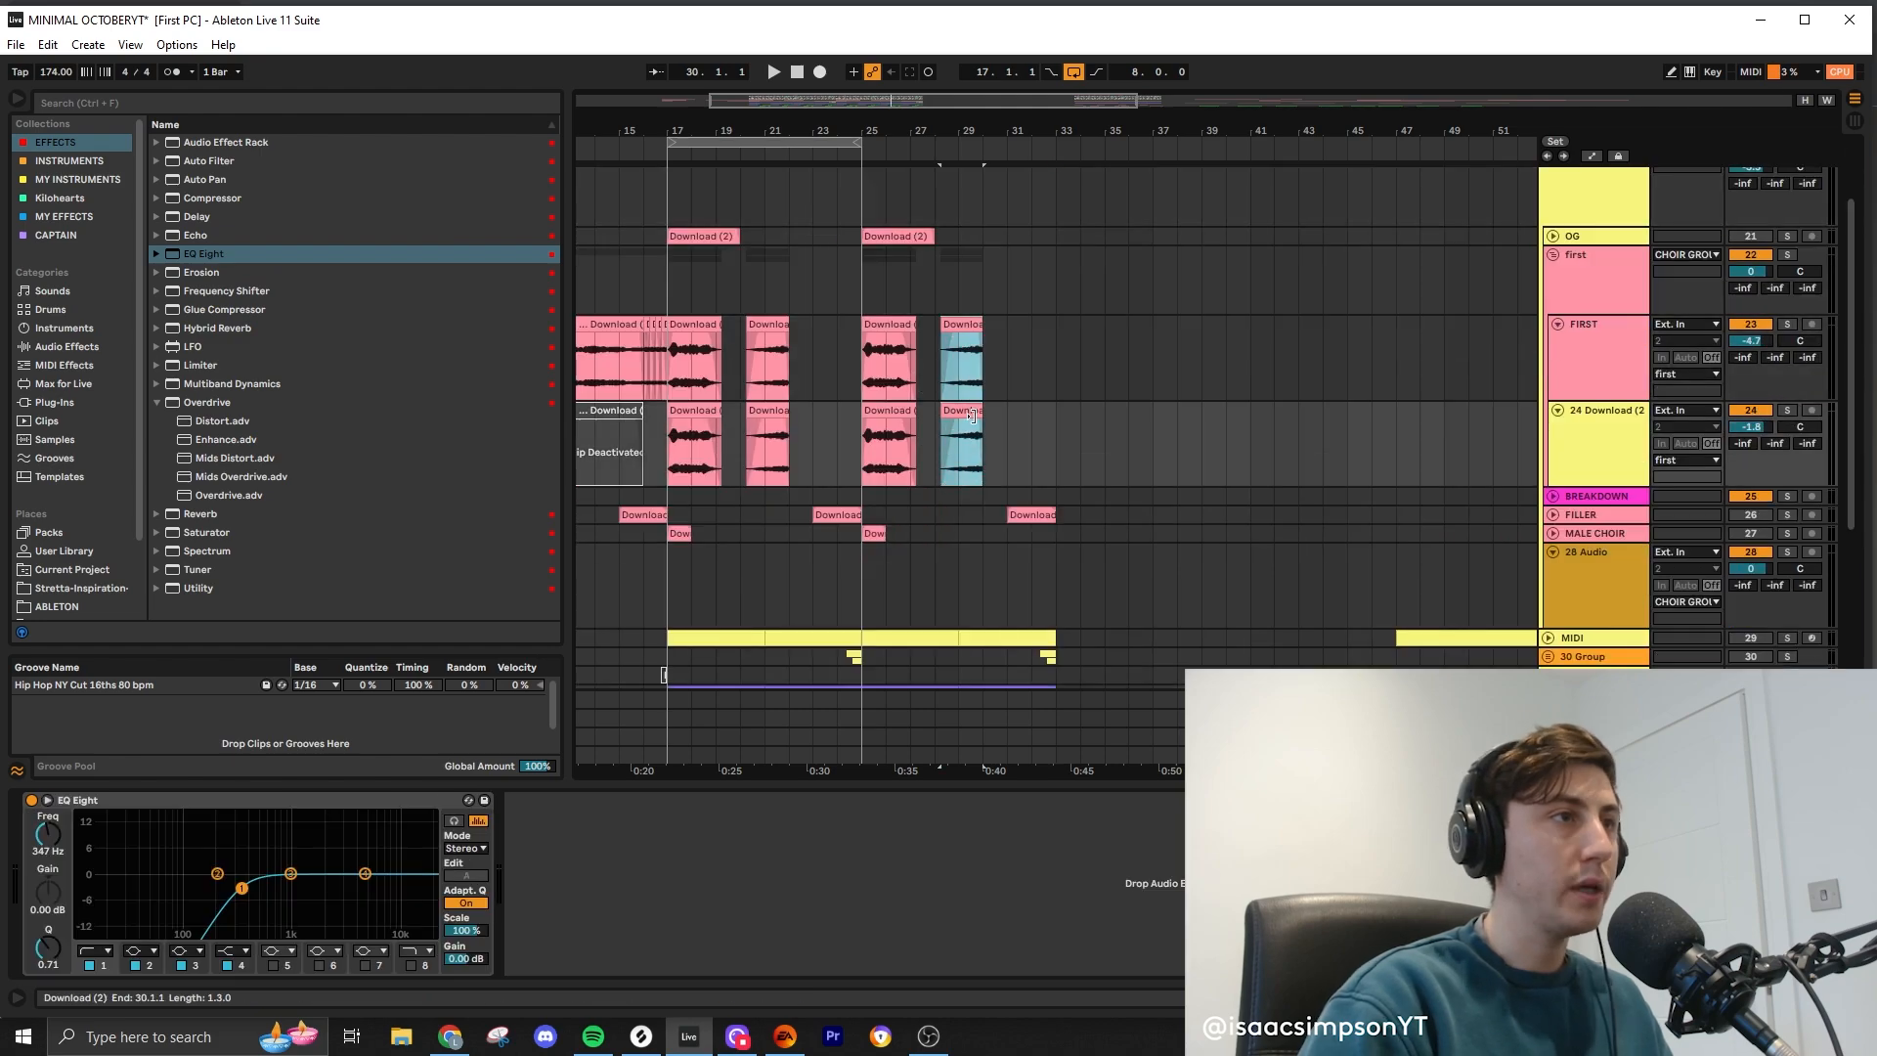
click(1038, 513)
scroll(851, 547, down, 3)
click(1548, 507)
scroll(728, 508, down, 2)
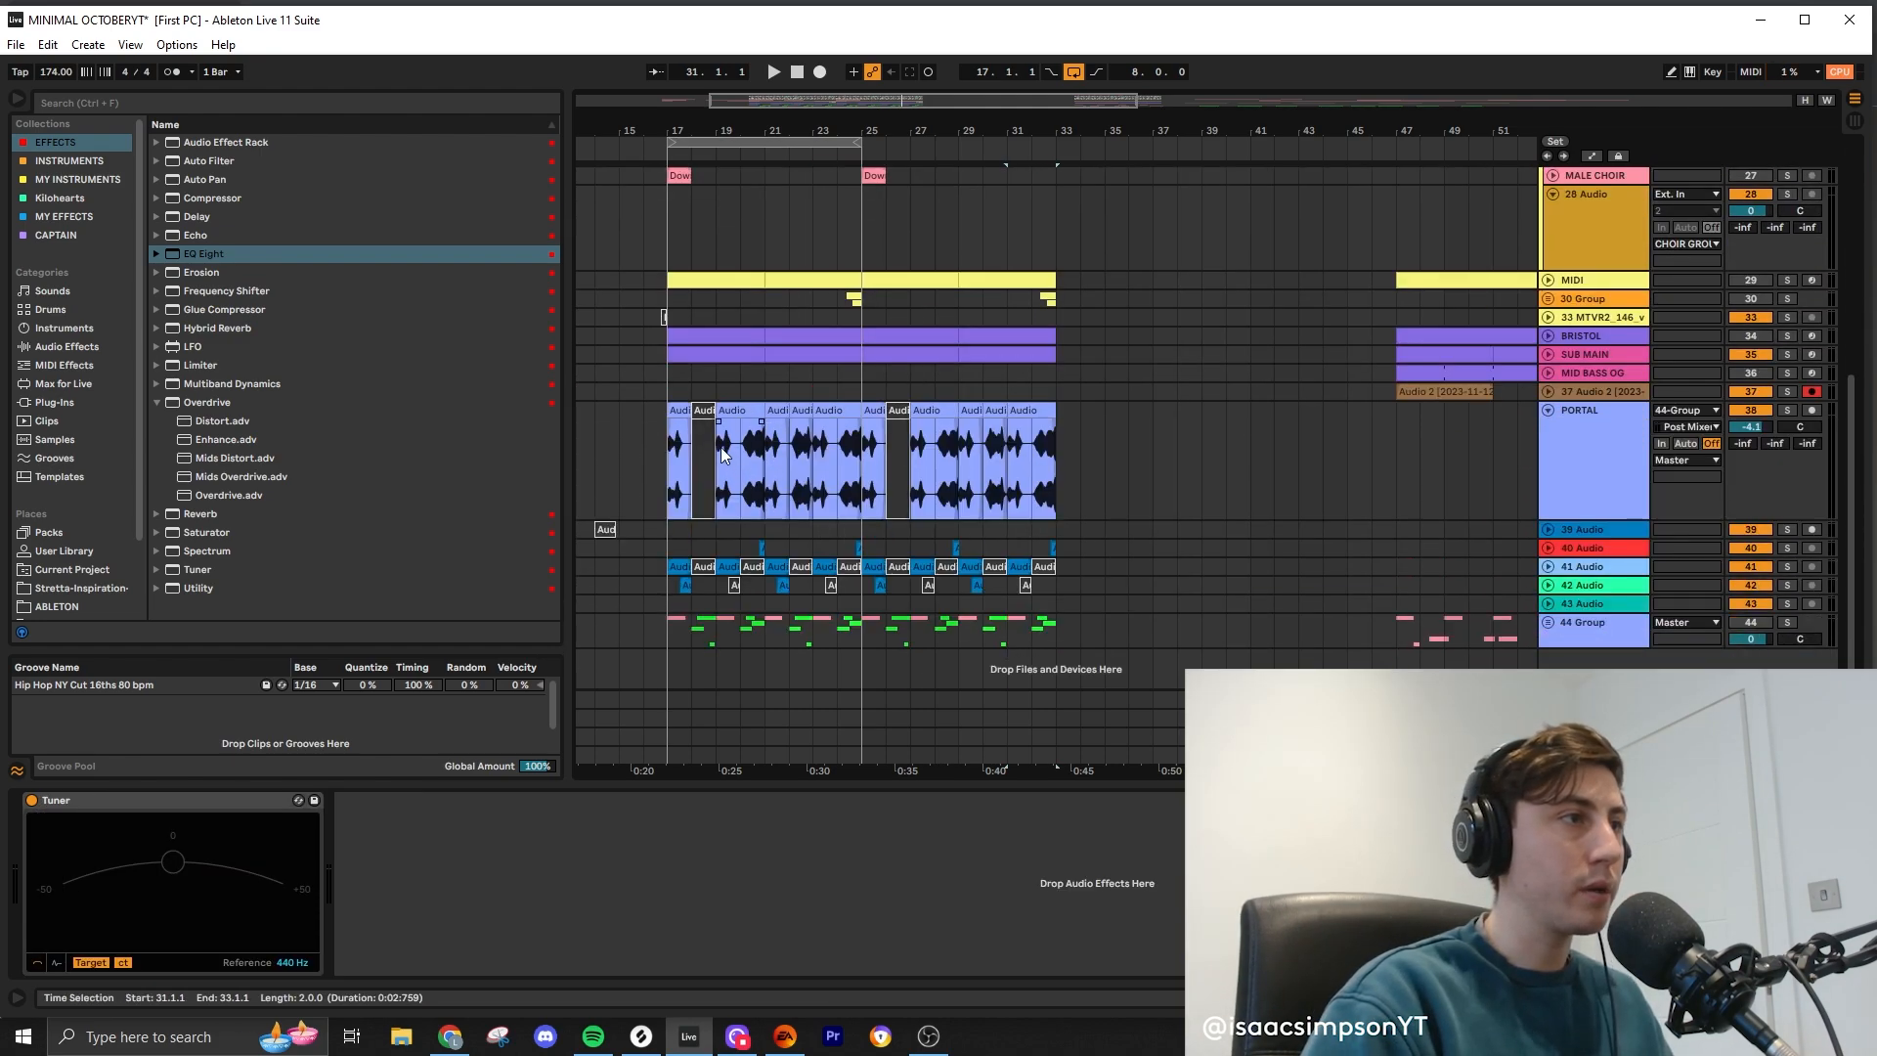
Step: Play PORTAL from bar 17 and deactivate its slices at bar 20 and at beat 22.3
click(676, 412)
key(space)
scroll(693, 477, up, 5)
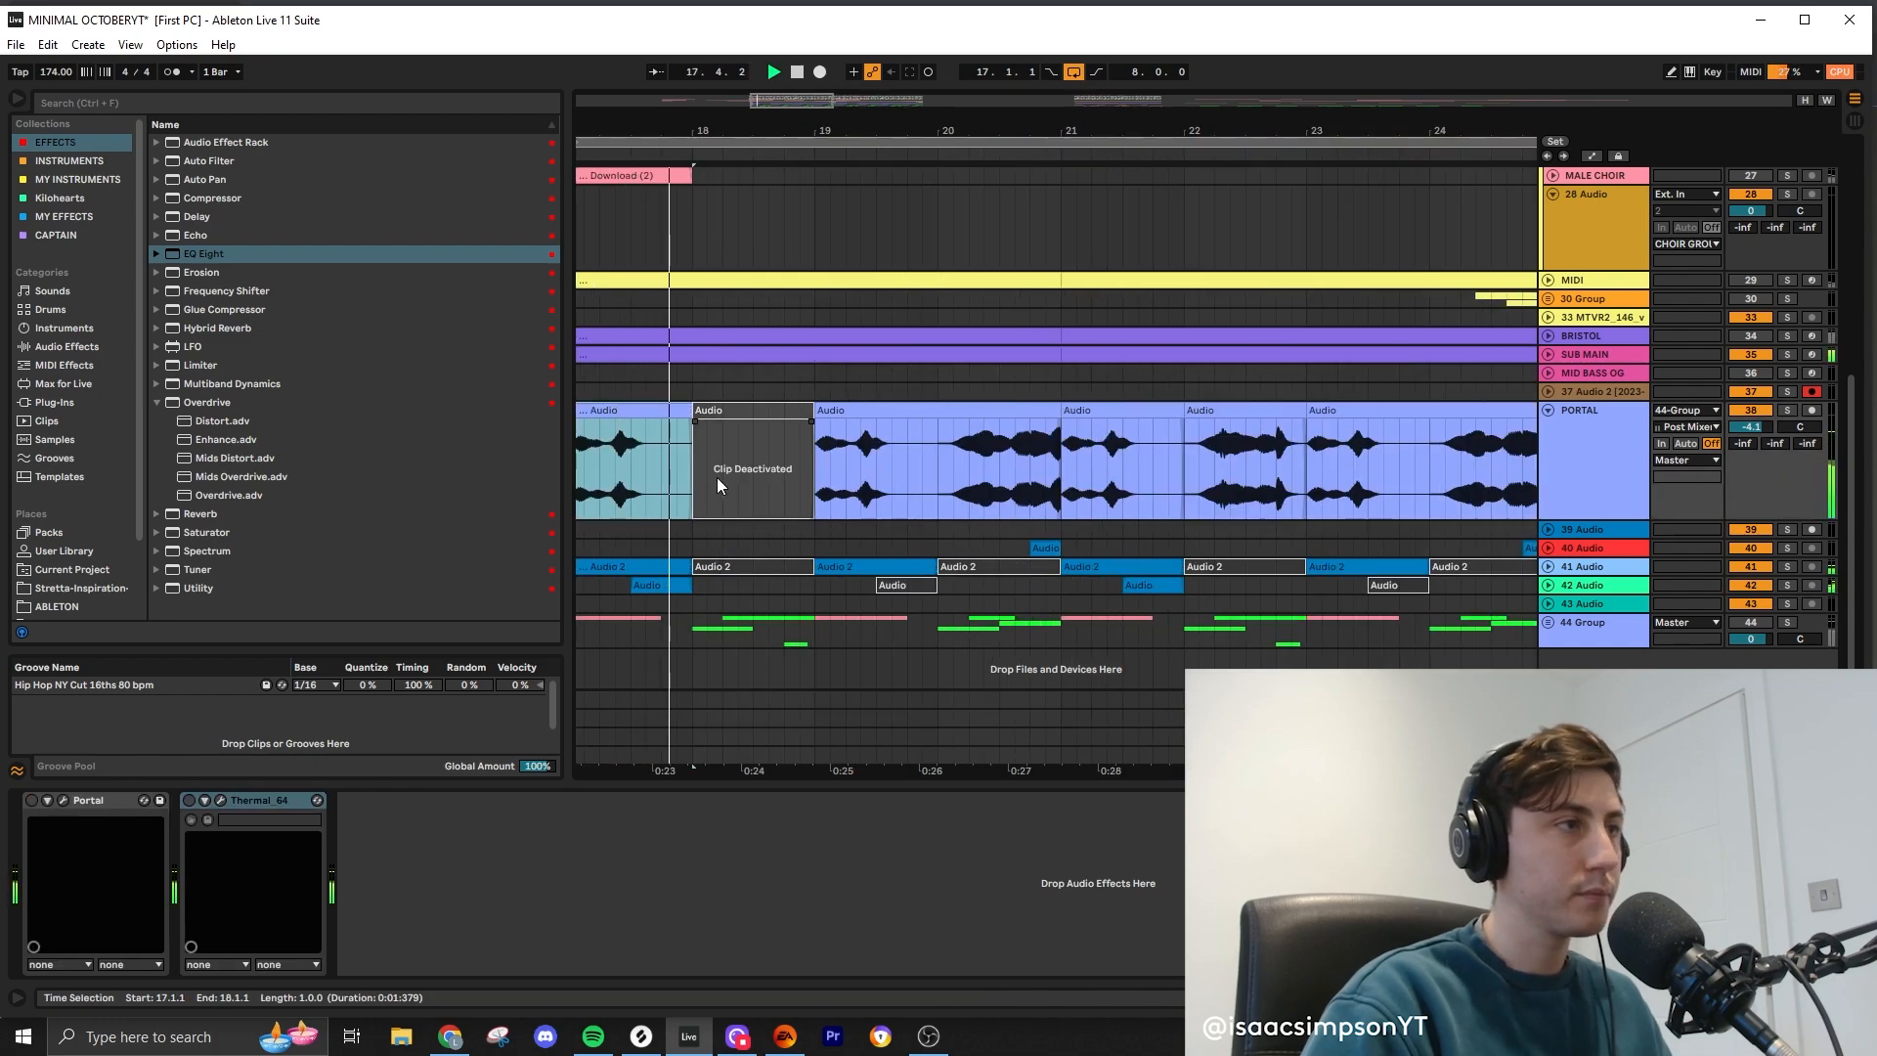
click(986, 414)
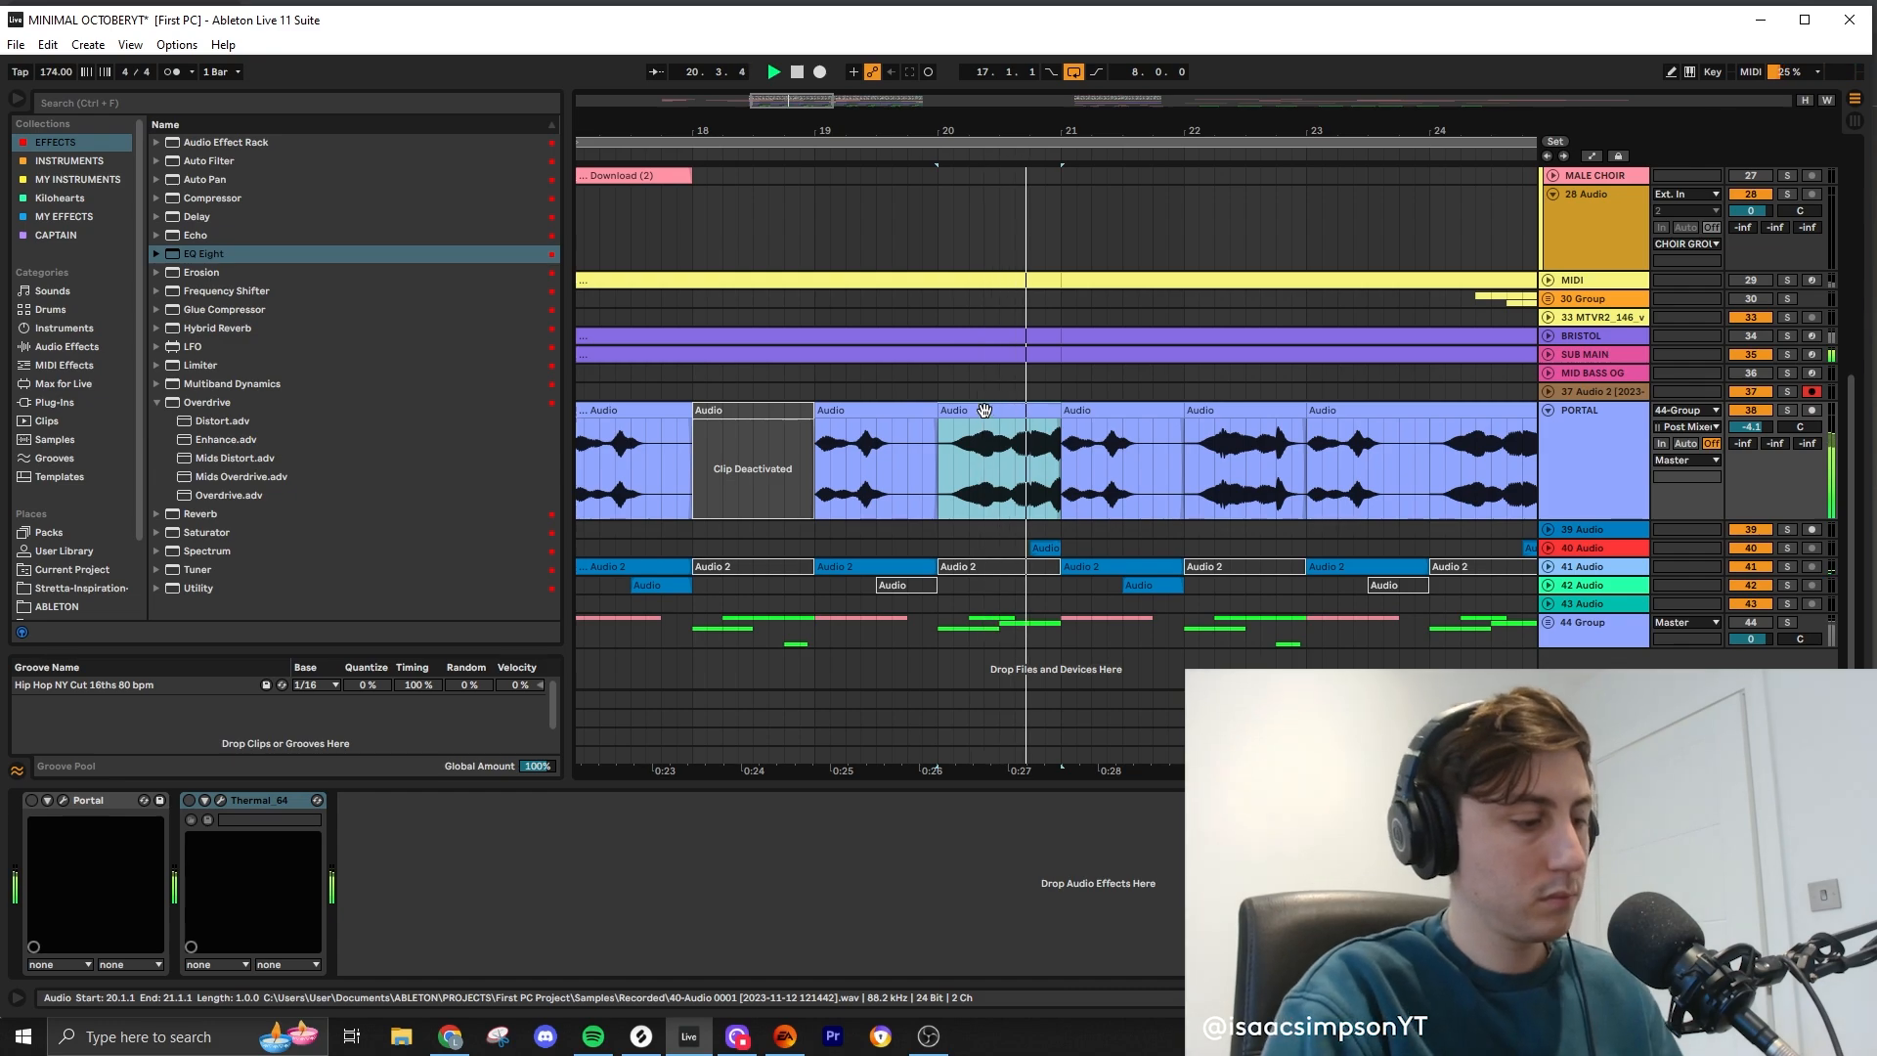
scroll(987, 411, down, 2)
click(1089, 410)
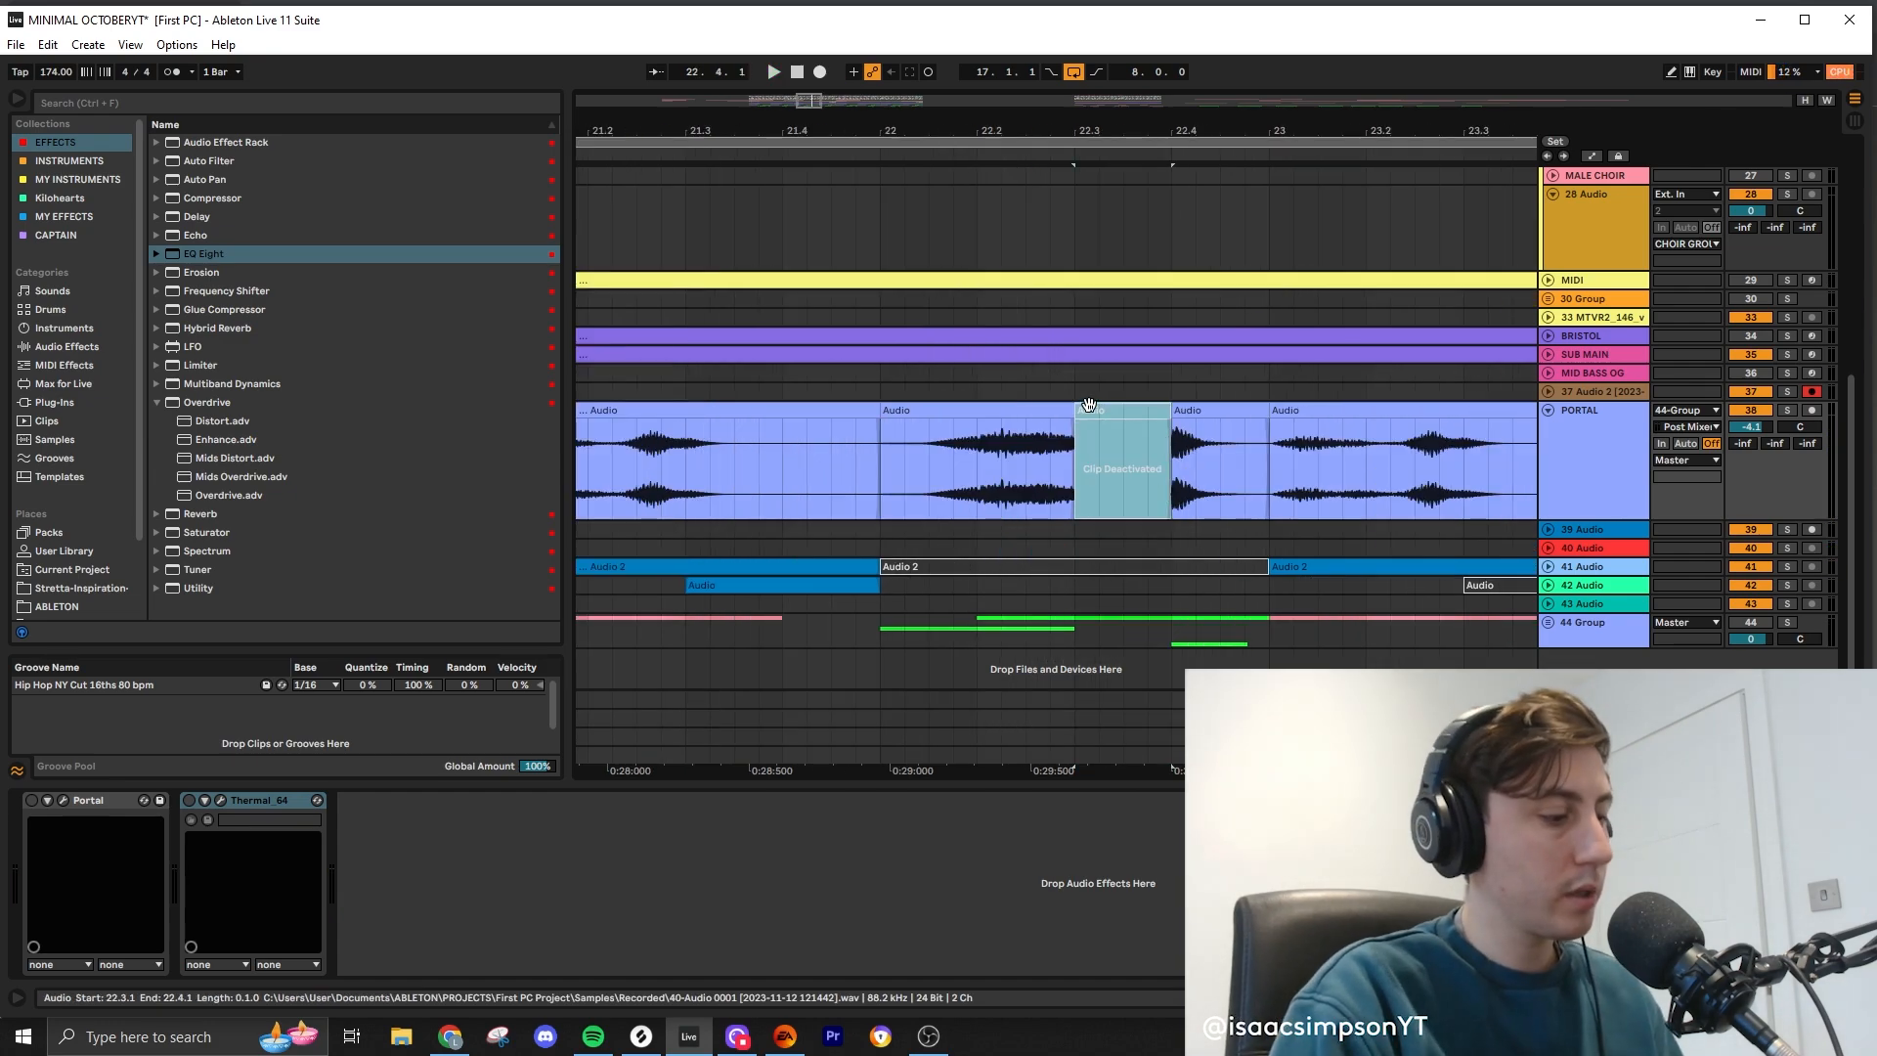
key(0)
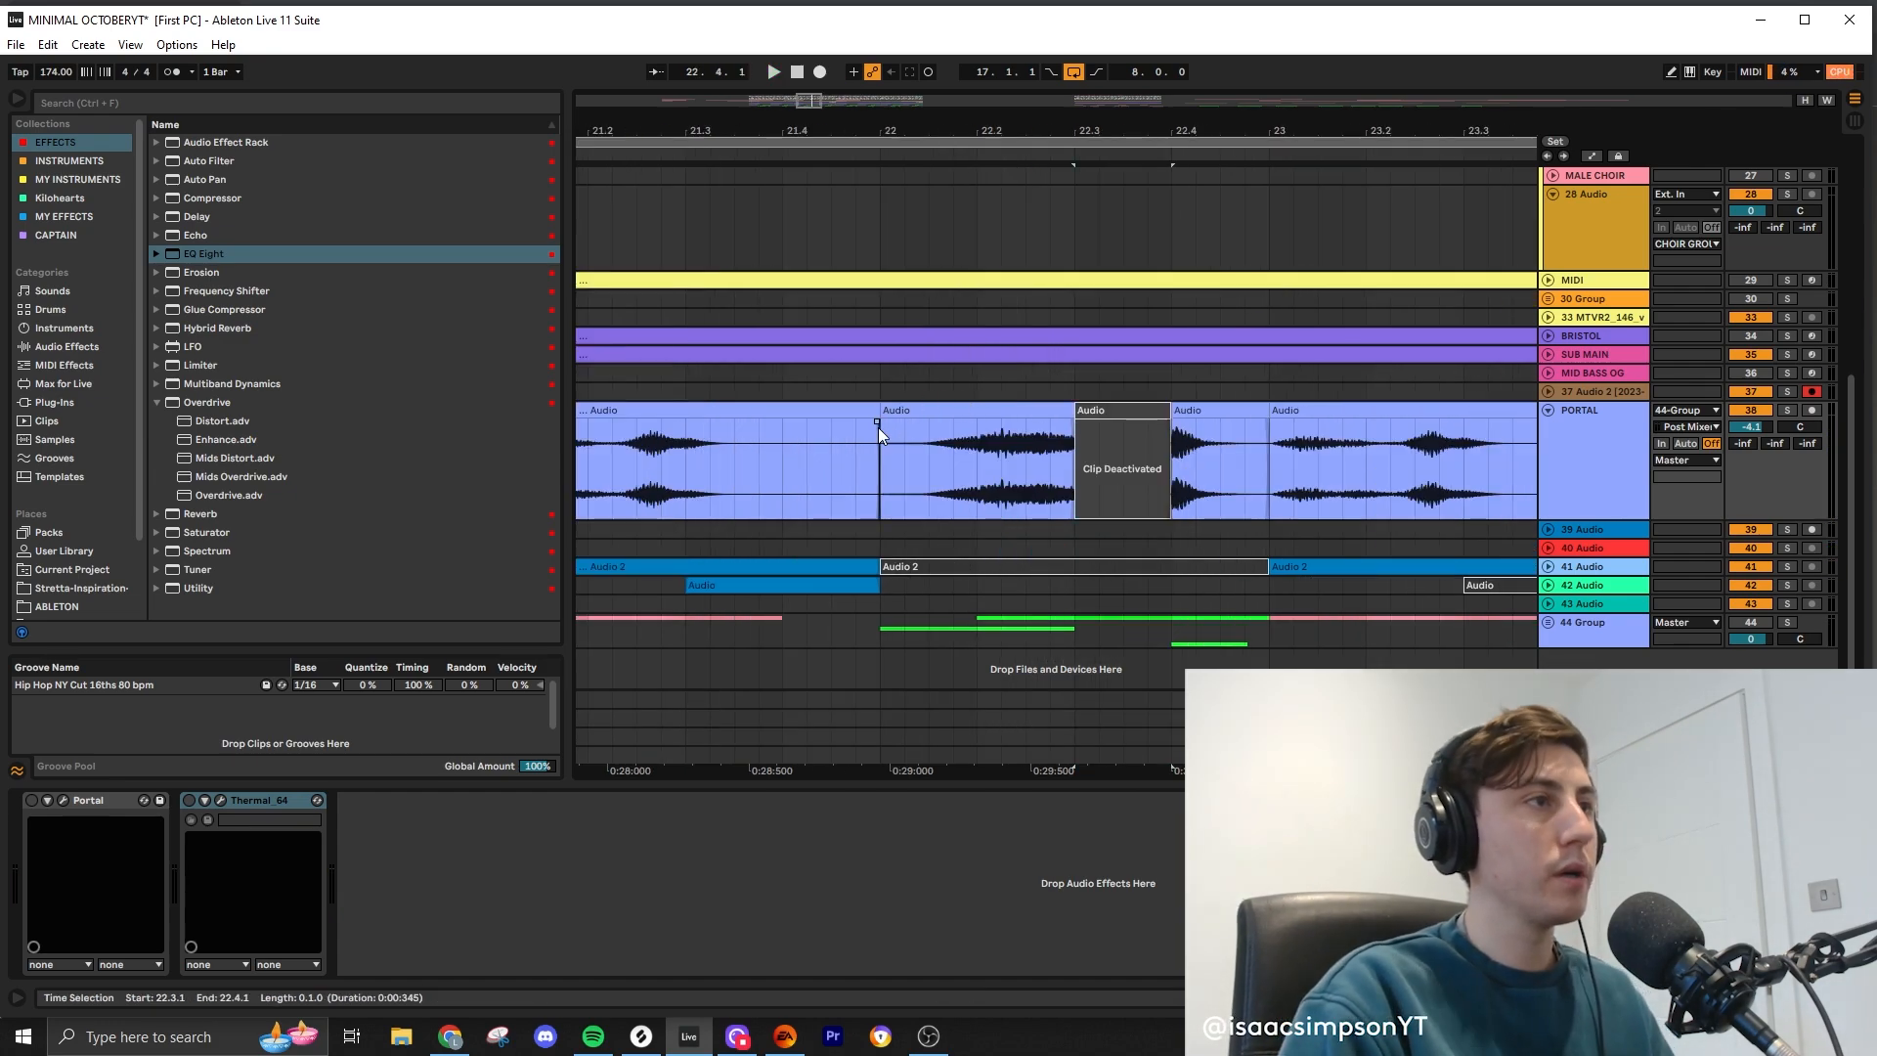
click(878, 477)
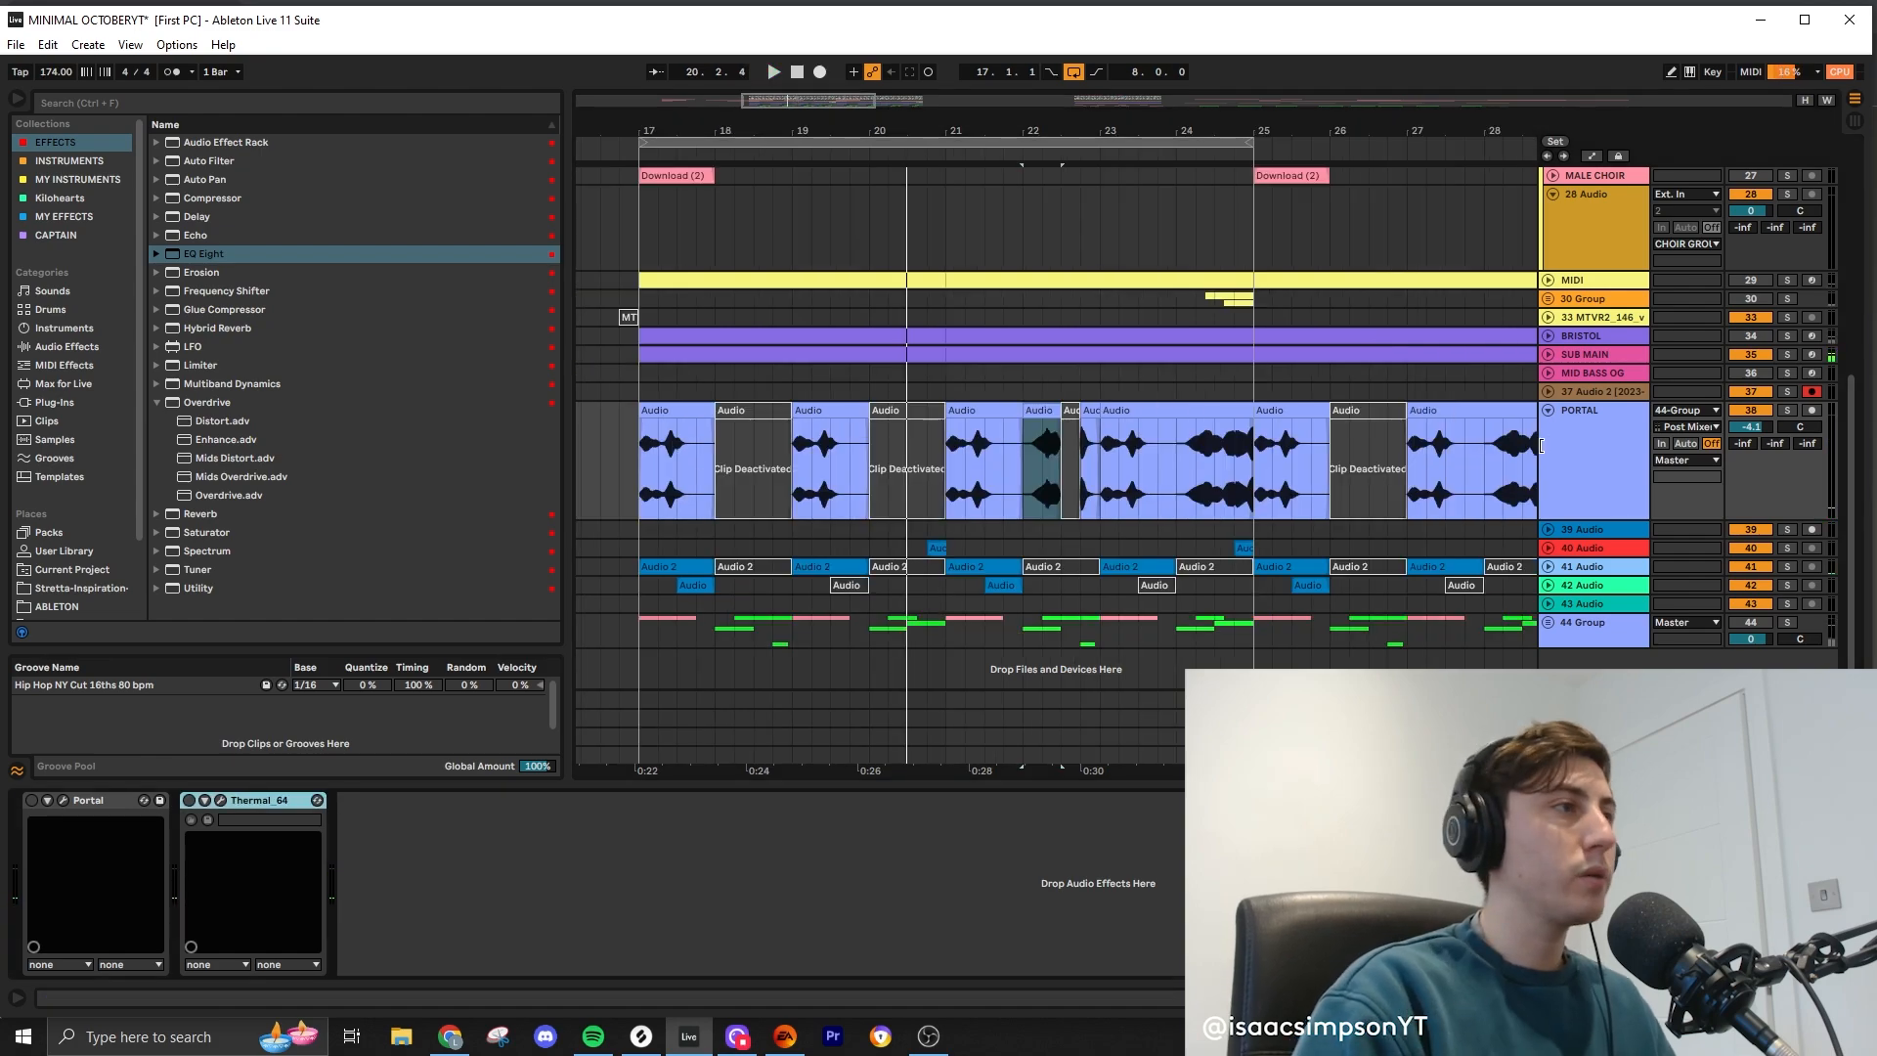
Step: Load the Hybrid Reverb preset Stutter Dub onto the soloed PORTAL track and show the automation lanes
click(1562, 448)
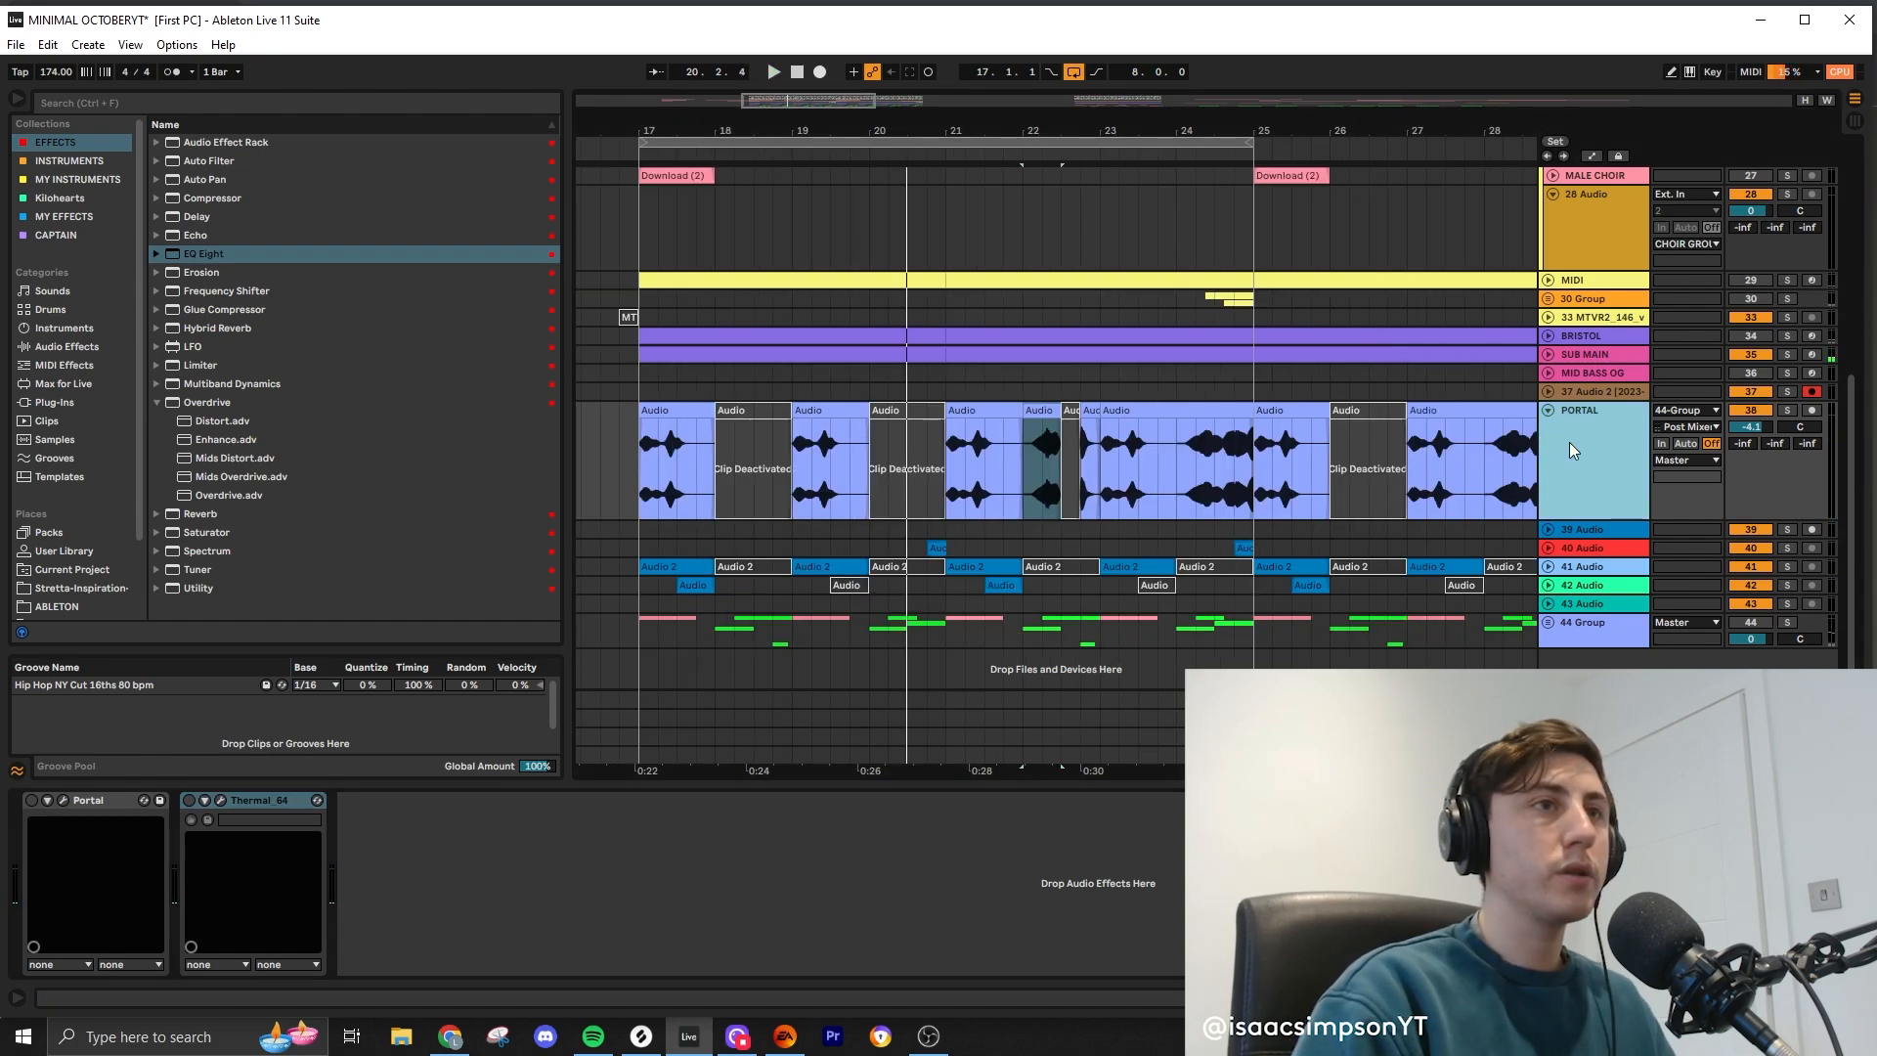
click(156, 328)
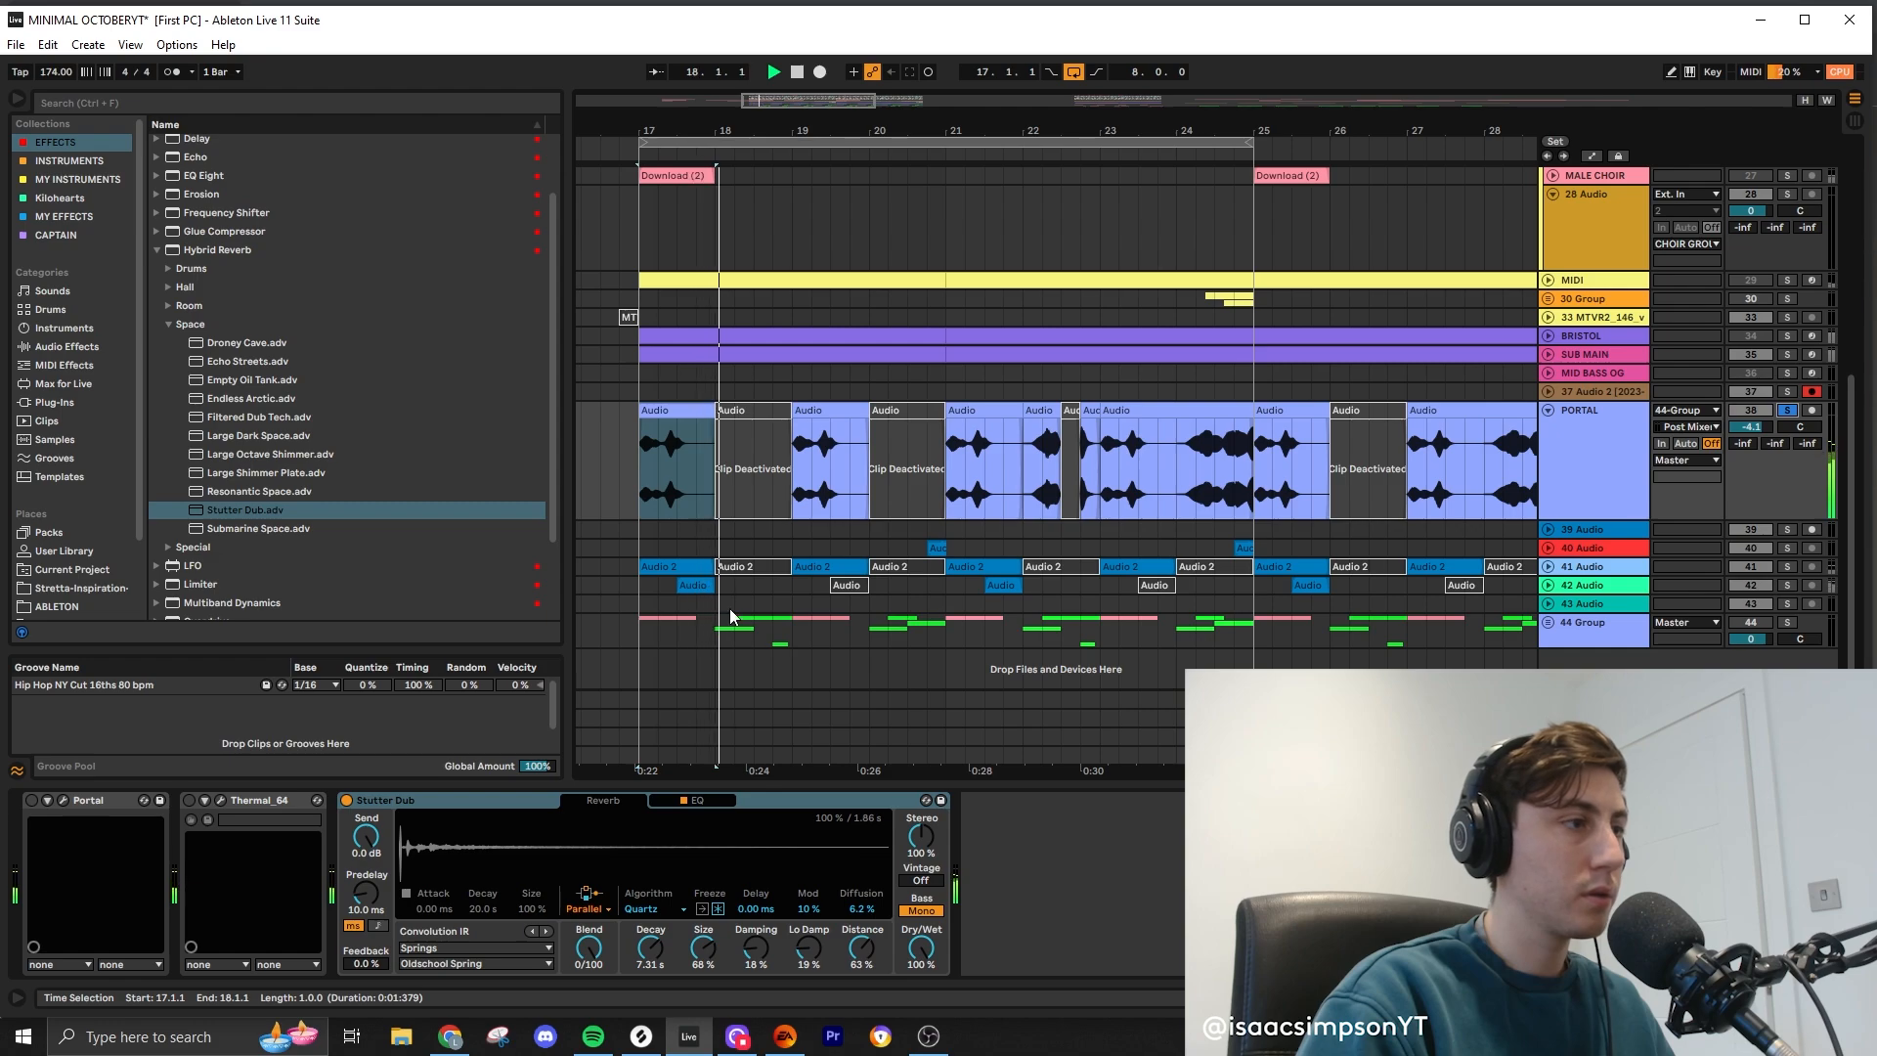
key(a)
key(space)
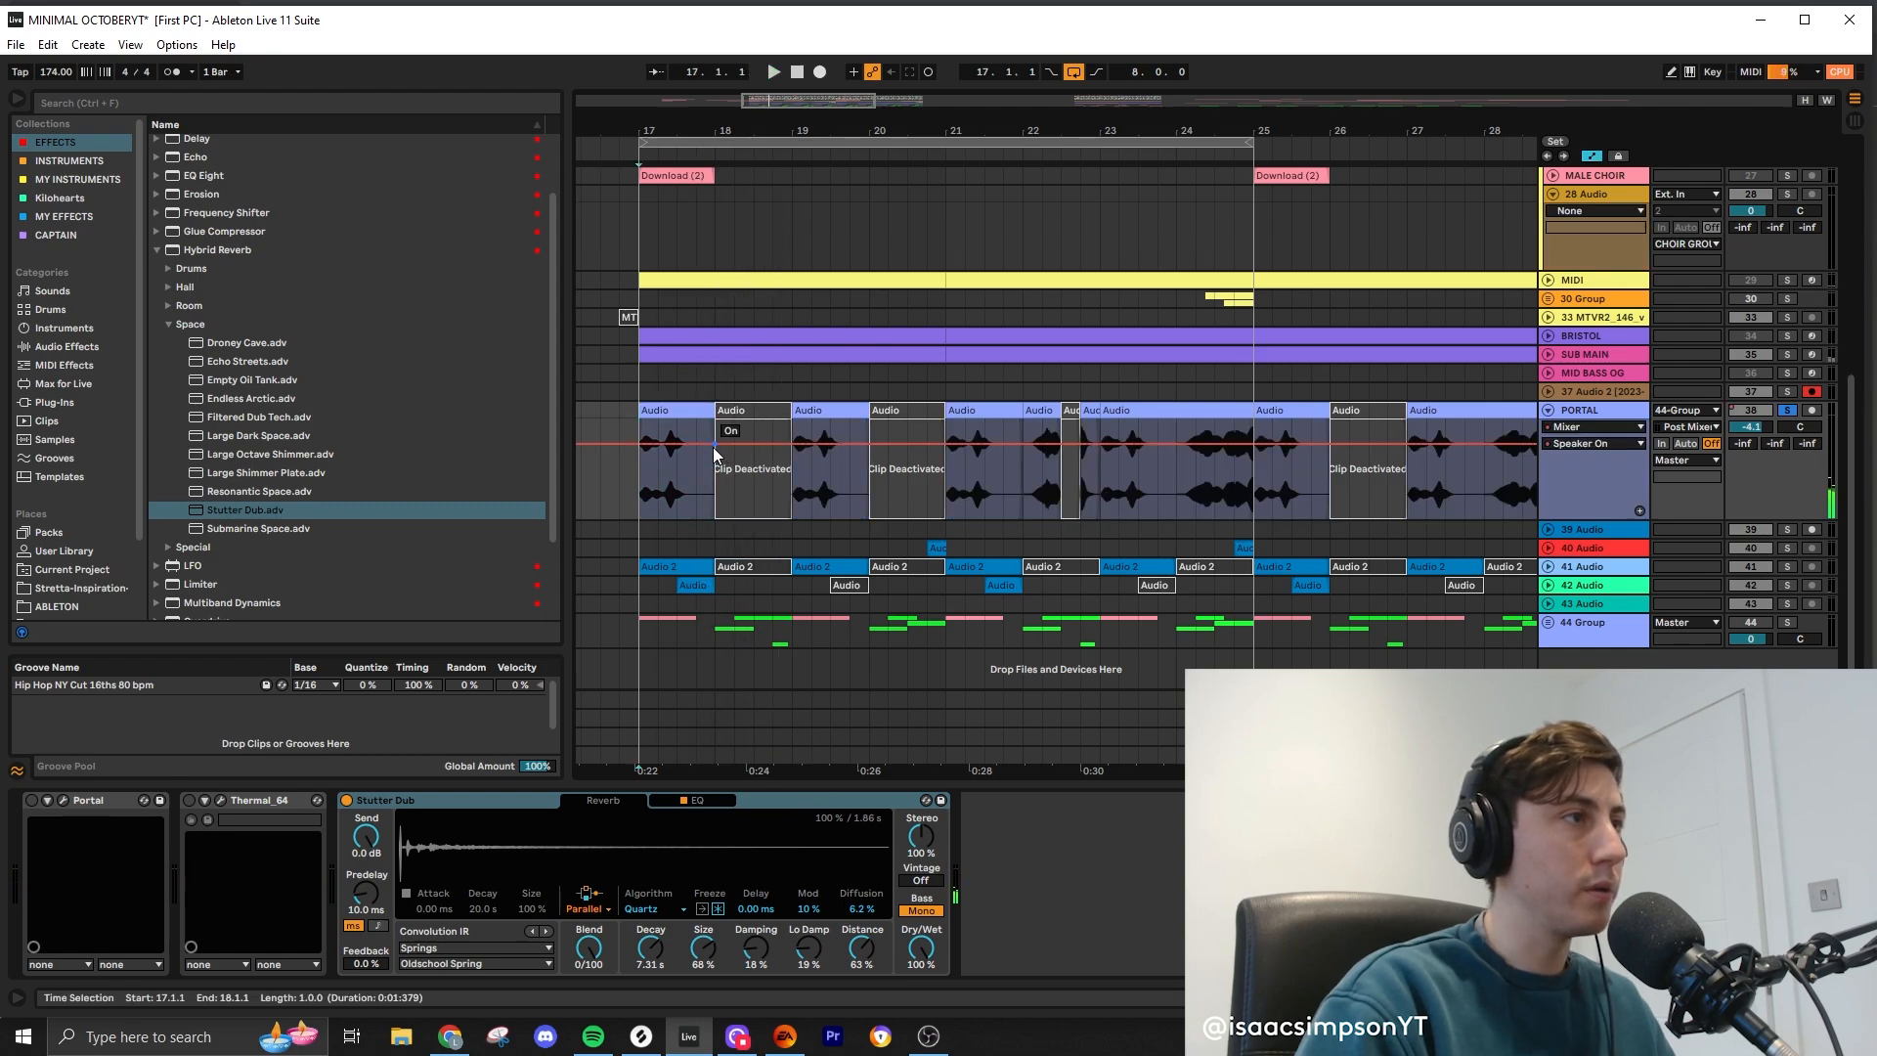
Step: Automate Stutter Dub's Dry/Wet on PORTAL from bar 17, ramping from 0% to 100% at slice tails and dropping to 0% for the next slices
click(921, 948)
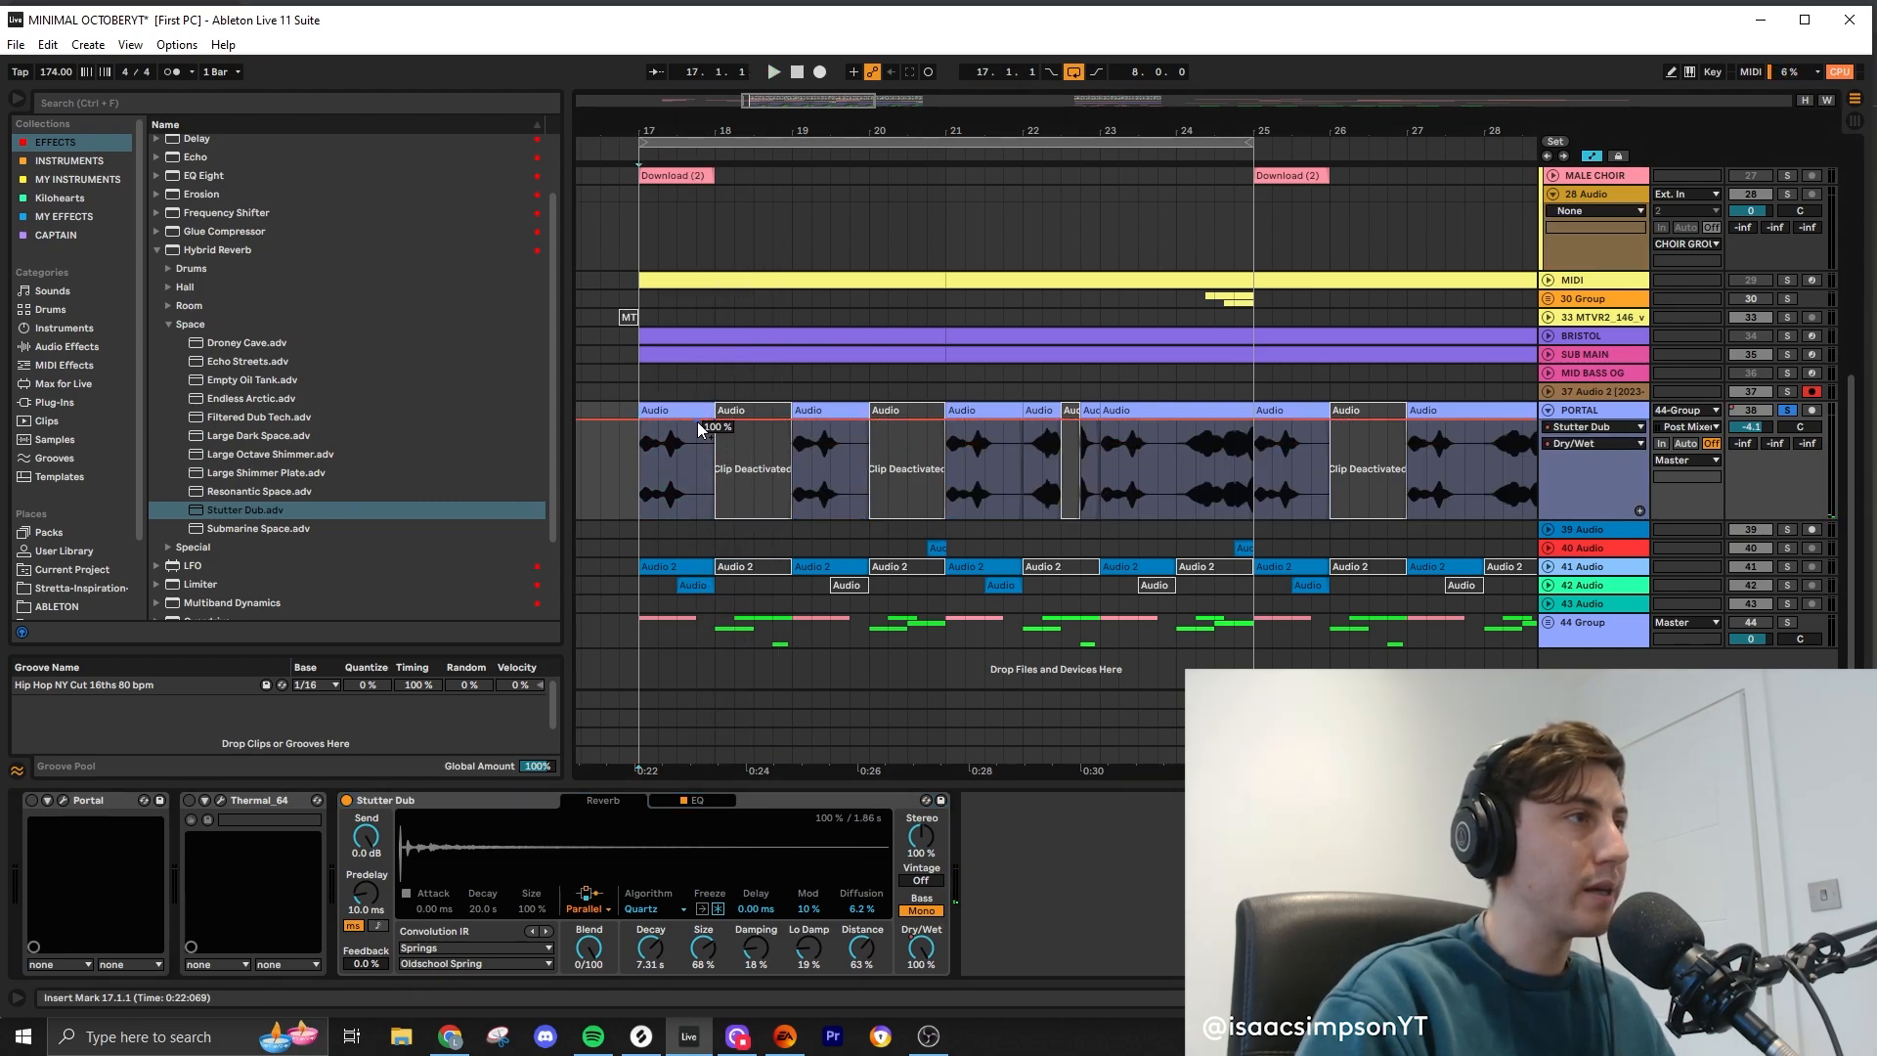
key(space)
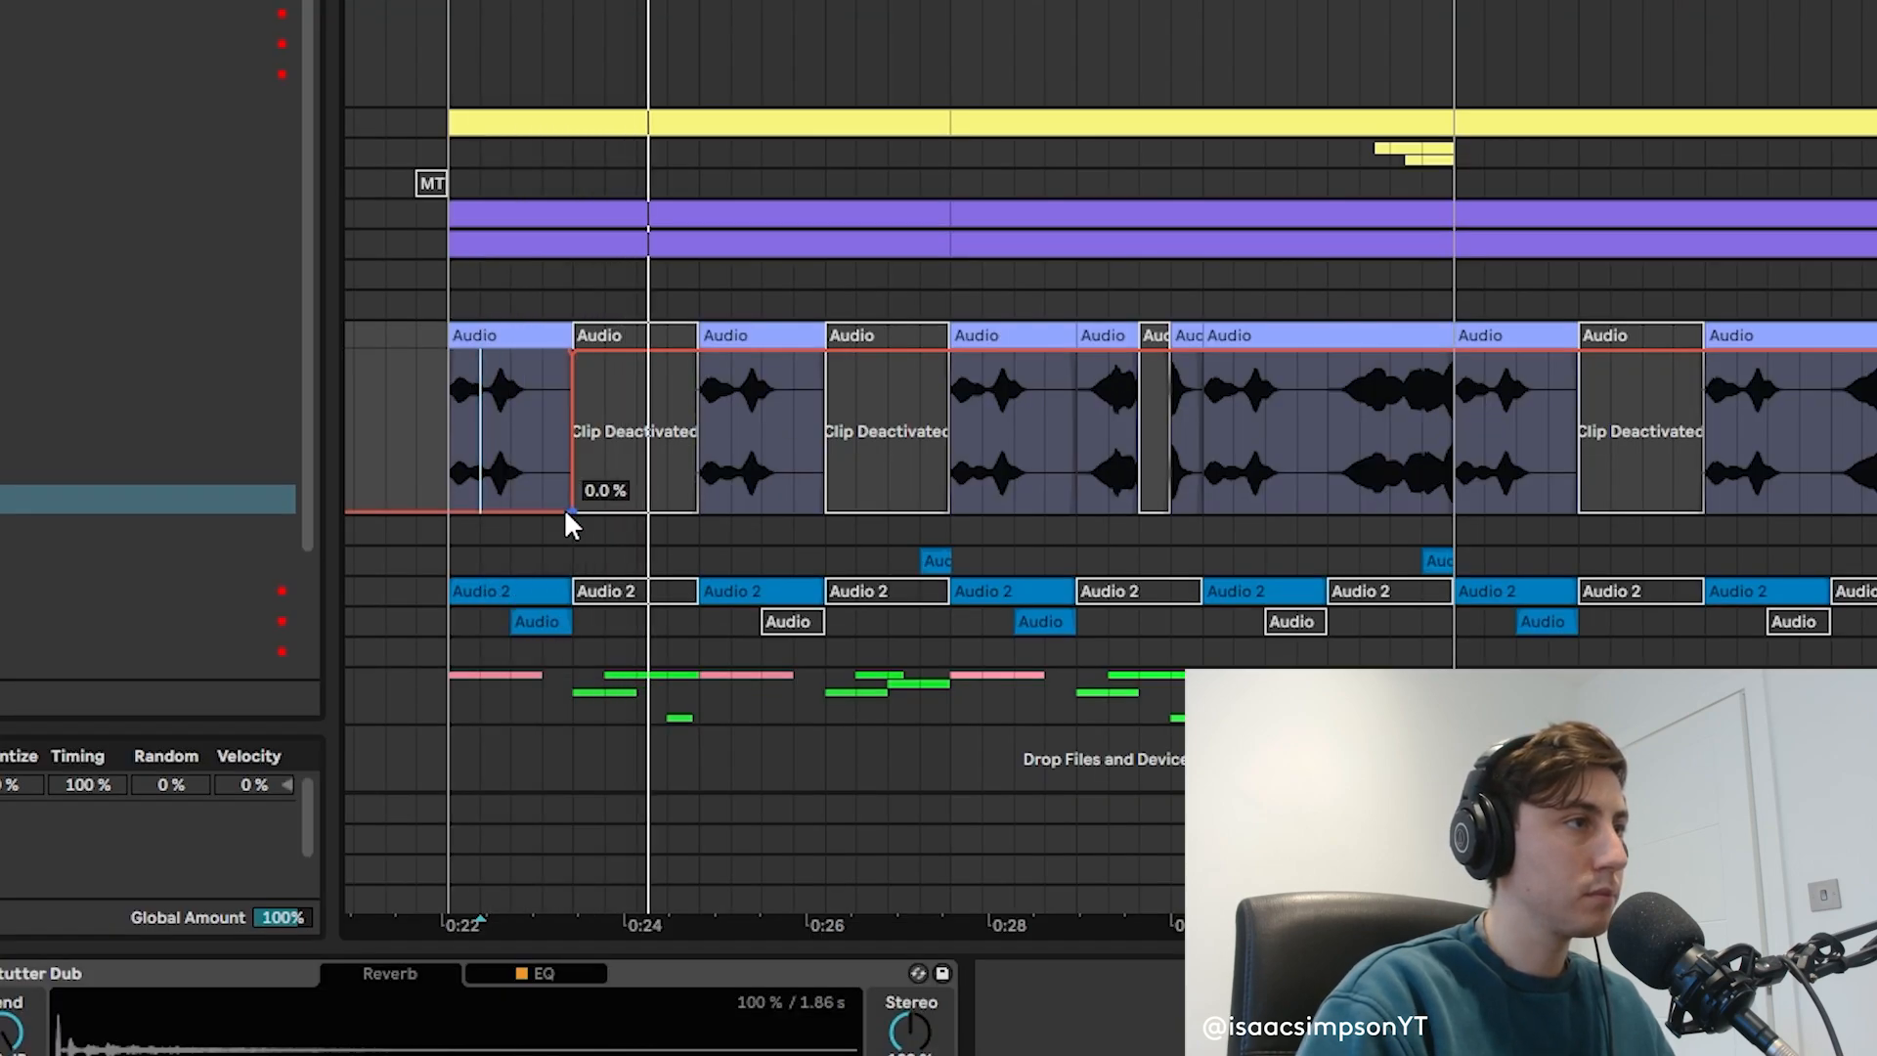
drag(572, 510, 510, 510)
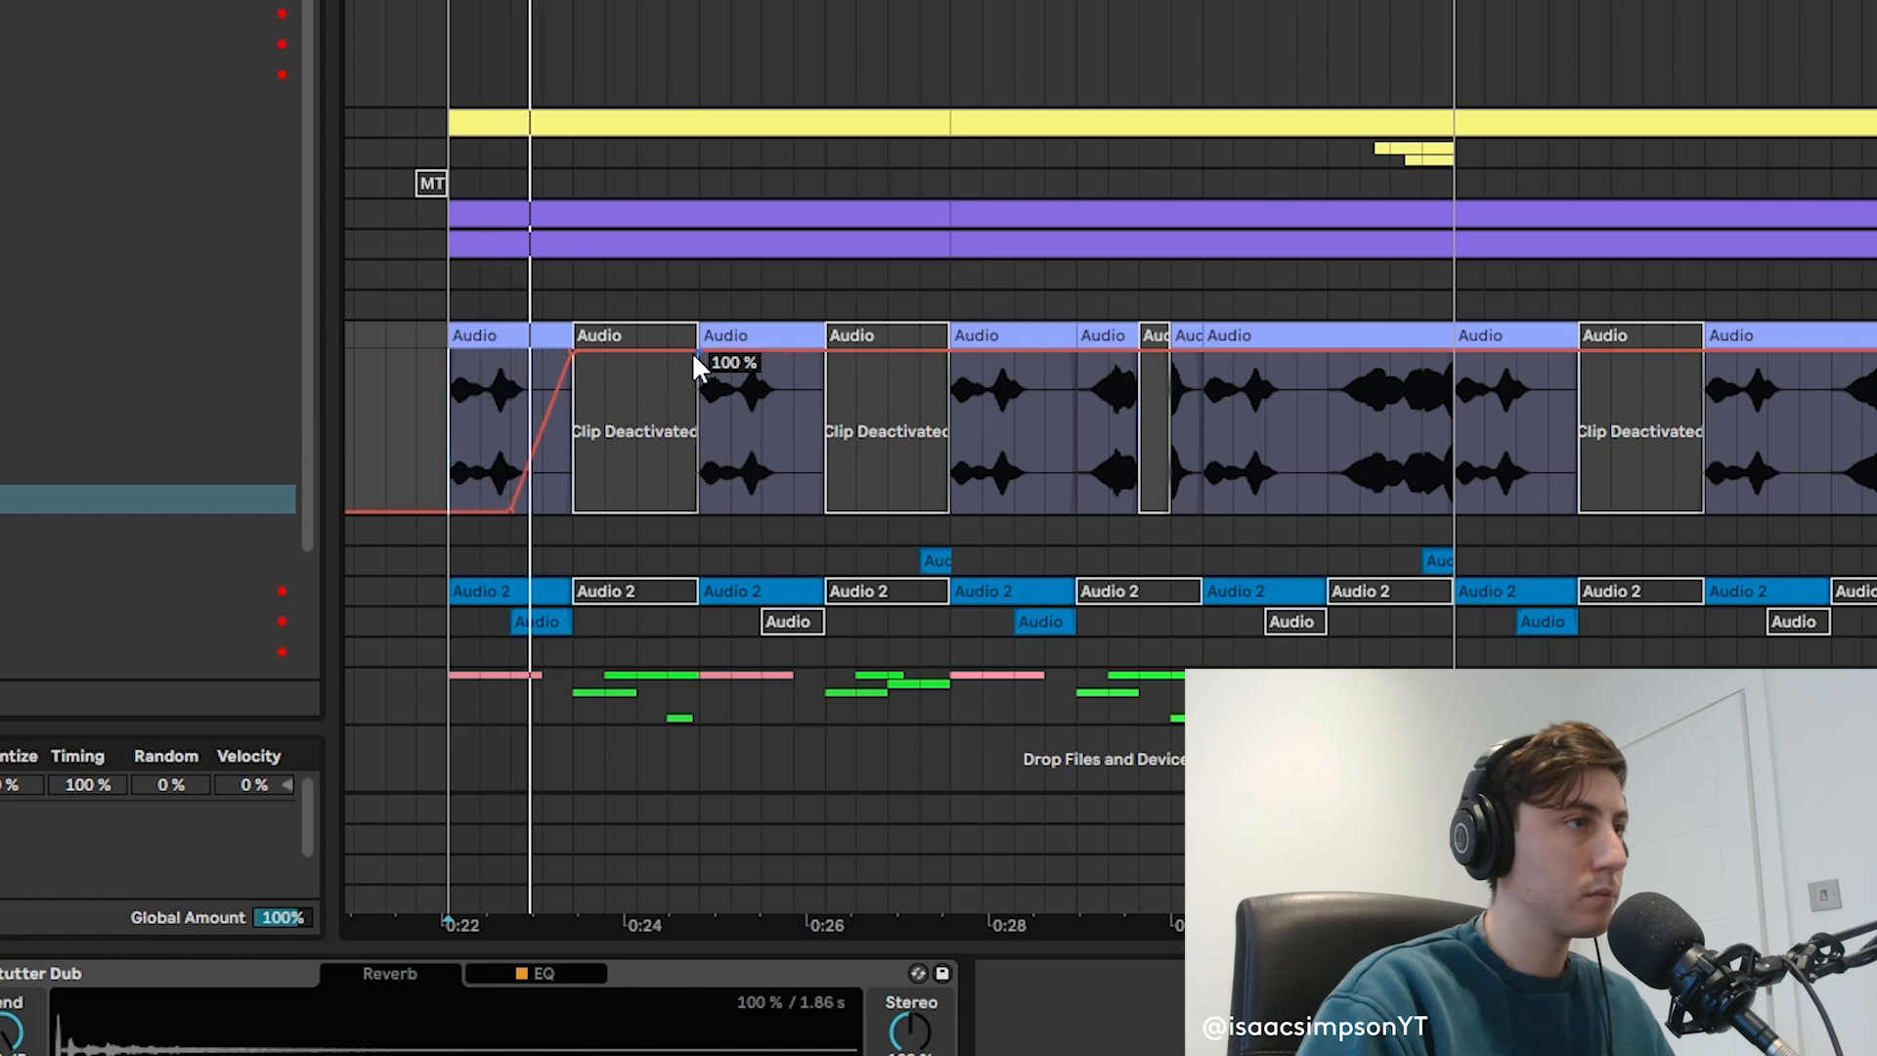
drag(710, 354, 731, 509)
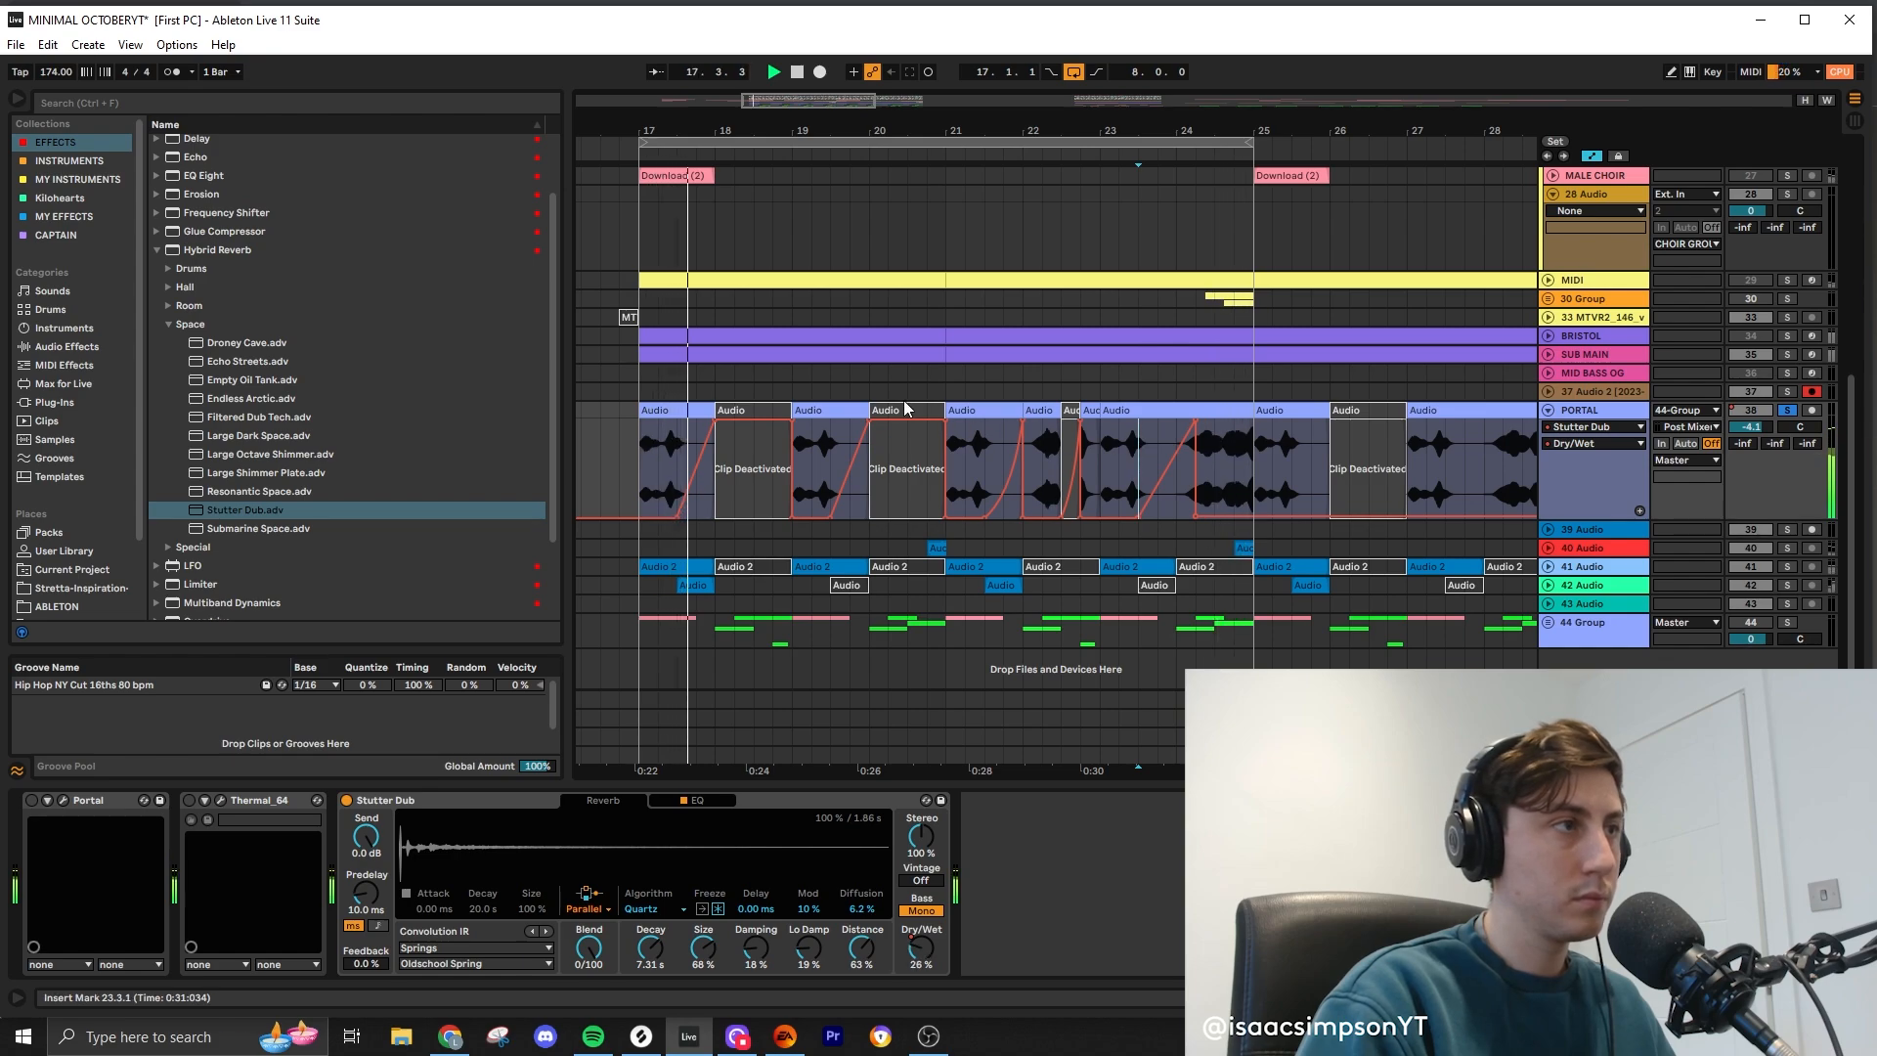
key(space)
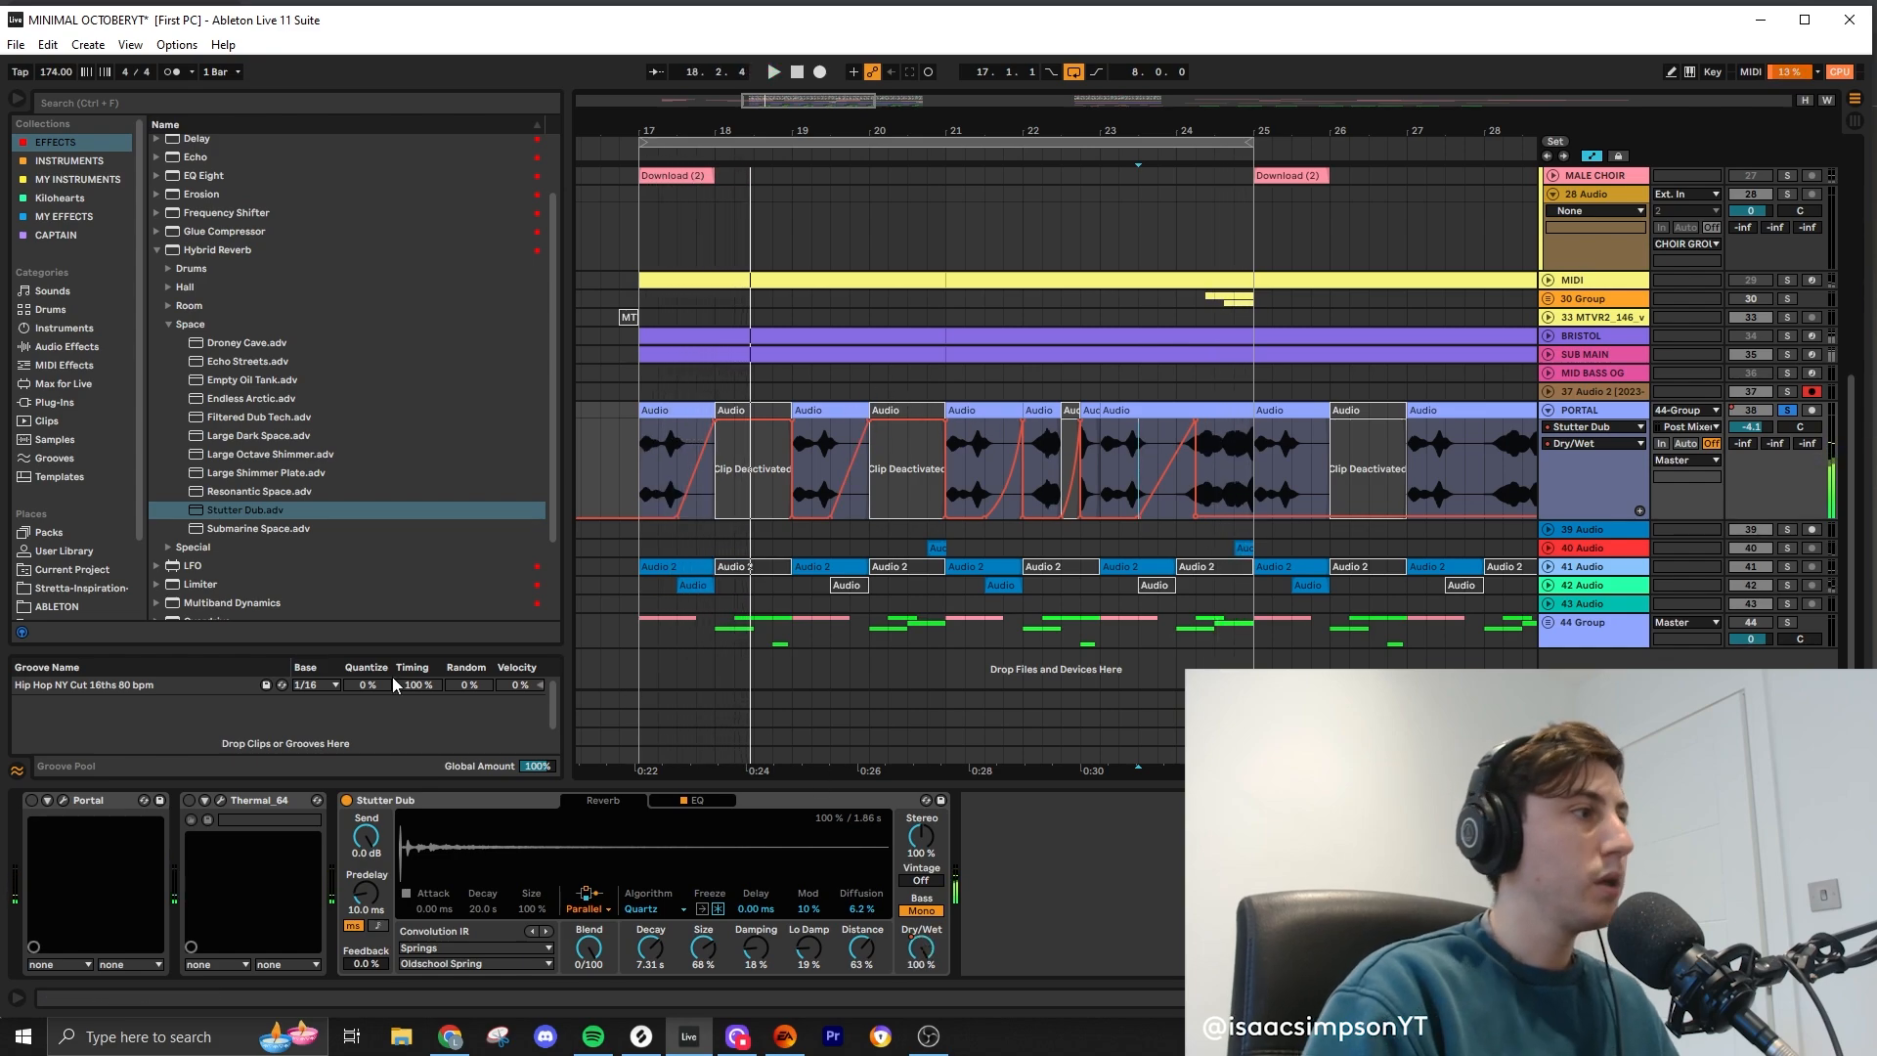
Step: Group Stutter Dub into an Audio Effect Rack and add a Compressor after it, sidechained from KICK, Post FX, with the threshold at -18.2 dB
click(447, 803)
key(ctrl+g)
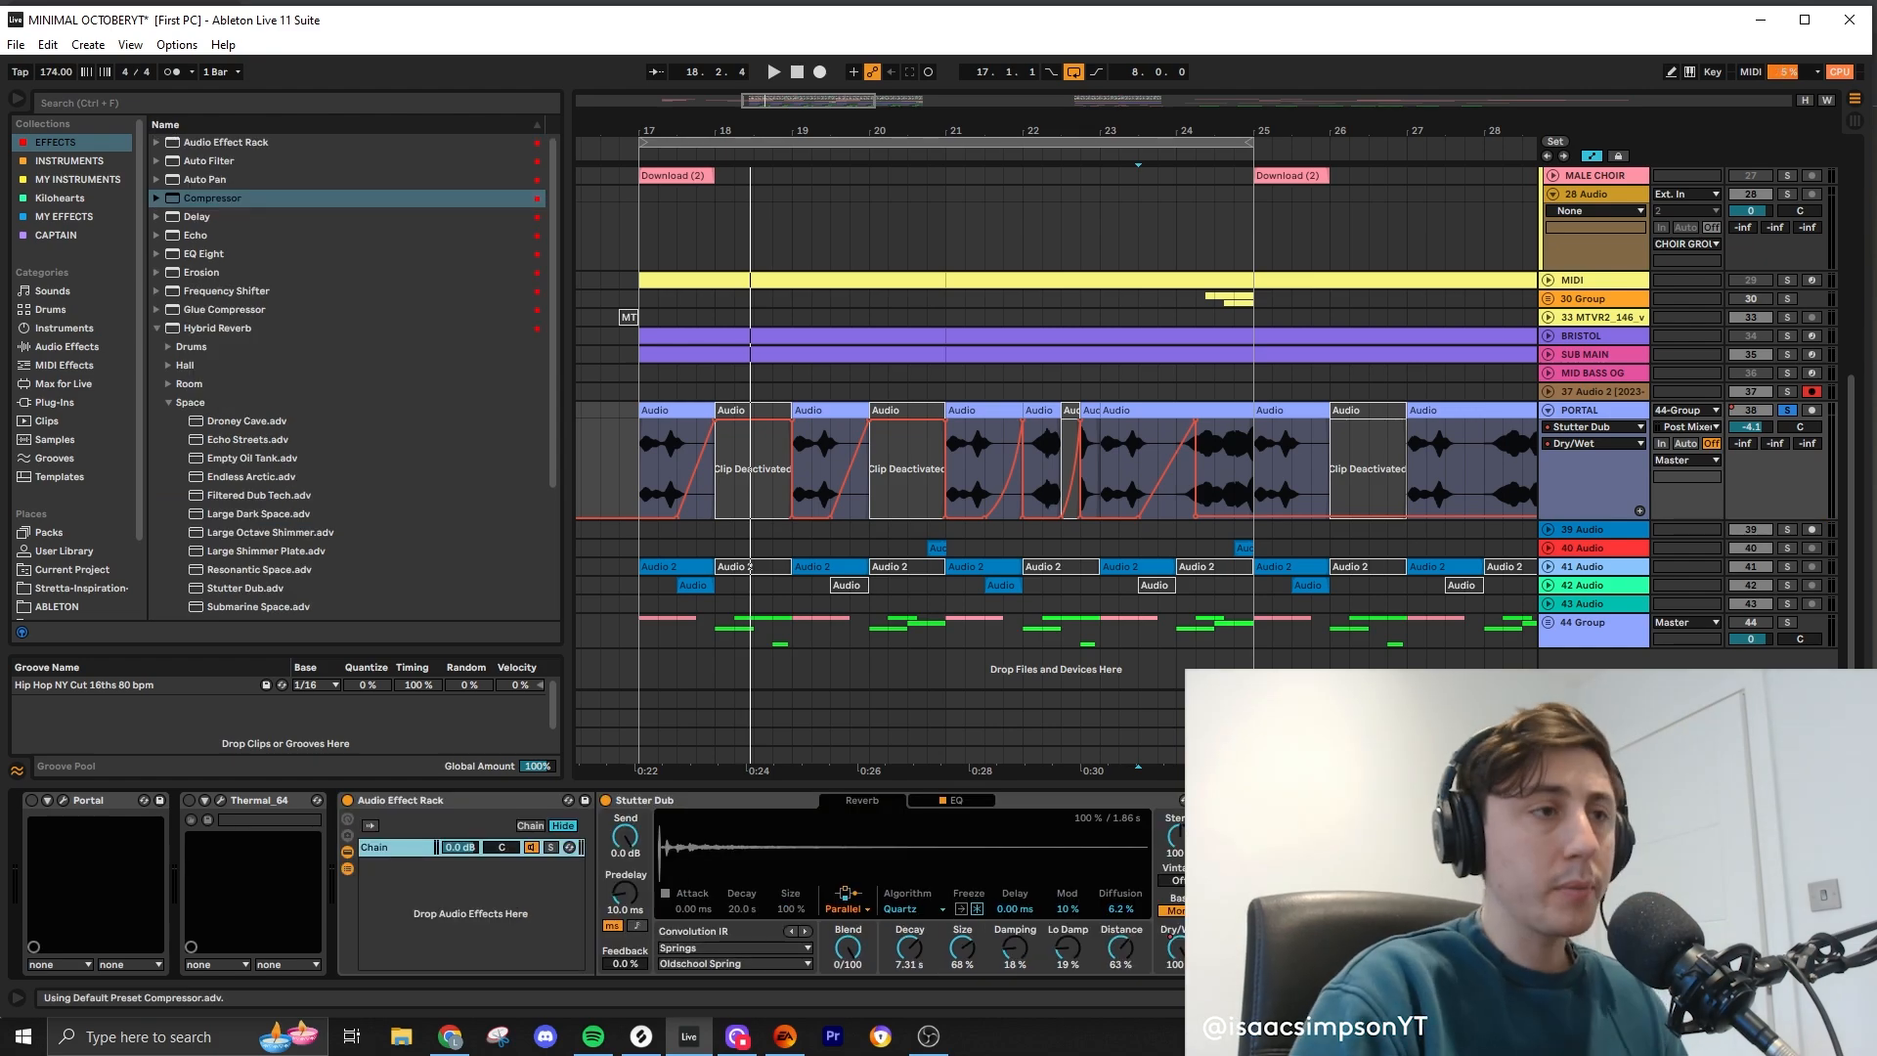
click(1252, 819)
click(1252, 847)
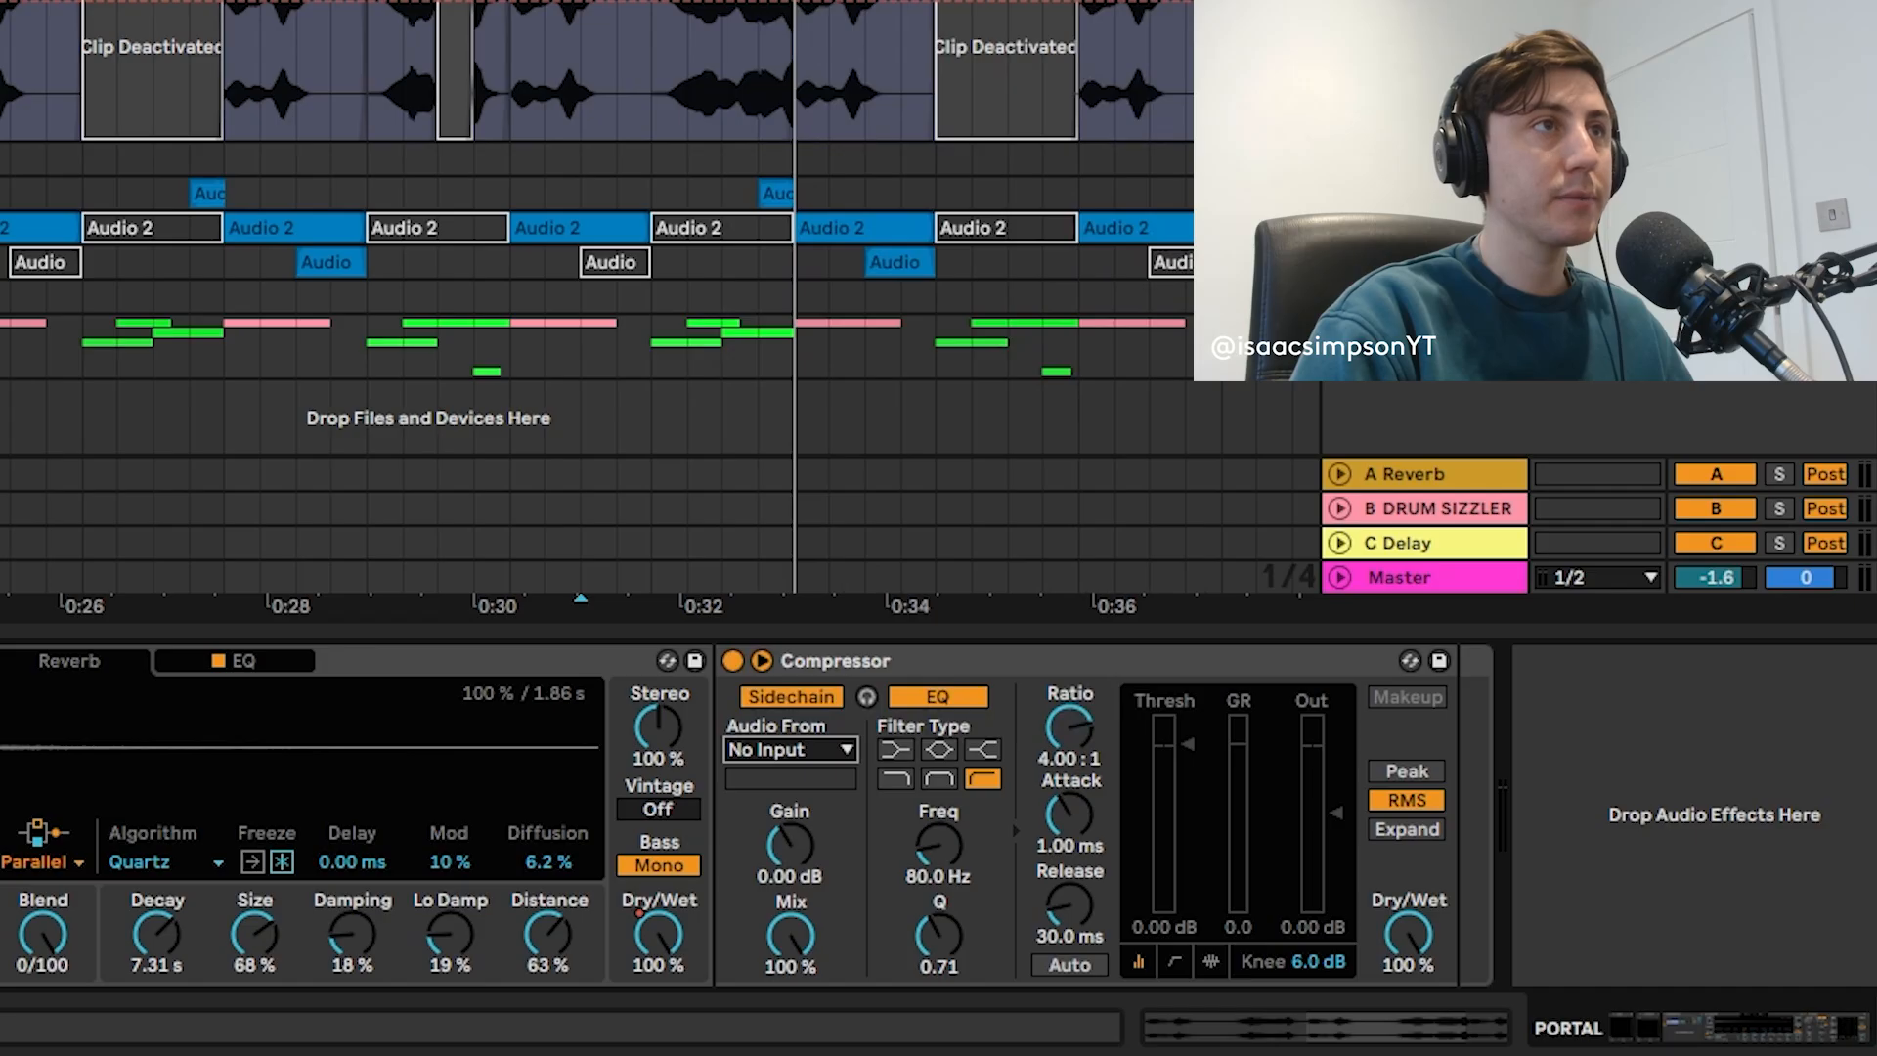
key(space)
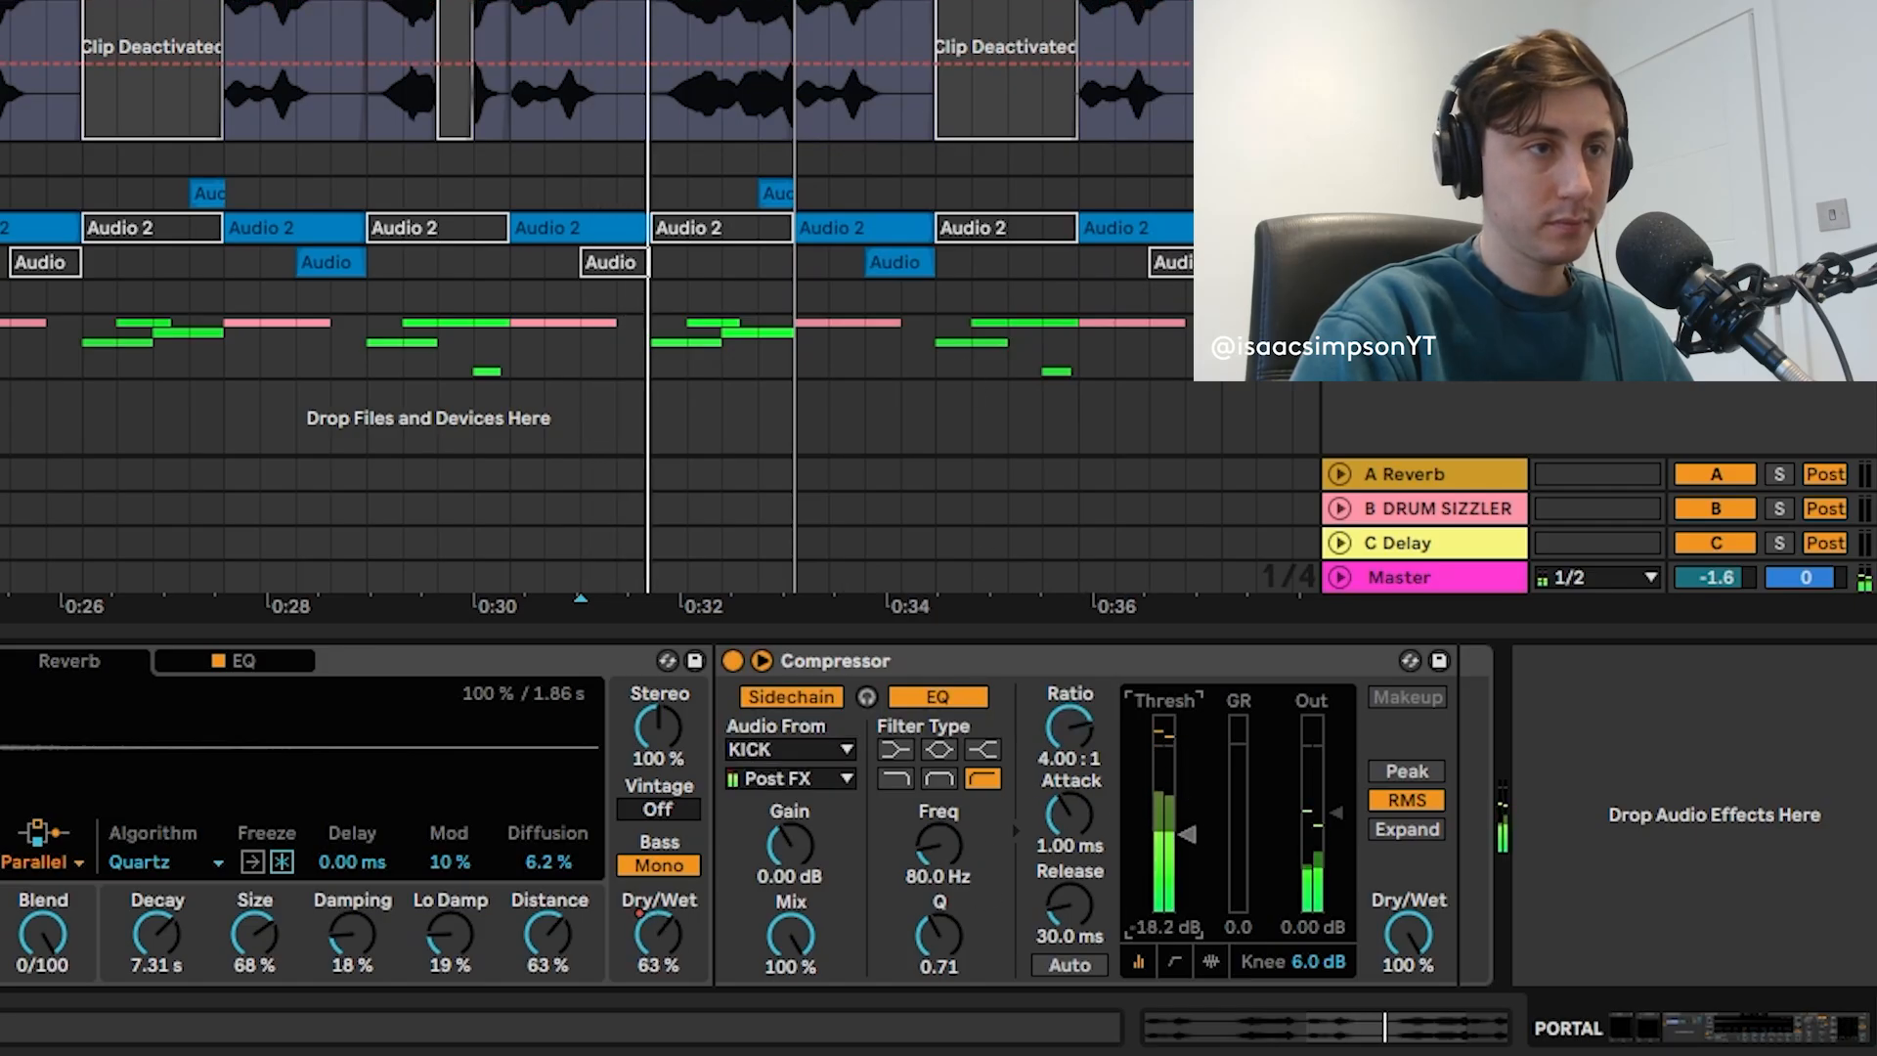